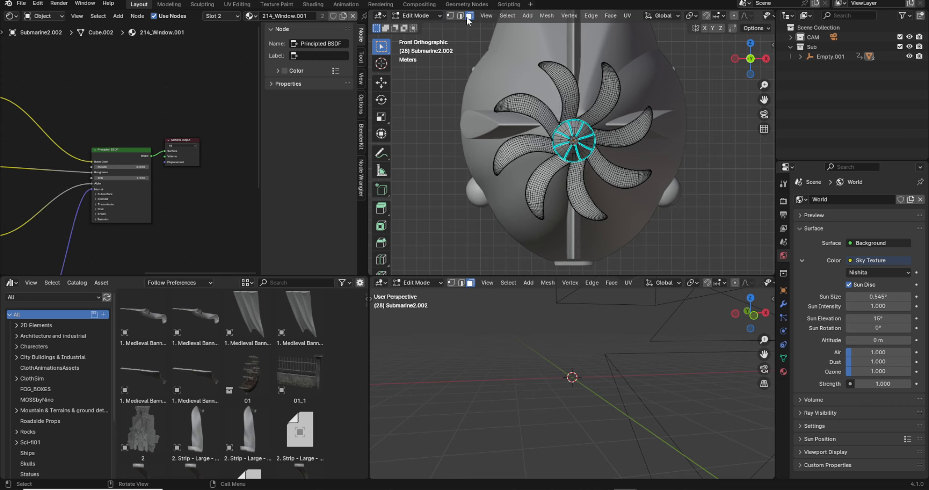
Select the faces at the outer tips of all the propeller blades
left_click_drag(477, 67, 491, 91)
left_click_drag(518, 120, 523, 122)
left_click_drag(536, 58, 573, 86, "shift")
left_click_drag(600, 59, 623, 85, "shift")
left_click_drag(655, 104, 626, 147, "shift")
left_click_drag(655, 167, 626, 189, "shift")
left_click_drag(609, 223, 523, 193, "shift")
left_click_drag(490, 177, 519, 136, "shift")
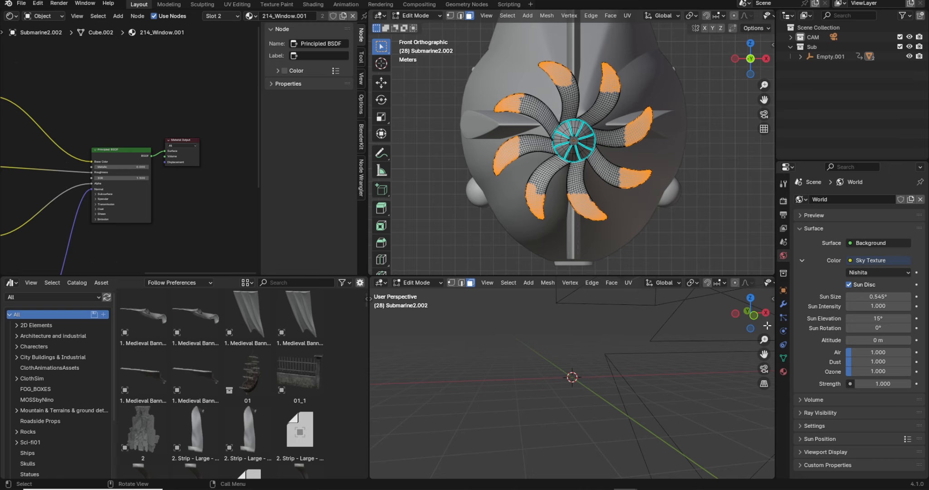
Add a vertex group named ForBubbles to the propeller mesh and return to Object Mode
left_click(783, 359)
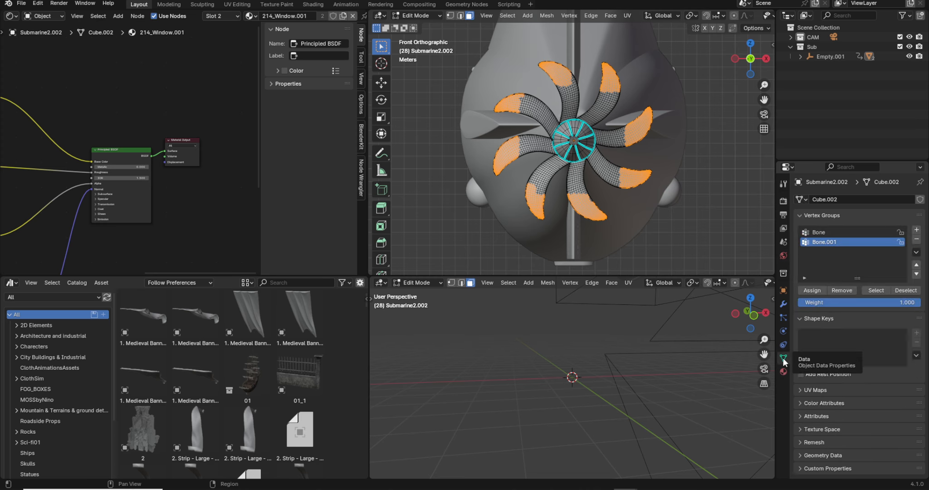
left_click(915, 230)
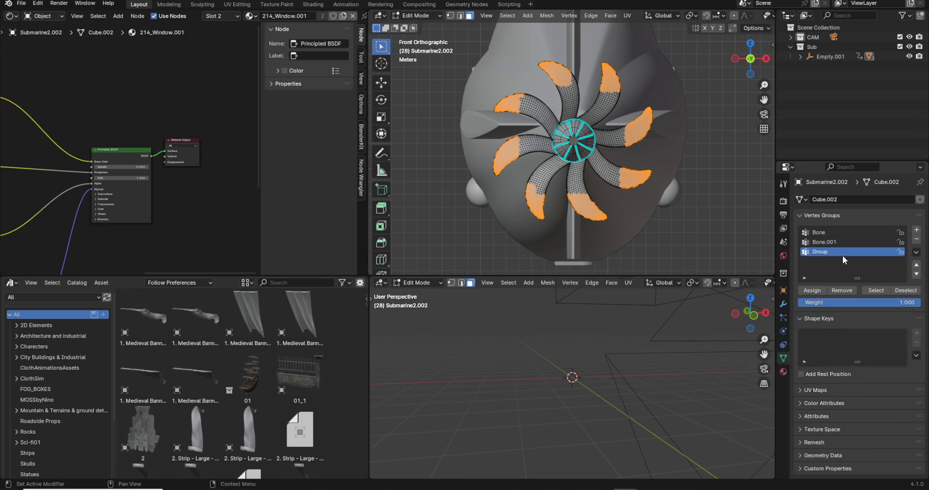
left_click(818, 254)
type("F")
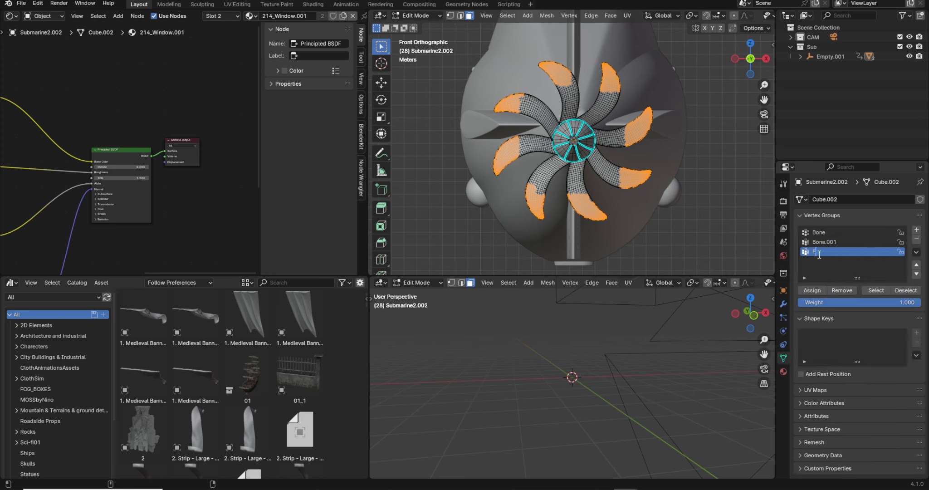
type("orBubbles")
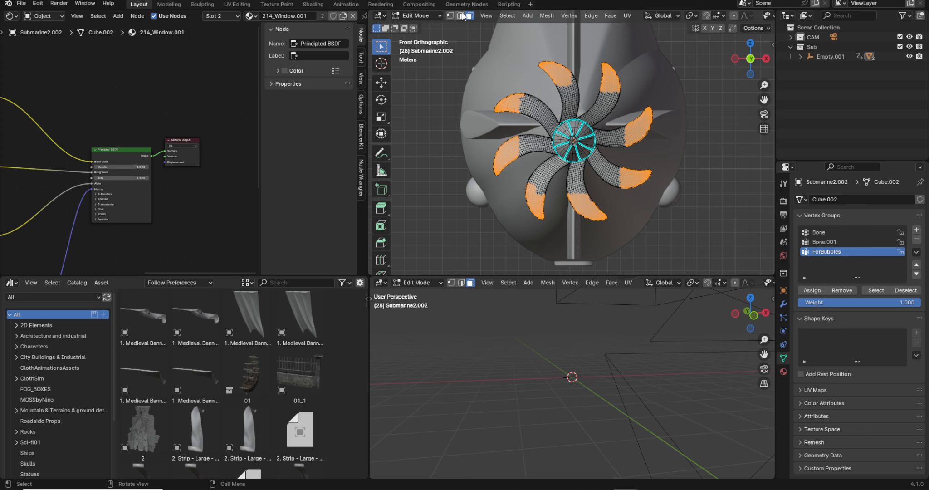
left_click(416, 16)
left_click(419, 26)
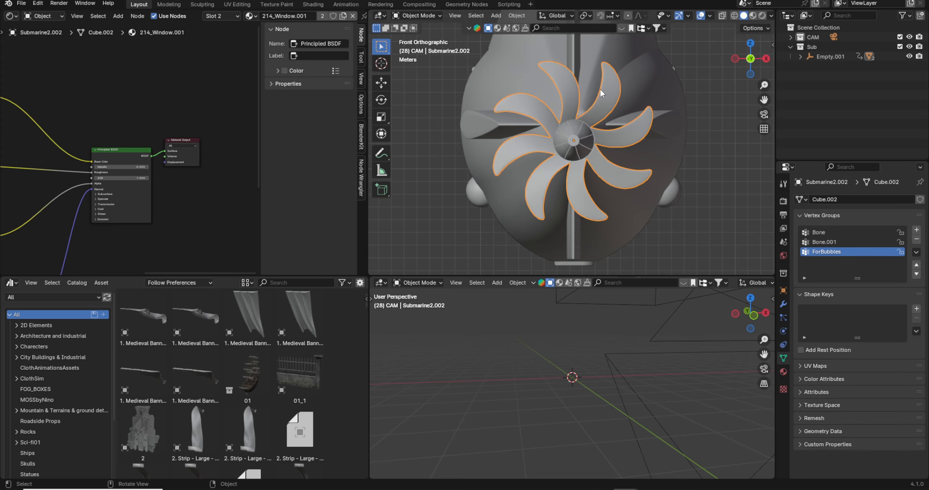
Add an emitter particle system to the propeller and set its particle number to 5000
middle_click_drag(616, 98, 578, 144)
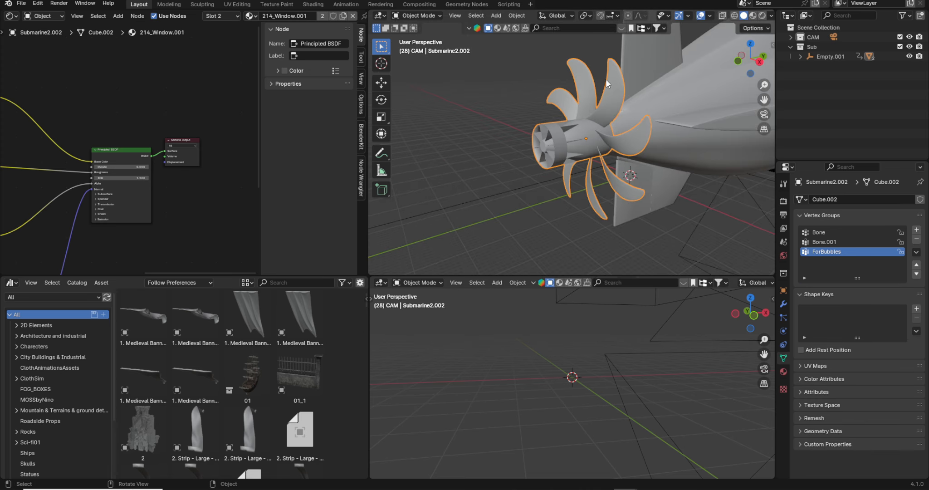
middle_click_drag(614, 76, 610, 78)
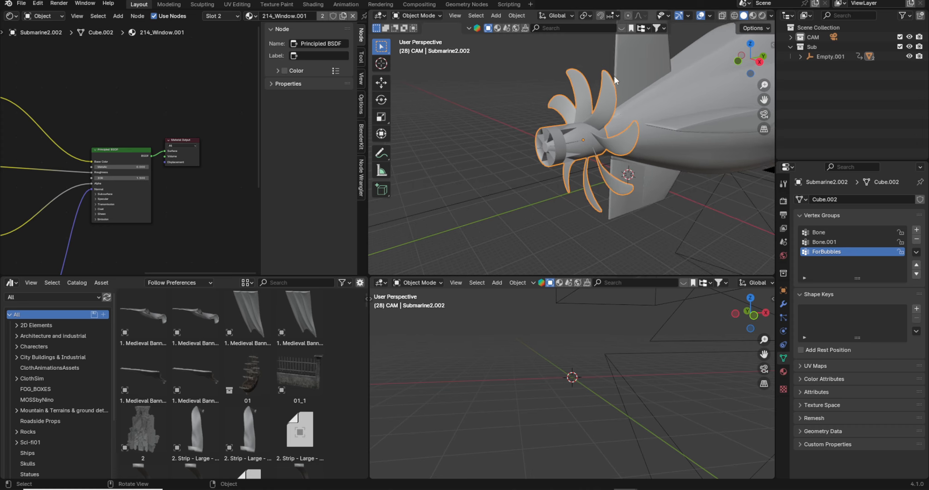
left_click(783, 304)
left_click(919, 202)
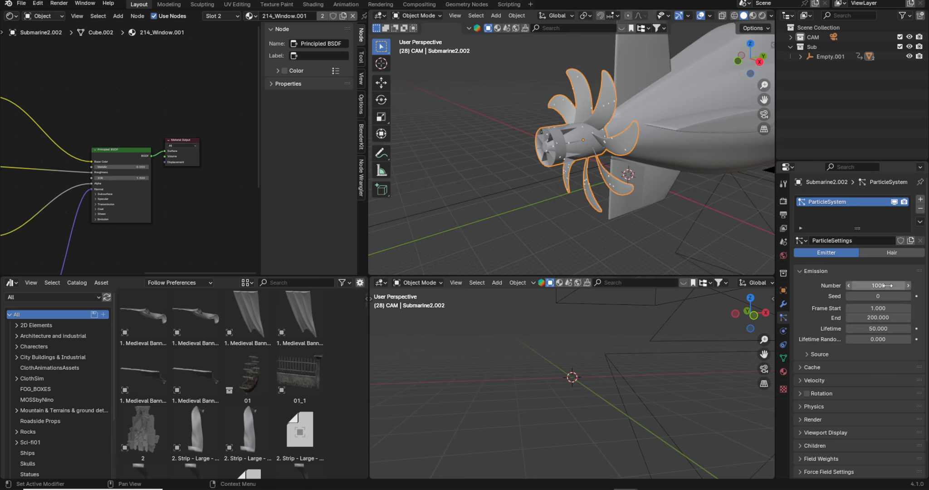
left_click(888, 285)
type("5000")
key("Return")
Replace the Shader Editor with the Timeline, then play the animation from frame 1 and stop it after previewing the particles
left_click(11, 16)
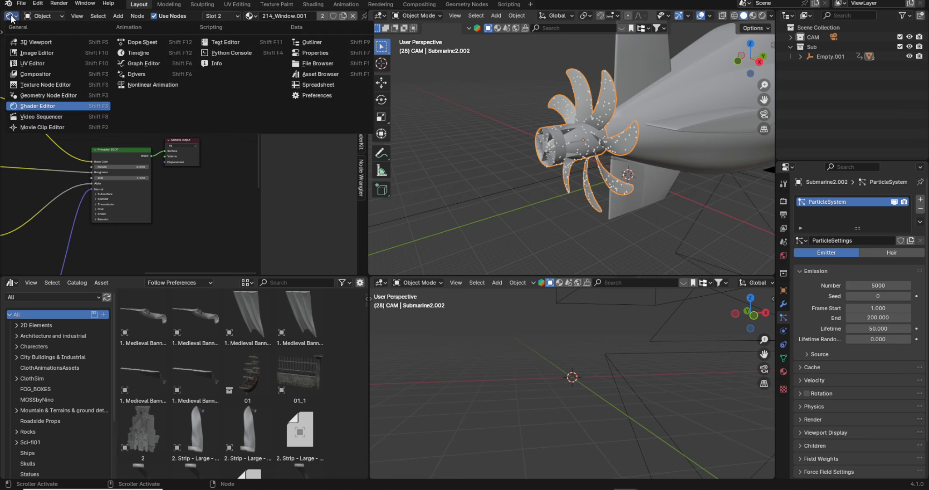
left_click(138, 52)
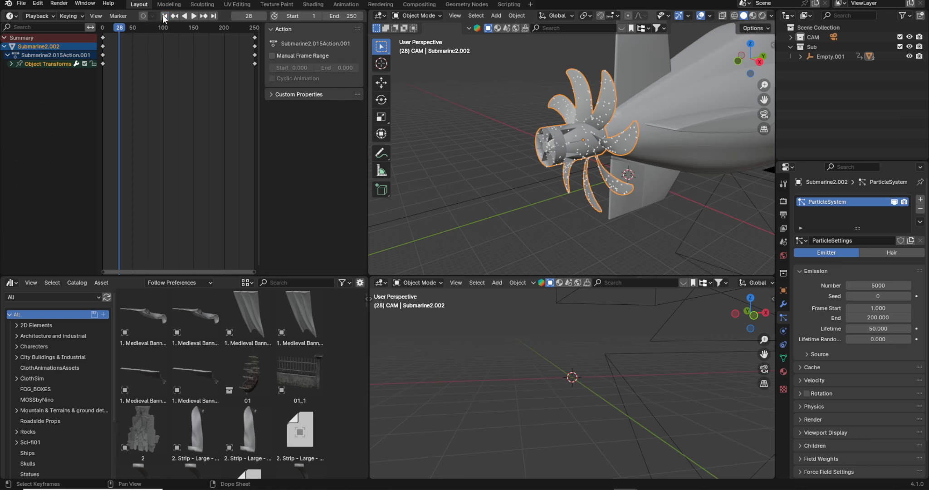
left_click(164, 17)
left_click(437, 111)
key("space")
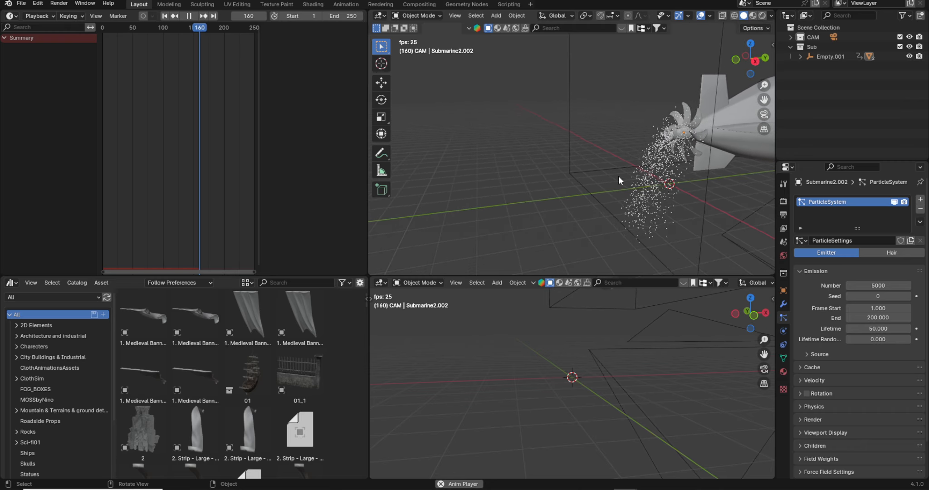
key("space")
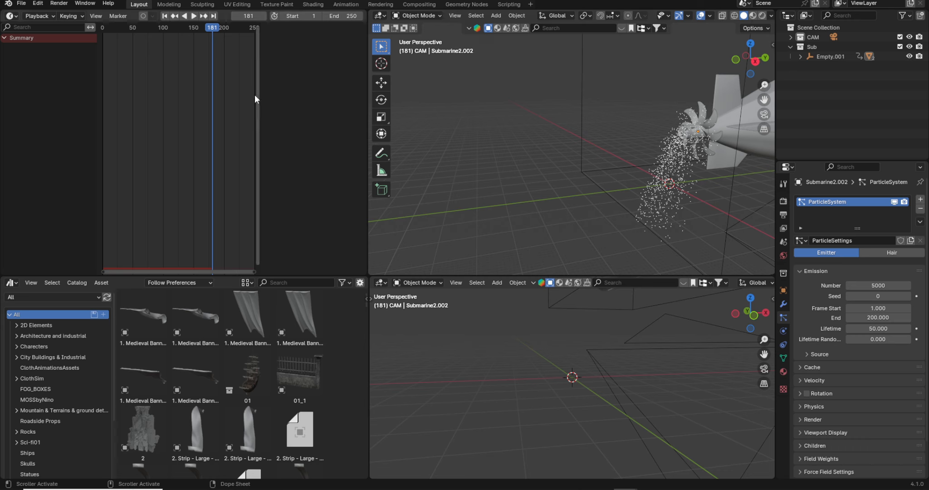
Return to frame 1 and set the Gravity field weight of the propeller's particle system to 0
left_click(166, 16)
left_click(555, 127)
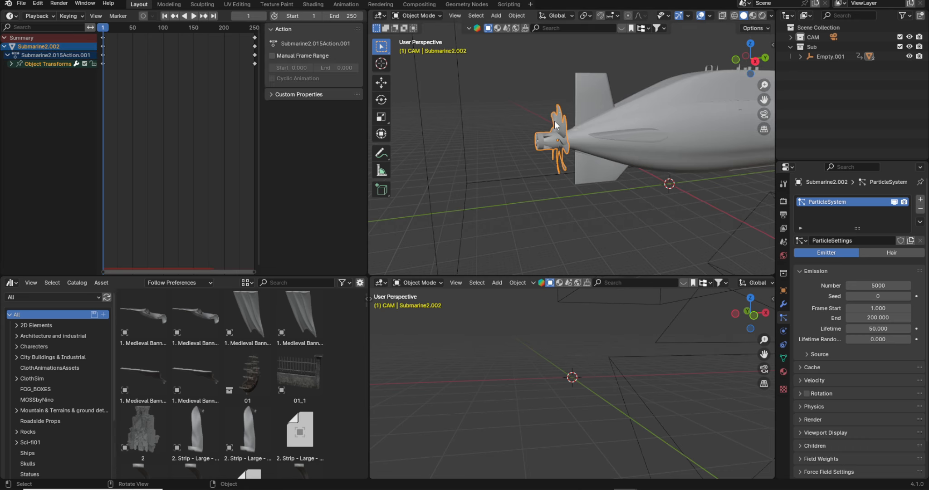
scroll(820, 387, "down", 3)
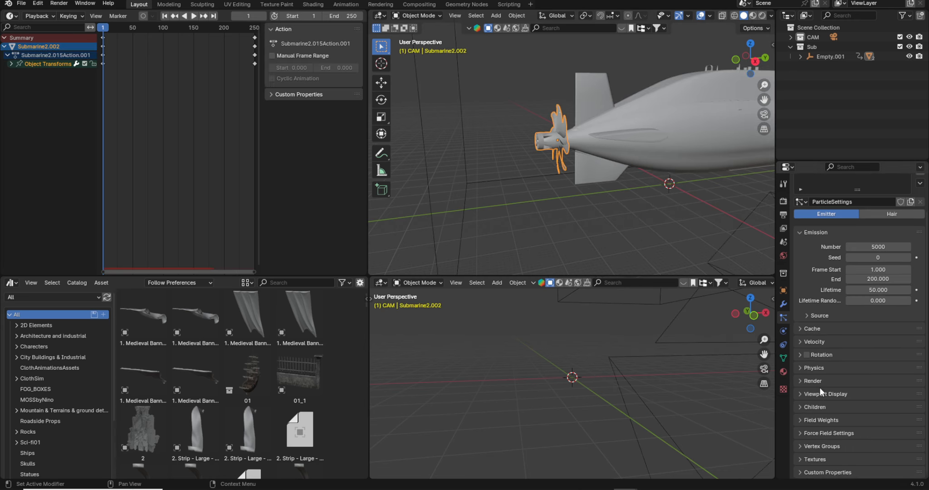
left_click(820, 421)
scroll(812, 386, "down", 5)
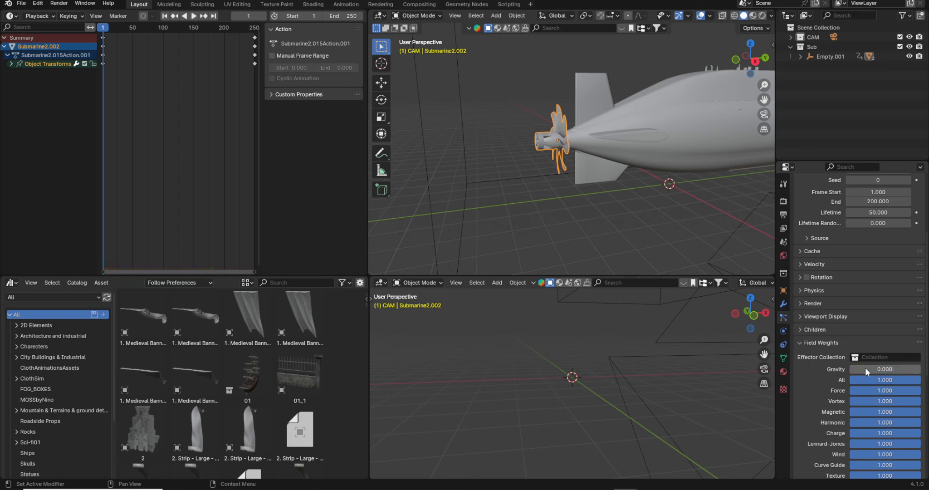
key("Return")
Play the animation, preview the particles through the camera, and return to frame 1
left_click(541, 192)
key("space")
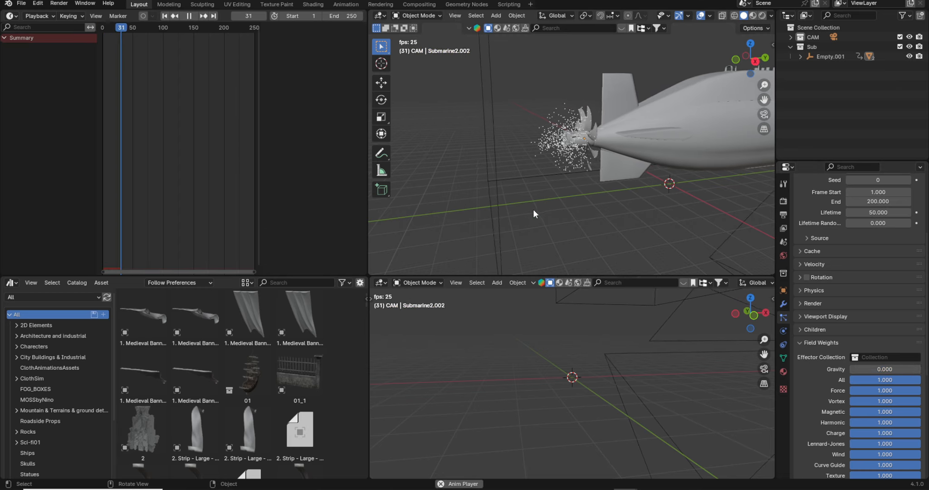
key("KP_0")
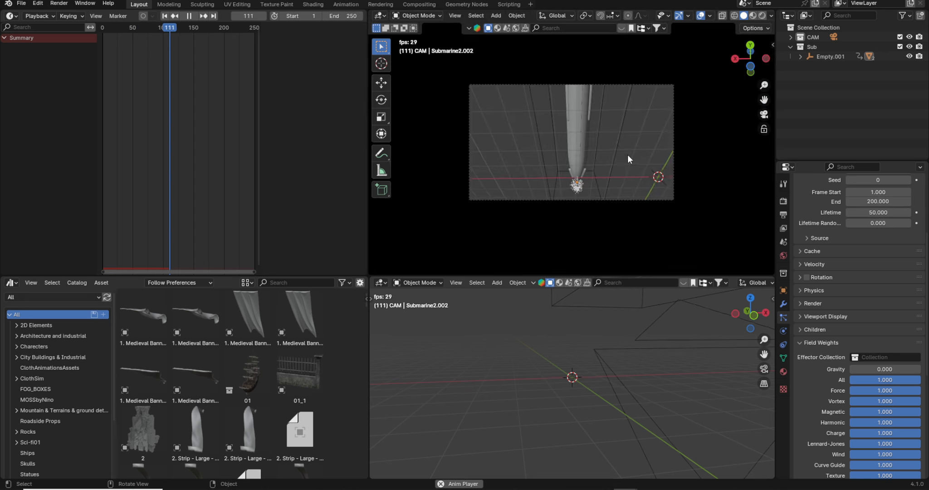
scroll(573, 196, "up", 2)
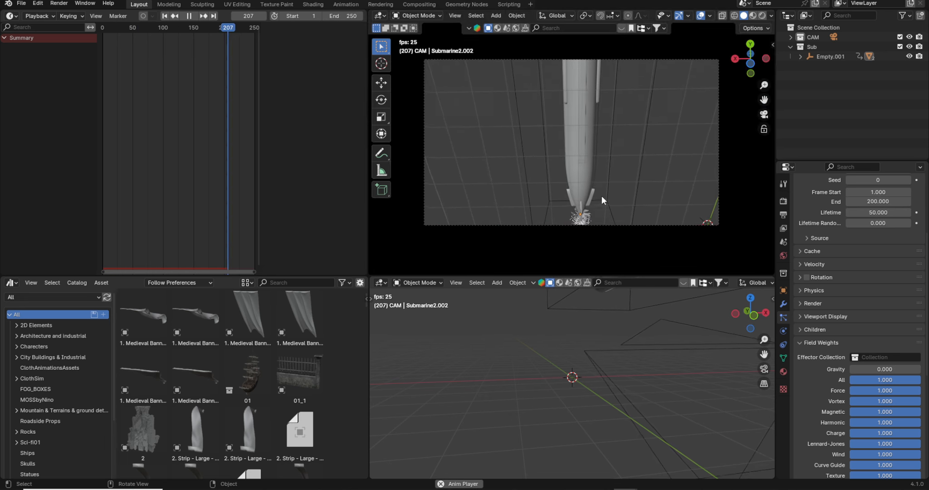
key("space")
left_click(165, 16)
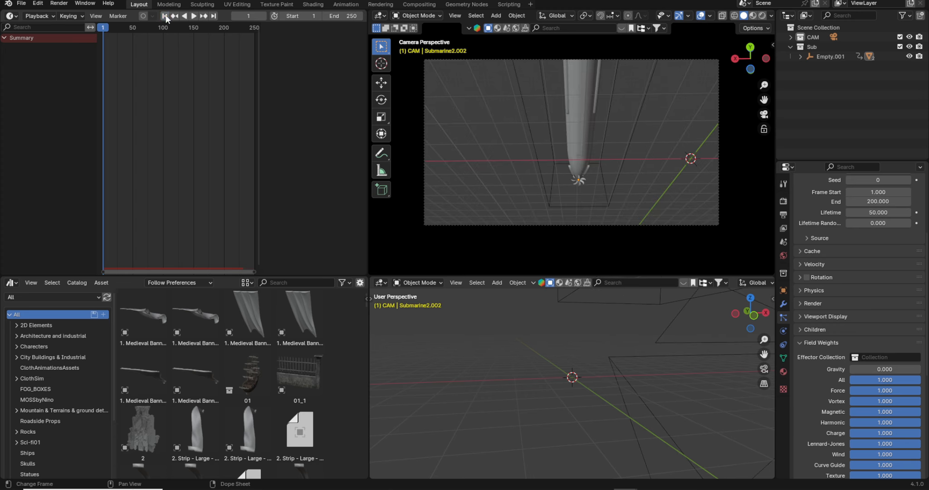
Make the Scene Collection active and add a Wind force field to it
mouse_move(572, 138)
middle_mouse_down()
mouse_move(632, 195)
mouse_move(558, 124)
mouse_move(574, 135)
middle_mouse_up()
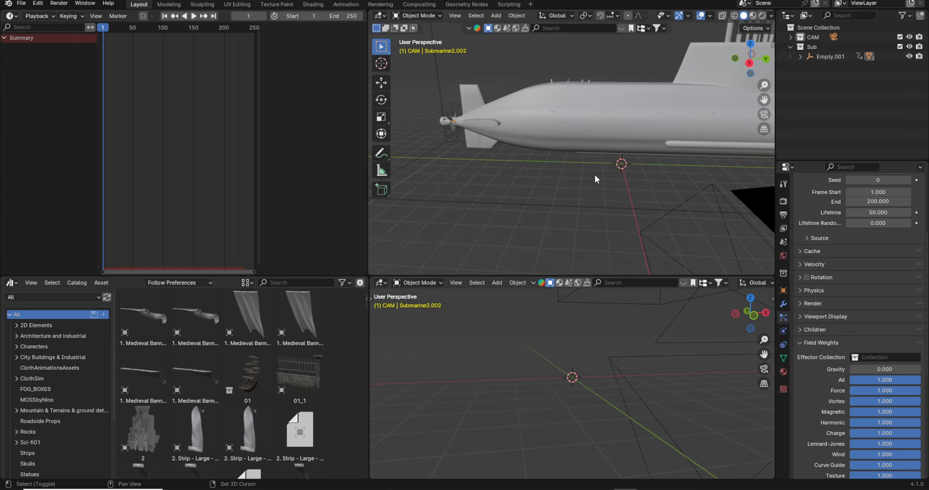
key("shift+a")
left_click(791, 46)
left_click(819, 26)
key("shift+a")
mouse_move(485, 339)
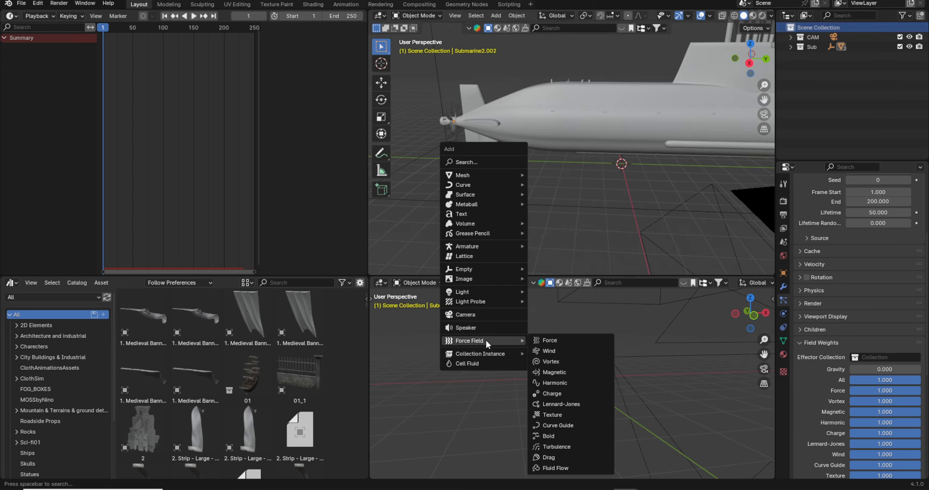
left_click(550, 351)
Scale the wind force field uniformly to about 35
scroll(518, 146, "down", 6)
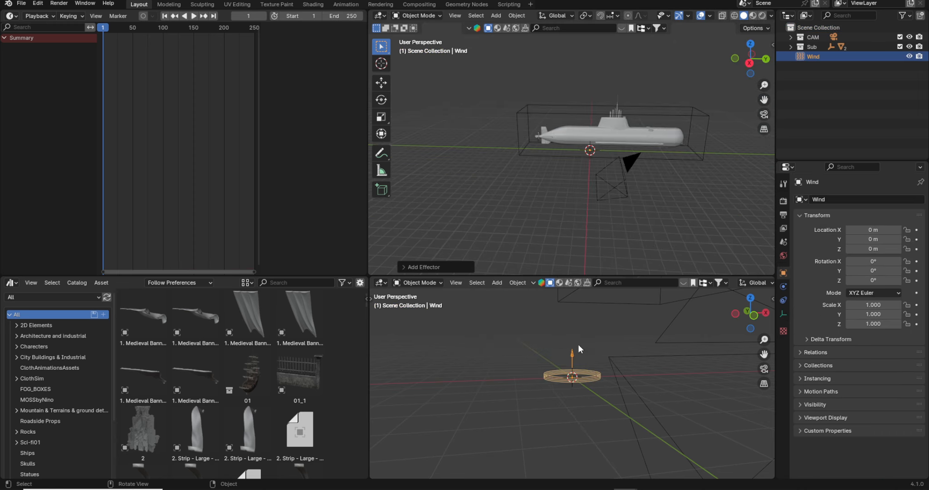
key("KP_Decimal")
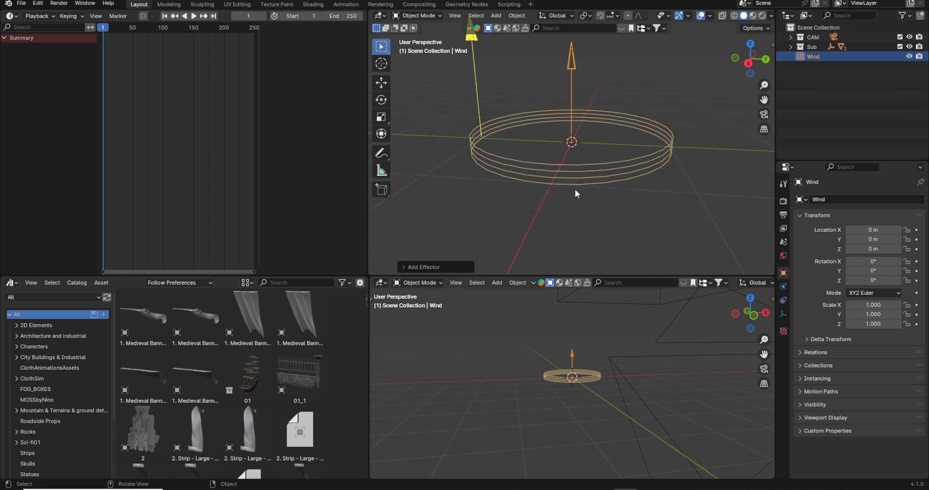
scroll(567, 191, "down", 6)
left_click(385, 120)
left_click_drag(568, 140, 446, 125)
scroll(653, 156, "down", 11)
scroll(656, 157, "down", 7)
Rotate the wind force field 90° about the X axis
left_click(381, 99)
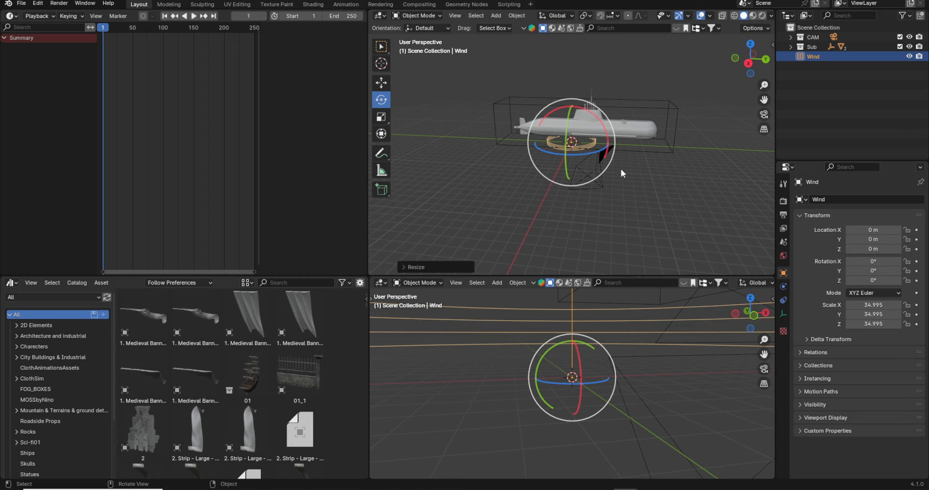
type("rx90")
key("Return")
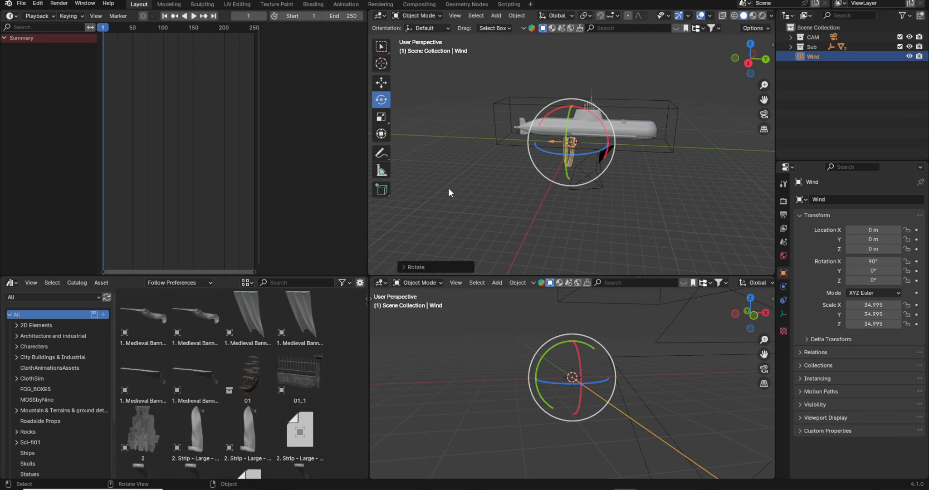
Move the wind force field around the submarine's hull, to about X 50.2 m, Y -1.3 m, Z 35 m
left_click(381, 82)
left_click_drag(598, 128, 583, 101)
middle_click_drag(589, 111, 602, 166)
left_click_drag(595, 140, 598, 165)
key("KP_7")
left_click_drag(597, 133, 579, 114)
key("KP_3")
middle_click_drag(579, 114, 580, 117)
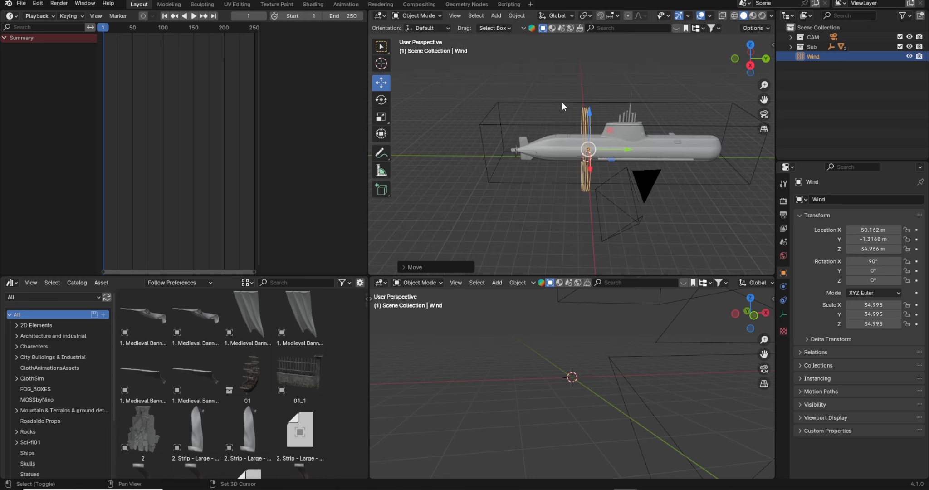
Parent the wind force field to the box empty around the submarine using the Object option, and play the animation
left_click(562, 103)
right_click(562, 102)
left_click(521, 215)
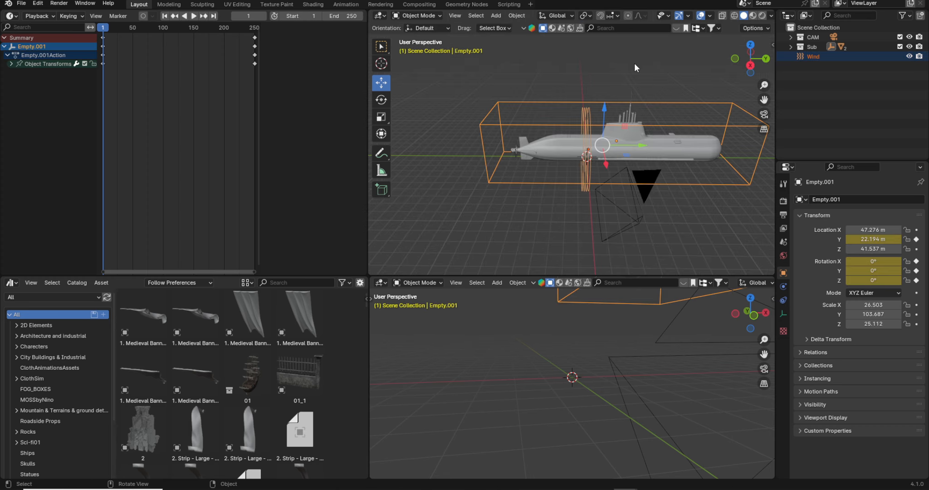
left_click(583, 111)
left_click(562, 101, "shift")
key("ctrl+p")
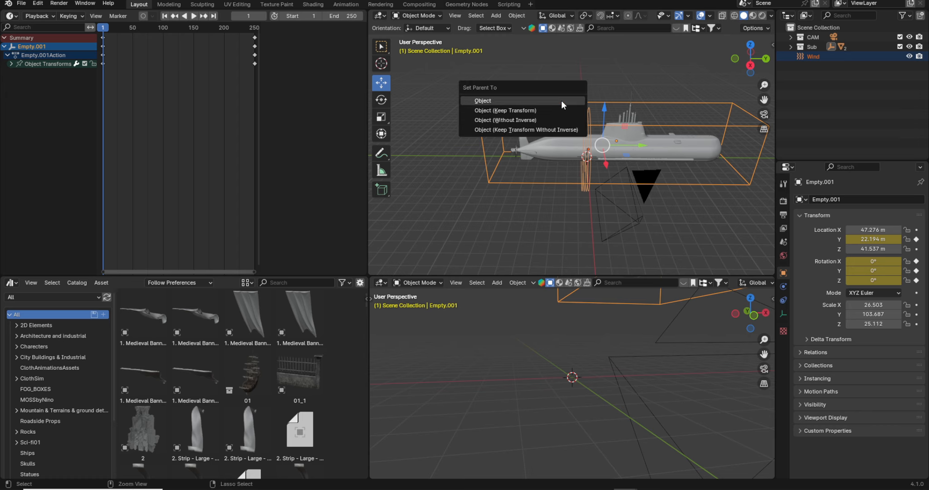
left_click(561, 100)
left_click(622, 106)
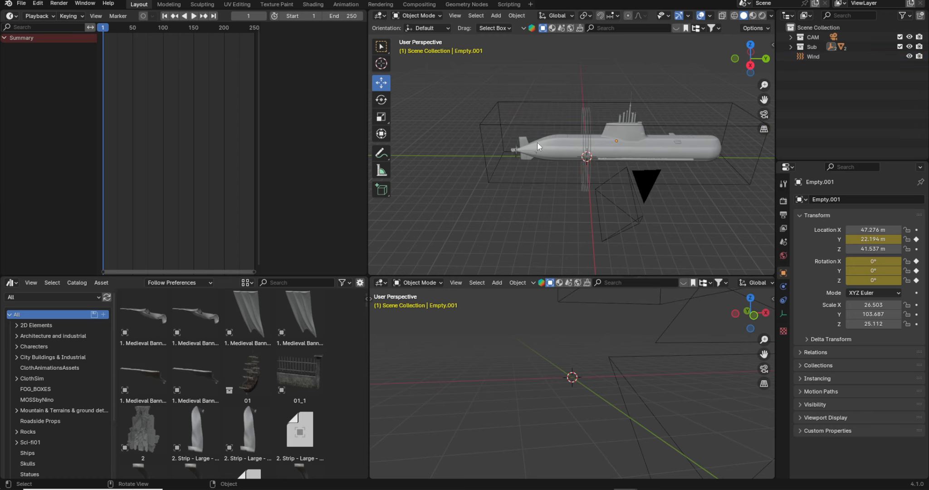
key("space")
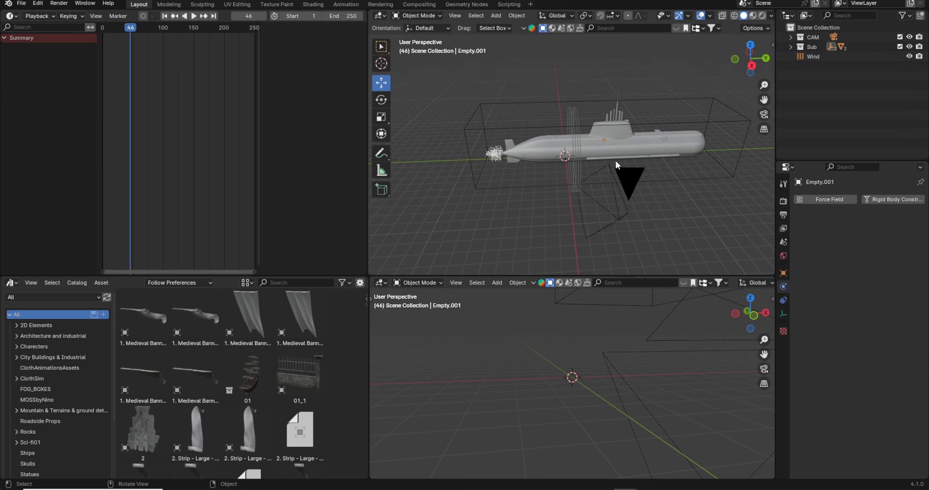
Set the wind force field's strength to 25
left_click(574, 132)
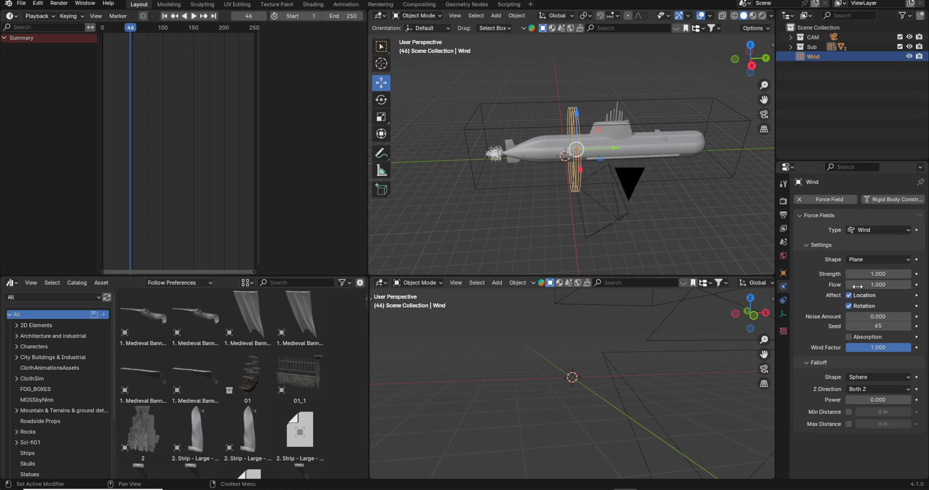
left_click(877, 275)
type("25")
key("Return")
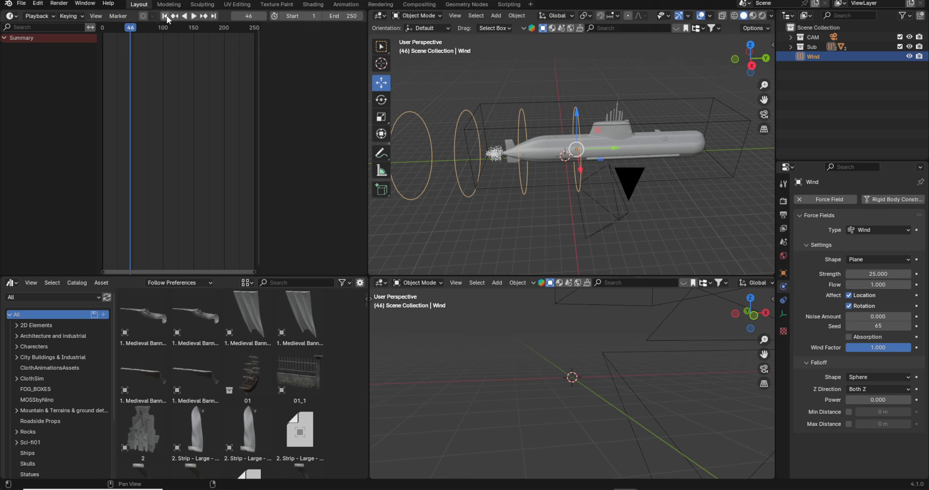
Replay the animation from frame 1 to check how the wind pushes the particles
left_click(164, 16)
left_click(194, 16)
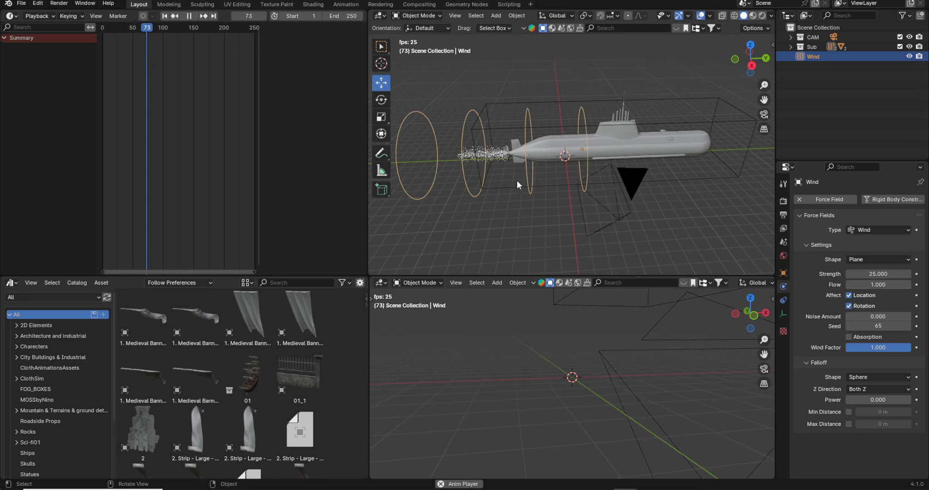
left_click(165, 15)
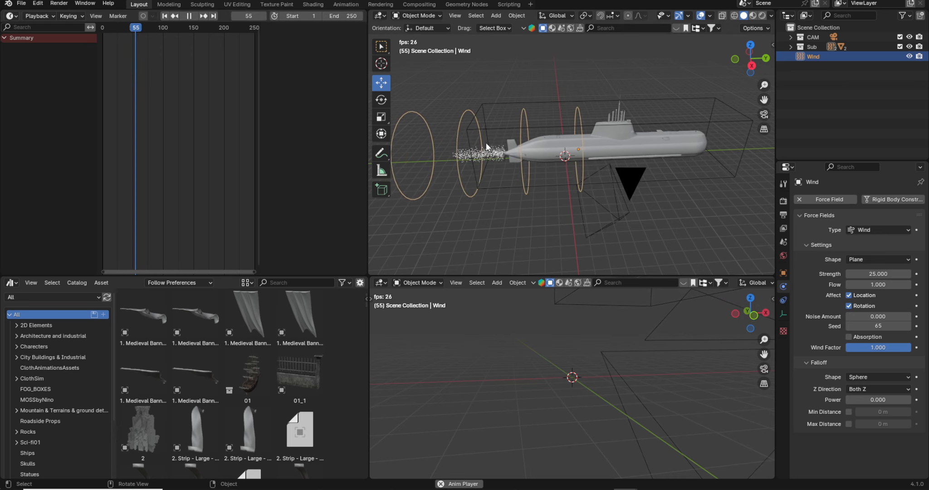
Play the animation through the camera view to check the particles at the propeller, and return to frame 1
left_click(164, 16)
key("space")
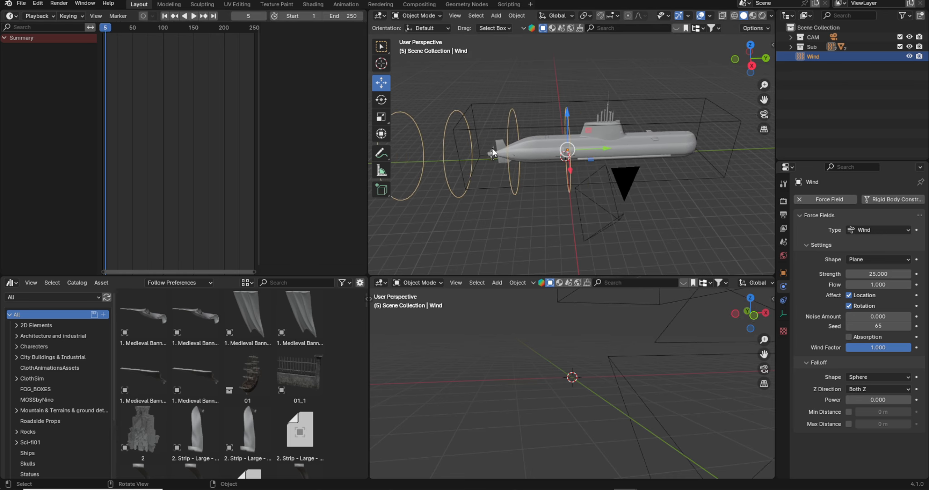
left_click(494, 157)
key("KP_Decimal")
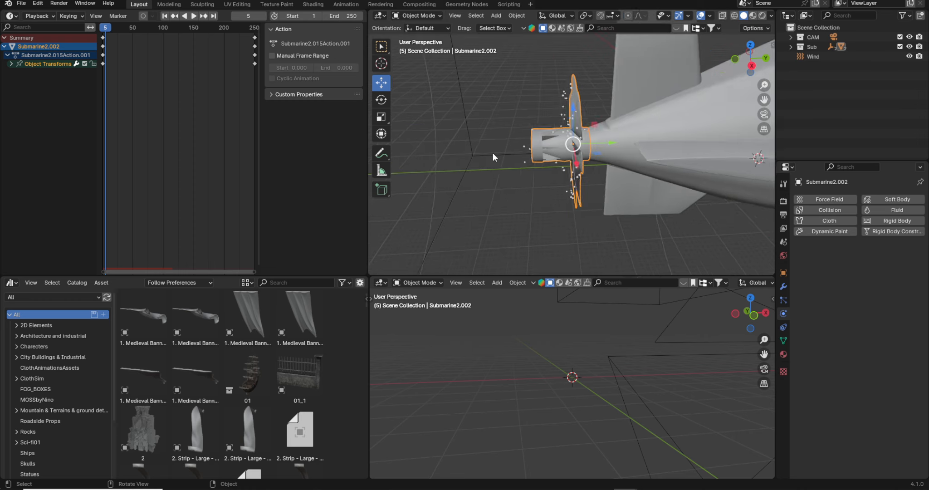
key("KP_0")
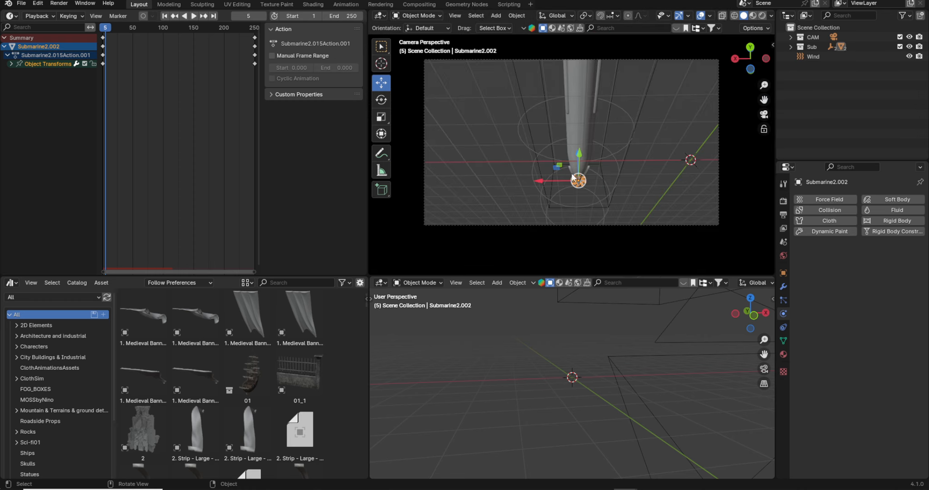
left_click(653, 186)
key("space")
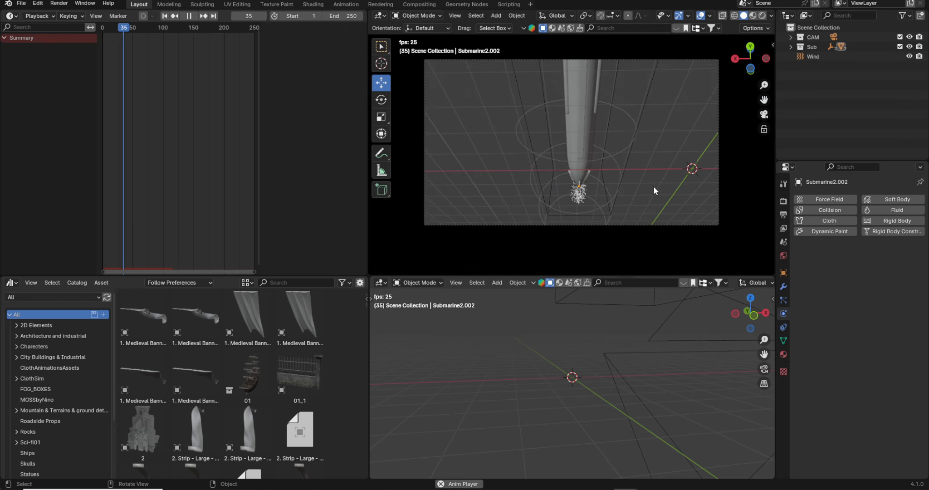
key("space")
key("shift+Left")
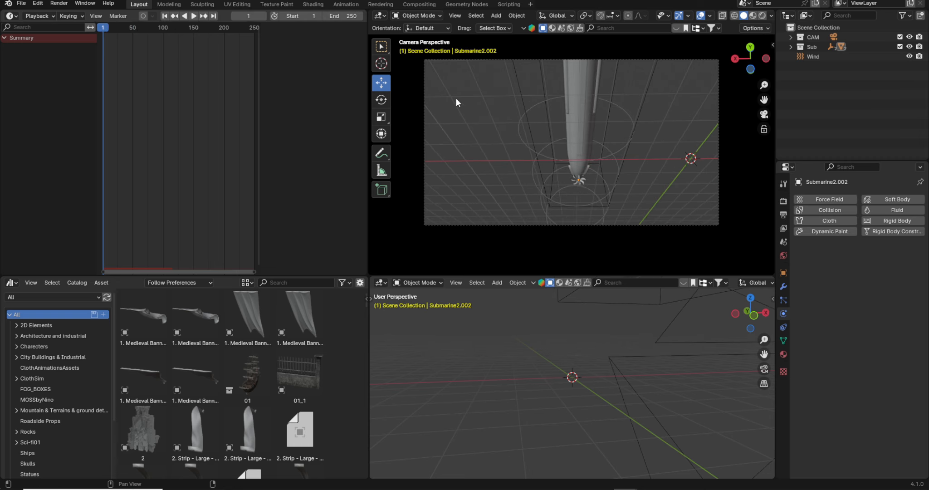
Set the propeller's particle emission to start at frame -200 and end at frame 1000
left_click(584, 182)
left_click(584, 180)
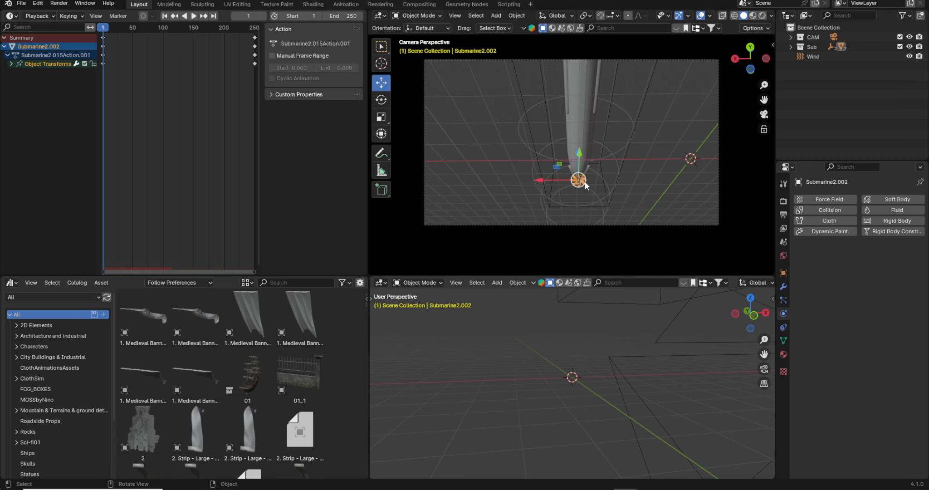
left_click(781, 300)
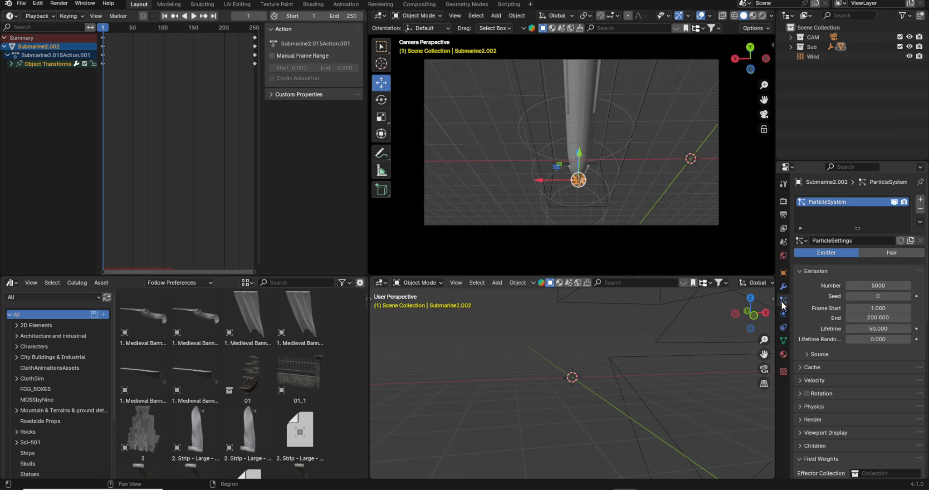
left_click(885, 310)
left_click(877, 320)
type("1000")
key("Return")
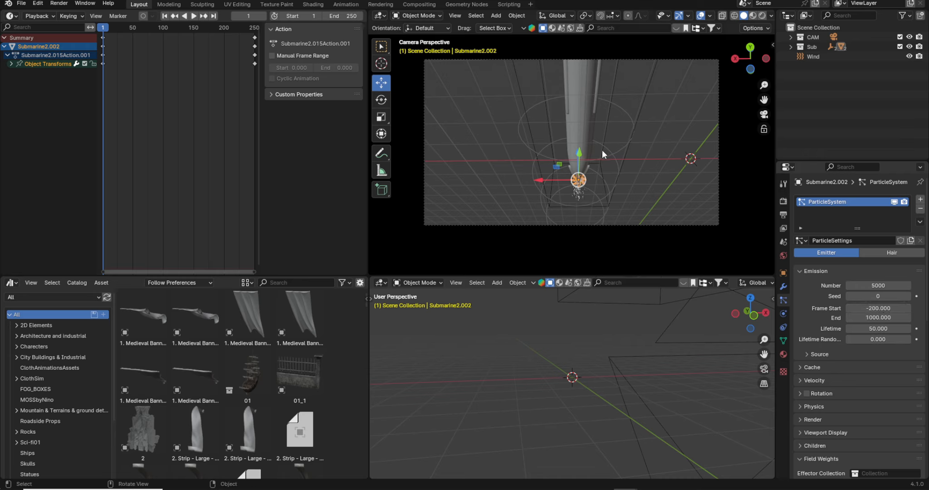
Set the particle lifetime to 1000 and the lifetime randomness to 1
left_click(896, 328)
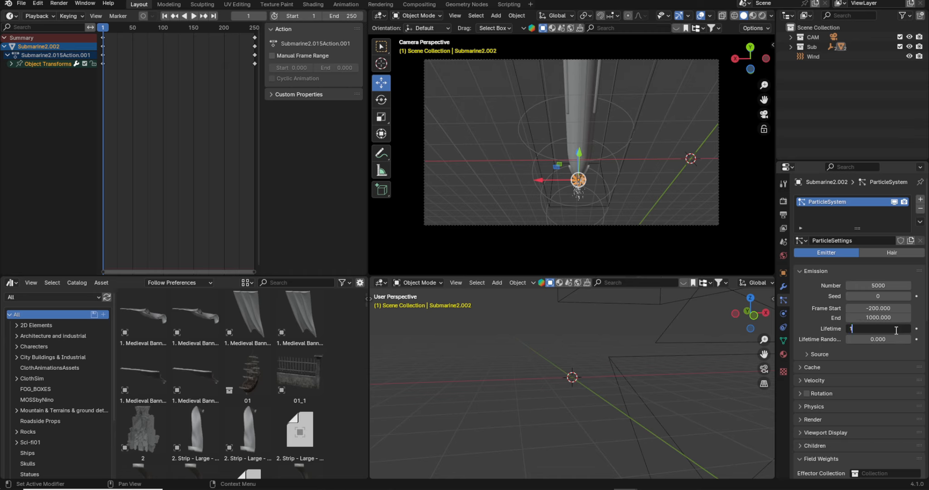
key("Return")
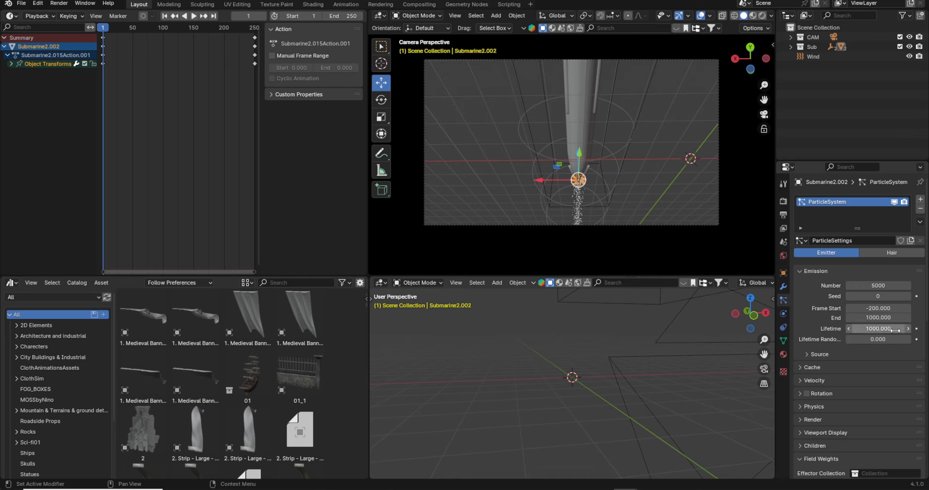
left_click(881, 340)
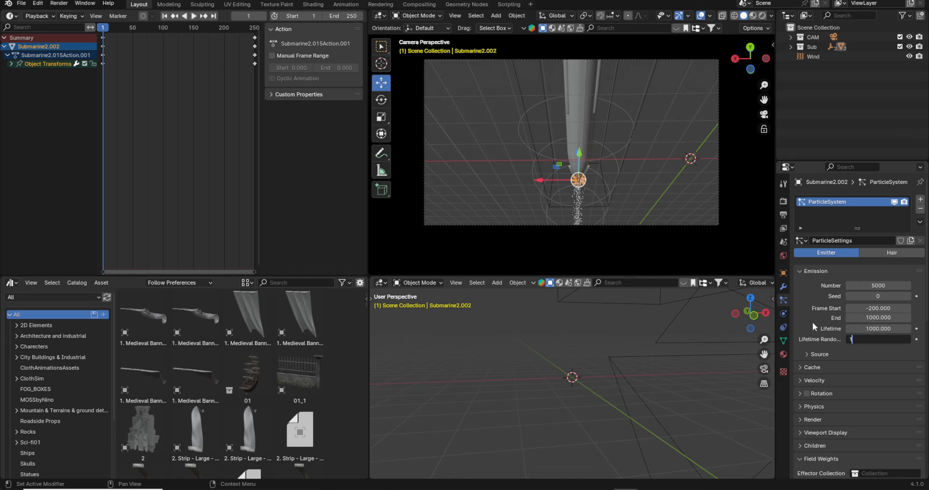
key("Return")
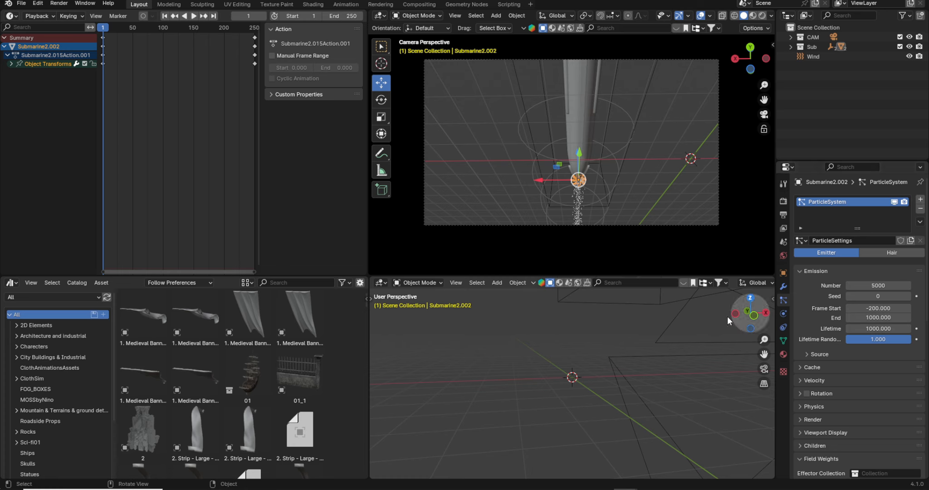
Play the animation in the camera view to check the particle trail over the full frame range
left_click(195, 17)
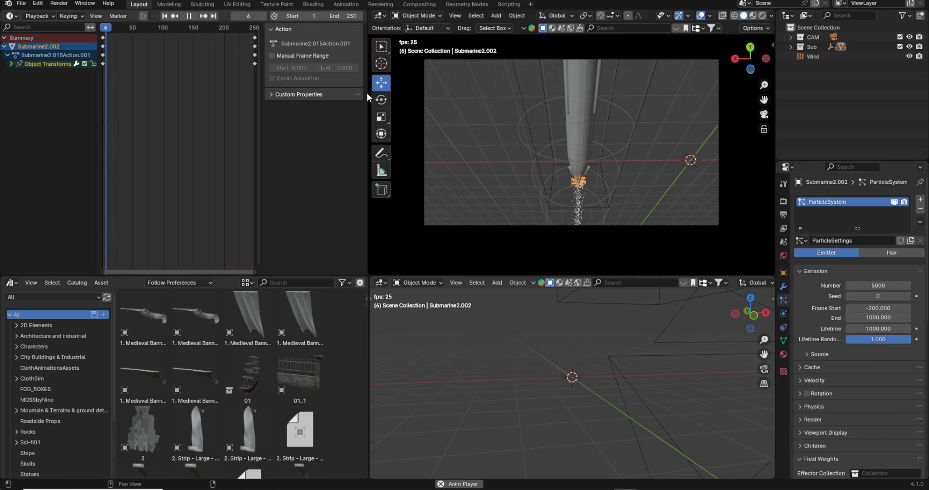
left_click(453, 141)
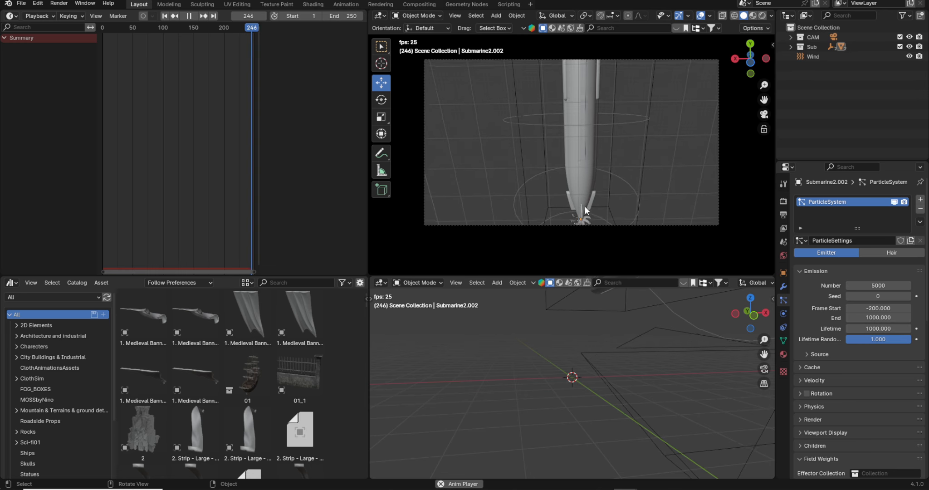
key("Escape")
Set the render resolution to 2048 by 850 px
left_click(783, 215)
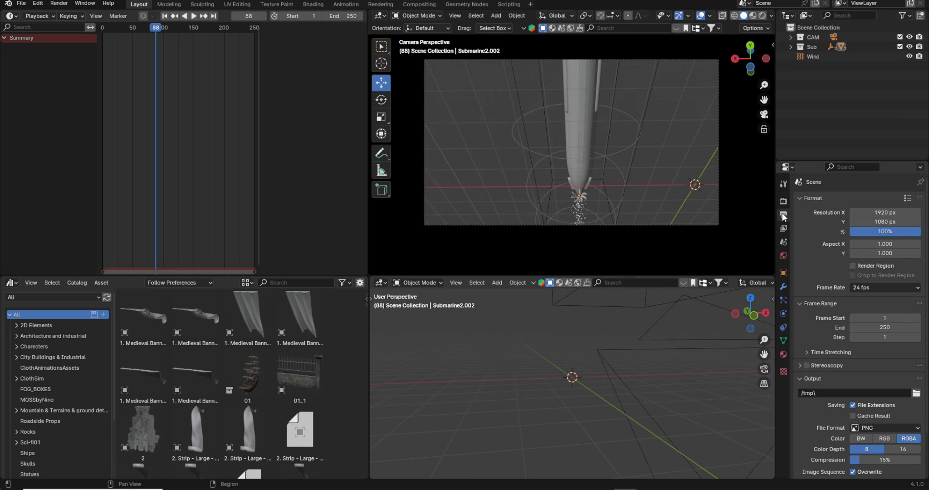
left_click(888, 214)
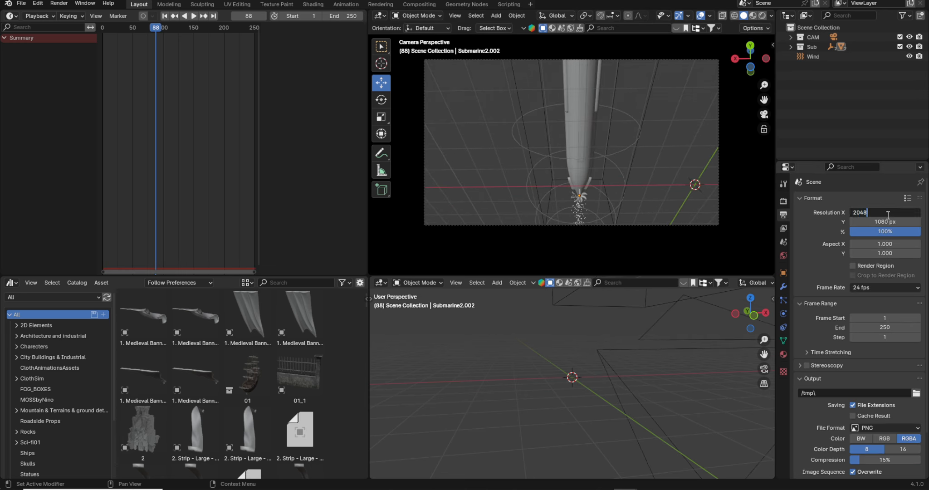
key("Tab")
type("850")
key("Return")
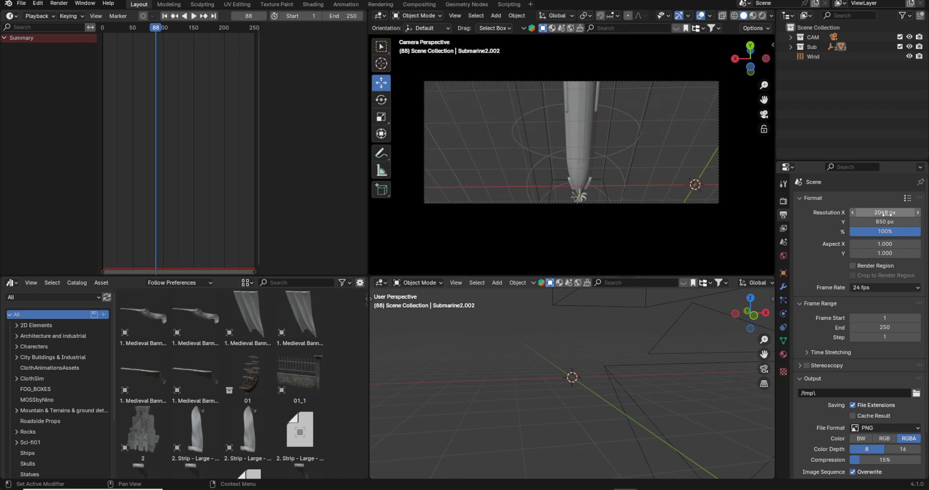
Replay the animation from the start to check the camera framing at the new resolution
key("space")
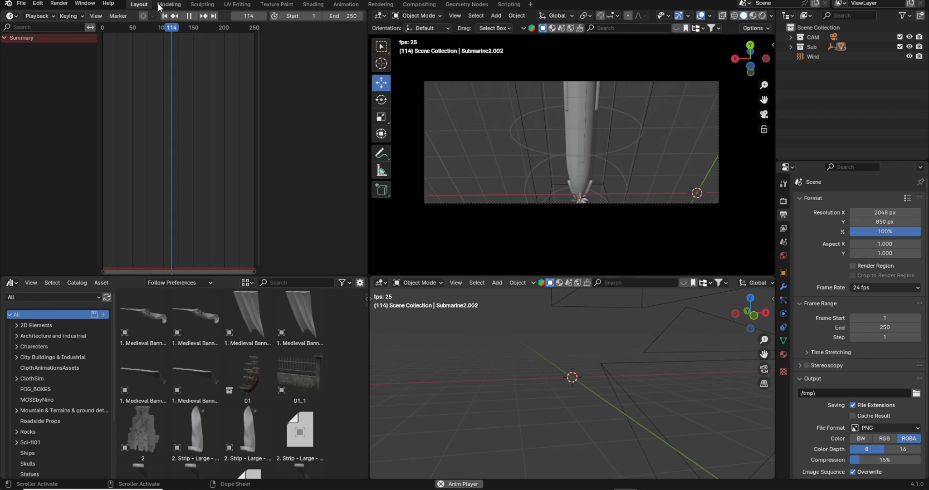
left_click(165, 16)
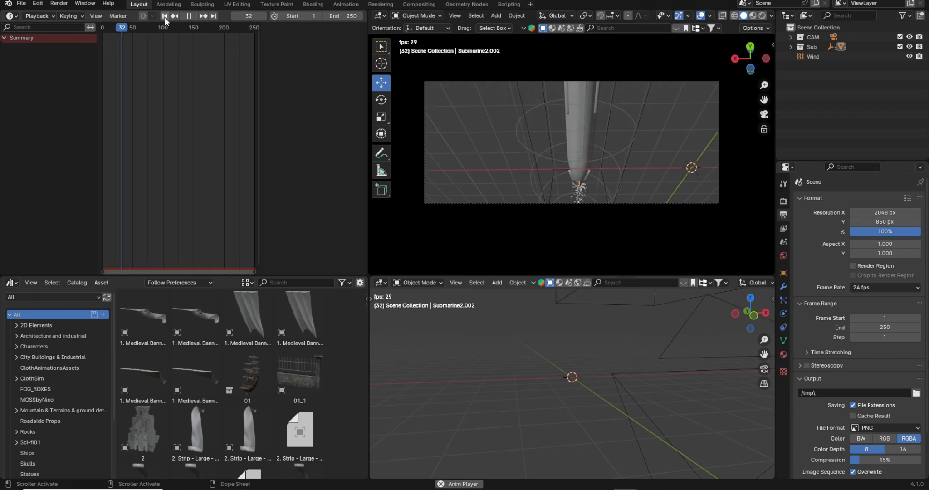
key("space")
Increase the number of particles emitted by the propeller to 25000
left_click(582, 186)
key("KP_Decimal")
middle_click_drag(586, 188, 618, 224)
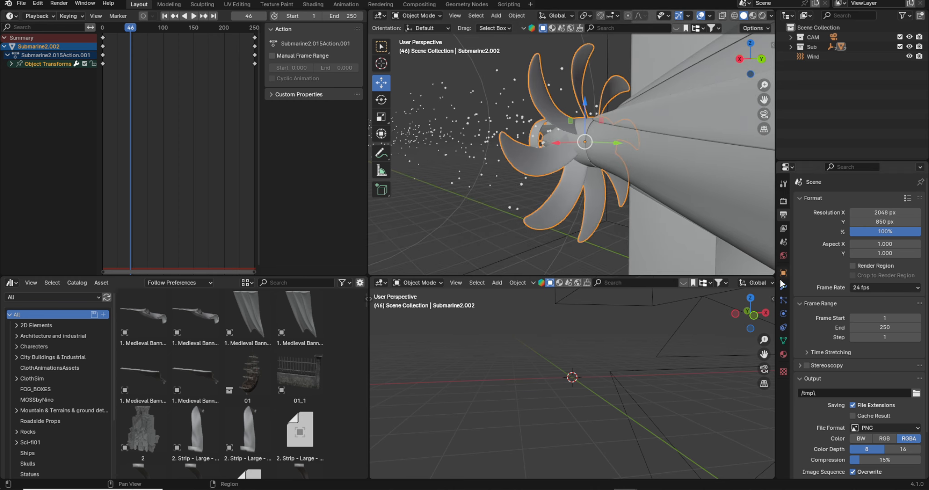
left_click(783, 299)
left_click(880, 285)
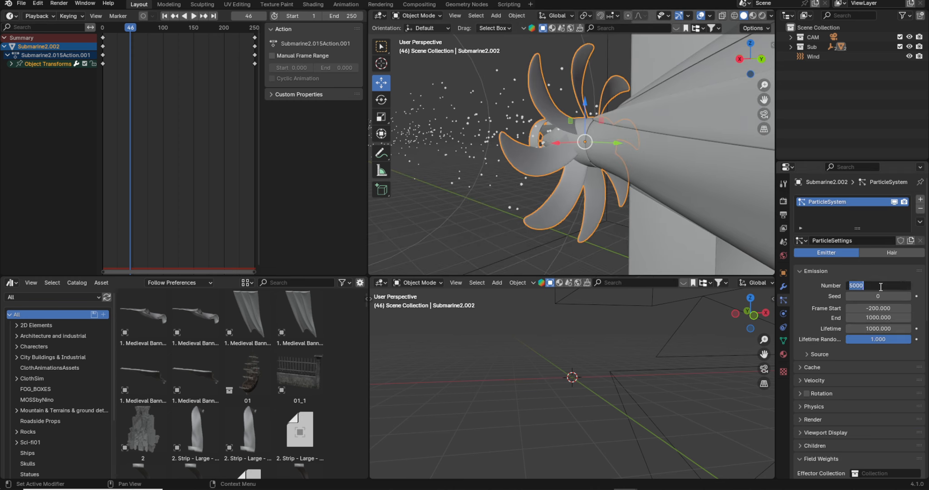
type("25000")
key("Return")
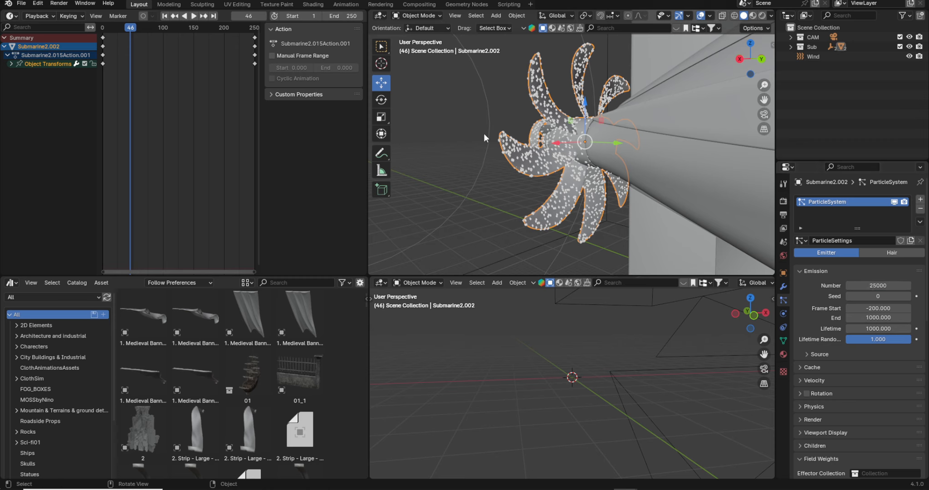
Play the animation and inspect the denser particle trail through the camera and from the side
left_click(196, 16)
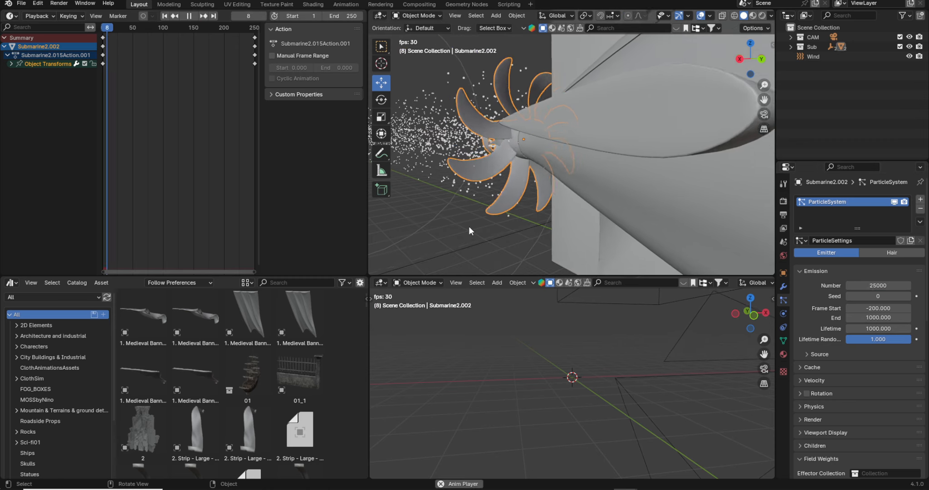
left_click(469, 228)
scroll(470, 228, "down", 6)
key("KP_0")
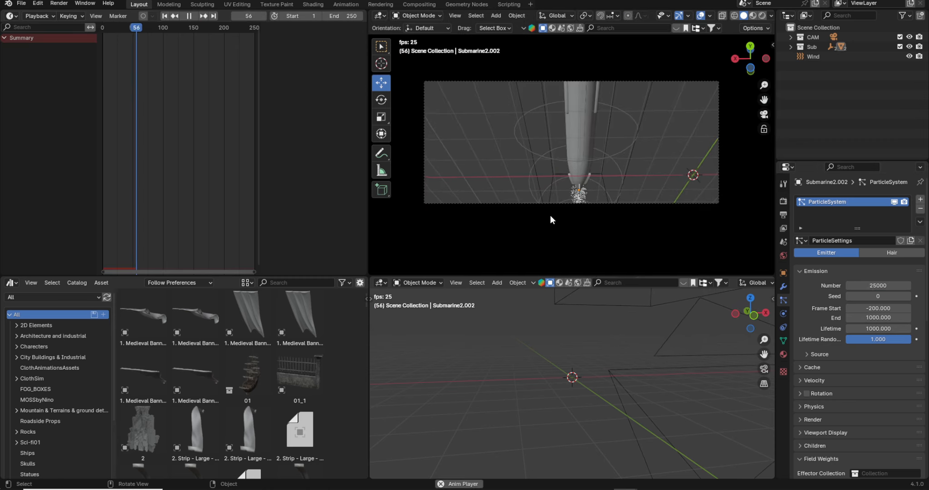
key("KP_0")
middle_click_drag(567, 225, 610, 242)
middle_click_drag(610, 241, 598, 179, "shift")
key("space")
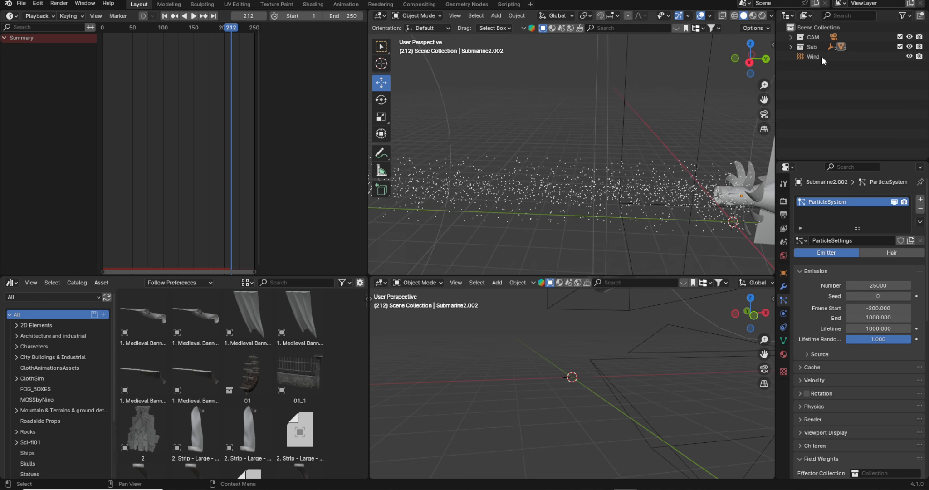
middle_click_drag(513, 207, 482, 154, "shift")
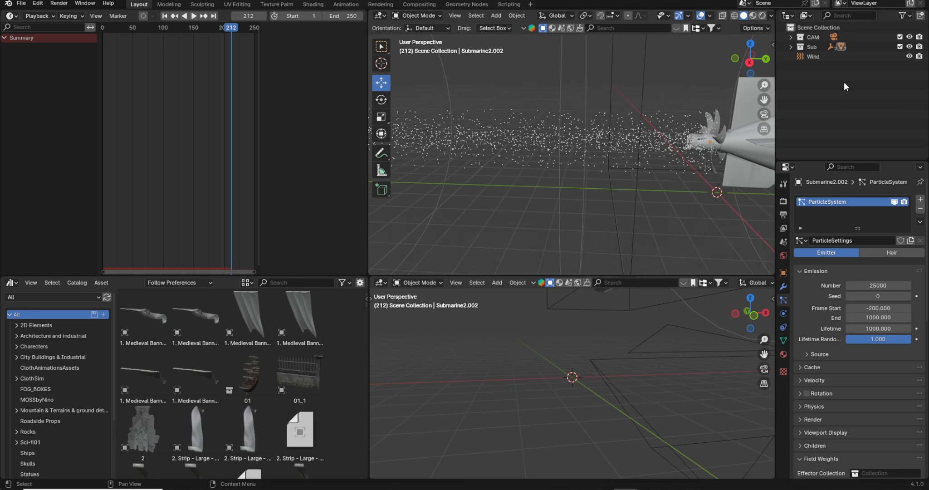
Create a new collection under the Scene Collection and add an ico sphere to it
left_click(920, 16)
left_click(817, 58)
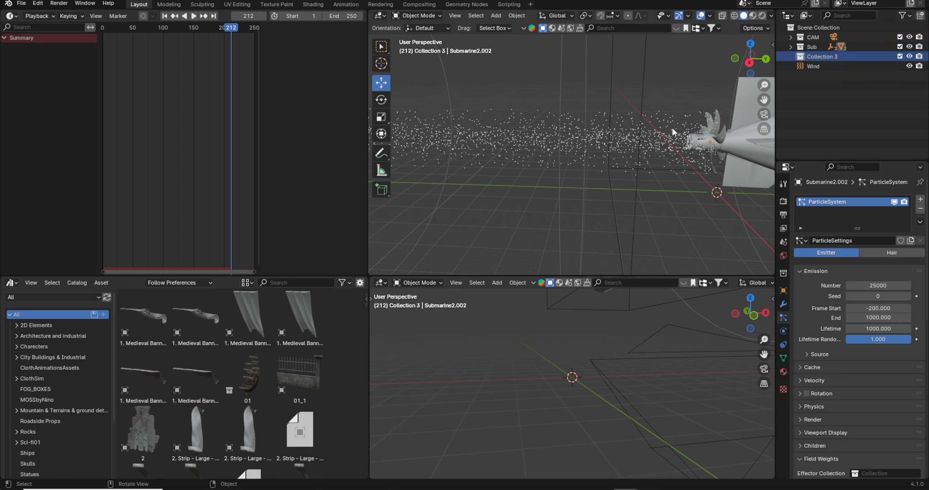
middle_click_drag(672, 128, 553, 201)
left_click(496, 15)
mouse_move(516, 50)
left_click(591, 81)
key("KP_Decimal")
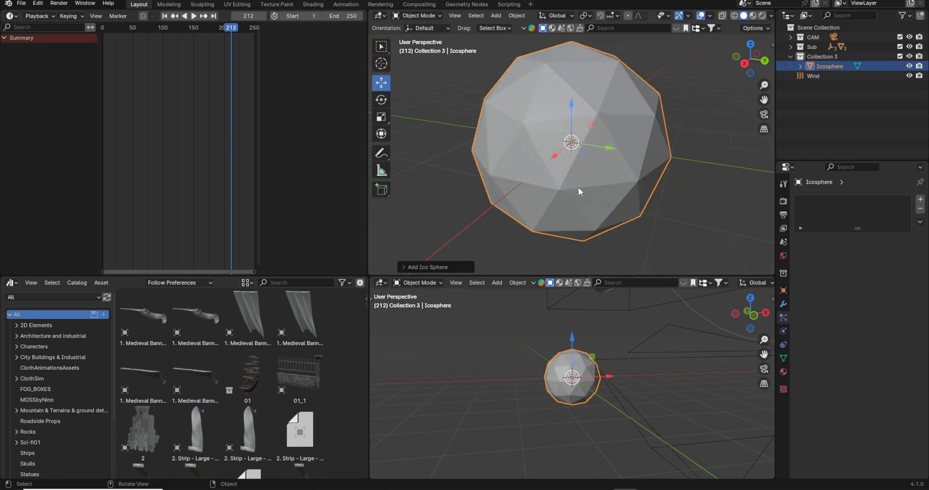
Move the ico sphere aside, paste a copy of it, scale the copy down and place it next to the original
scroll(579, 188, "down", 10)
middle_click_drag(590, 163, 557, 172)
left_click_drag(557, 173, 604, 157)
key("KP_Decimal")
middle_click_drag(611, 152, 576, 155)
key("ctrl+c")
key("ctrl+v")
scroll(672, 146, "down", 3)
key("s")
left_click_drag(533, 142, 645, 156)
Paste another copy of the ico sphere and scale it down further, making three spheres of decreasing size
key("ctrl+c")
key("ctrl+v")
key("s")
left_click(636, 139)
key("ctrl+z")
key("ctrl+z")
key("ctrl+z")
key("ctrl+shift+z")
key("ctrl+shift+z")
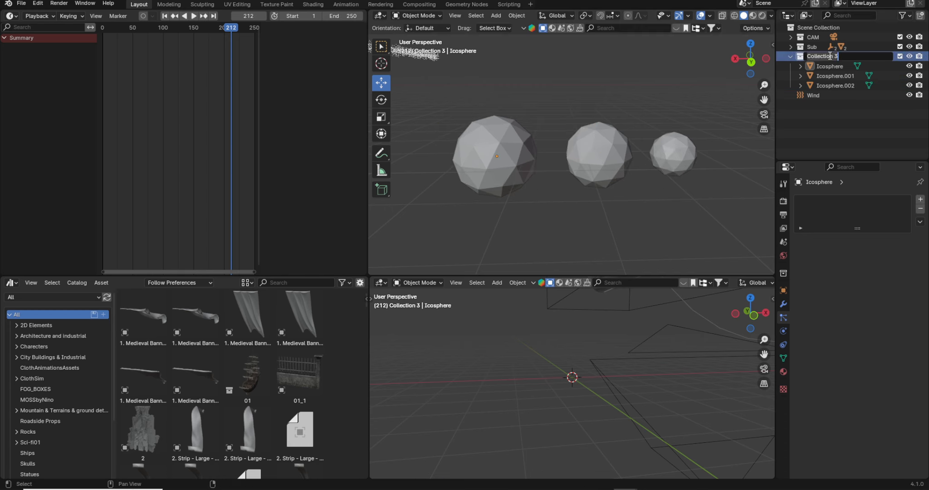
Rename the collection holding the three ico spheres as Bubbles and collapse it
left_click(801, 57)
left_click(790, 56)
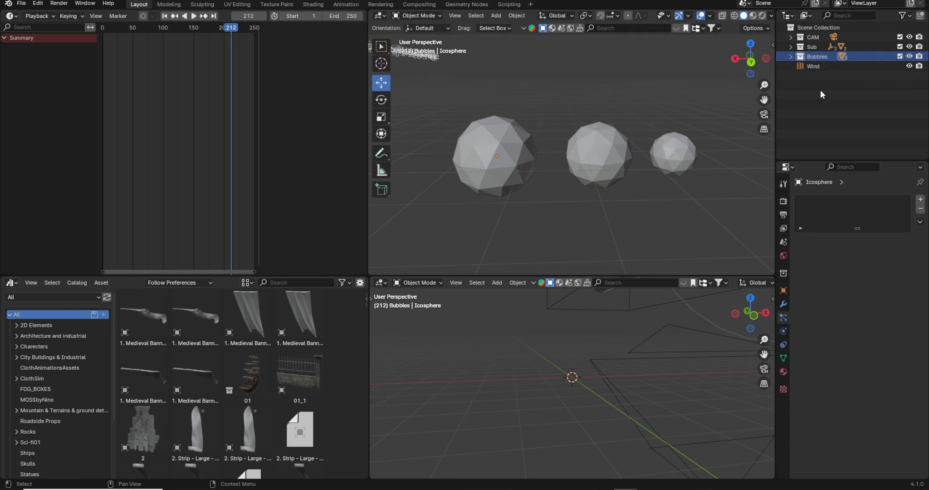
Select the largest ico sphere, switch the asset browser area to the Shader Editor and create a new material
middle_click_drag(560, 187, 526, 166)
left_click(526, 166)
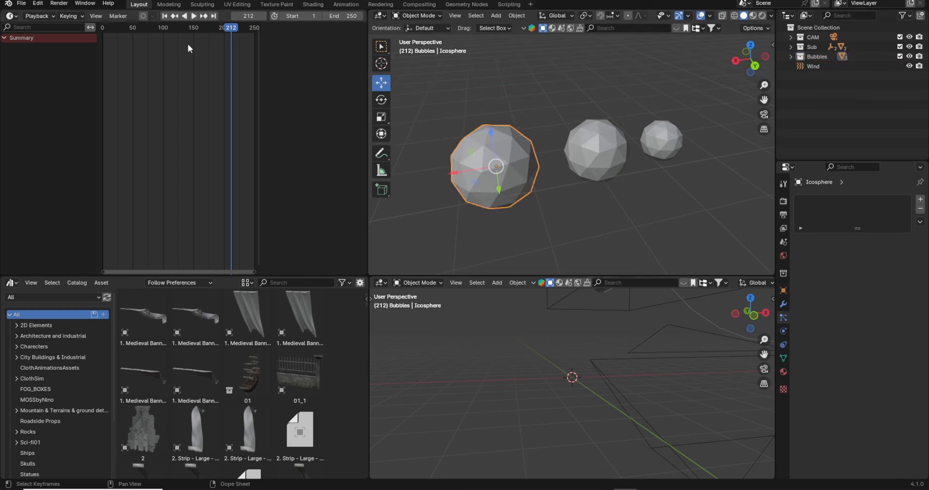
left_click(10, 282)
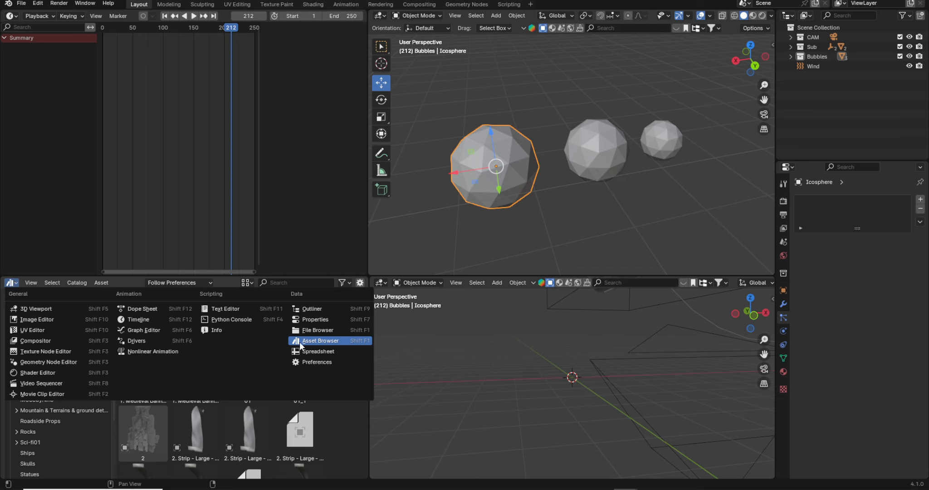
left_click(37, 372)
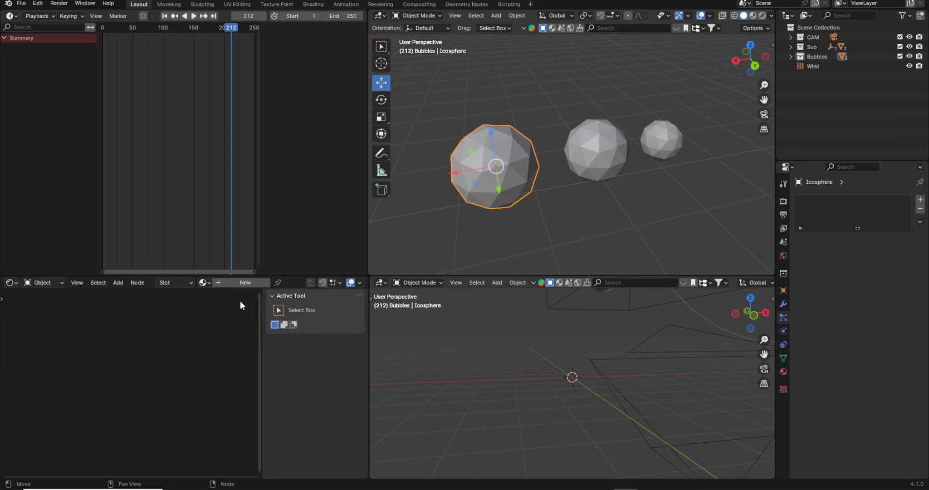
left_click(249, 283)
Replace the Principled BSDF with a Glass BSDF and connect it to the Material Output's Surface
left_click(92, 431)
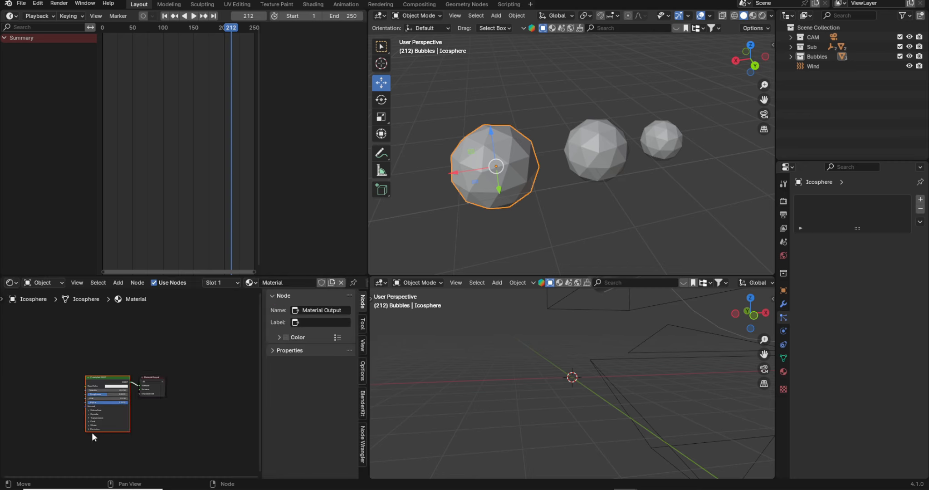
key("x")
scroll(119, 368, "up", 5)
mouse_move(116, 386)
middle_mouse_down()
mouse_move(183, 349)
mouse_move(254, 349)
mouse_move(121, 375)
middle_mouse_up()
key("n")
key("shift+a")
left_click(137, 369)
type("glas")
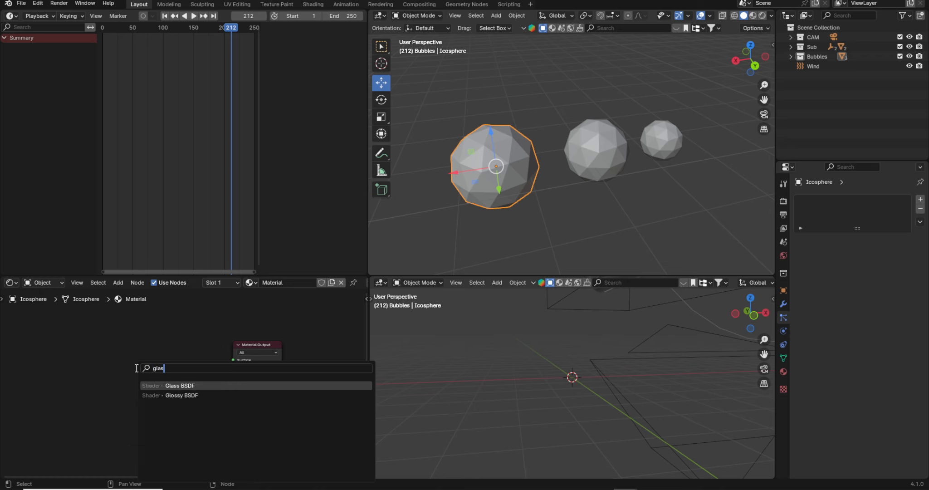
key("Return")
left_click(119, 339)
left_click_drag(172, 353, 233, 362)
Add a Transparent BSDF and blend it with the Glass BSDF through a Mix Shader placed before the Material Output
key("shift+a")
type("tran")
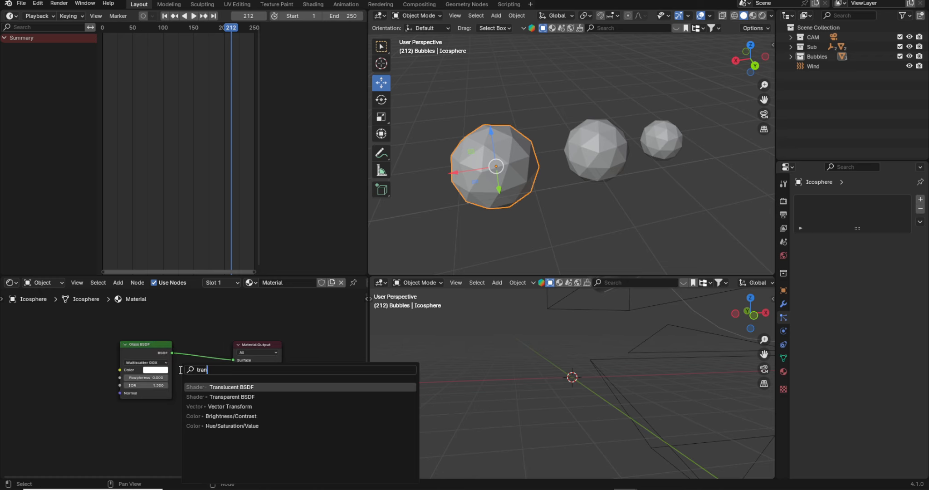
left_click(200, 397)
left_click(117, 417)
key("shift+a")
left_click(174, 364)
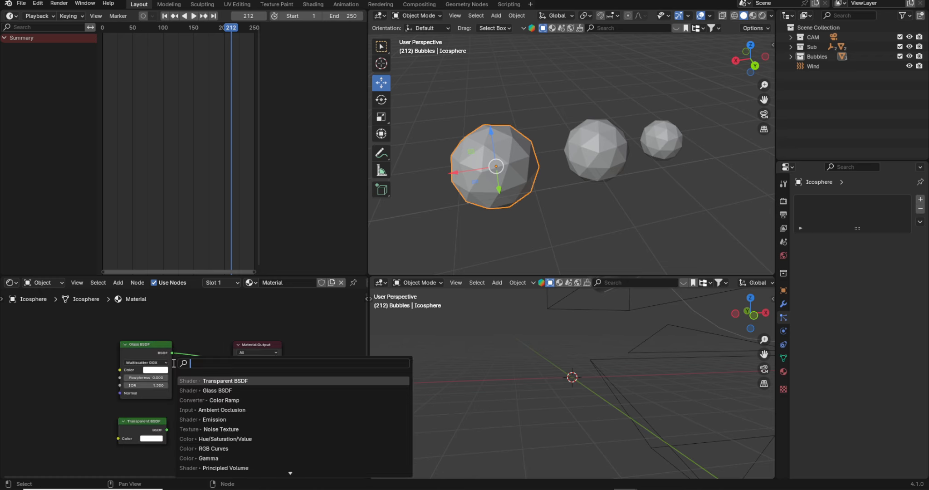
type("mis")
key("Return")
left_click(223, 358)
left_click_drag(167, 429, 200, 376)
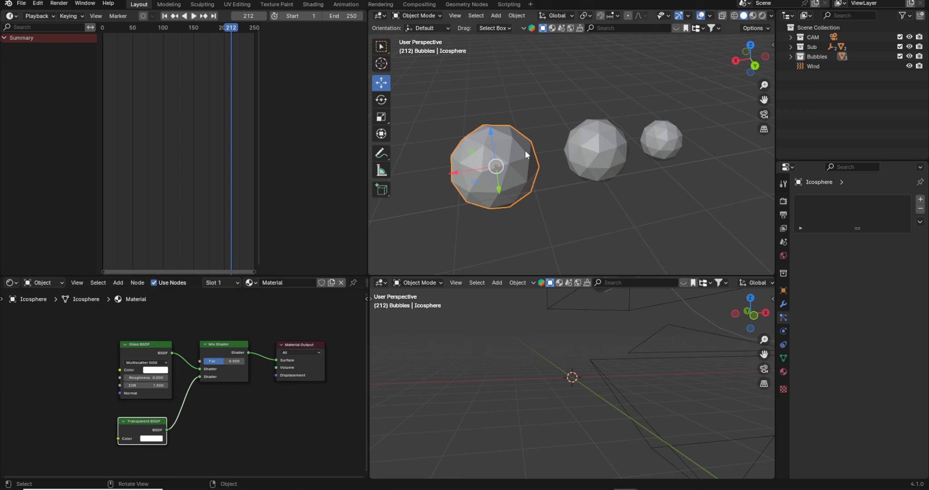
Show the upper viewport in rendered shading and shade the three ico spheres smooth
left_click(762, 16)
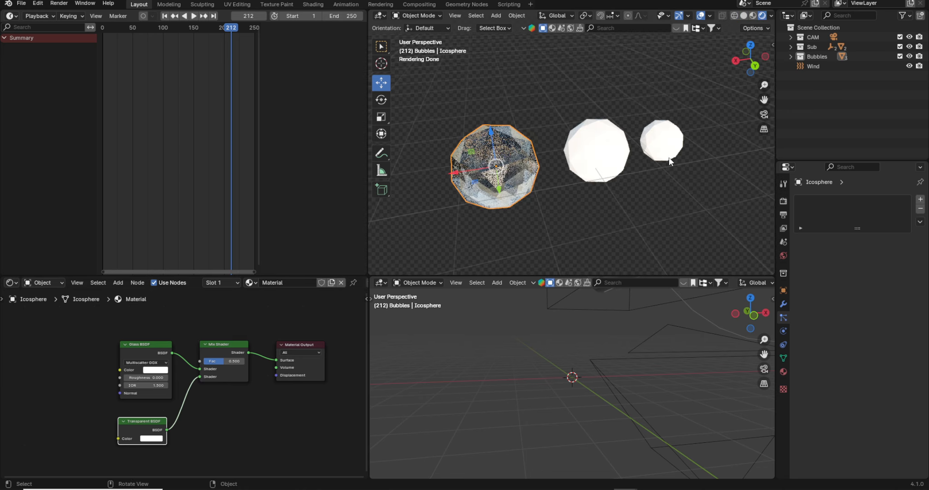
middle_click_drag(587, 184, 609, 178)
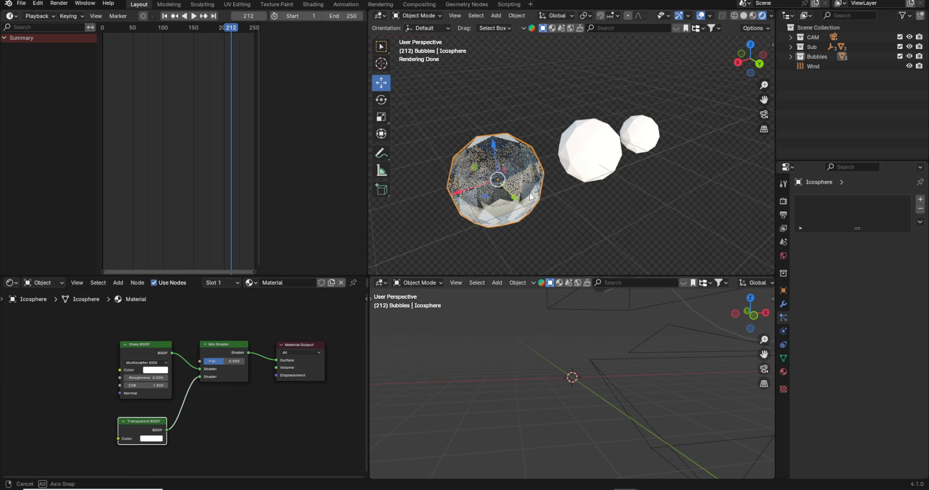
right_click(520, 161)
left_click(521, 156)
right_click(590, 156)
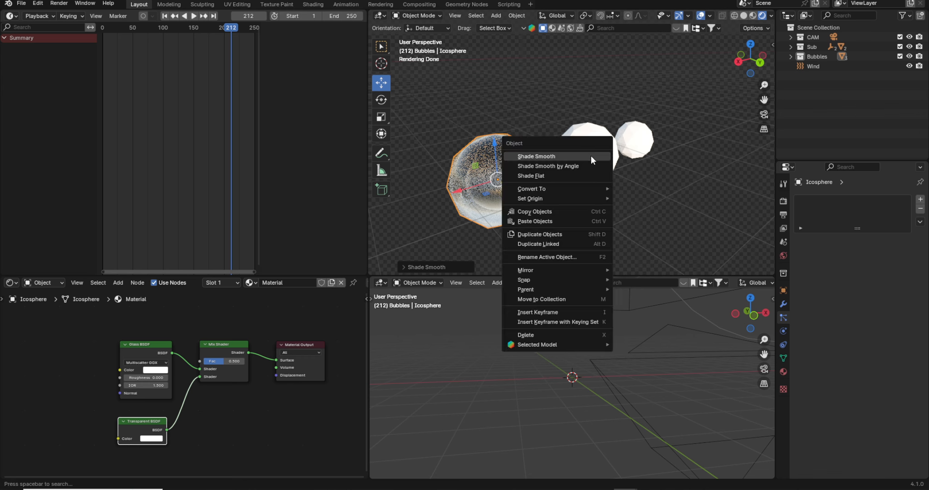
left_click(591, 156)
left_click(652, 146)
right_click(643, 140)
left_click(643, 140)
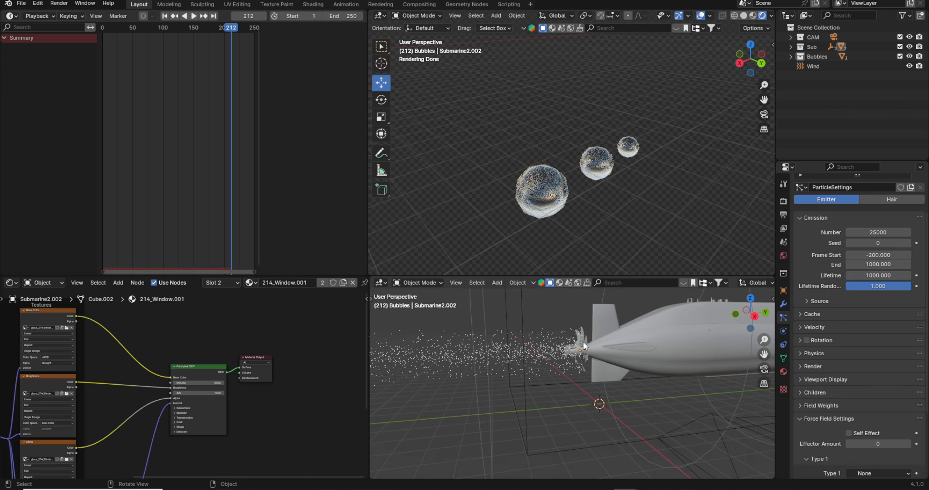
Set the propeller's particles to render as a collection, with Bubbles as the instance collection
left_click(583, 347)
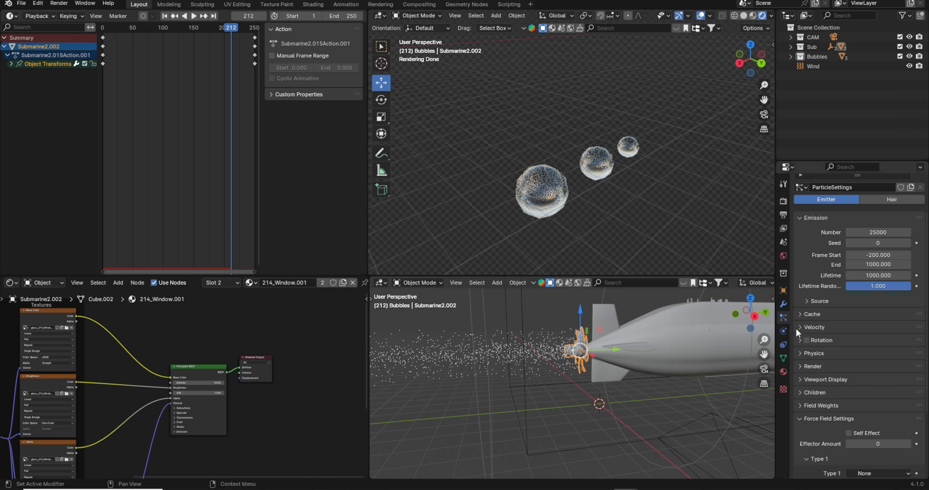
left_click(821, 367)
scroll(835, 339, "down", 3)
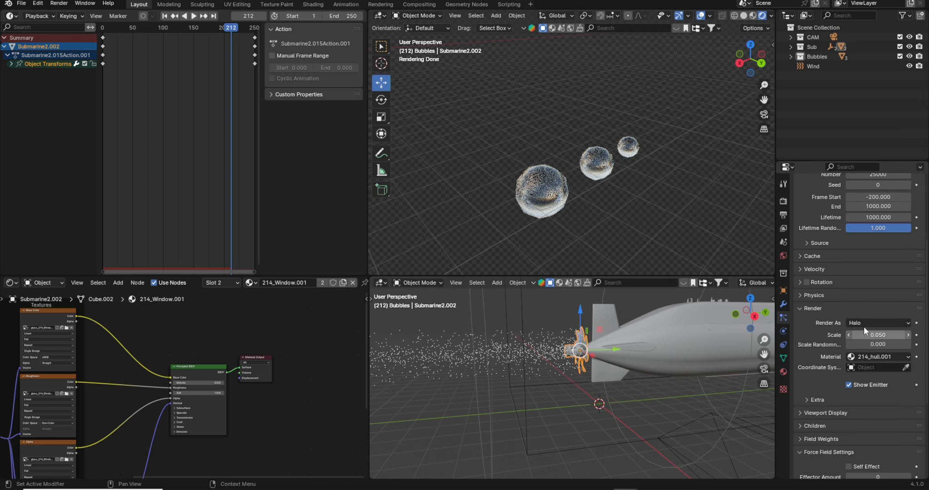
left_click(864, 324)
left_click(877, 386)
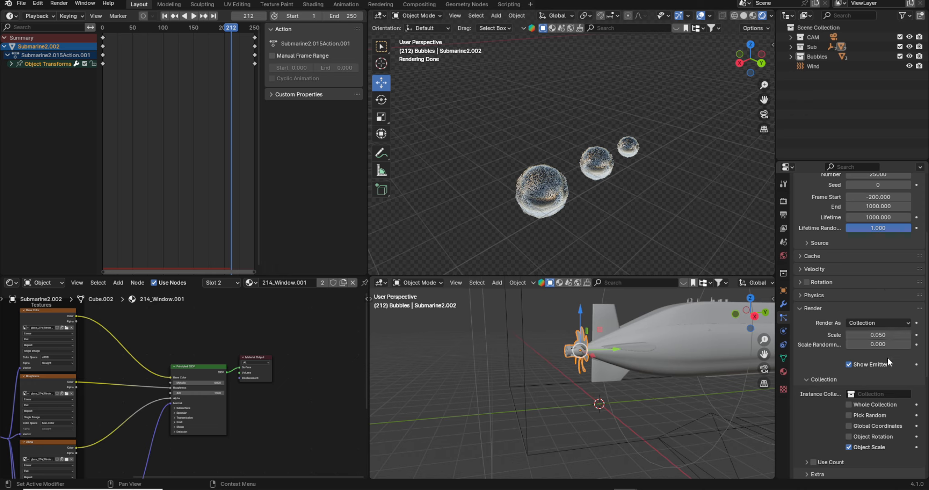
left_click(872, 394)
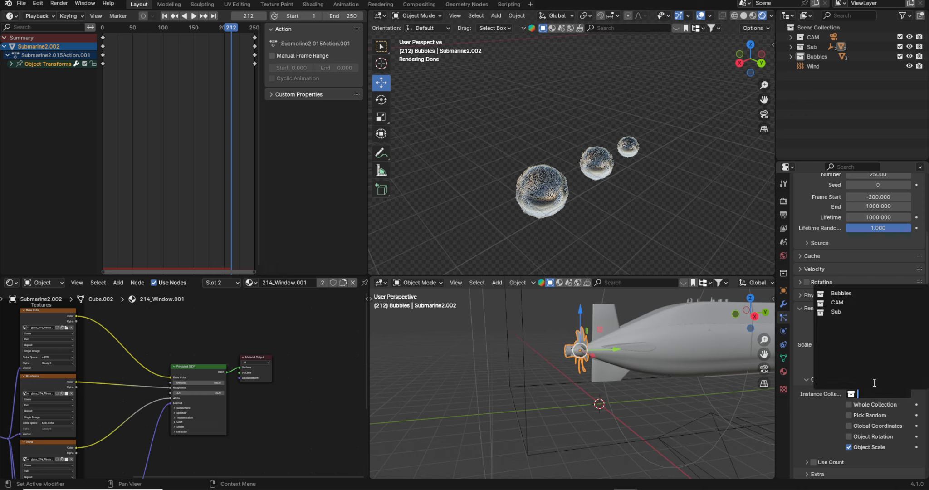
left_click(840, 293)
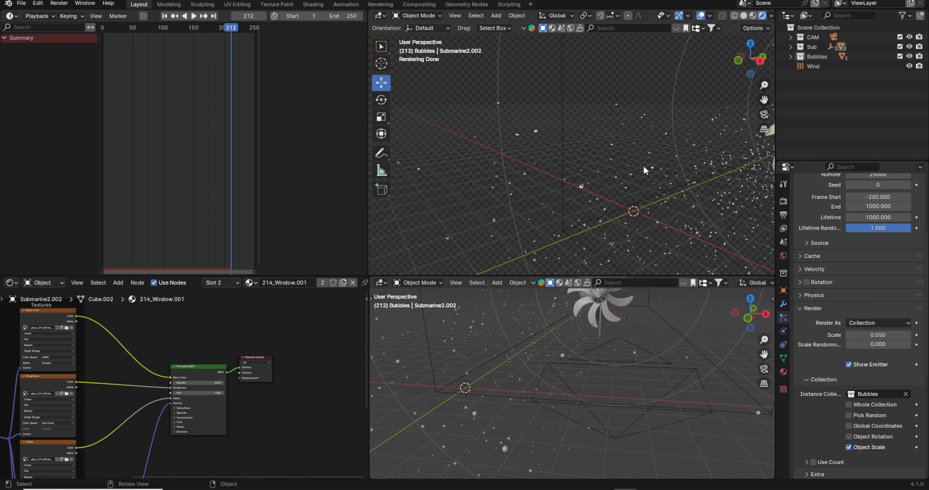
Play the animation, switch the upper viewport to solid shading and examine the bubble trail behind the propeller from several angles
scroll(577, 168, "down", 3)
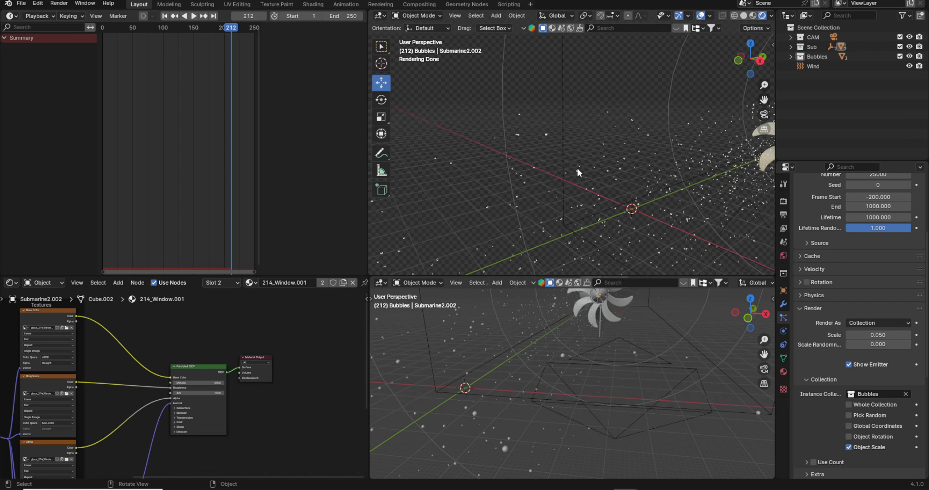
scroll(577, 168, "down", 2)
key("space")
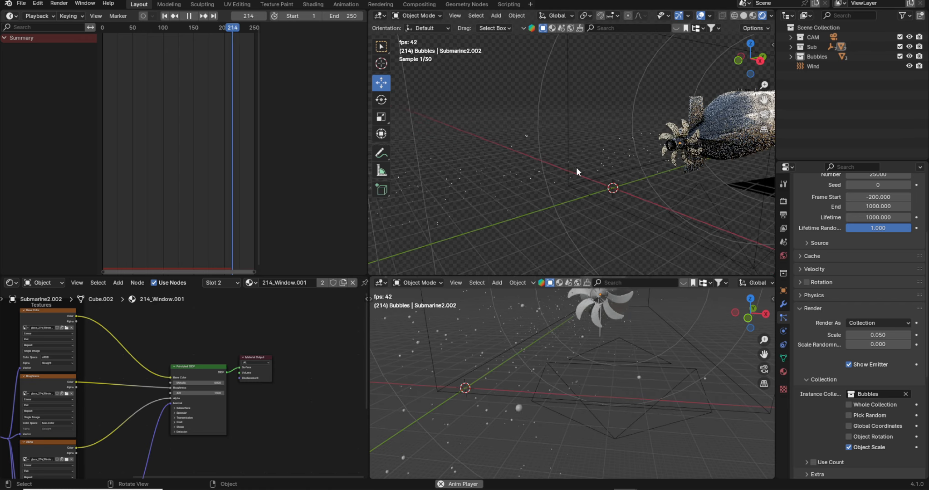
middle_click_drag(576, 167, 635, 154)
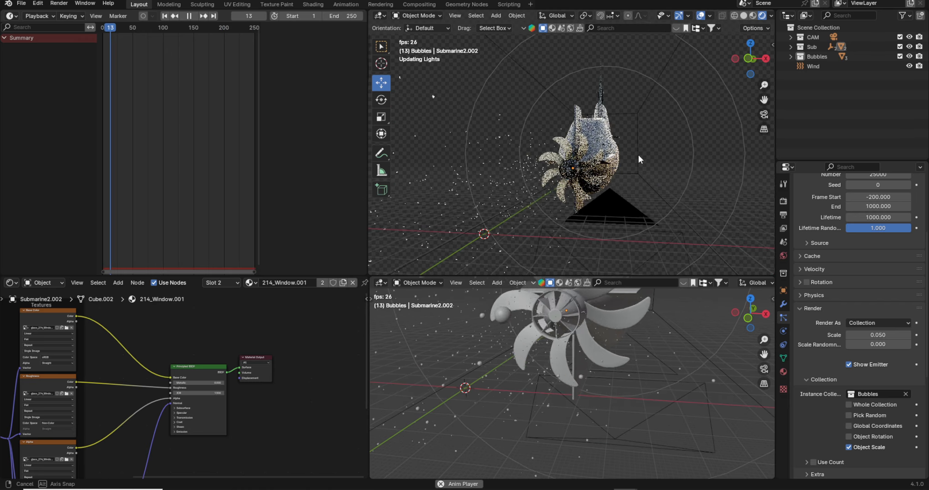
left_click(743, 16)
left_click(561, 180)
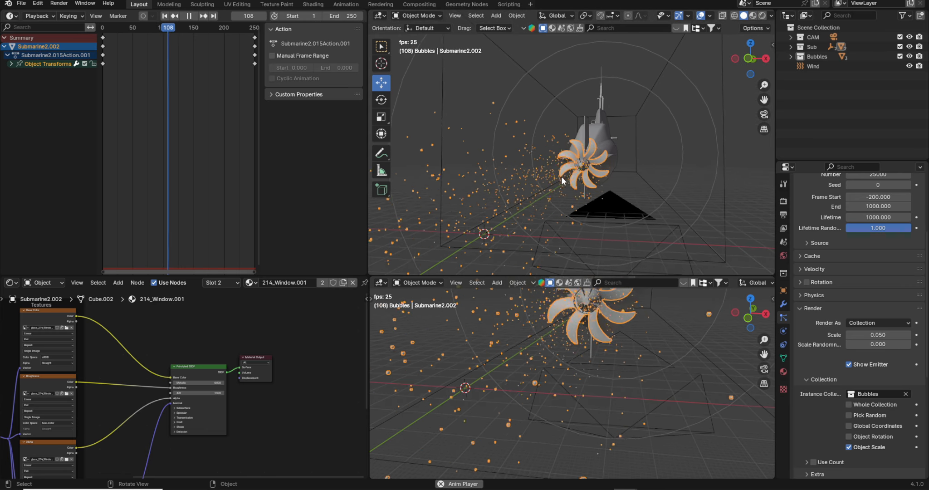
middle_click_drag(562, 176, 424, 139)
key("space")
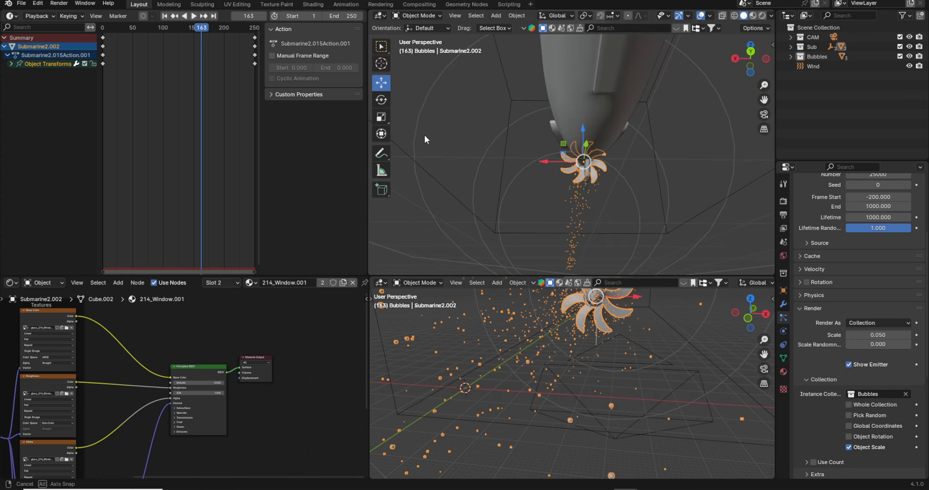
middle_click_drag(767, 118, 612, 198)
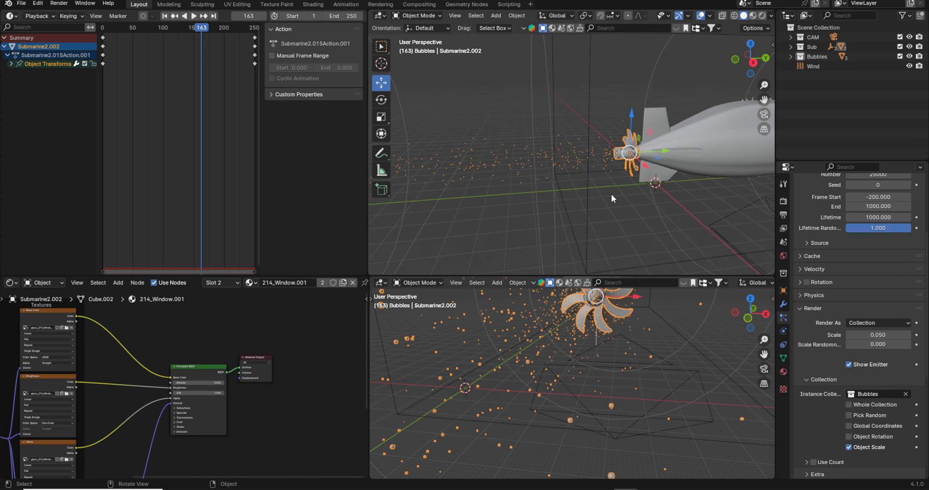
middle_click_drag(659, 154, 545, 179)
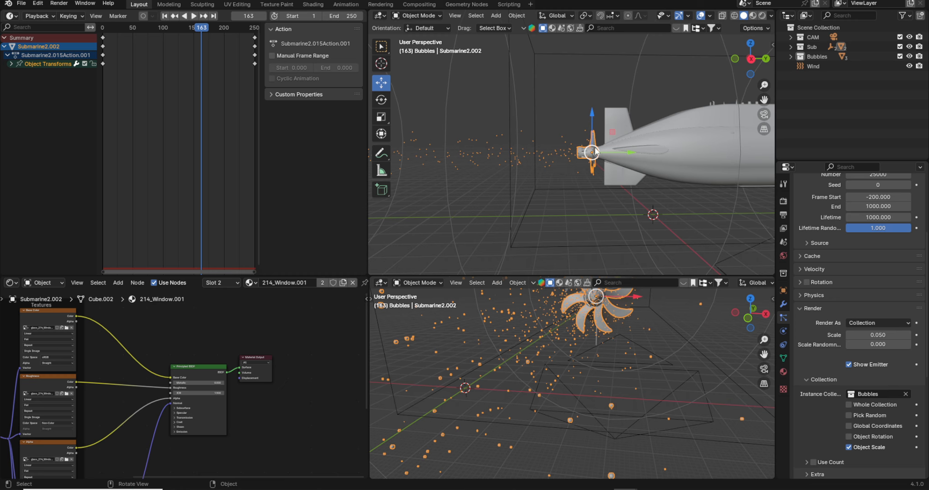
Look through the camera, replay the animation from the start and examine the submarine and its bubble trail from farther away
key("KP_0")
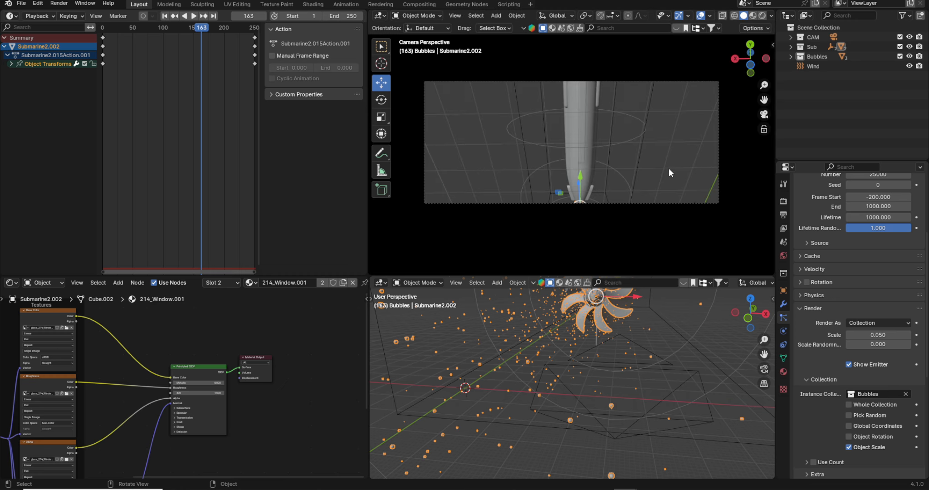
key("shift+Left")
key("space")
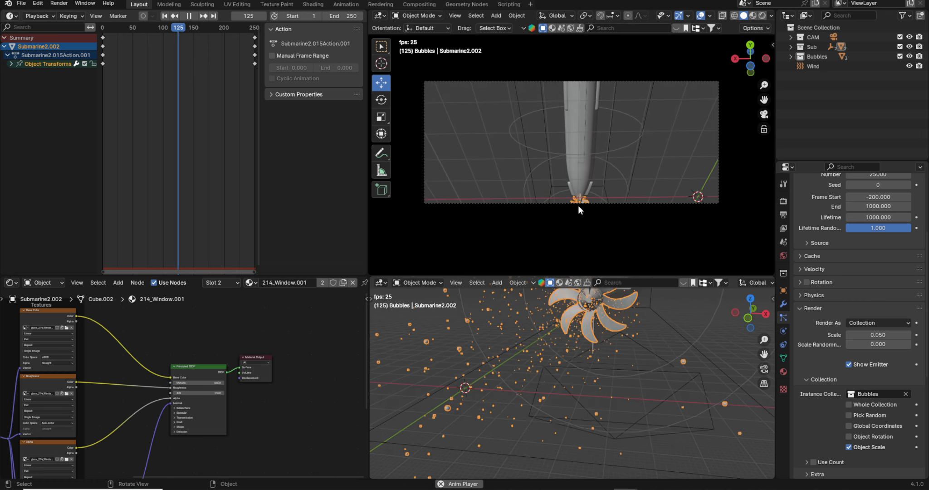
key("space")
scroll(563, 375, "down", 5)
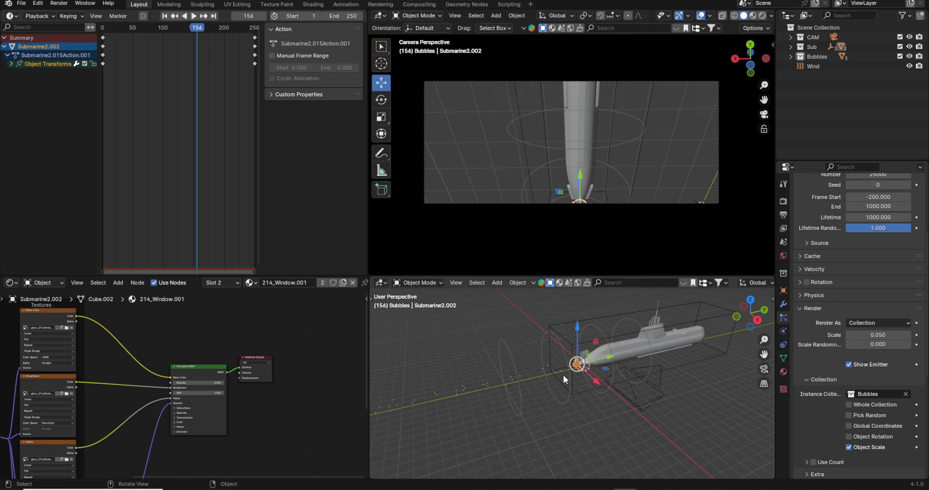
mouse_move(563, 375)
middle_mouse_down()
mouse_move(559, 405)
mouse_move(567, 408)
mouse_move(557, 390)
middle_mouse_up()
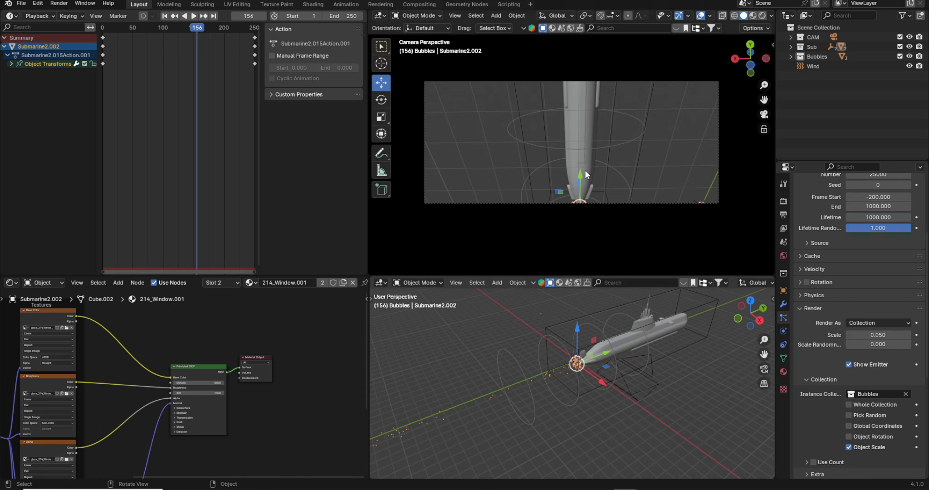
scroll(572, 380, "down", 2)
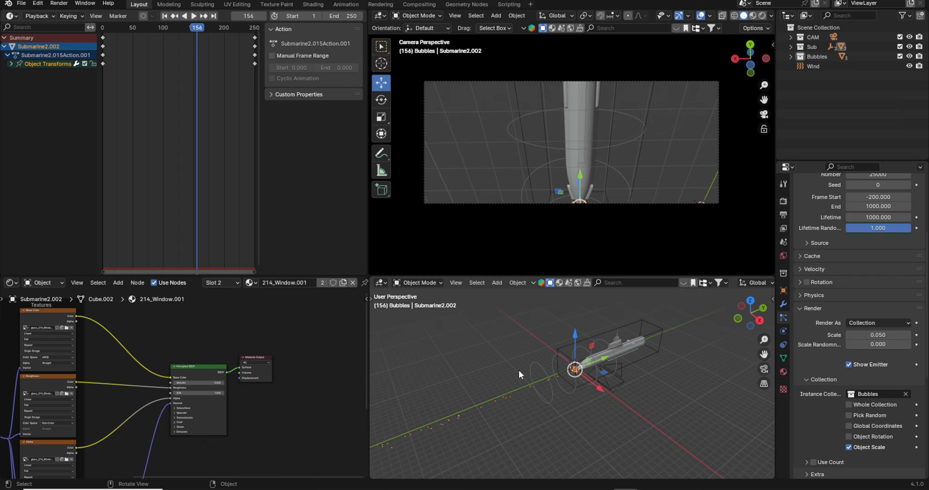
middle_click_drag(662, 358, 639, 375)
middle_click_drag(715, 391, 641, 384, "shift")
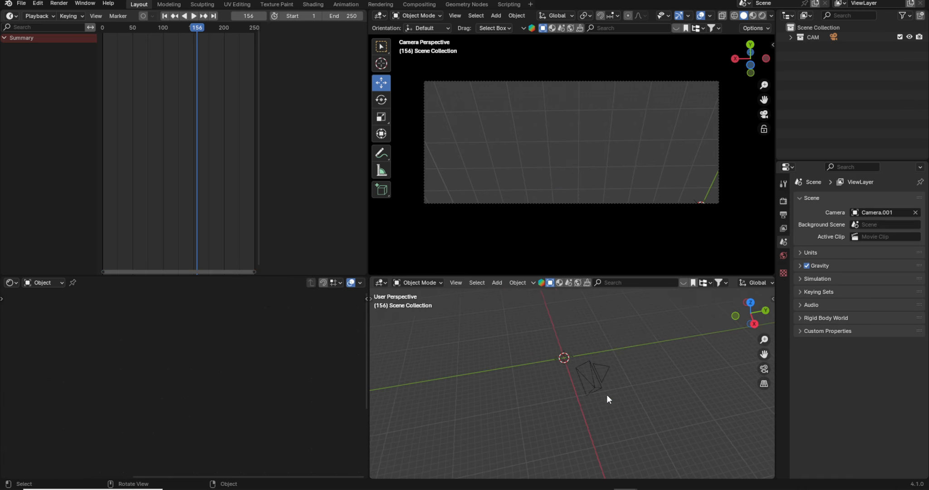
Add a plane mesh at the origin and enlarge it in two scalings, the second by about 4.93
middle_click_drag(607, 398, 552, 404)
key("shift+a")
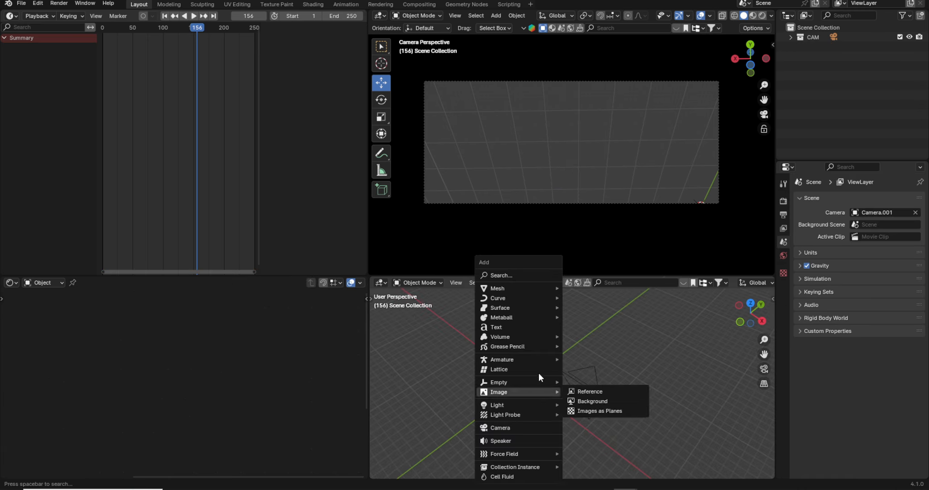
mouse_move(498, 290)
left_click(587, 293)
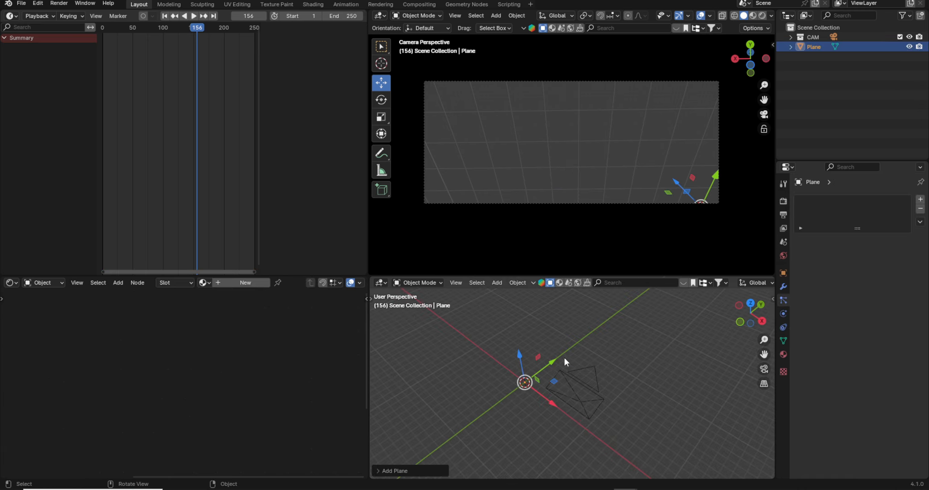
left_click(377, 113)
left_click_drag(521, 371, 434, 365)
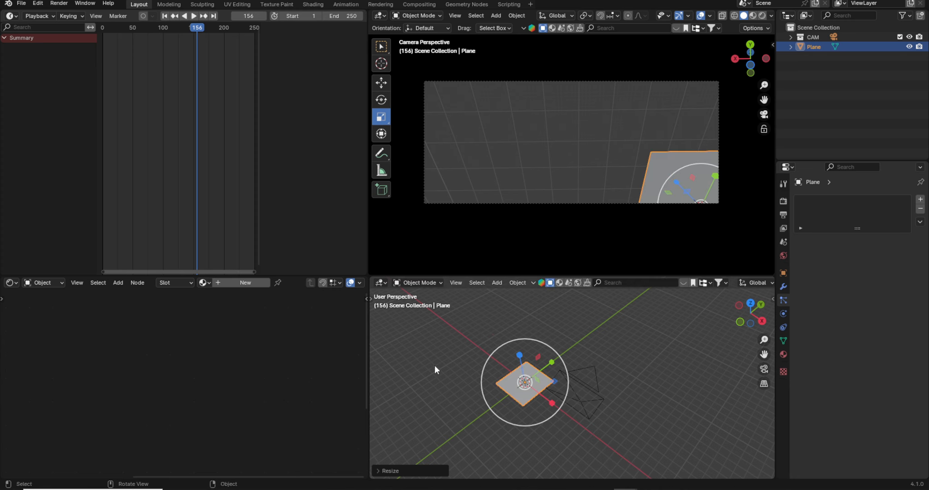
key("s")
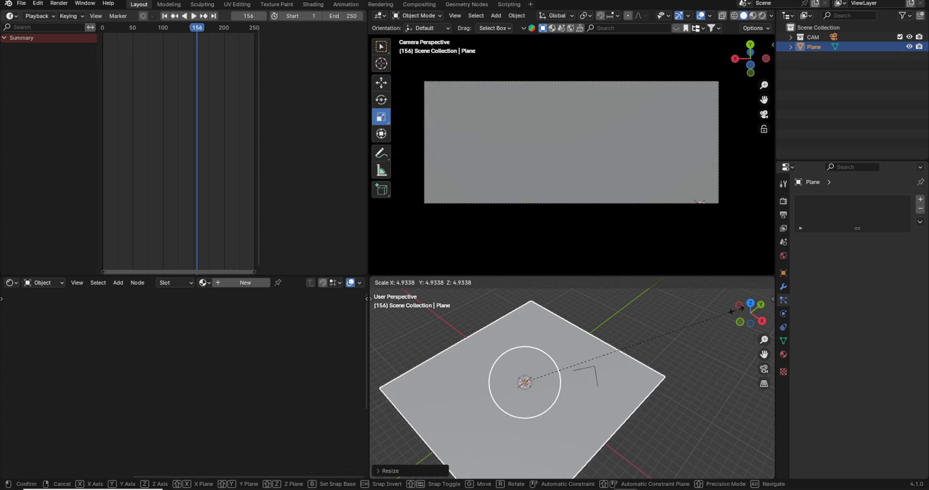
left_click(796, 320)
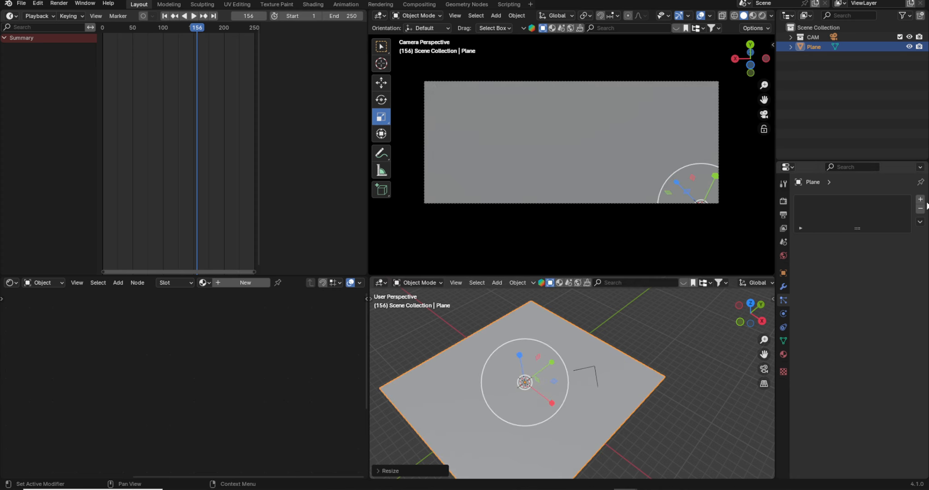
Add a particle system to the plane and set its emission number to 5000
left_click(921, 200)
left_click(877, 286)
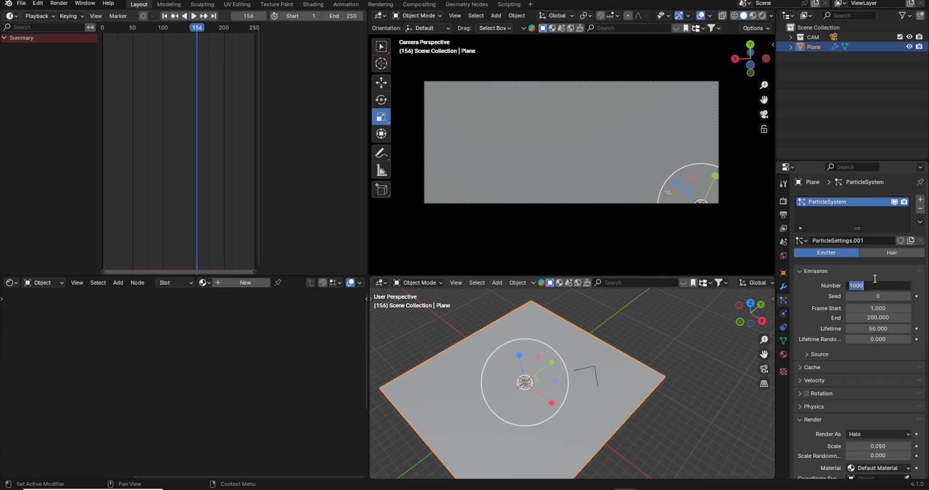
type("5000")
key("Return")
Move the plane down along the Z axis until it lies below the camera
middle_click_drag(612, 386, 598, 340)
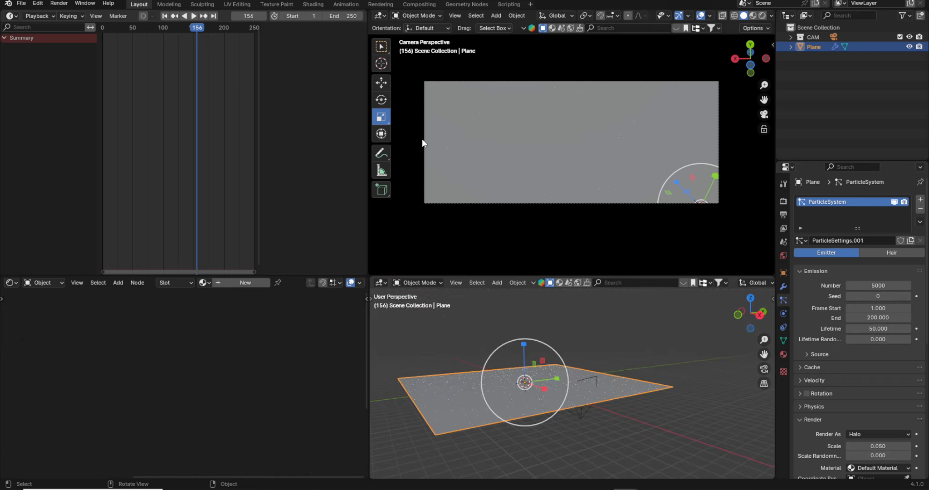
left_click(378, 84)
left_click_drag(524, 345, 524, 382)
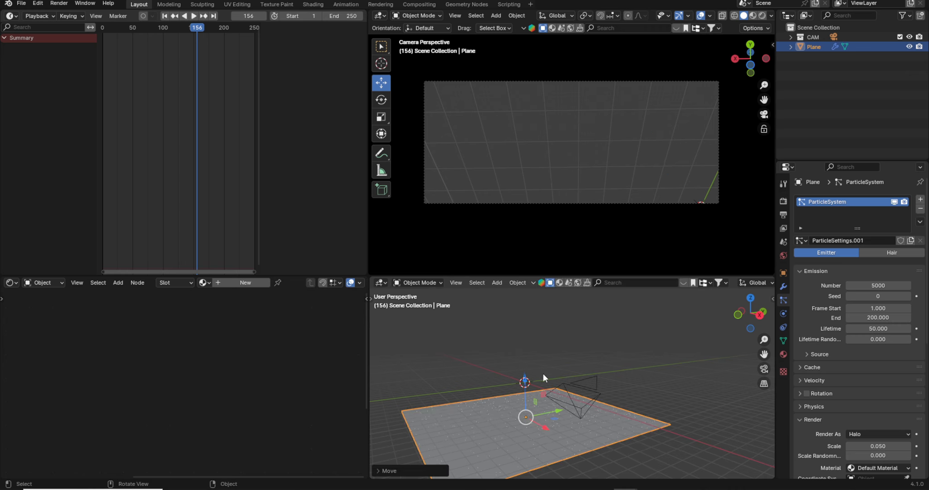
Replay the animation from the start in perspective view and examine how the particles leave the plane
middle_click_drag(460, 135, 553, 178)
key("space")
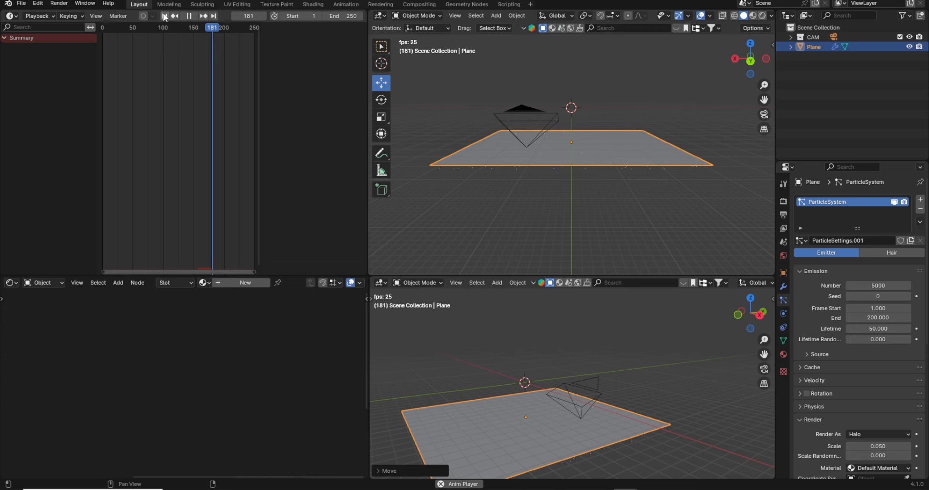
left_click(165, 16)
scroll(585, 146, "up", 4)
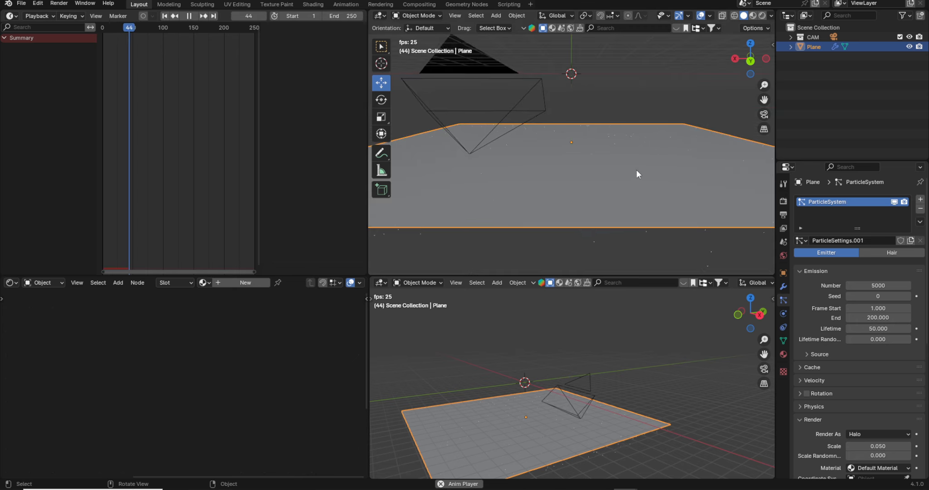
scroll(637, 170, "down", 2)
key("space")
Set the particle system's gravity field weight to 0 and replay the animation from the start
scroll(850, 361, "down", 10)
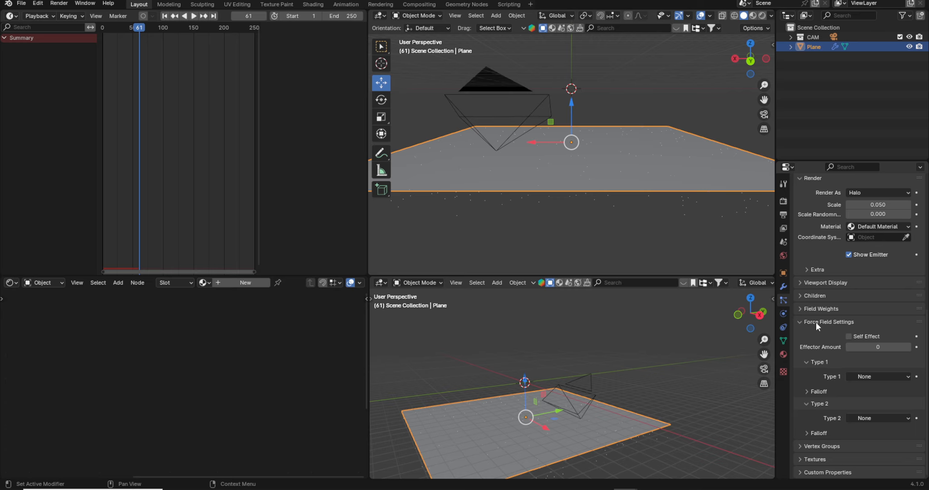
left_click(823, 309)
left_click(878, 335)
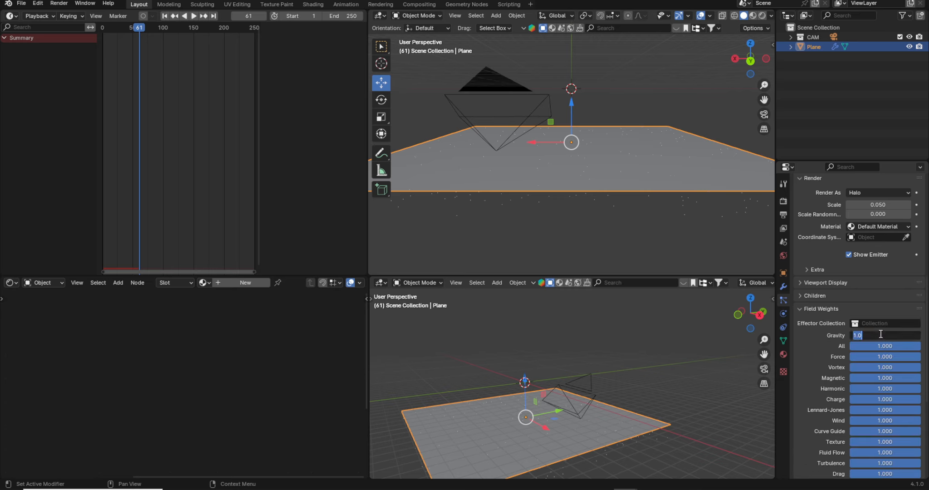
left_click(667, 256)
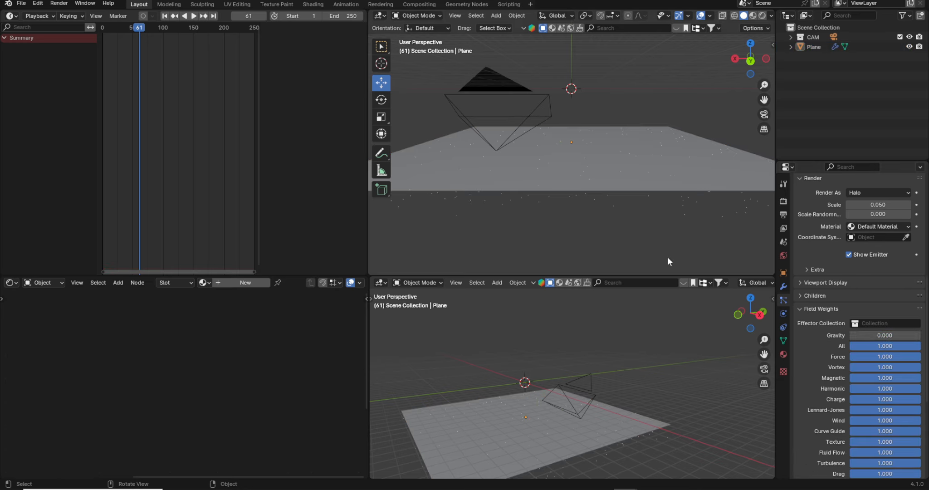
left_click(164, 16)
left_click(193, 16)
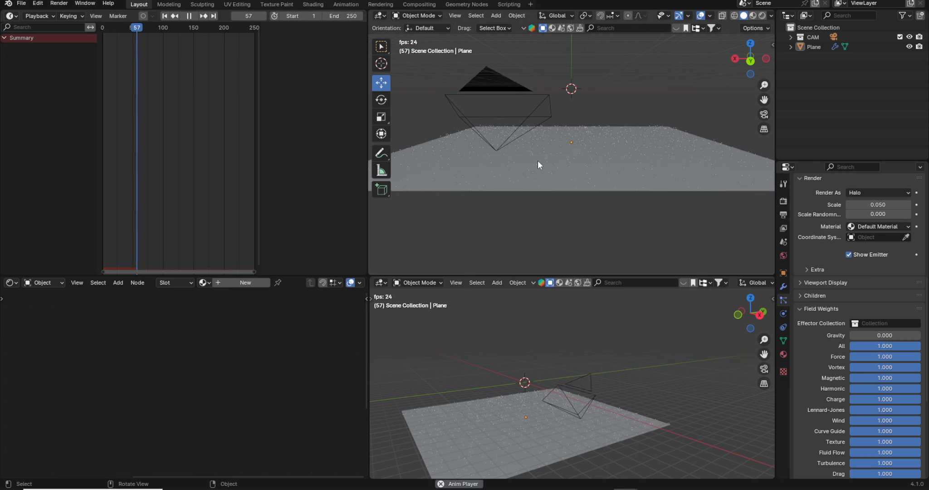
middle_click_drag(538, 160, 541, 145)
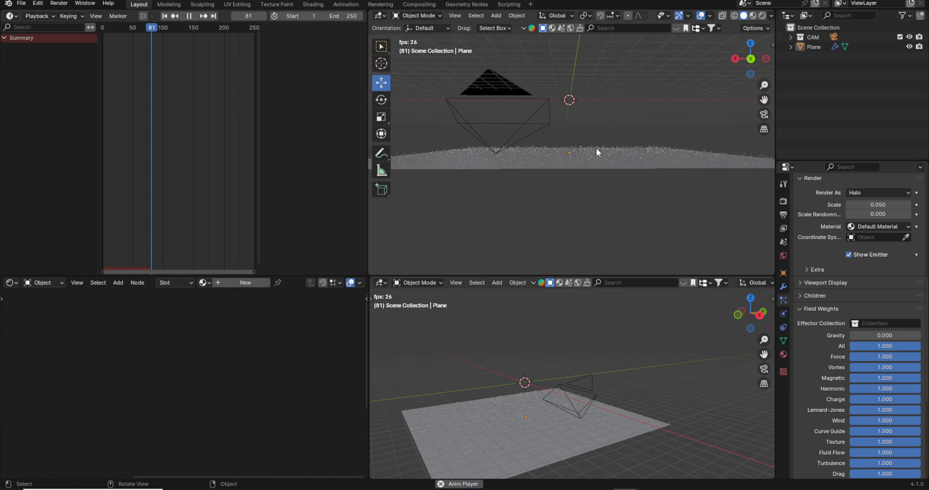
key("space")
Reselect the plane, set its particles' gravity field weight to -0.01 and replay from the first frame
left_click(574, 165)
left_click(888, 336)
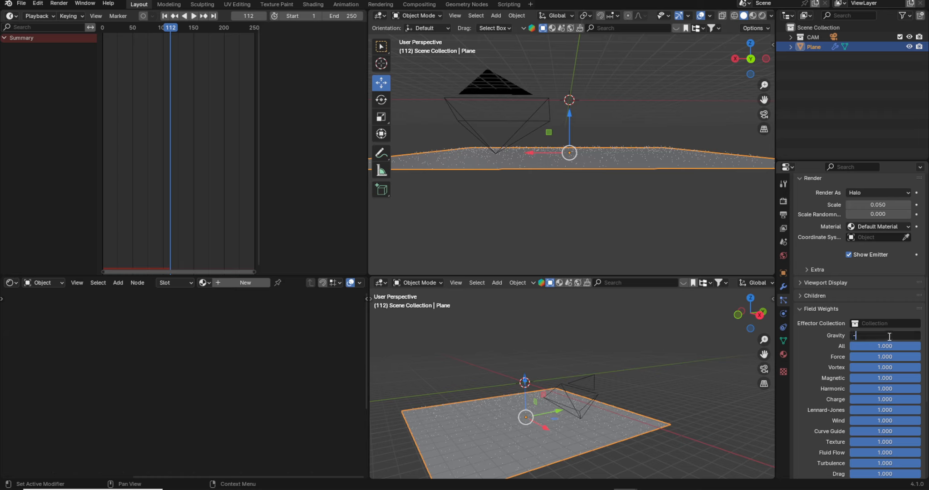
left_click(164, 16)
left_click(193, 17)
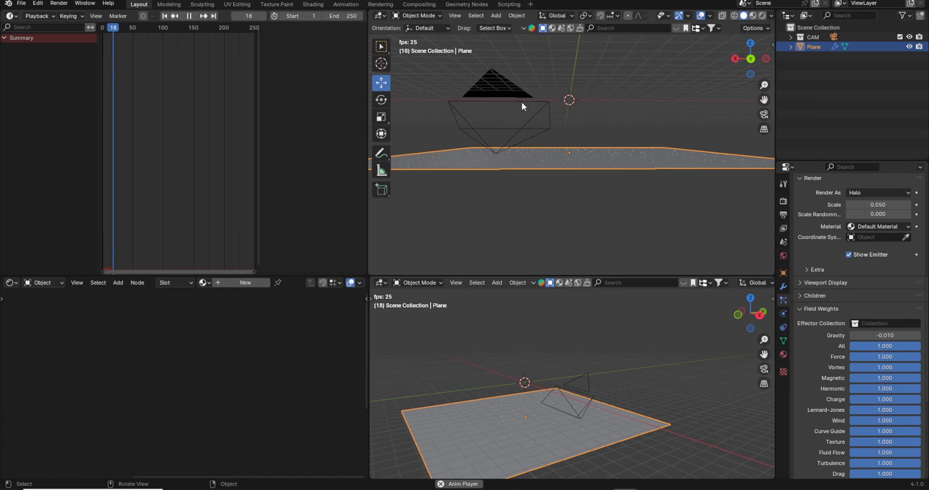
middle_click_drag(565, 164, 563, 159)
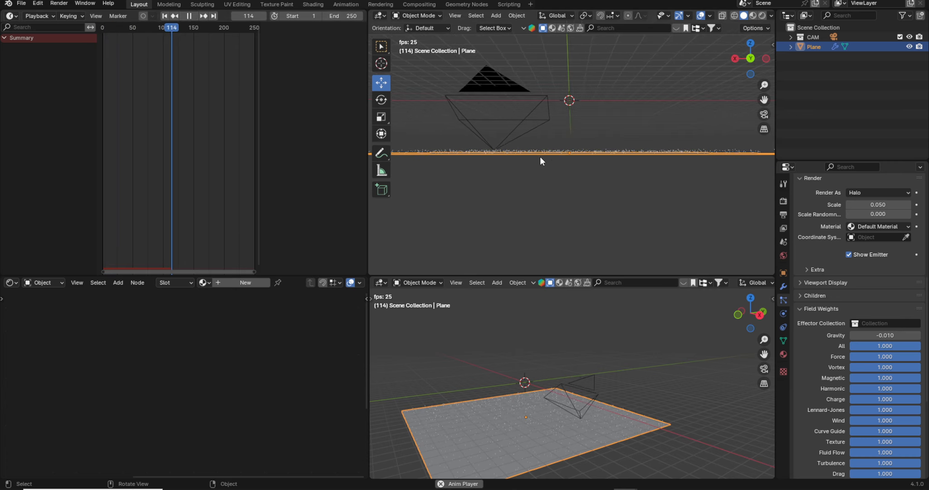
Set the gravity field weight to -0.1 and examine the particles through the camera and in a close right side view
double_click(876, 337)
type("1")
key("Return")
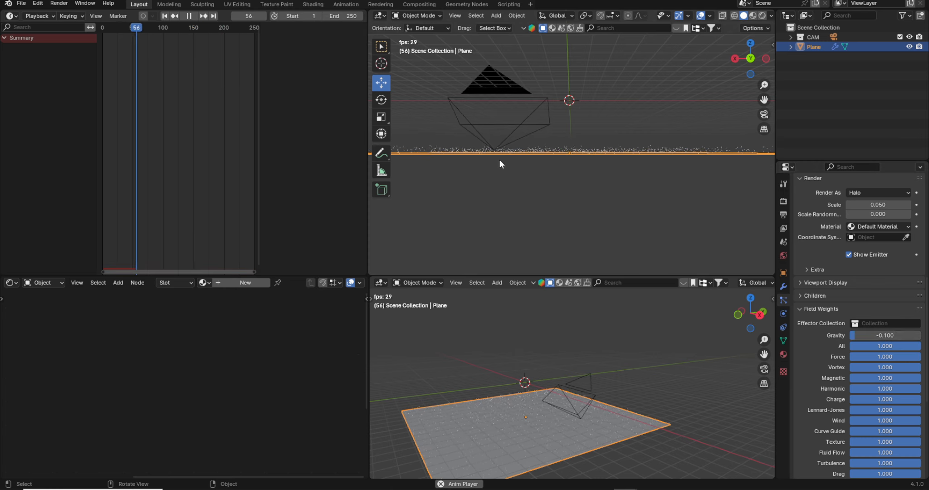
key("KP_0")
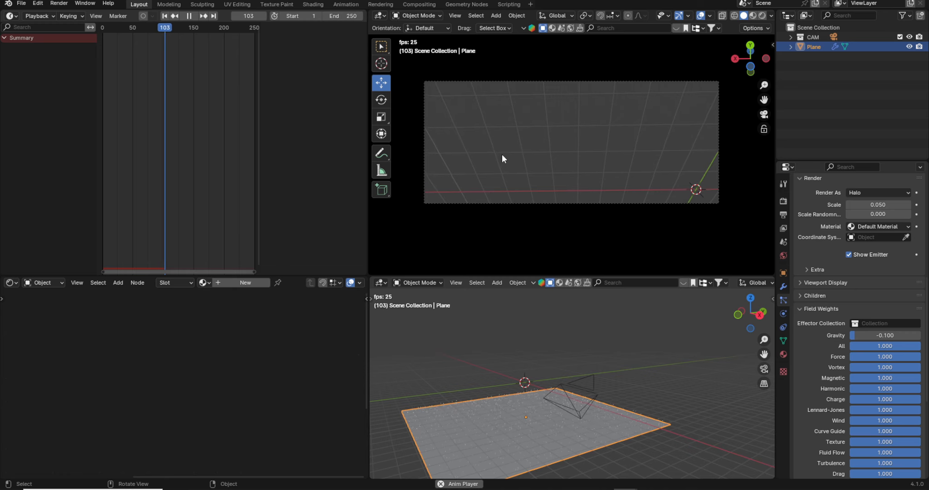
key("KP_3")
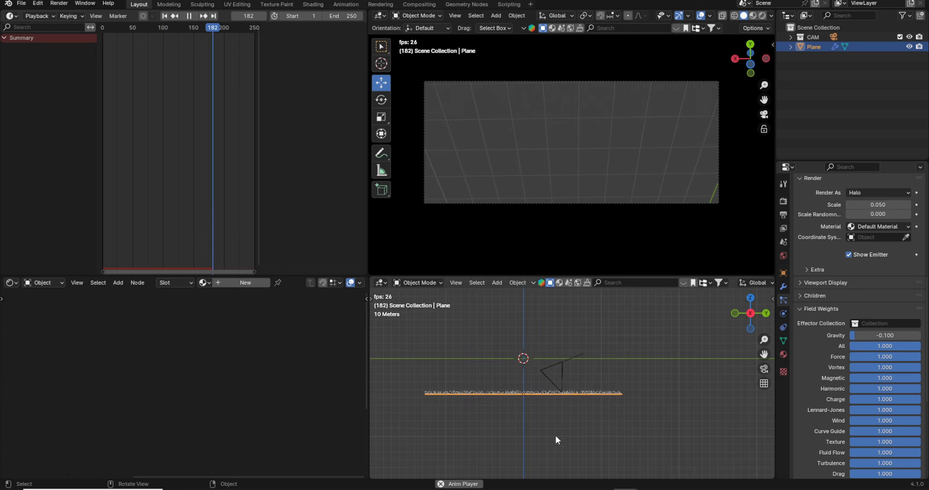
scroll(544, 428, "up", 2)
middle_click_drag(476, 435, 640, 429, "shift")
scroll(630, 431, "up", 5)
middle_click_drag(564, 474, 559, 398, "shift")
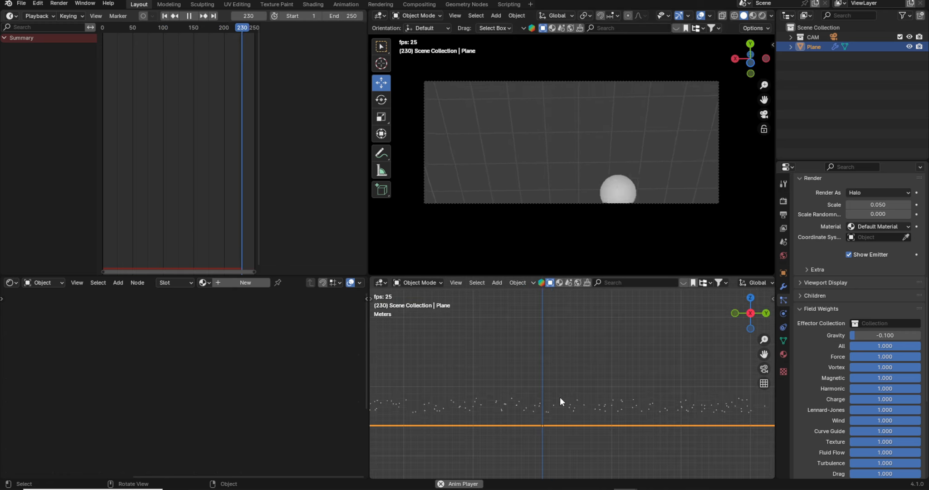
Set the gravity field weight to -0.5 and restart the playback from the first frame
left_click(872, 333)
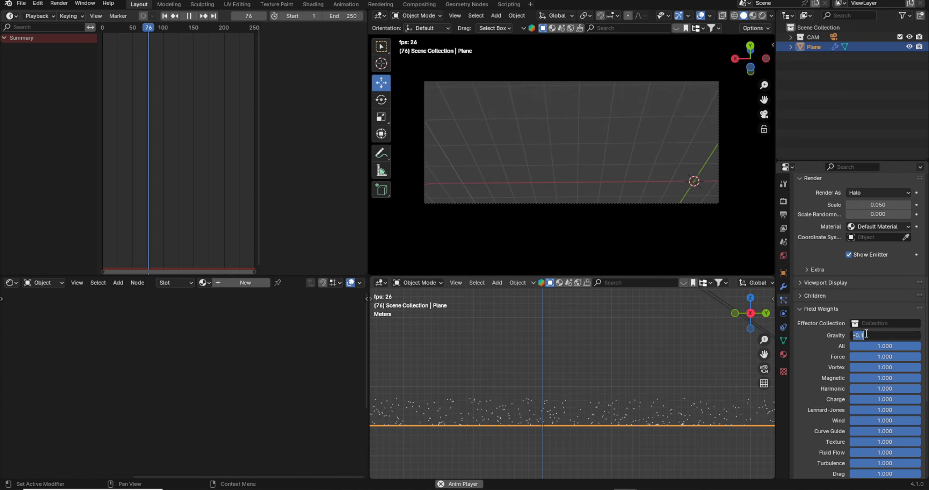
type("-0.5")
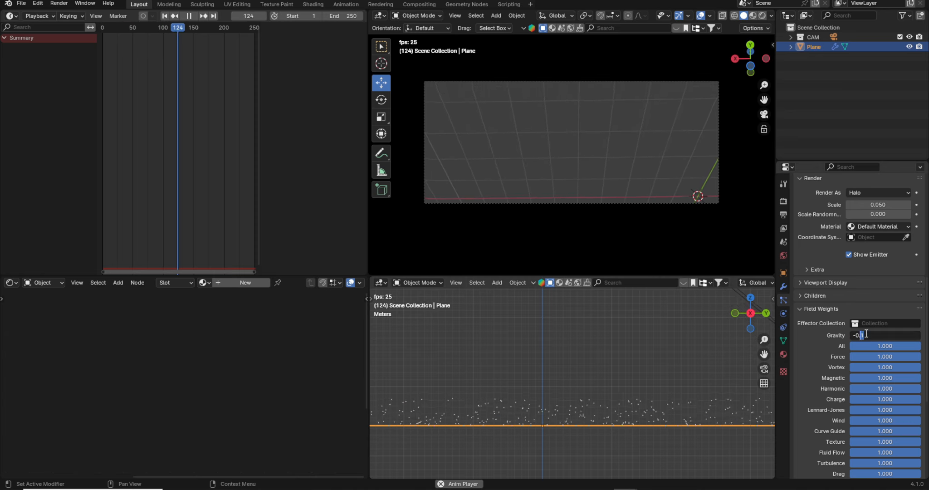
key("Return")
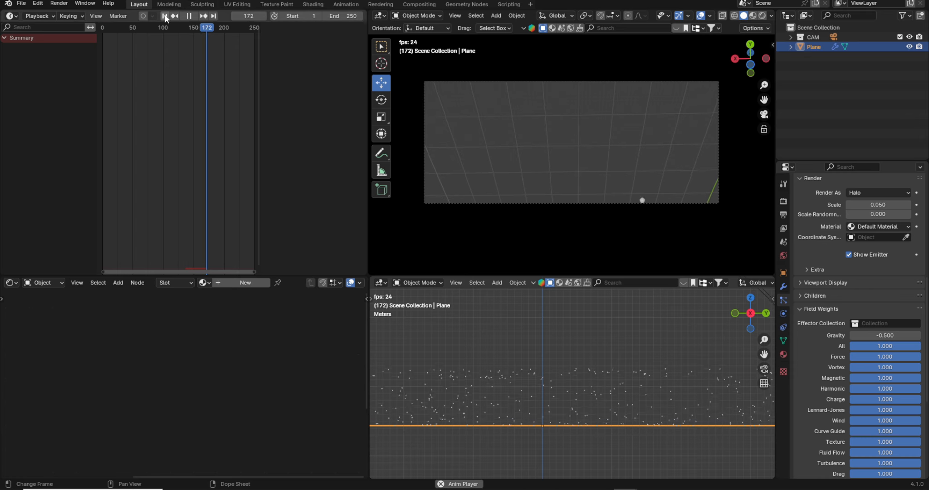
left_click(164, 17)
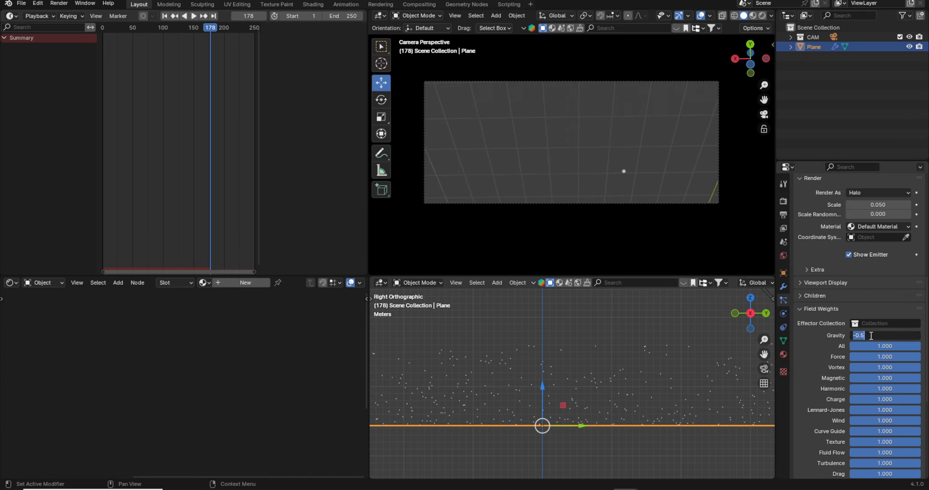
Set the gravity field weight to -1 and replay the particle animation from the first frame
key("Return")
left_click(164, 17)
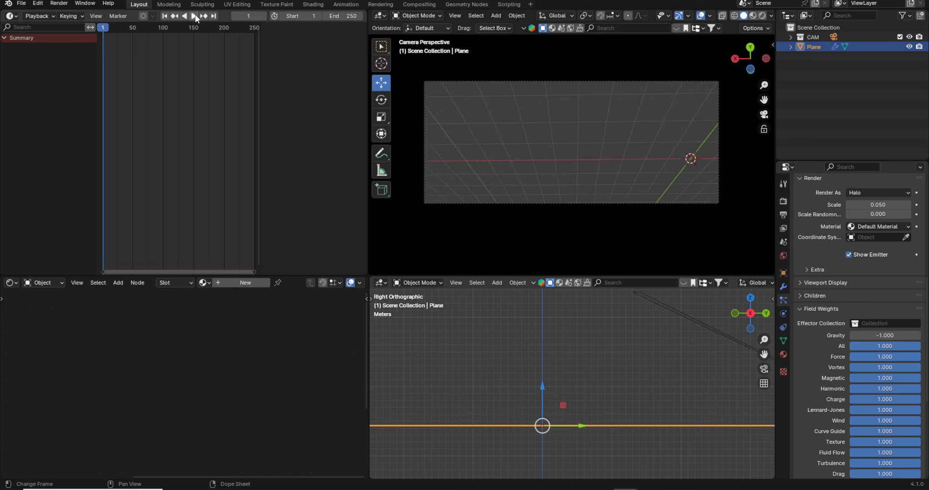
left_click(194, 16)
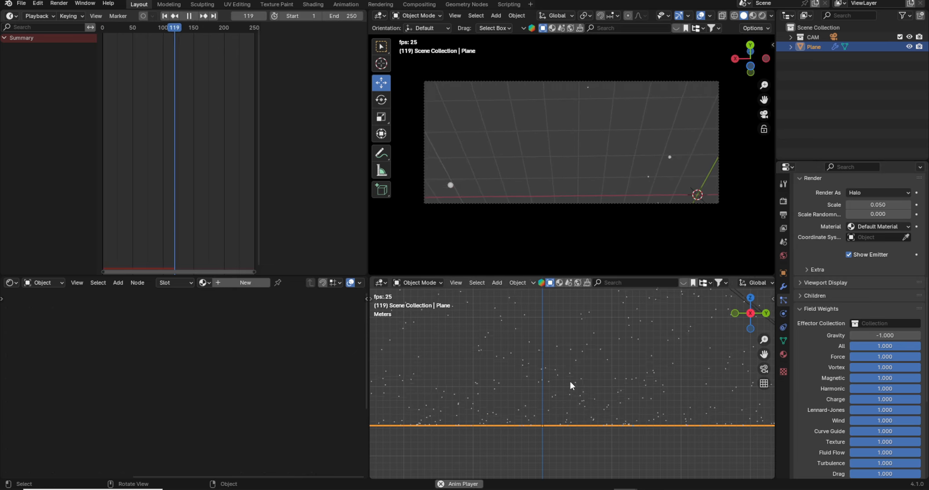
key("space")
Set the plane's particle emission to start at frame -200, end at 1000 and have a lifetime of 1000, and replay it
left_click(672, 443)
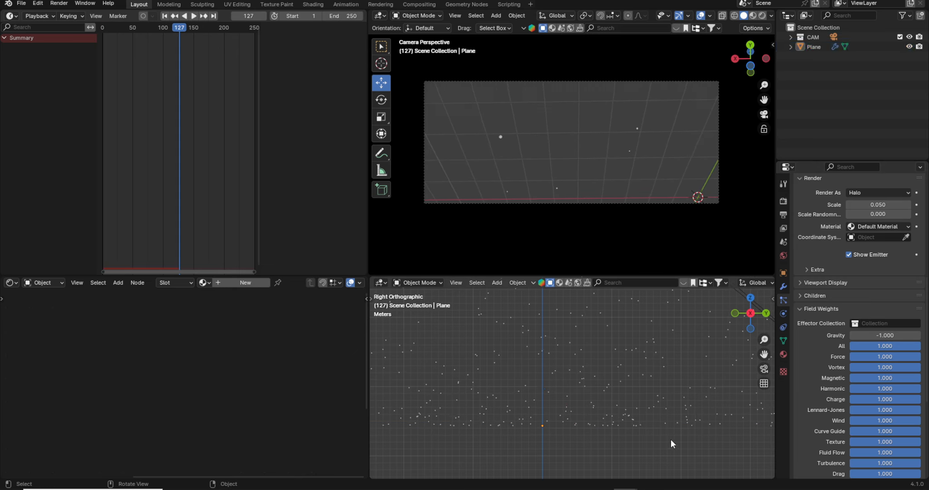
left_click(670, 426)
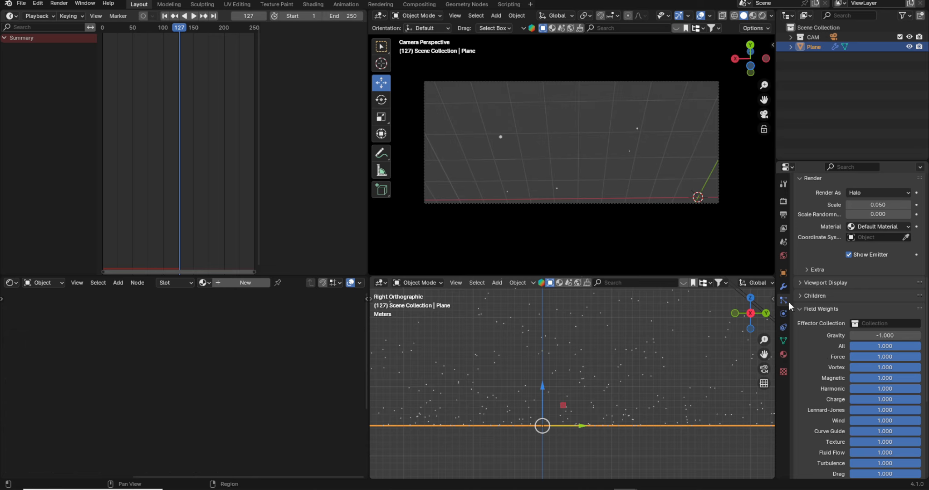
scroll(824, 260, "up", 9)
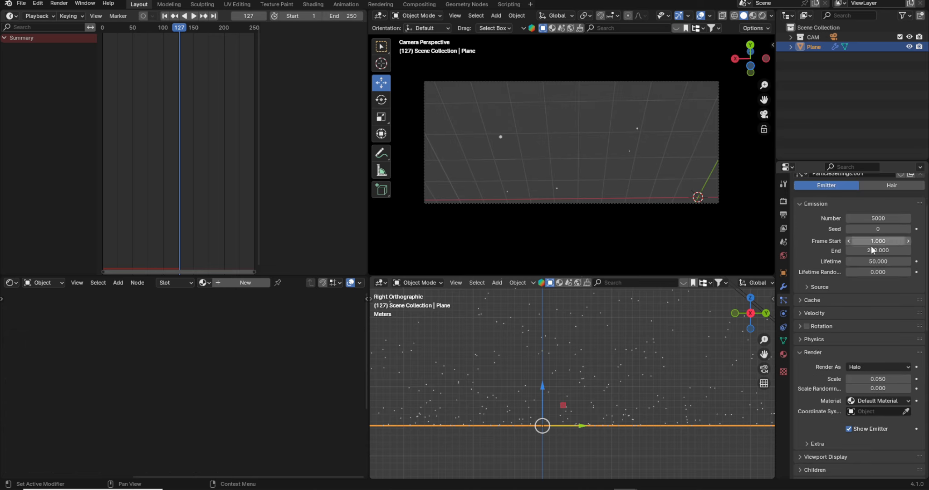
left_click(877, 241)
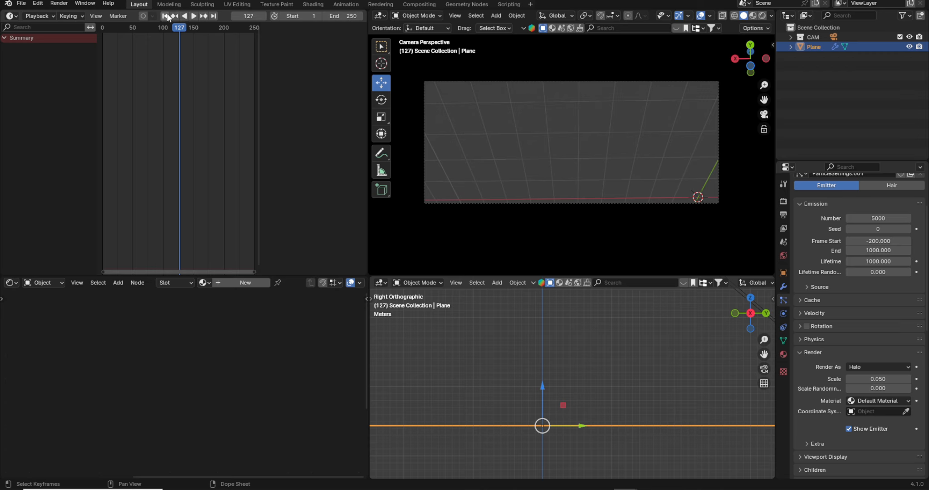
left_click(165, 15)
left_click(193, 15)
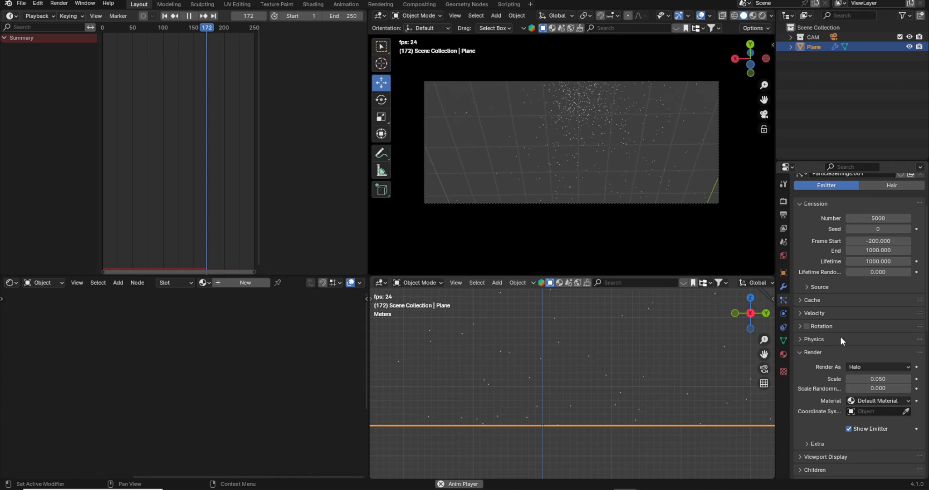
Set the gravity field weight of the long-lived particles to -0.1 and replay the animation from the start
scroll(853, 374, "down", 5)
scroll(853, 375, "down", 5)
left_click(876, 316)
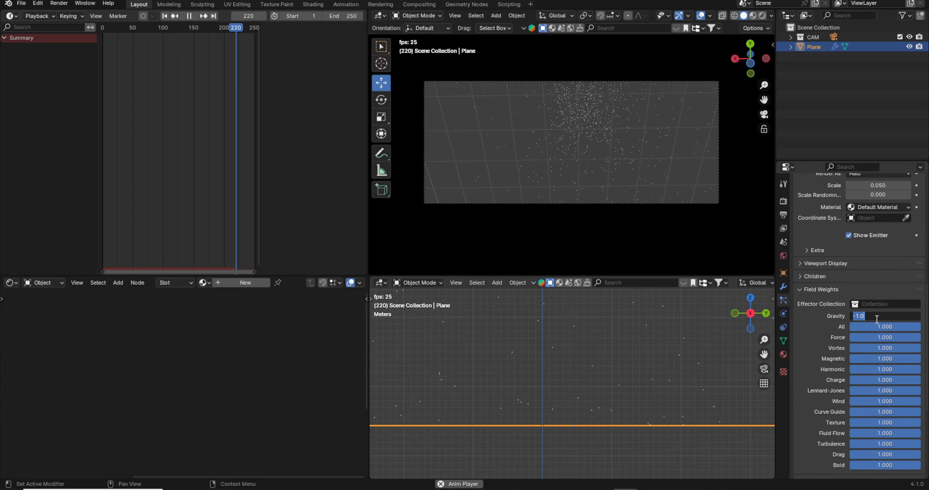
type("A")
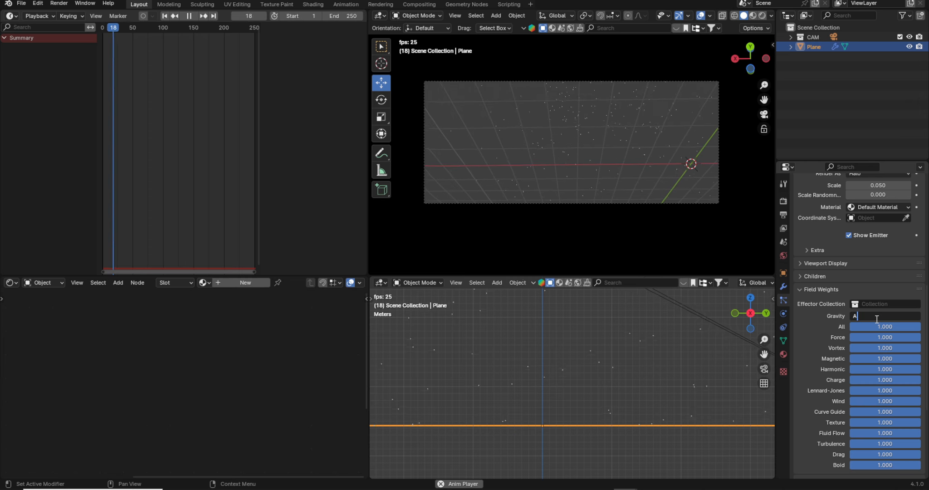
key("ctrl+a")
type("-.1")
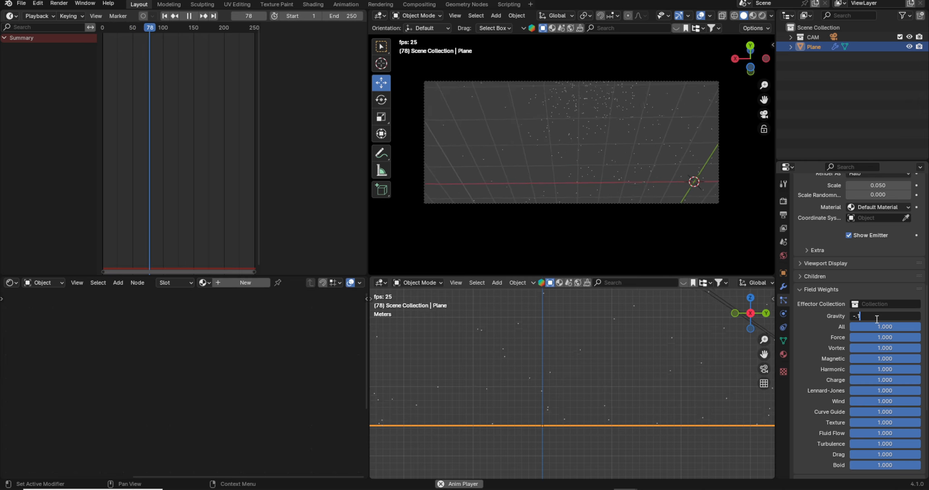
key("Return")
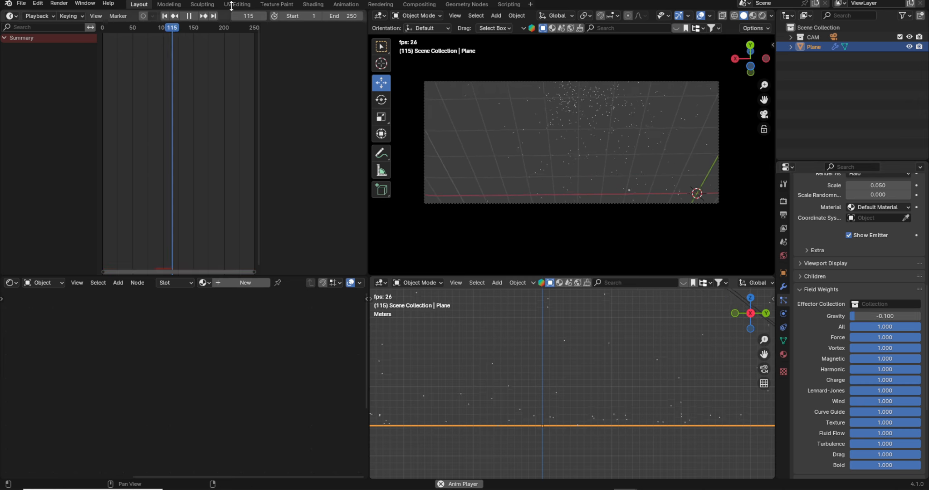
left_click(166, 17)
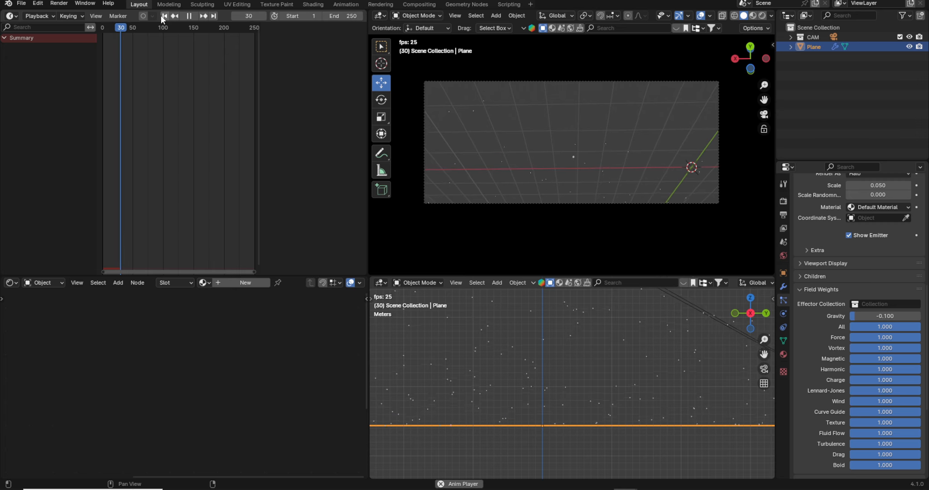
key("space")
Raise the particle emission number to 25000 and play the animation to check the density in the camera view
left_click(596, 423)
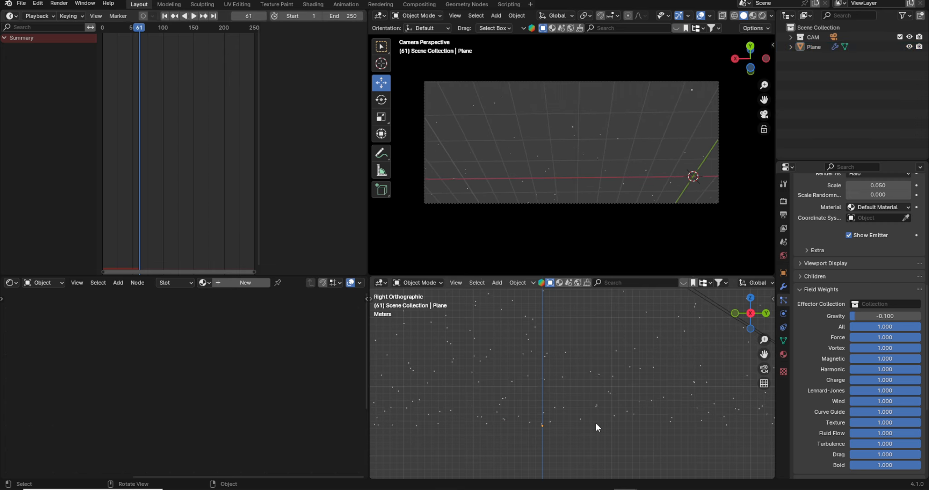
scroll(831, 312, "up", 10)
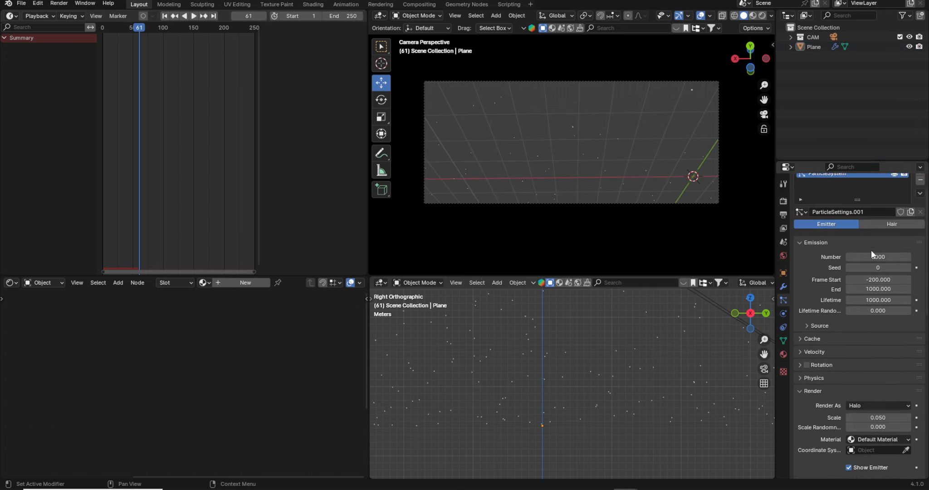
left_click(884, 284)
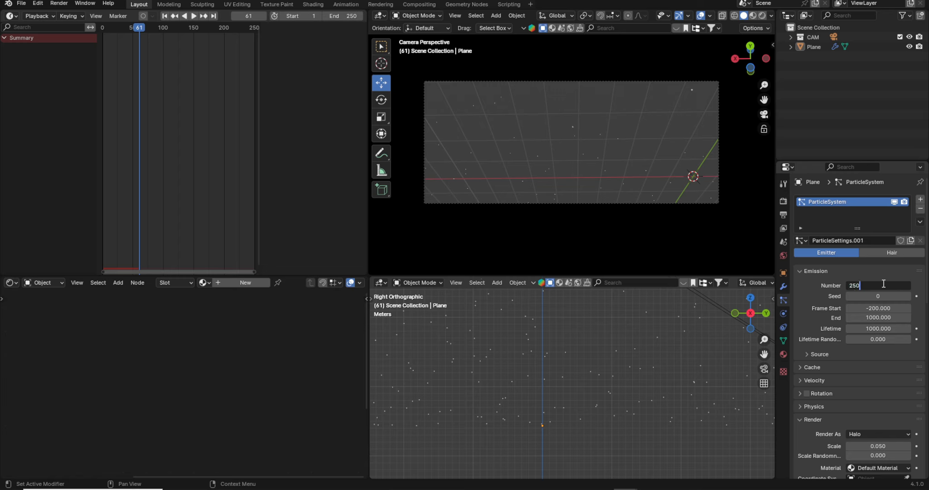
type("25000")
key("Return")
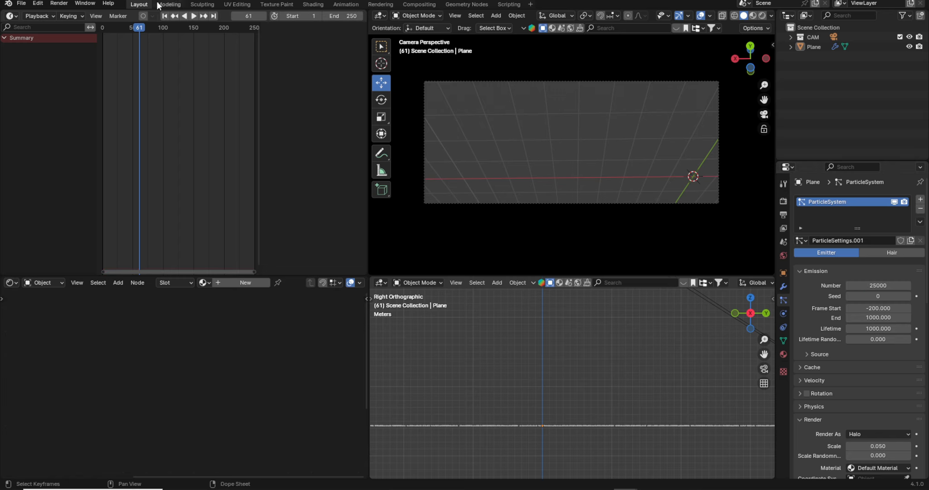
left_click(193, 17)
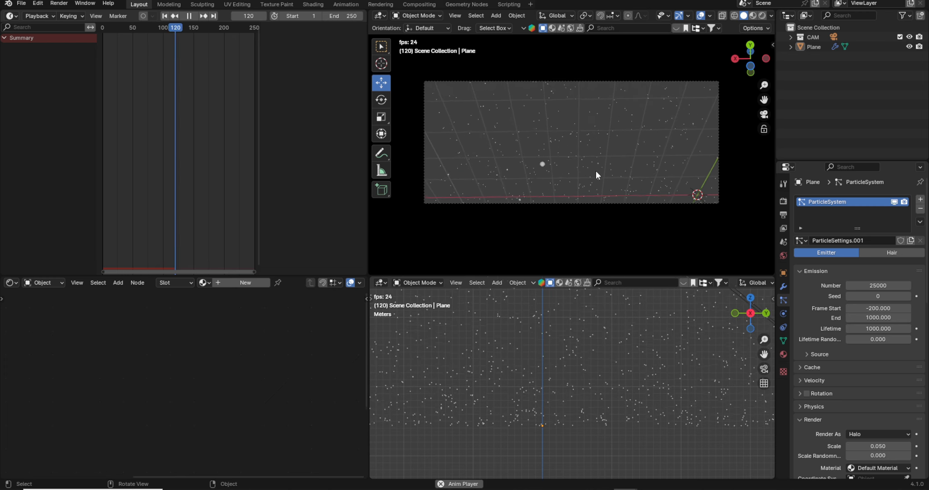
Rotate the emitter plane 90° about X to stand upright and move it along Y to about 131 m
key("space")
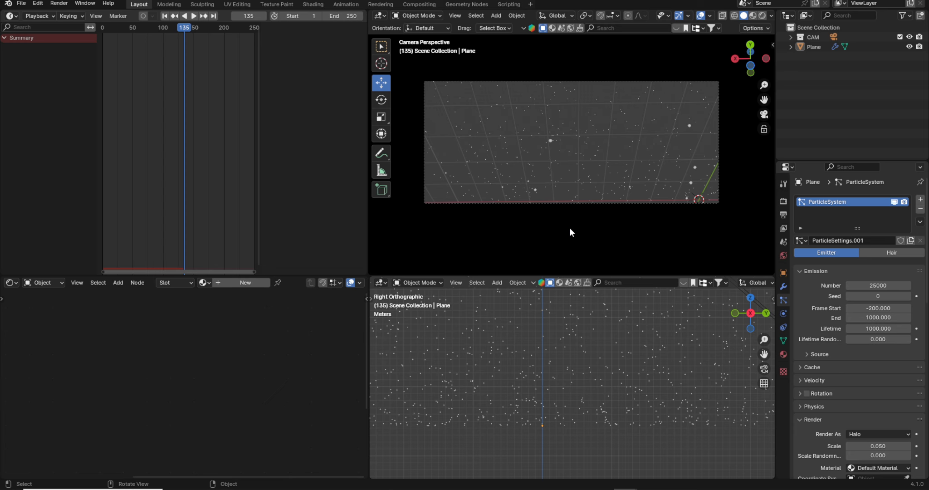
middle_click_drag(610, 408, 652, 391)
left_click(661, 382)
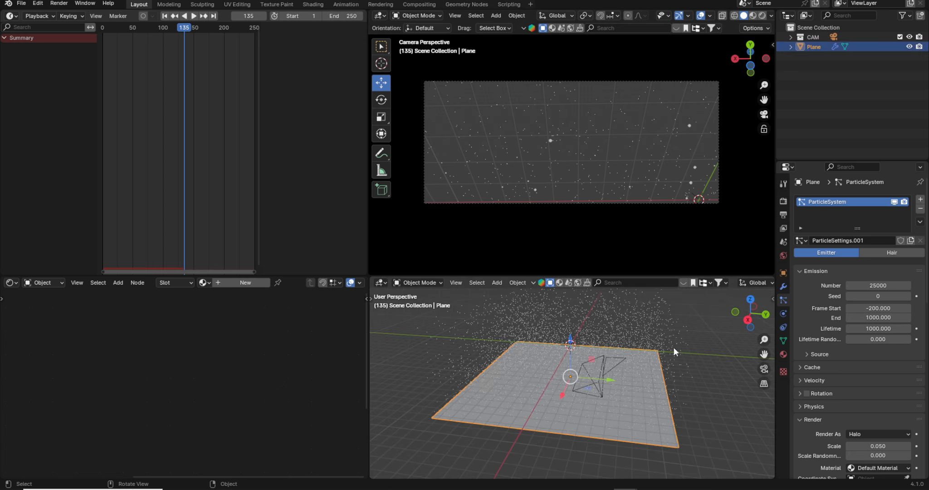
left_click(379, 99)
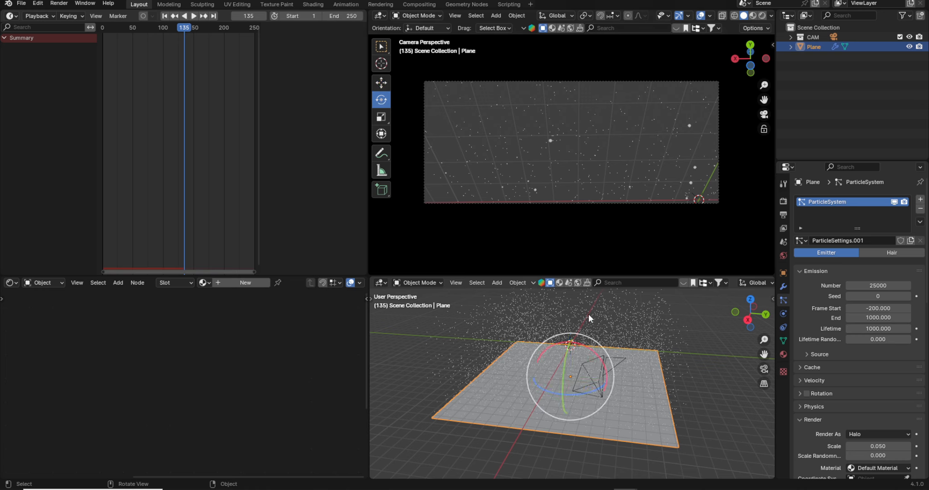
left_click_drag(591, 351, 470, 311)
left_click(381, 83)
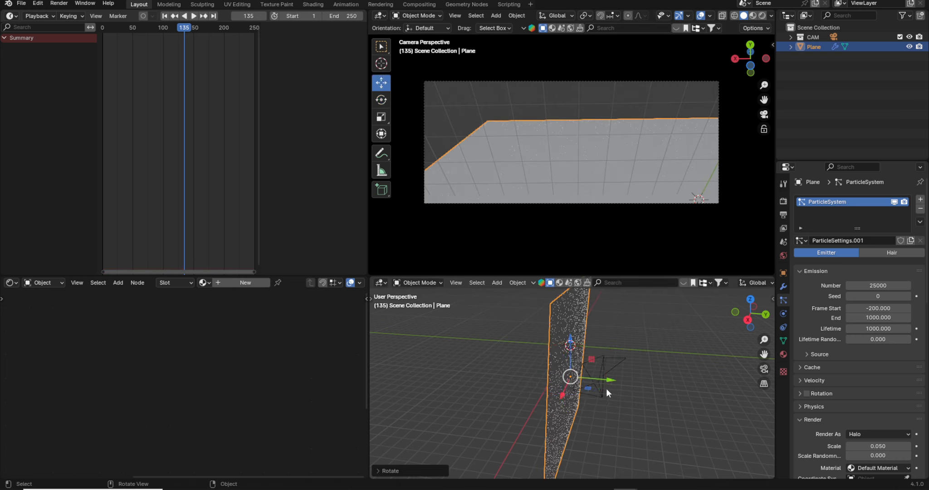
left_click_drag(606, 388, 698, 390)
Replay the animation from the first frame to check the upright plane's particle direction and inspect the plane's transform values
left_click(166, 16)
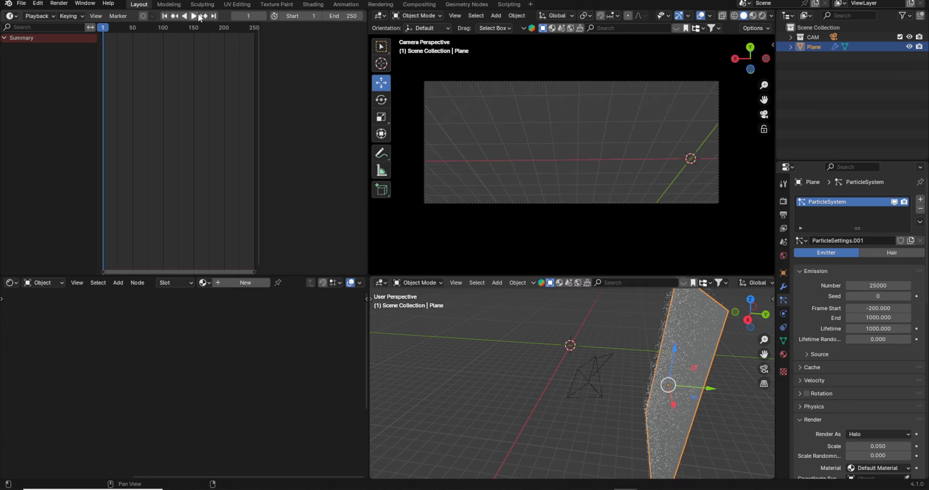
left_click(194, 16)
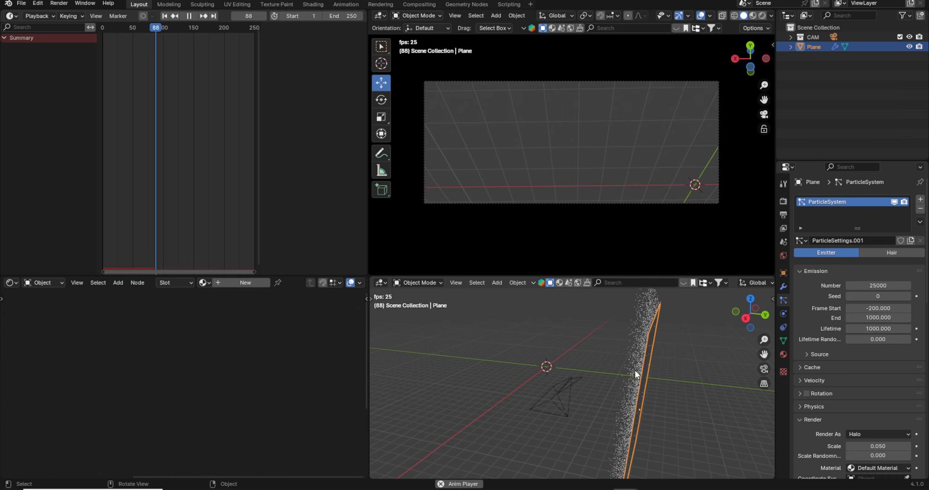
left_click(783, 272)
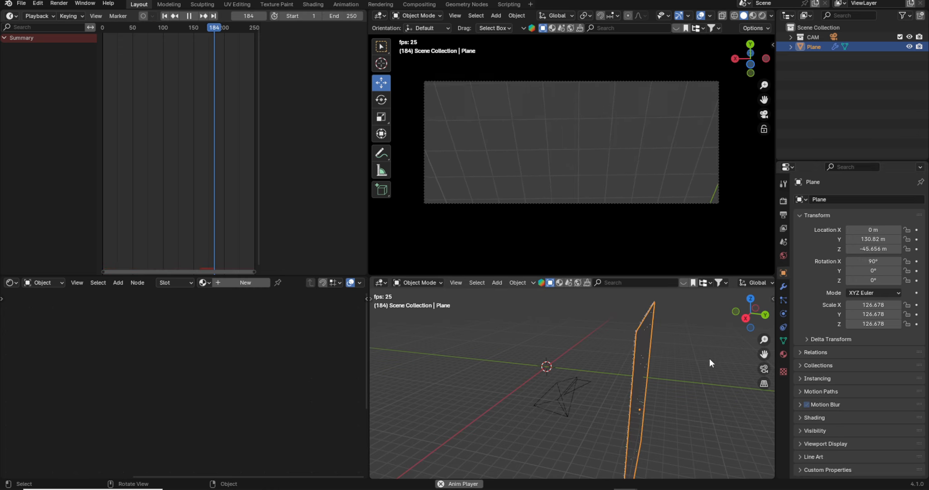
key("space")
left_click(690, 369)
middle_click_drag(680, 376, 670, 371)
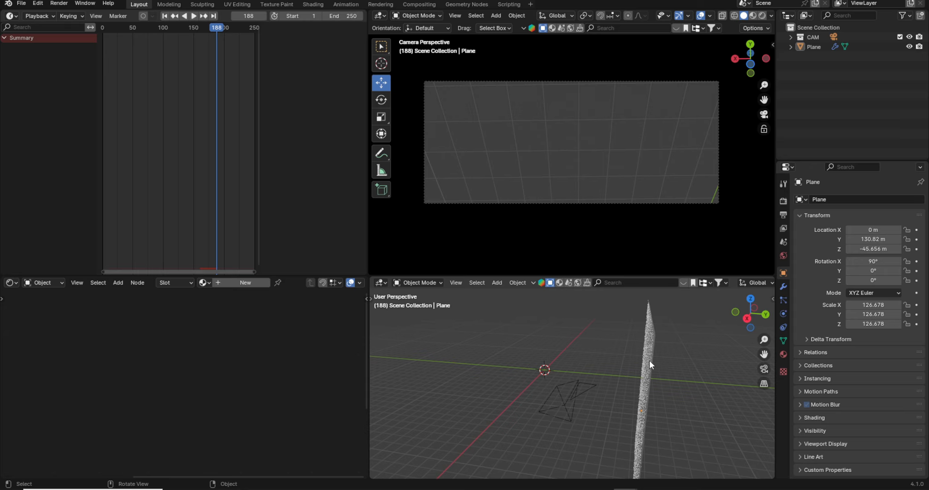
Set the scene gravity to -9.81 on Y and 0 on Z, and replay the particle animation
left_click(783, 242)
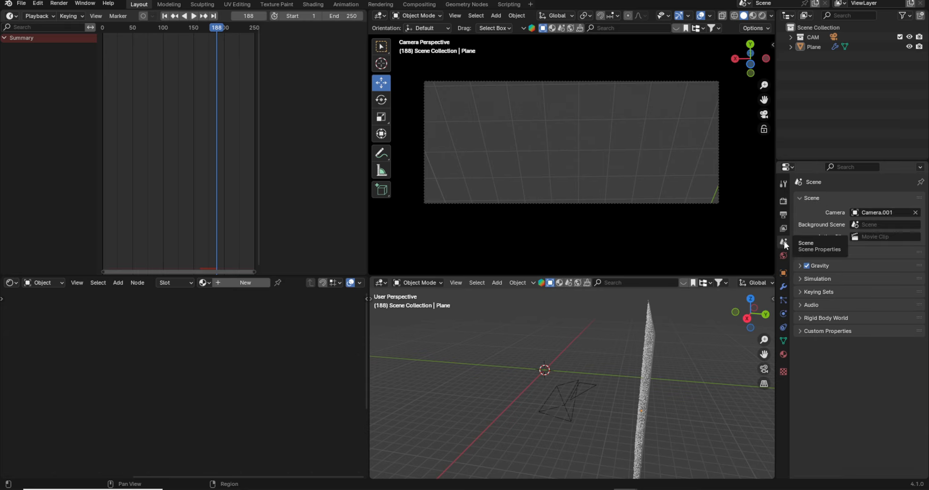
left_click(800, 265)
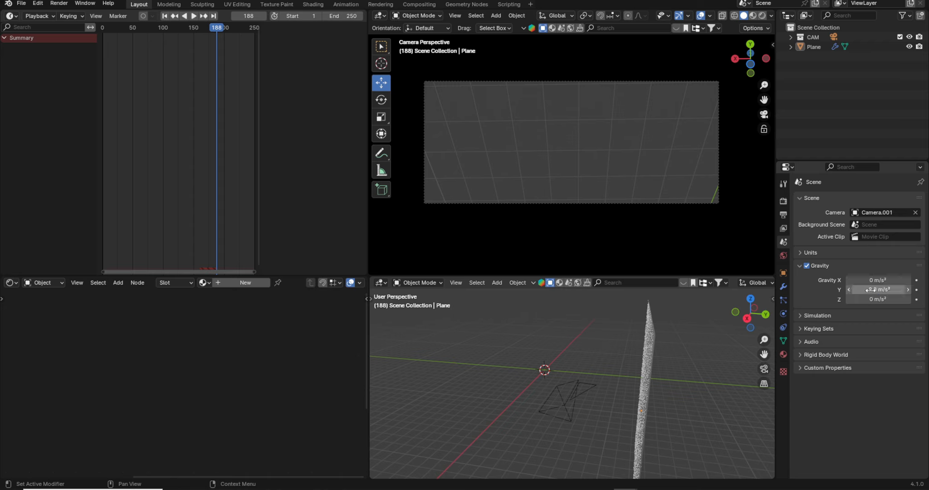
left_click(165, 16)
left_click(193, 16)
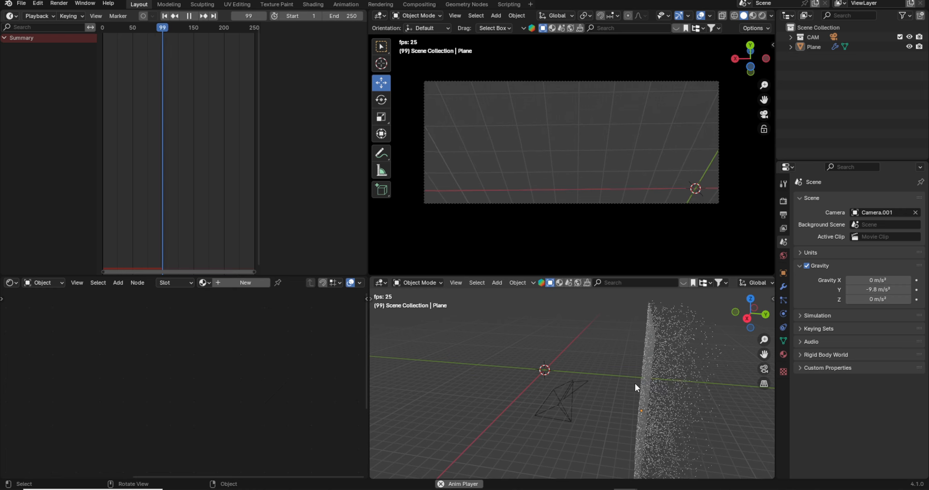
key("space")
Move the upright plane along Y closer to the camera and replay the animation with scene gravity Y set to 9.81
left_click(658, 364)
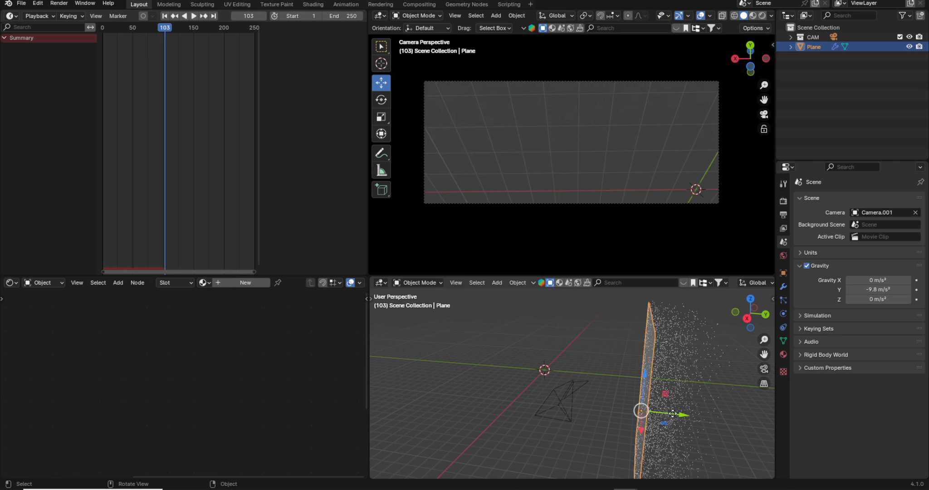
left_click_drag(676, 414, 634, 411)
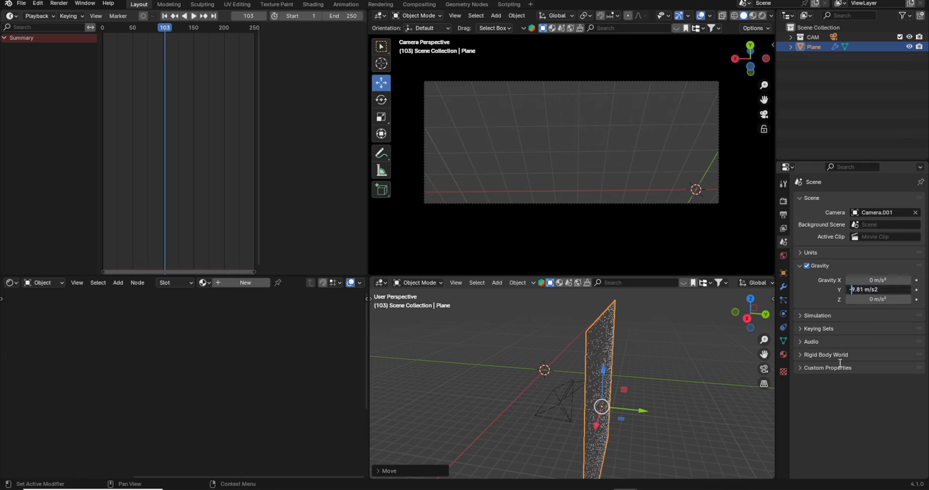
left_click(164, 16)
left_click(194, 16)
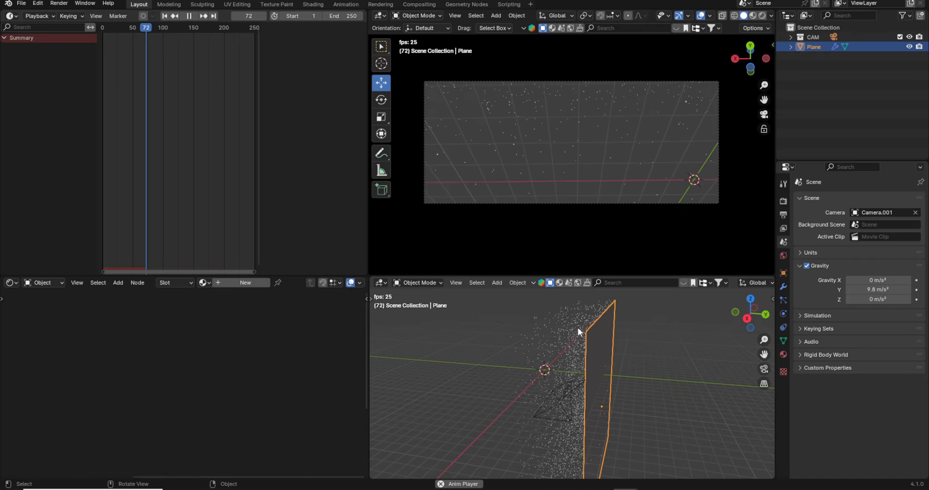
left_click(474, 415)
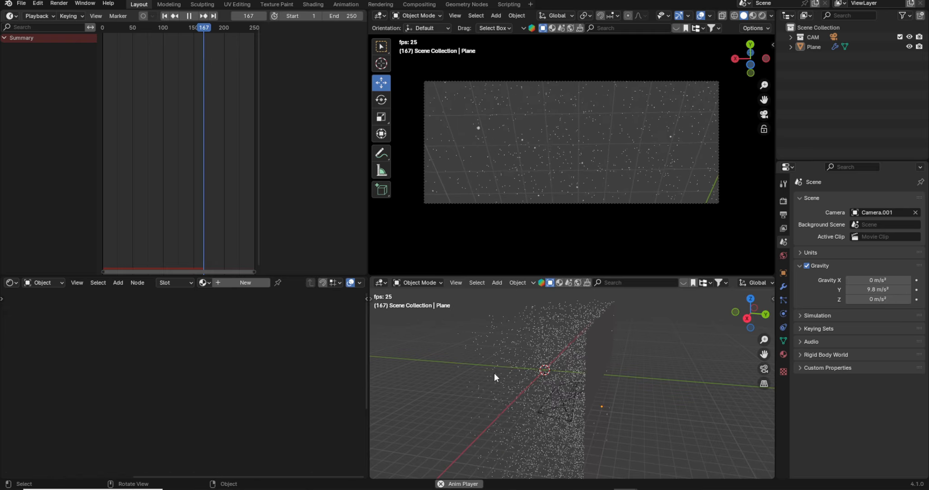
Add a Turbulence force field with a strength of 100 and replay the animation from the first frame
key("shift+a")
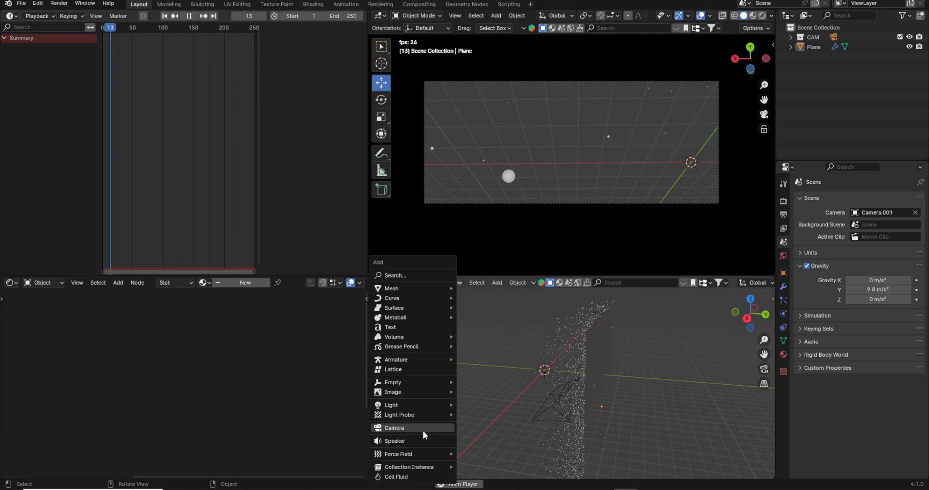
mouse_move(411, 451)
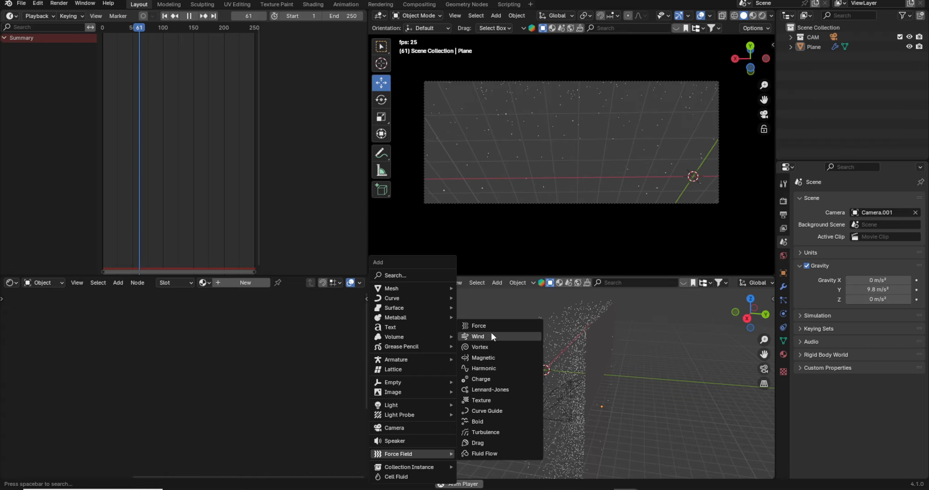
left_click(485, 431)
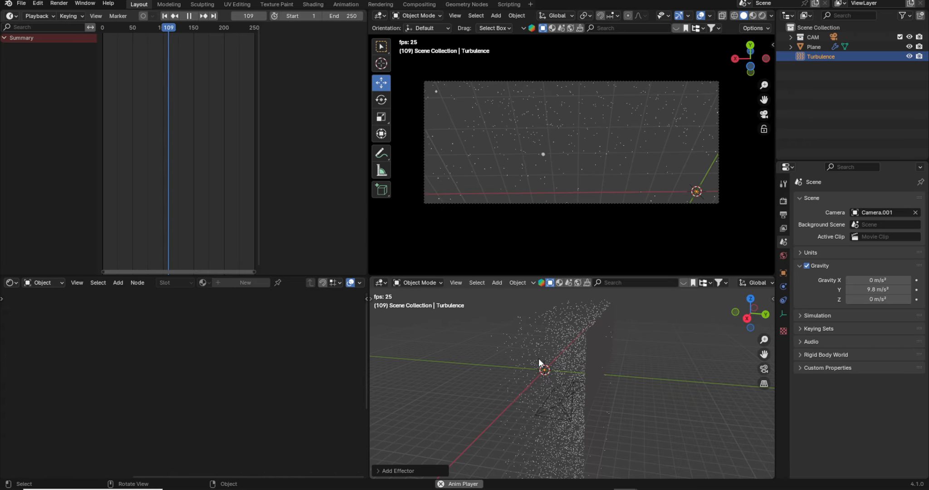
left_click(783, 300)
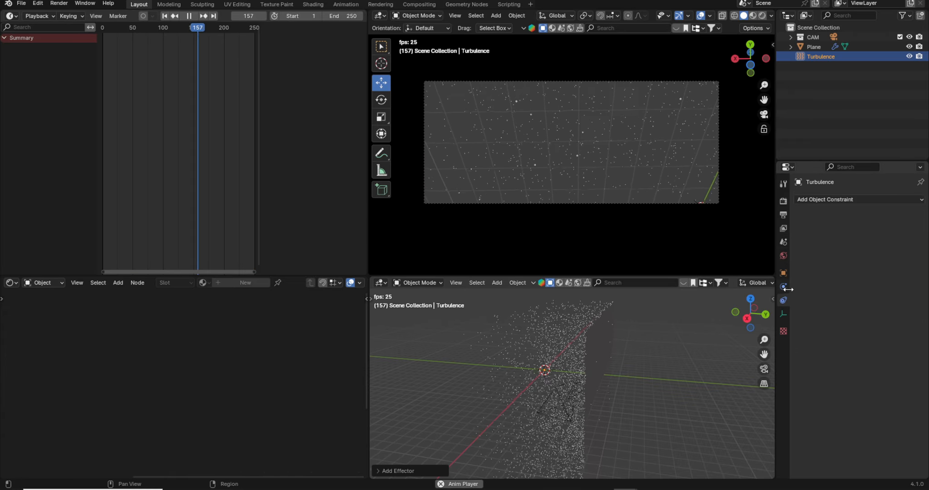
left_click(783, 286)
left_click(875, 273)
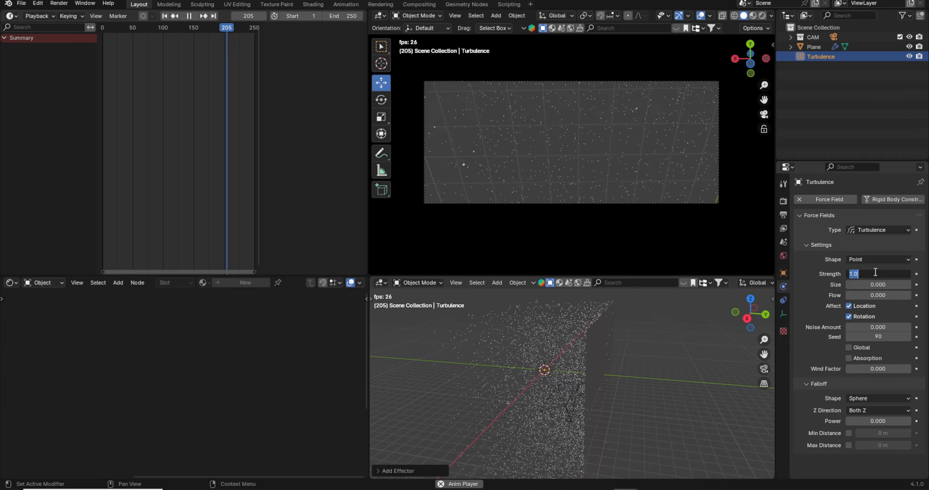
type("100")
key("Return")
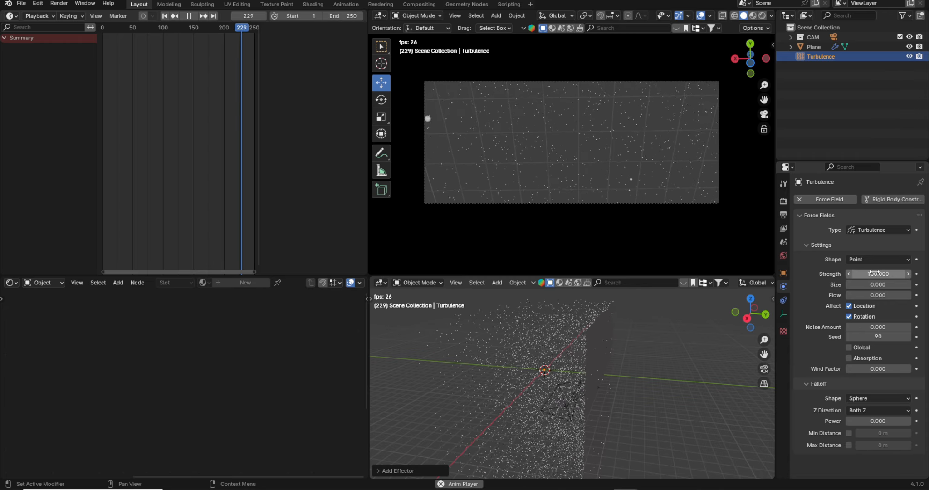
left_click(166, 16)
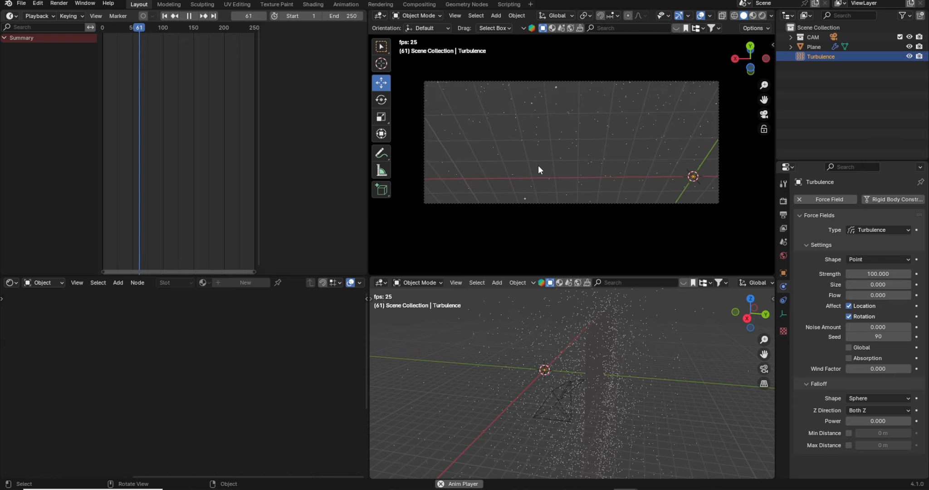
Set the turbulence strength to 10 and replay the particle animation from the start
left_click(888, 274)
type("10")
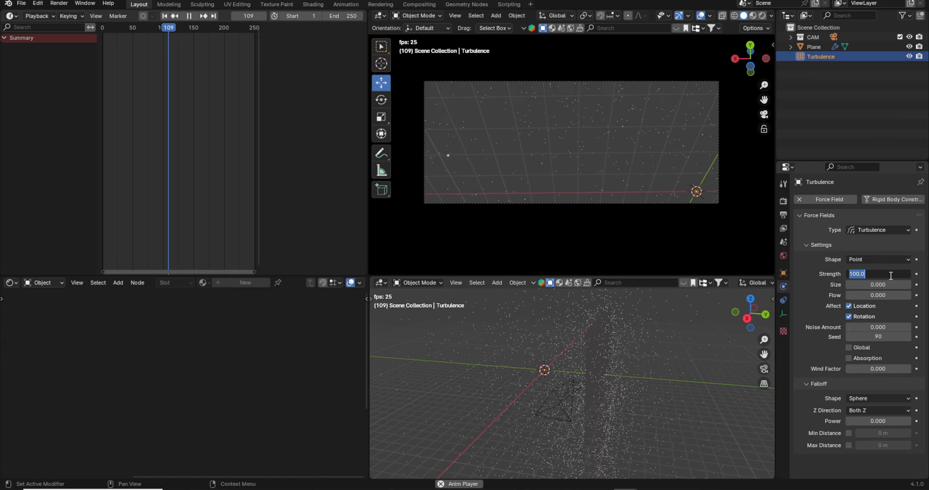
key("Return")
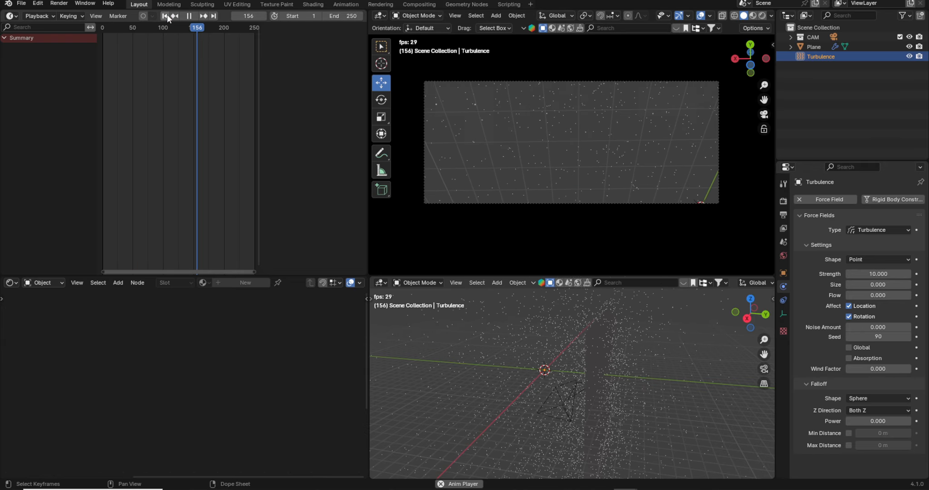
key("shift+Left")
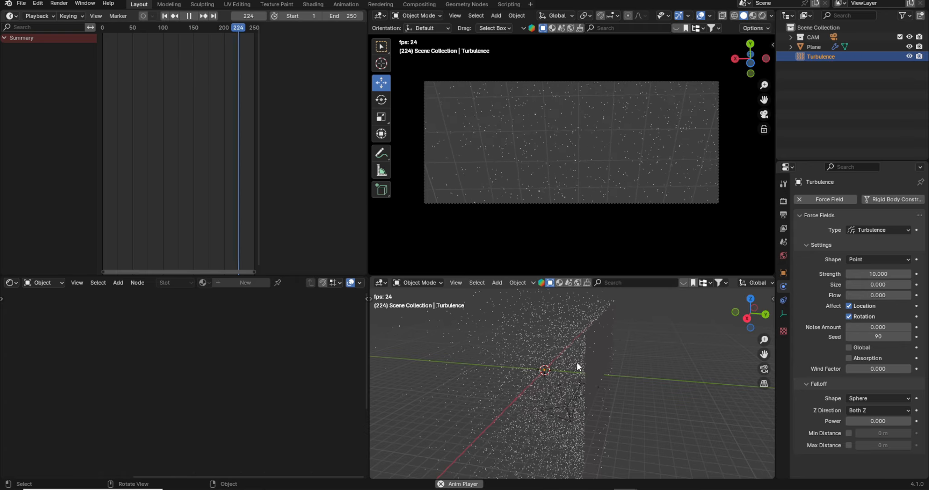
left_click(190, 17)
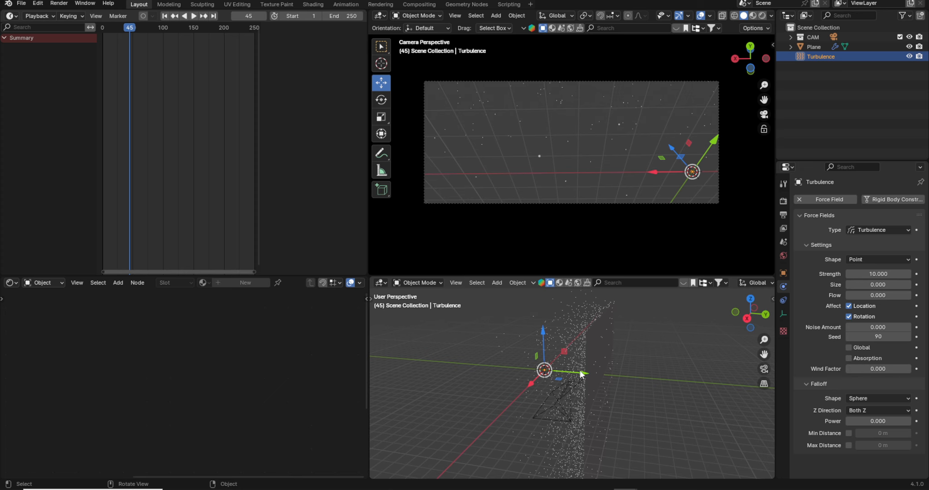
Select the emitter plane and replay the animation from the first frame to examine the drifting particles through the camera
left_click(601, 318)
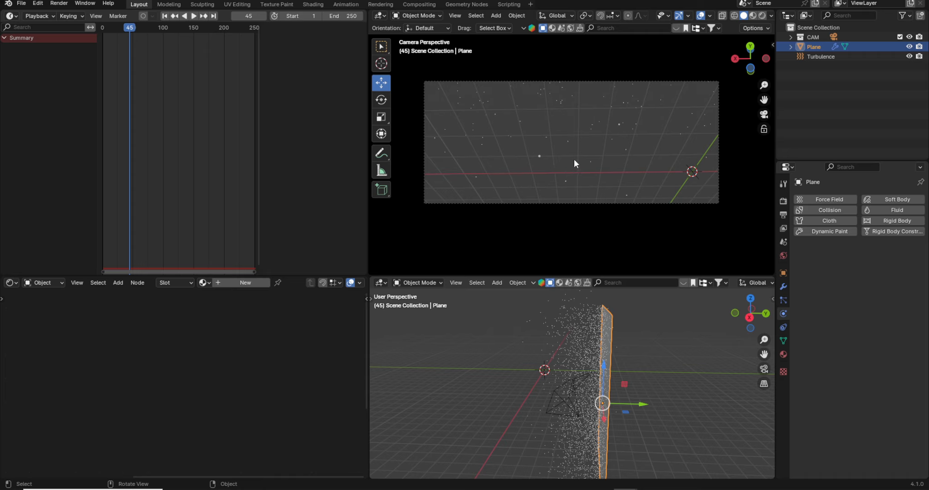
scroll(575, 158, "up", 2)
scroll(576, 146, "down", 3)
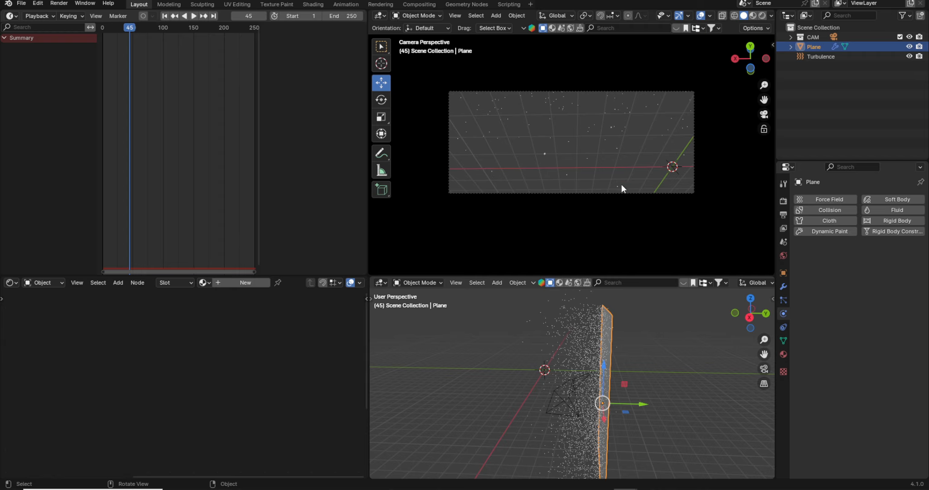
key("shift+Left")
key("space")
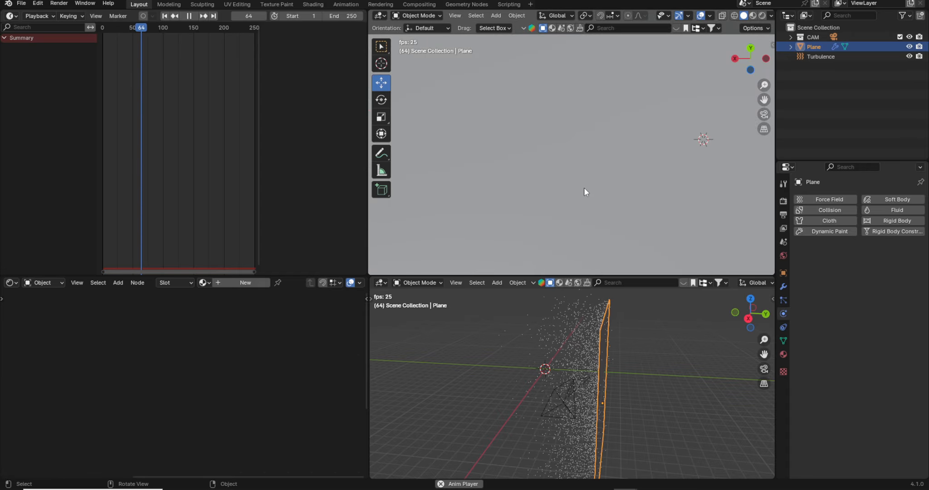
key("KP_0")
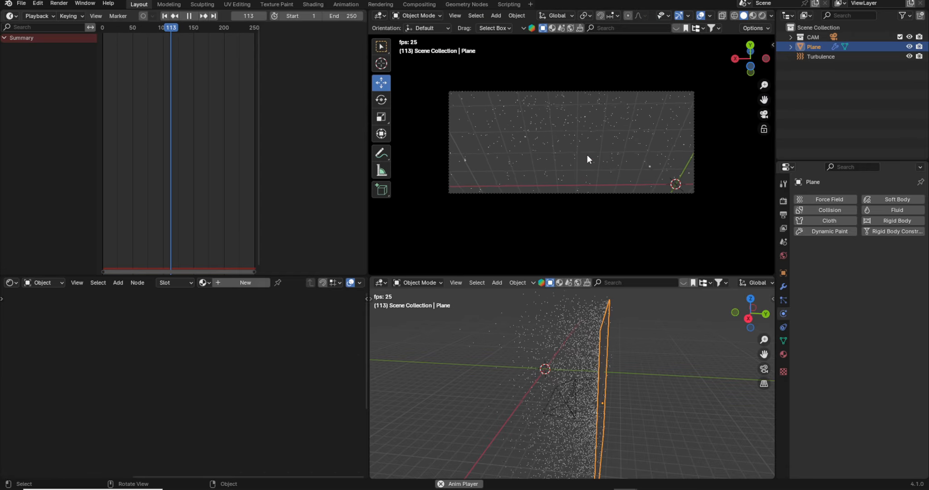
scroll(587, 138, "up", 2)
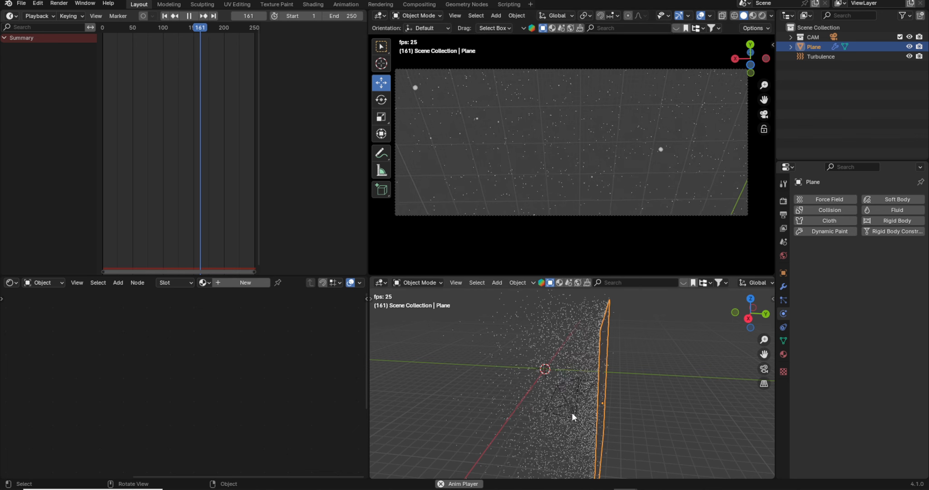
key("space")
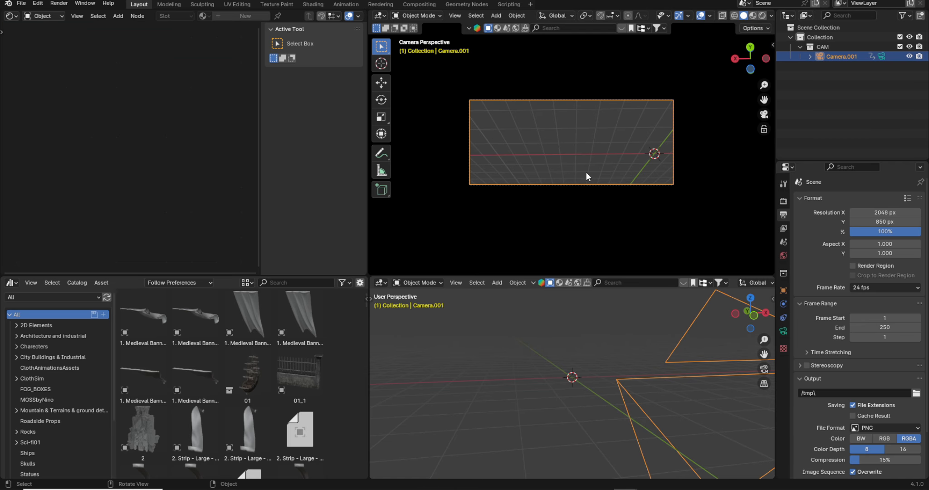
Add the FOG02 asset from the FOG_BOXES catalog to the camera scene
middle_click_drag(588, 176, 601, 195)
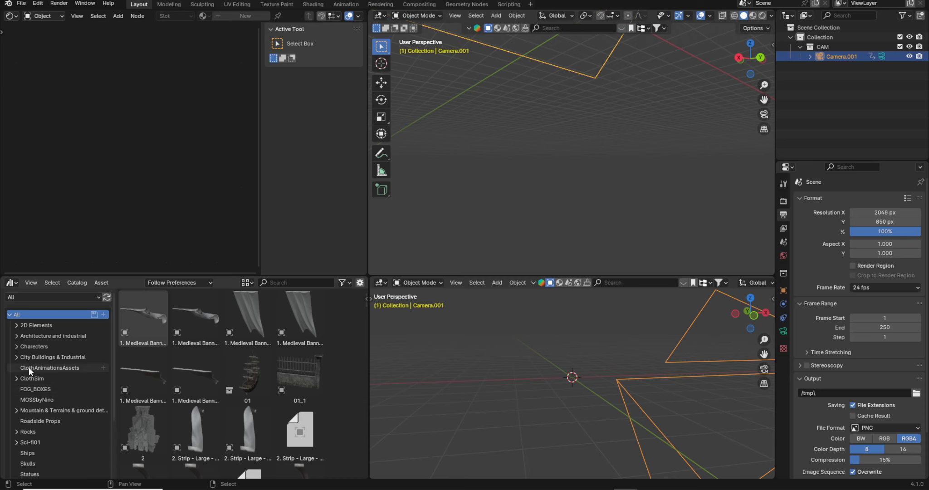
left_click(30, 388)
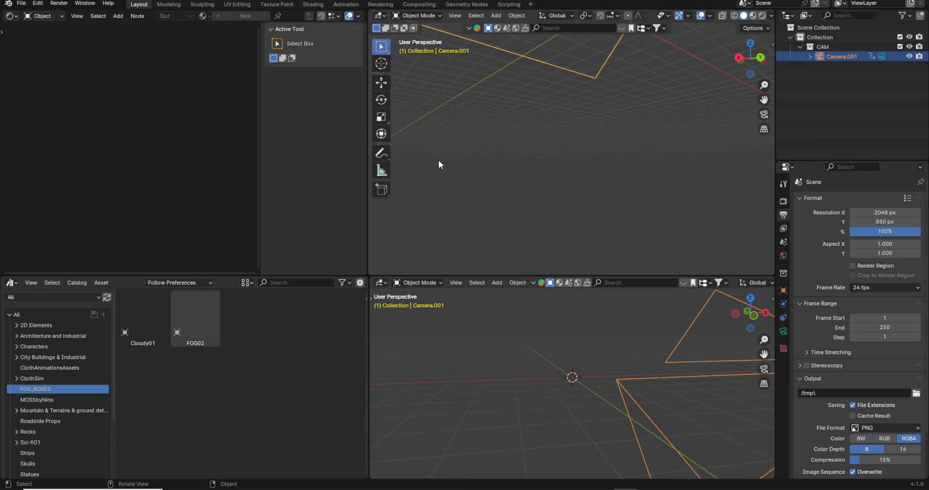
left_click_drag(387, 301, 564, 103)
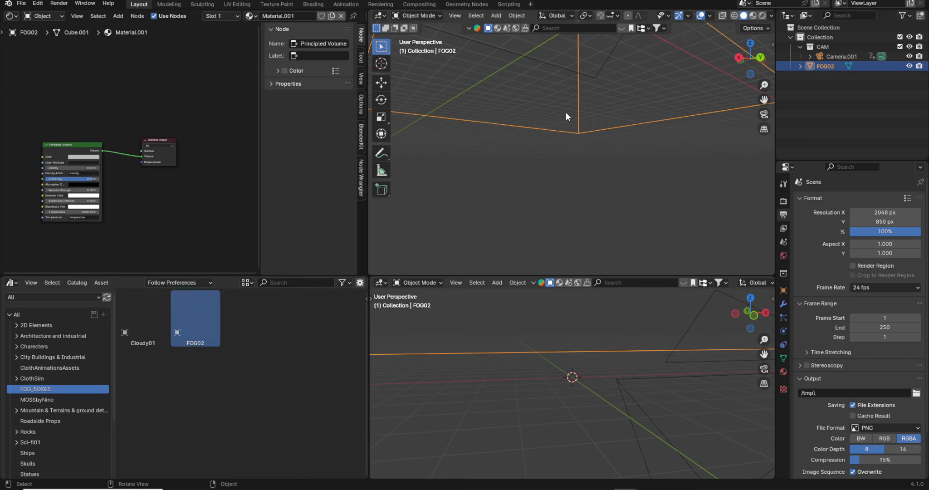
Show the fog box in rendered shading and select the FOG02 object
middle_click_drag(565, 111, 583, 146)
middle_click_drag(579, 107, 579, 108)
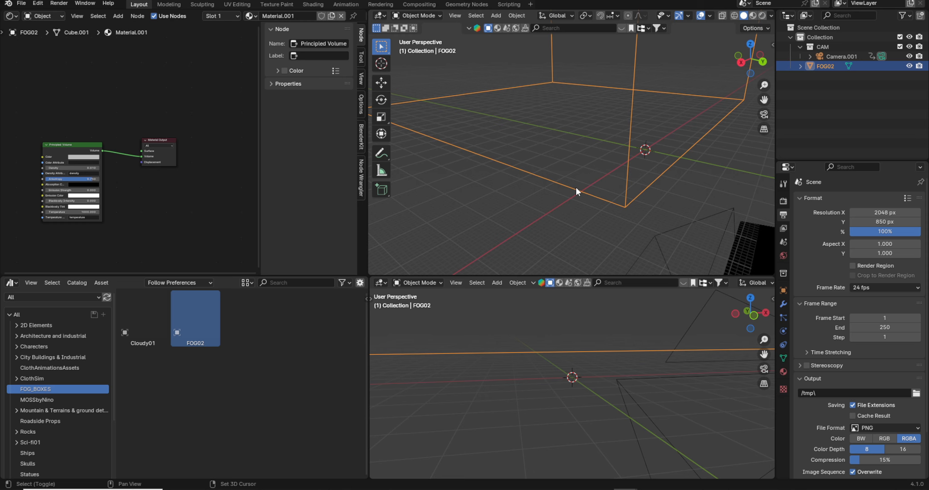
left_click(762, 16)
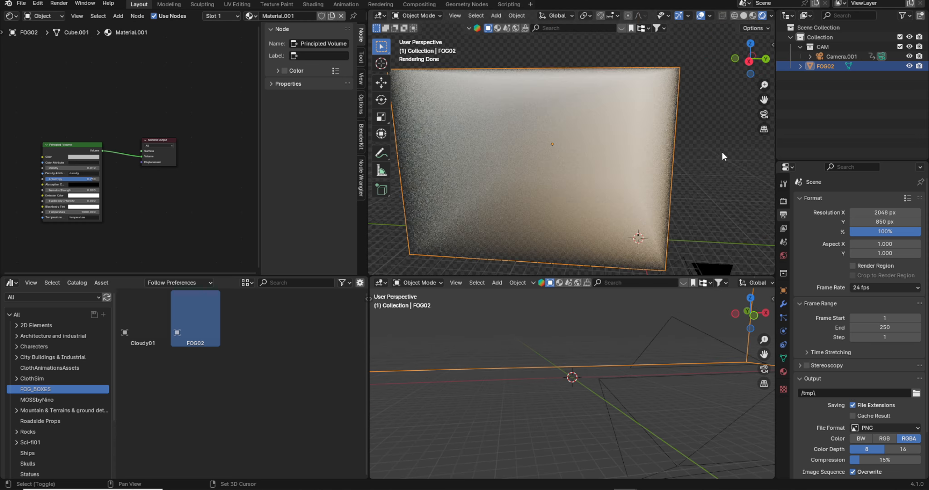
left_click(722, 152)
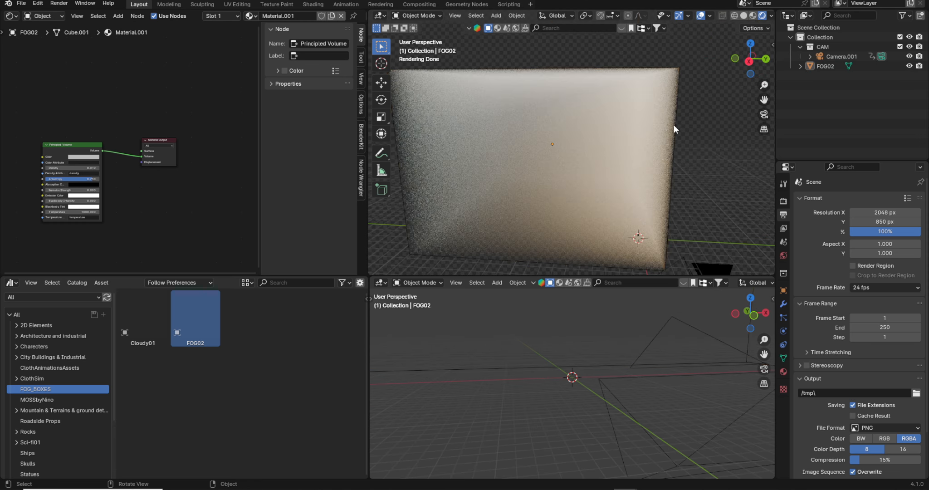
left_click(672, 125)
middle_click_drag(686, 123, 694, 133)
Add a Noise Texture node to the fog material and connect its Color output to the Principled Volume's Density
middle_click_drag(132, 188, 186, 172)
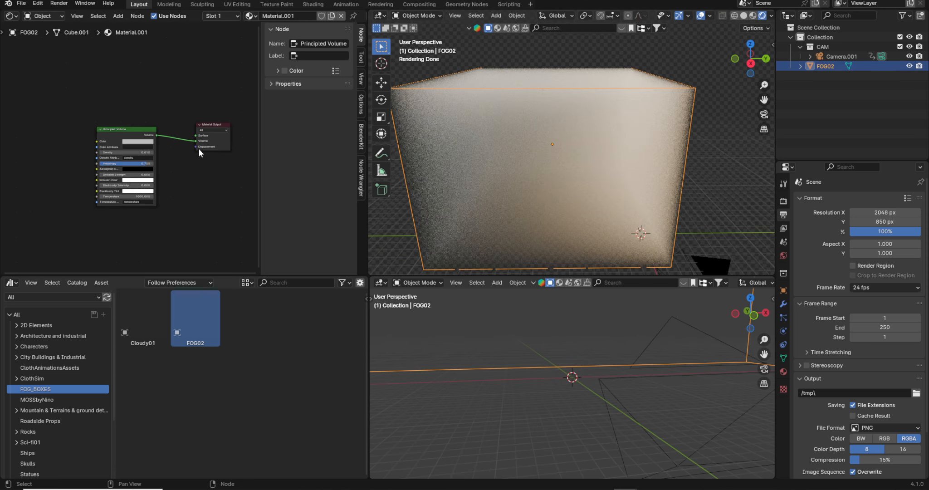
key("shift+a")
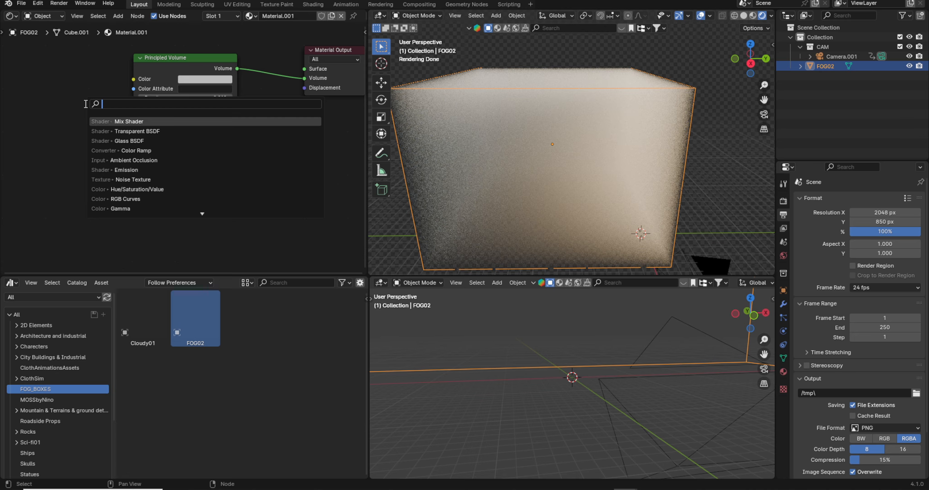
type("noise")
left_click(139, 120)
left_click(120, 117)
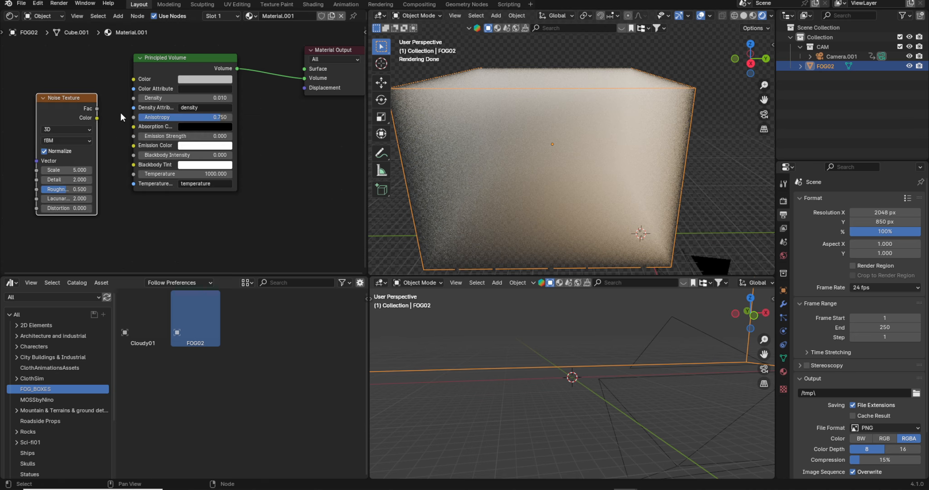
middle_click_drag(121, 113, 234, 124)
left_click_drag(206, 117, 246, 109)
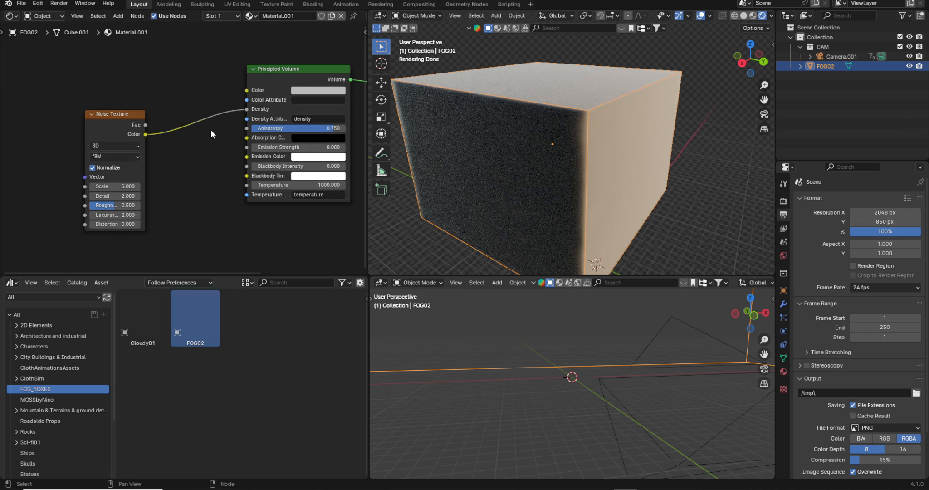
Preview the noise on the box and add a Color Ramp after it, with the black stop at 0.5
left_click(115, 116, "ctrl+shift")
left_click(183, 97)
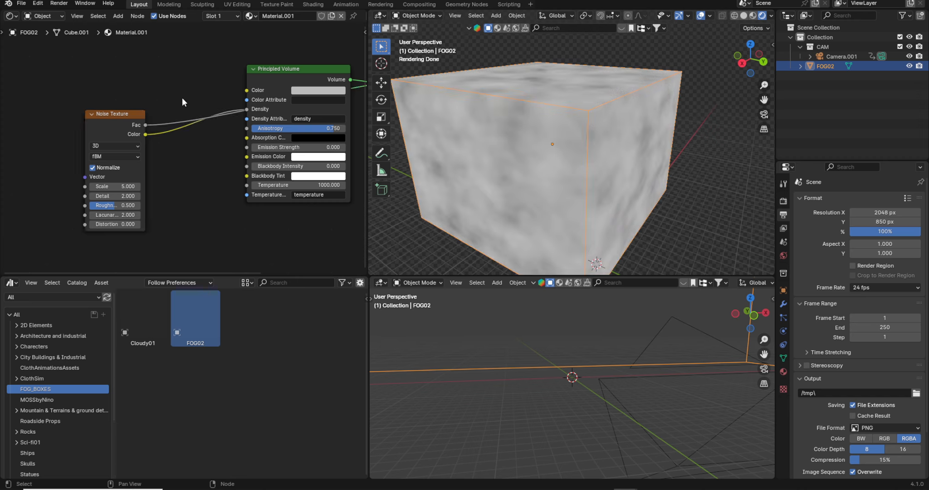
key("shift+a")
type("c")
left_click(222, 116)
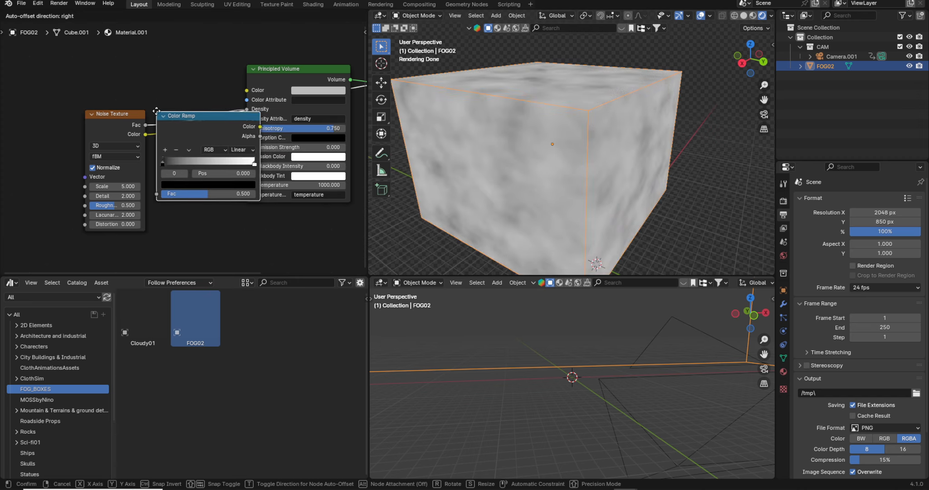
left_click(193, 145)
left_click_drag(194, 146, 230, 153)
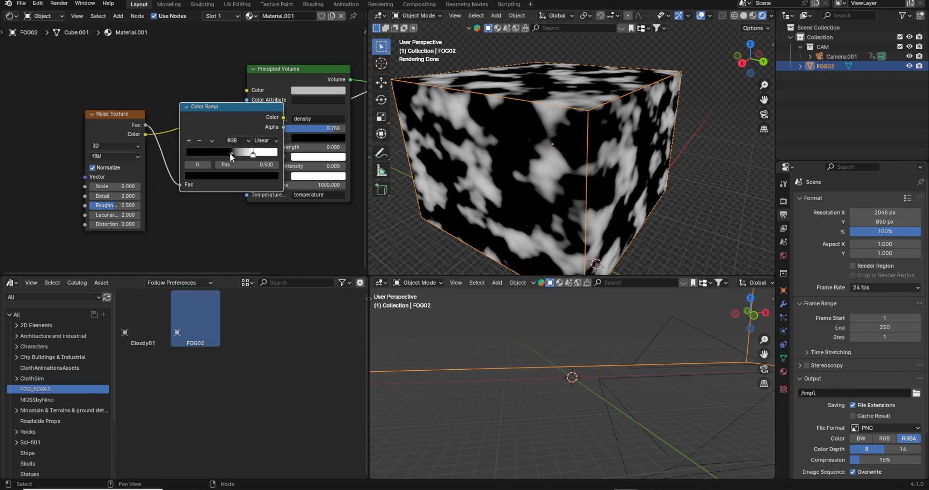
Set the Noise Texture's scale to 25
left_click(118, 186)
type("25")
key("Return")
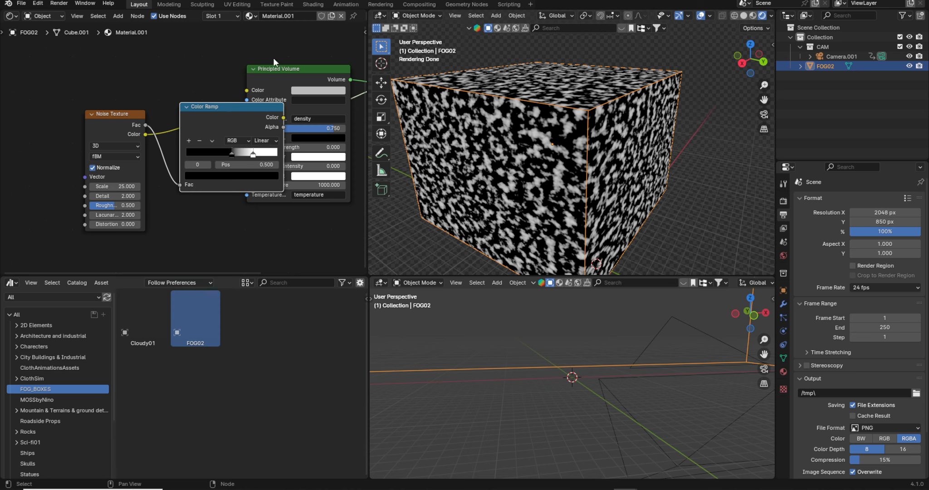
End the noise preview, connect the Color Ramp's Color output to the Principled Volume's Density, and space out the nodes
left_click_drag(274, 69, 376, 82)
right_click_drag(311, 82, 325, 209, "ctrl")
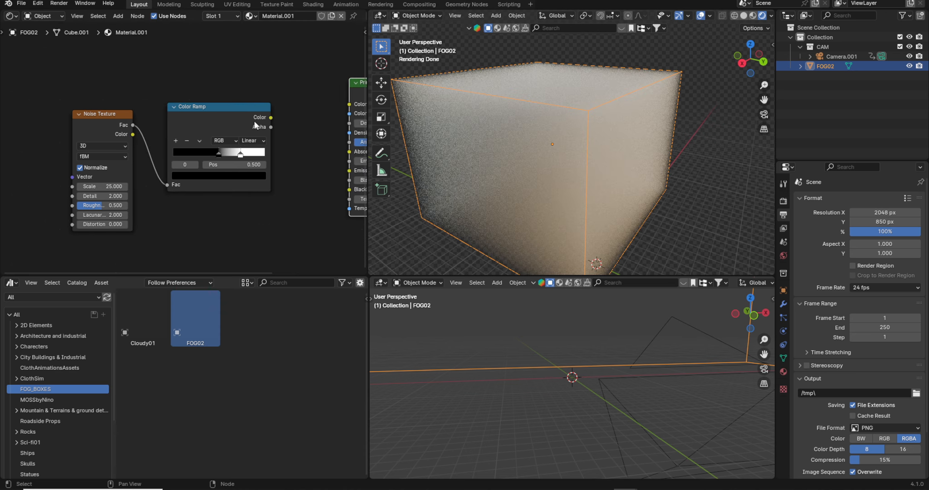
left_click_drag(271, 118, 349, 113)
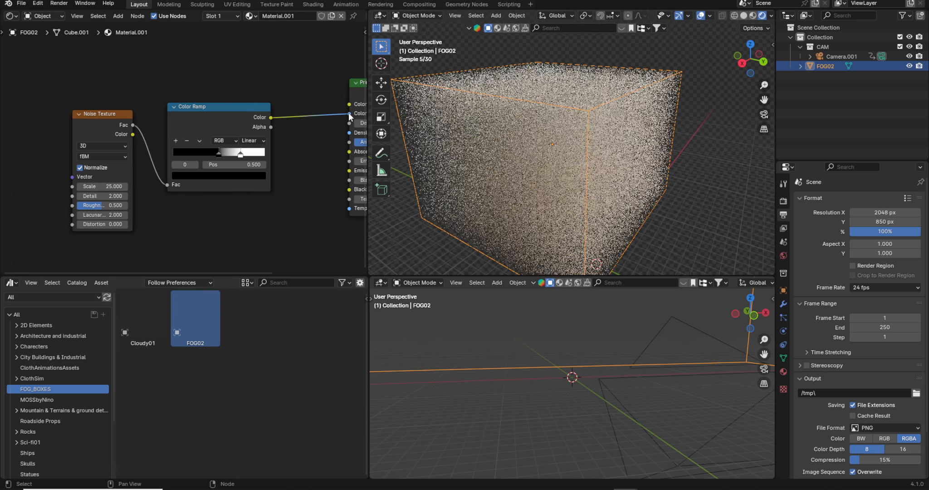
middle_click_drag(349, 113, 223, 134)
left_click_drag(161, 127, 238, 135, "ctrl")
middle_click_drag(260, 119, 120, 150)
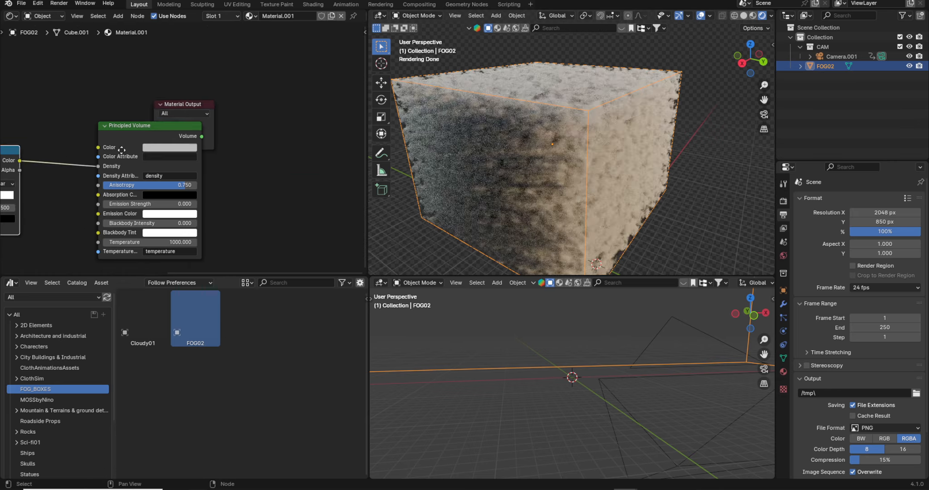
left_click_drag(184, 104, 260, 112)
Look through the camera and move the FOG02 box until its fog fills the whole camera frame
key("KP_0")
scroll(619, 376, "down", 9)
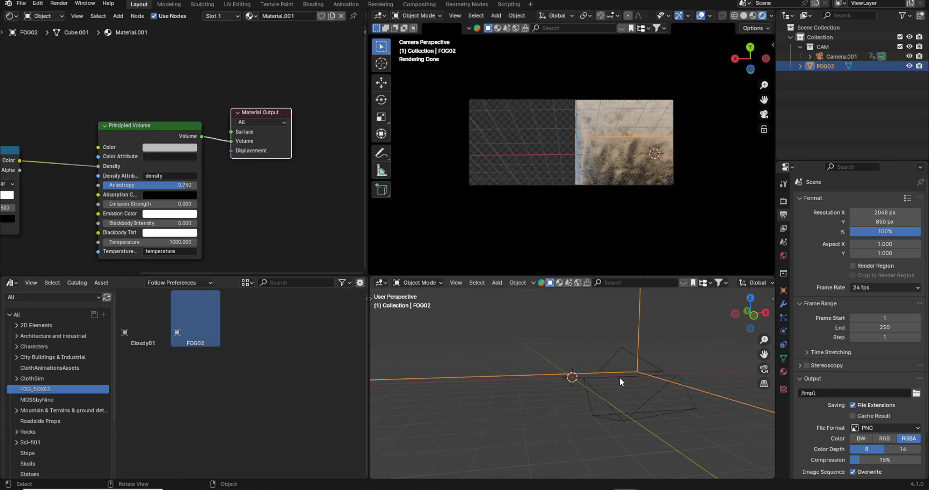
left_click(619, 377)
left_click(381, 83)
left_click(538, 297)
left_click_drag(568, 314, 630, 349)
middle_click_drag(631, 358, 680, 376)
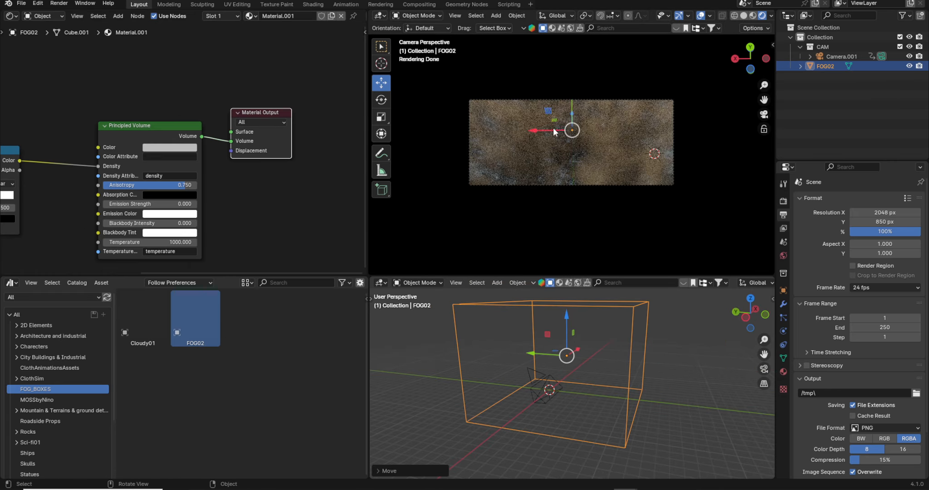
scroll(564, 132, "up", 3)
left_click_drag(550, 121, 548, 121)
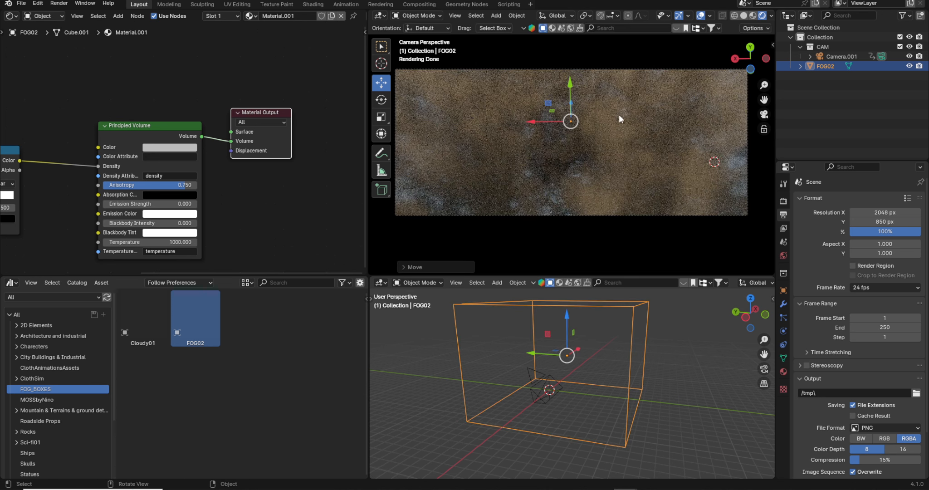
Raise the Principled Volume's anisotropy to about 0.9 and adjust the Color Ramp's white stop to position 0.745
middle_click_drag(198, 195, 226, 193)
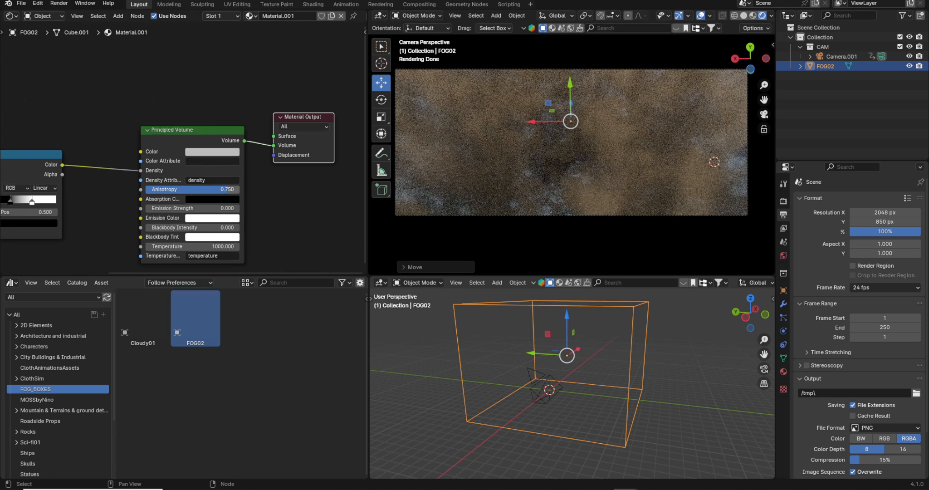
left_click_drag(193, 190, 213, 189)
middle_click_drag(84, 169, 218, 159)
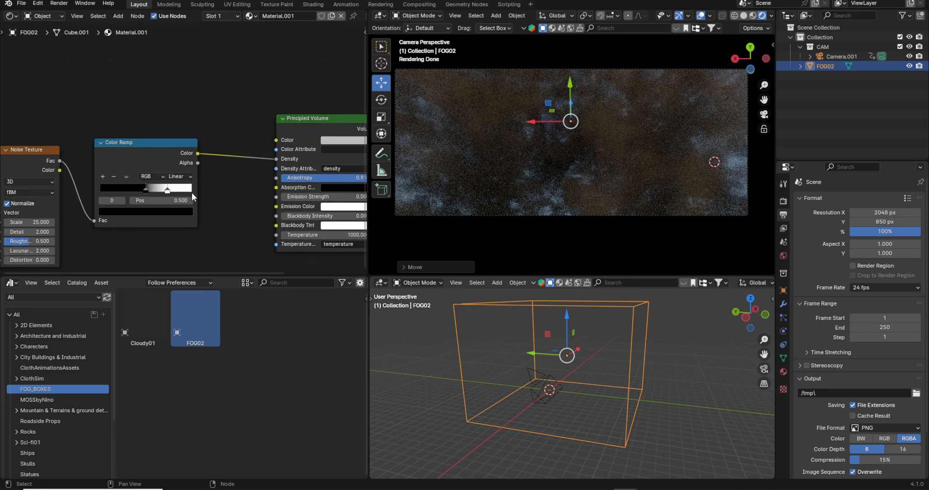
scroll(187, 160, "up", 3)
left_click(162, 202)
left_click_drag(163, 202, 156, 202)
mouse_move(157, 202)
left_mouse_down()
mouse_move(139, 202)
mouse_move(168, 204)
left_mouse_up()
middle_click_drag(155, 229, 236, 212)
Set the Noise Texture's scale to 10
double_click(85, 222)
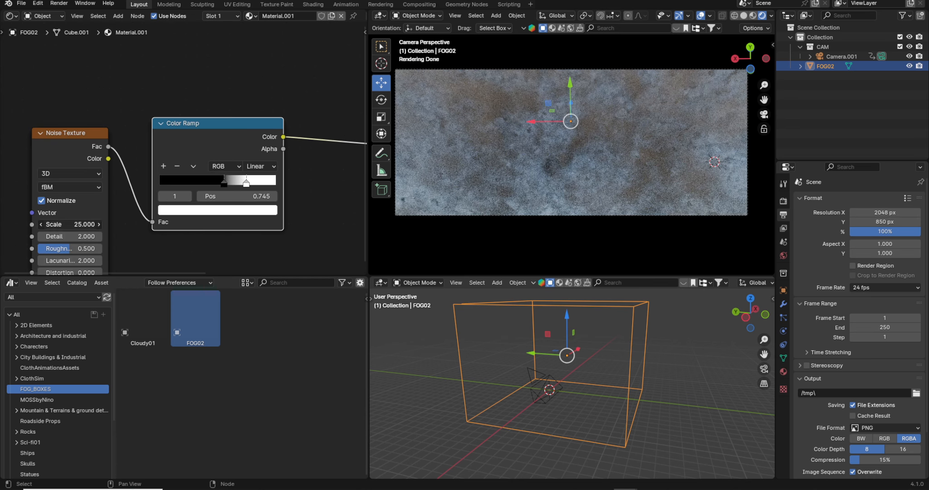
type("10")
key("Return")
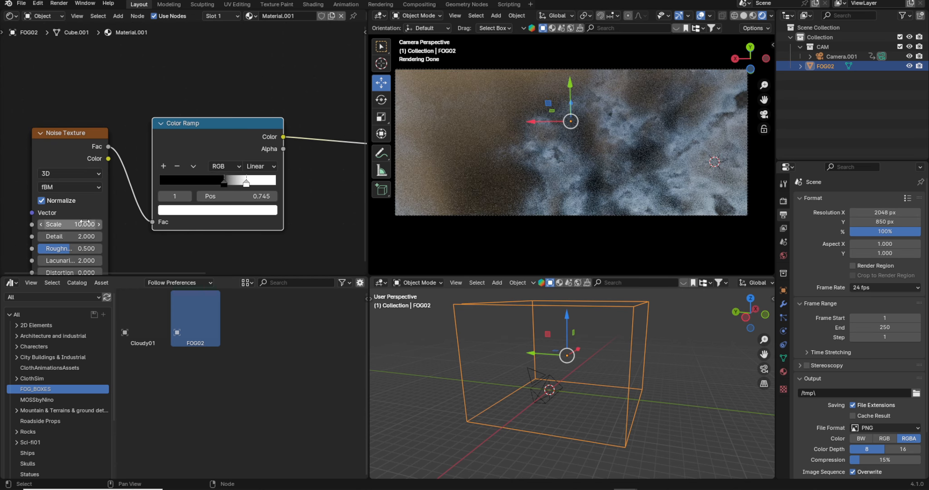
scroll(218, 205, "down", 4)
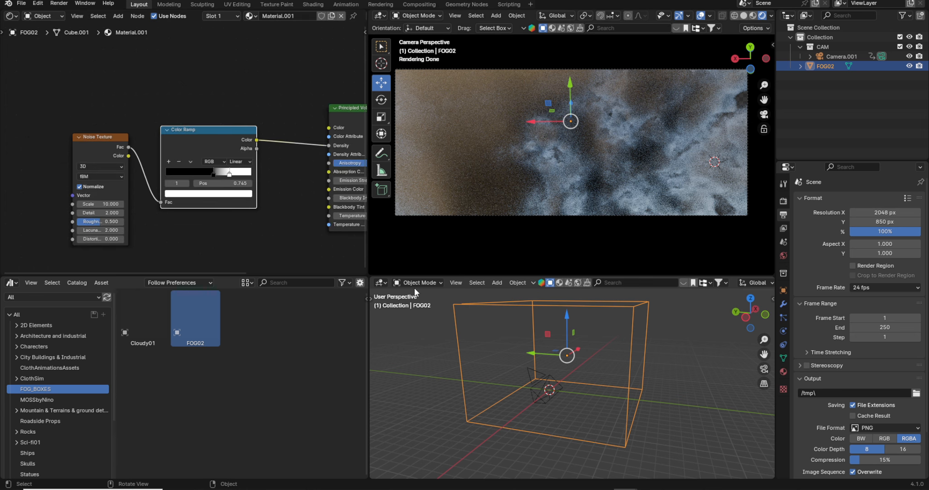
Add Texture Coordinate and Mapping nodes before the Noise Texture and set the Mapping Location X to 1.4 m
middle_click_drag(80, 143, 233, 119)
left_click(233, 120)
key("ctrl+t")
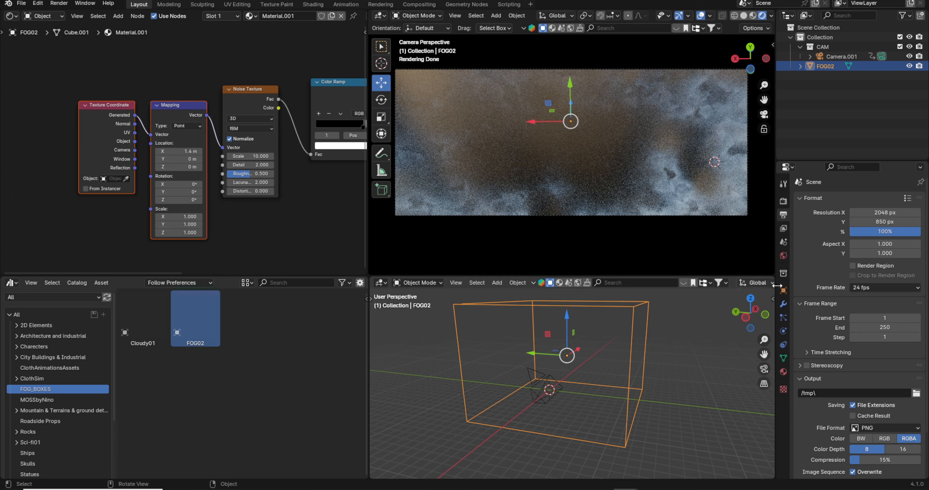
Display a timeline and keyframe the Mapping Location at frame 1, and at frame 250 with Y set to -0.7 m
key("shift+F12")
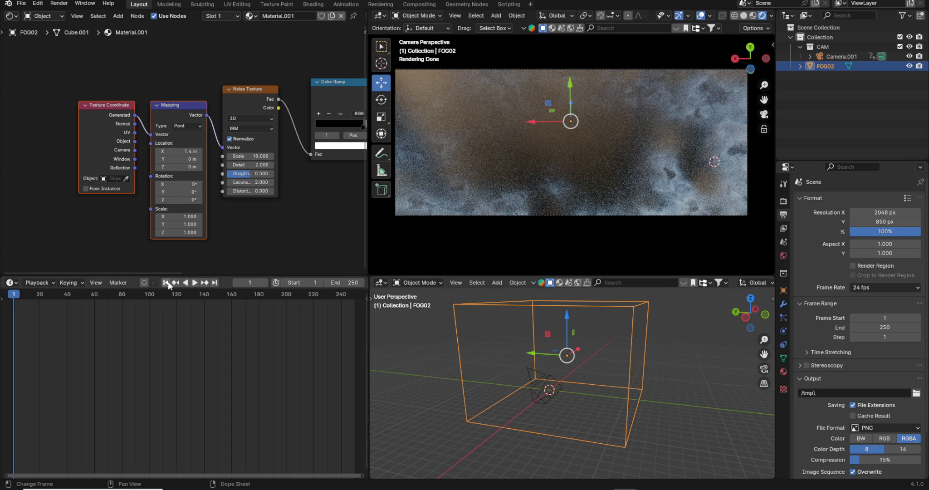
right_click(198, 159)
left_click(197, 158)
left_click(216, 282)
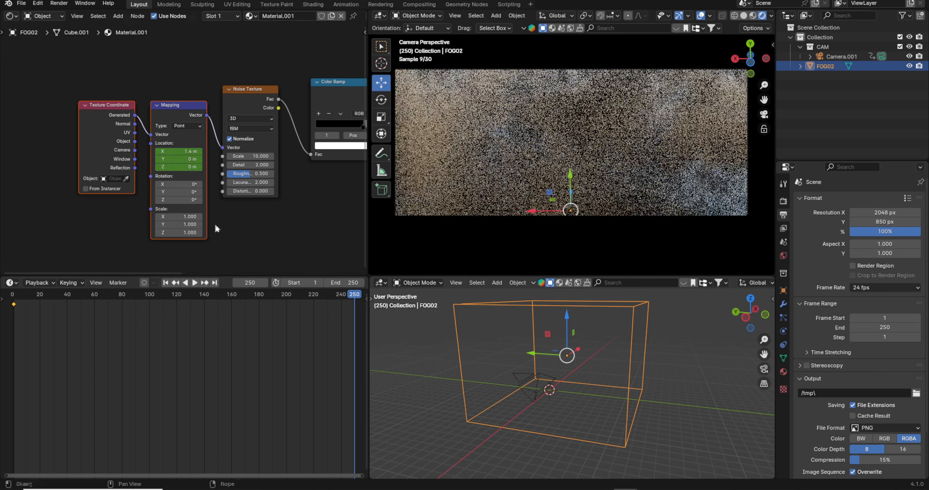
left_click_drag(188, 159, 168, 159)
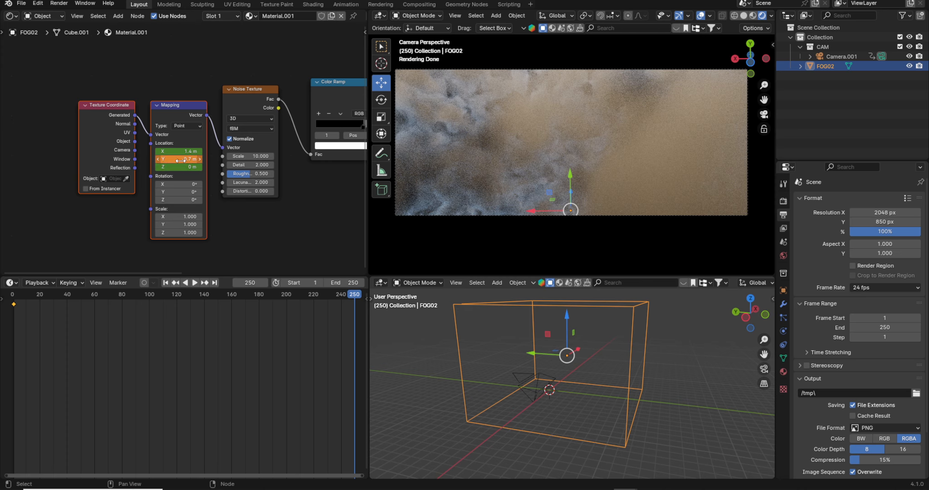
key("i")
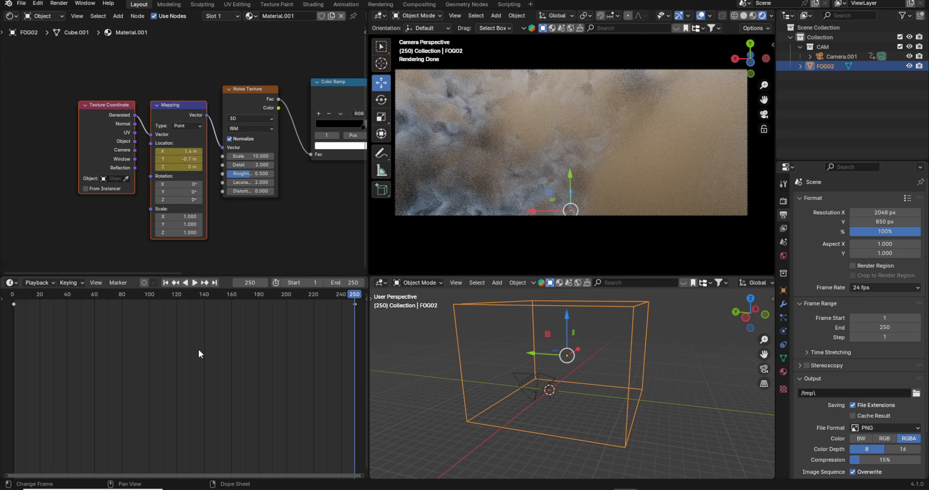
Set the Mapping Location keyframes to linear interpolation and play the animation to check the fog's motion
key("t")
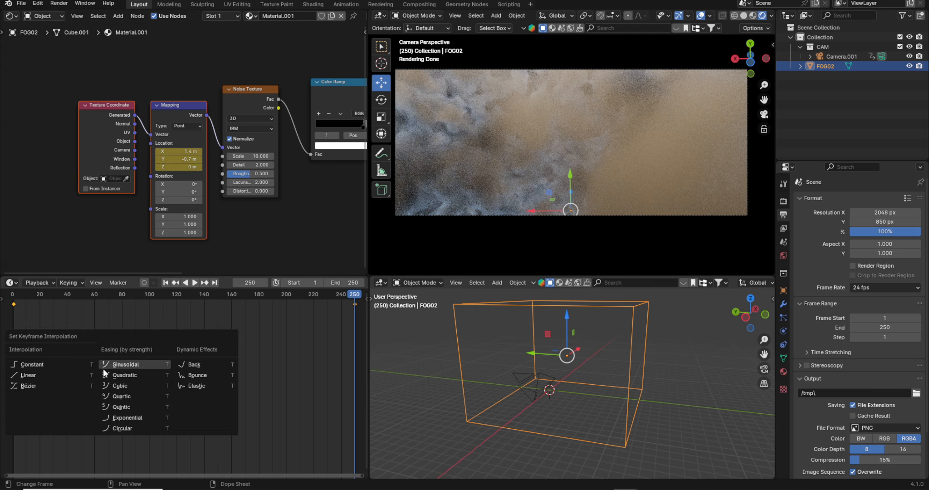
left_click(28, 380)
key("t")
left_click(35, 342)
key("space")
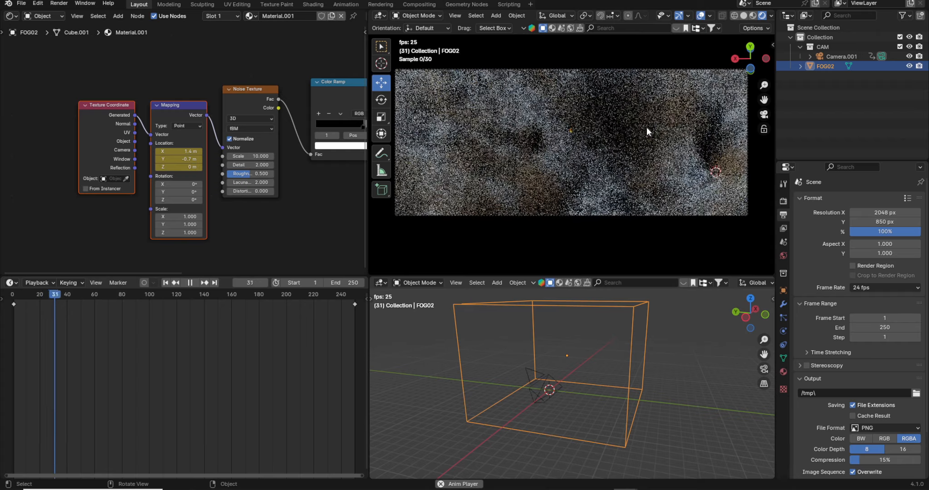
key("space")
Change the Mapping Location Y at frame 250 to a small positive value, replace its keyframes, and replay the animation
left_click(214, 283)
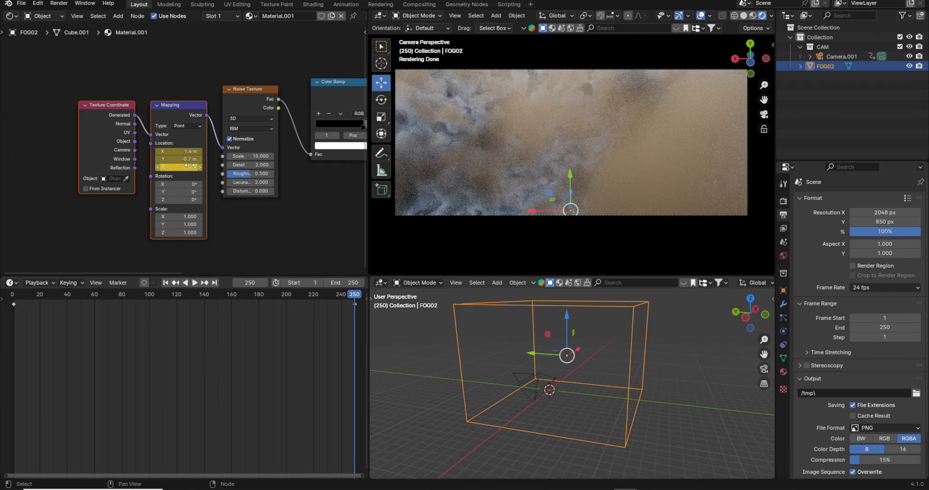
left_click(181, 159)
type("0.7")
key("Return")
right_click(179, 159)
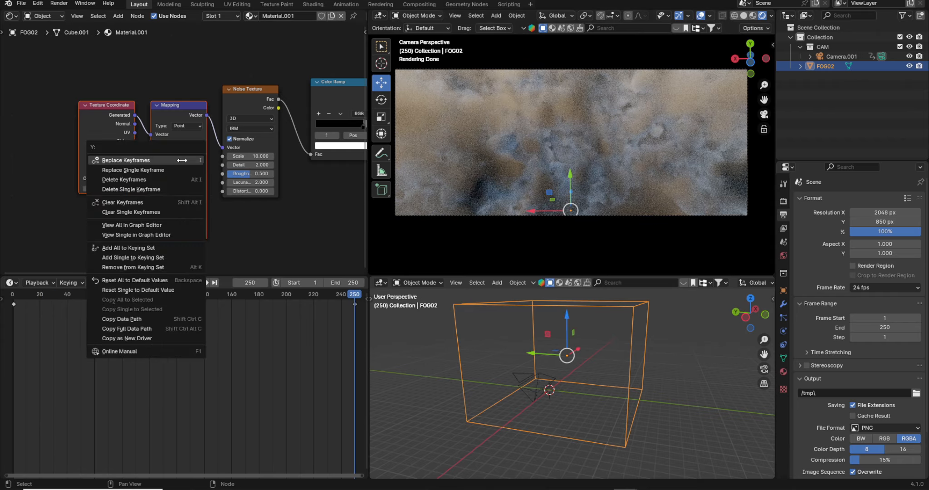
left_click(179, 156)
left_click(195, 282)
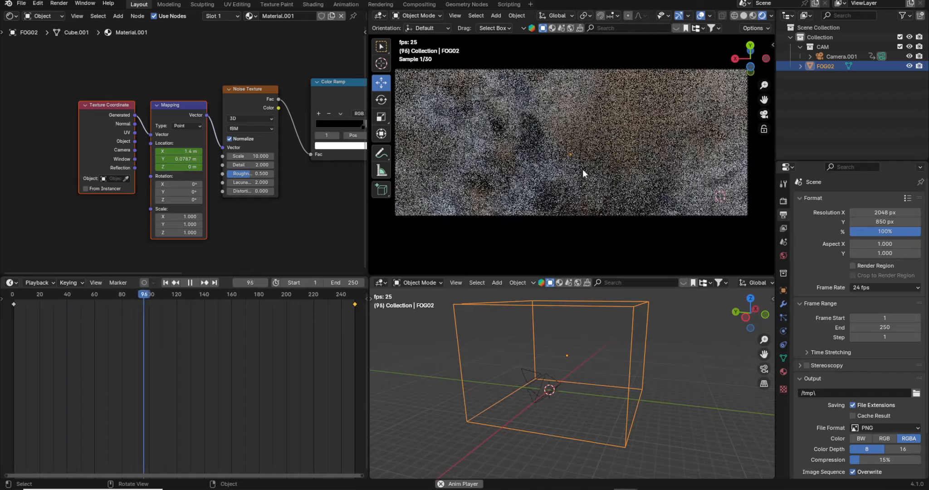
key("space")
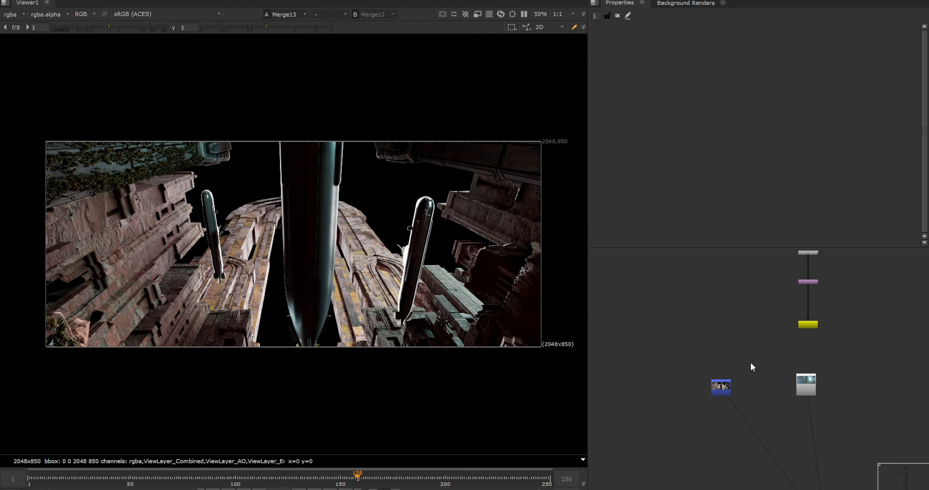
Switch to Nuke and view the submarine render and the teal underwater image in the viewer for comparison
left_click_drag(749, 355, 693, 436)
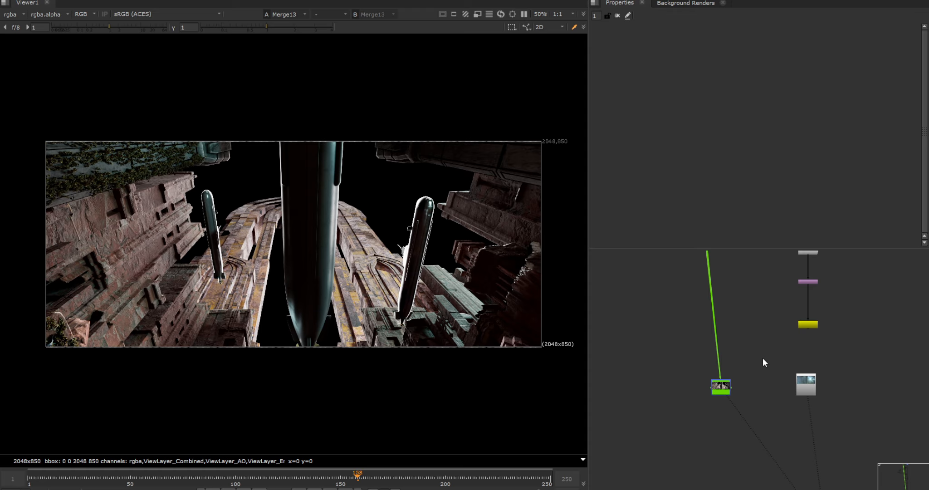
left_click_drag(772, 357, 836, 420)
key("1")
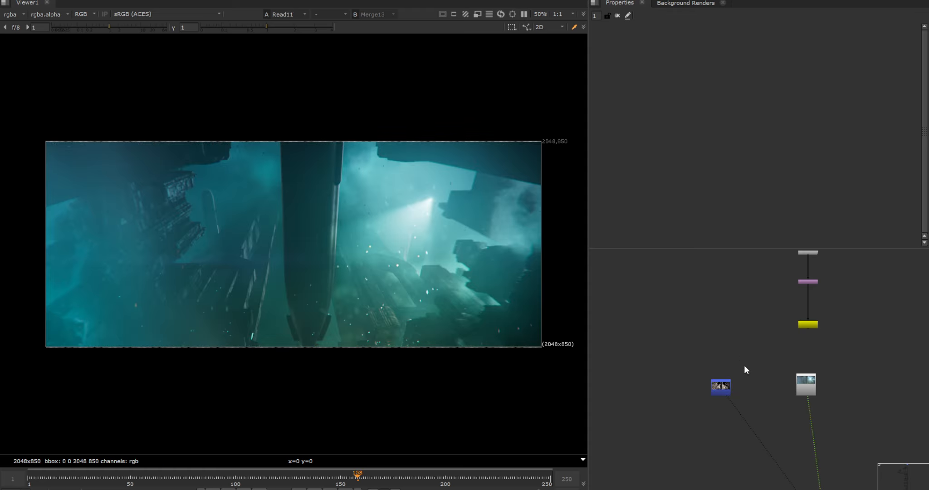
Examine the CYCLES, EVEE and 3D Export node groups and the render and camera inputs they contain
scroll(741, 398, "down", 10)
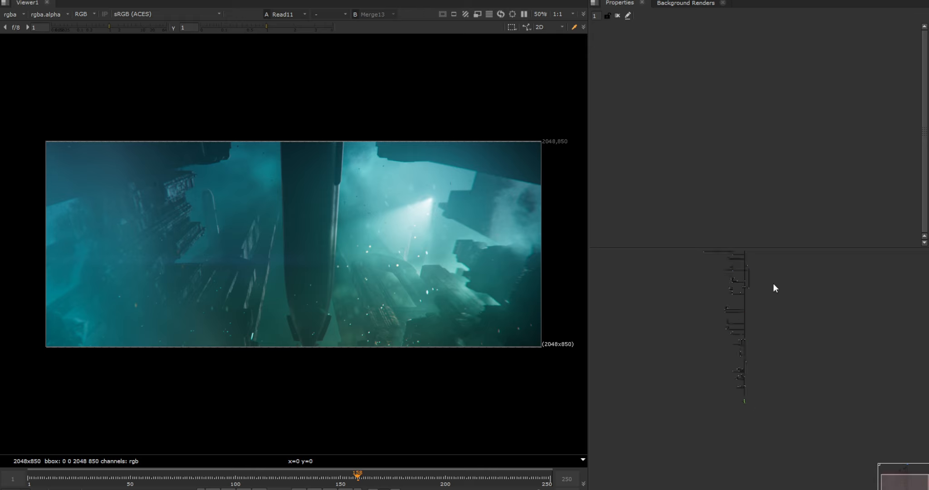
middle_click_drag(764, 276, 733, 417)
scroll(707, 360, "up", 2)
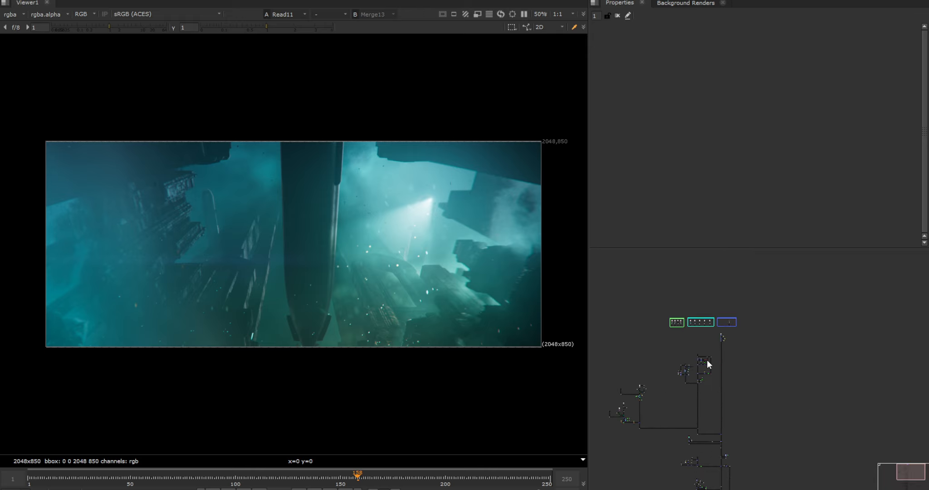
scroll(698, 370, "up", 2)
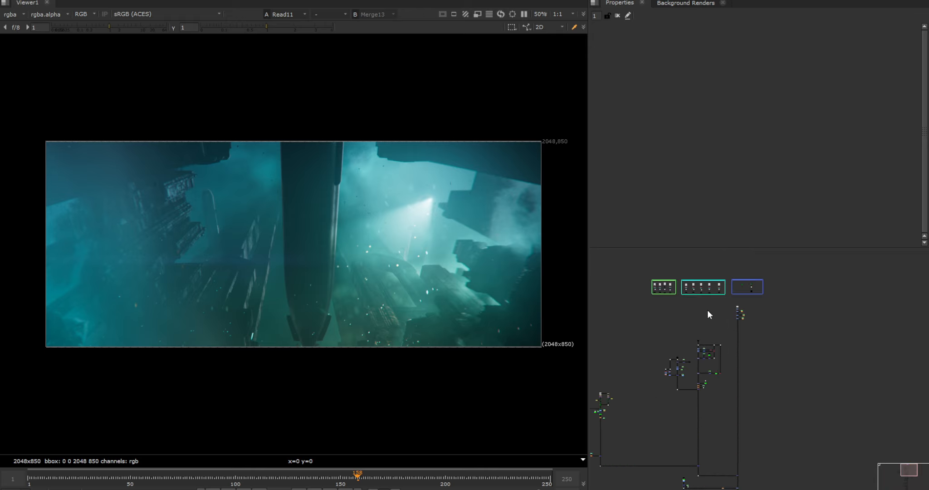
scroll(738, 313, "up", 2)
scroll(706, 316, "up", 4)
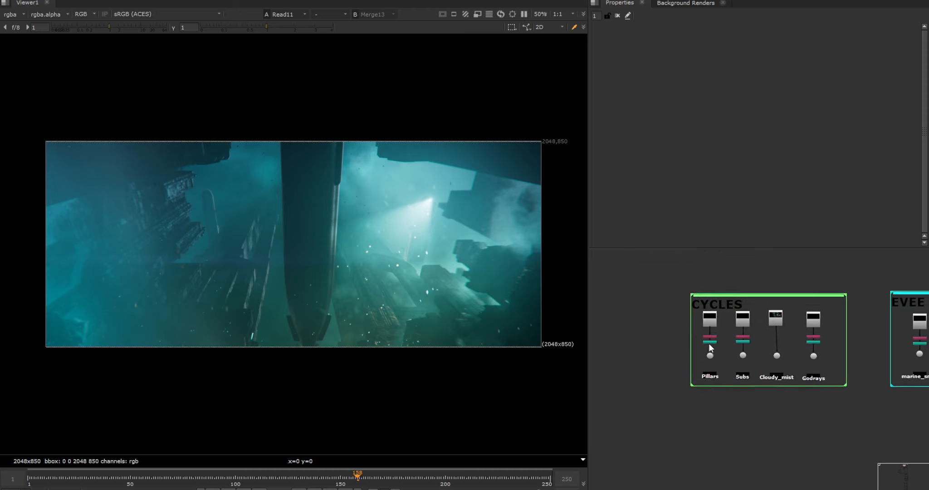
middle_click_drag(708, 342, 696, 330)
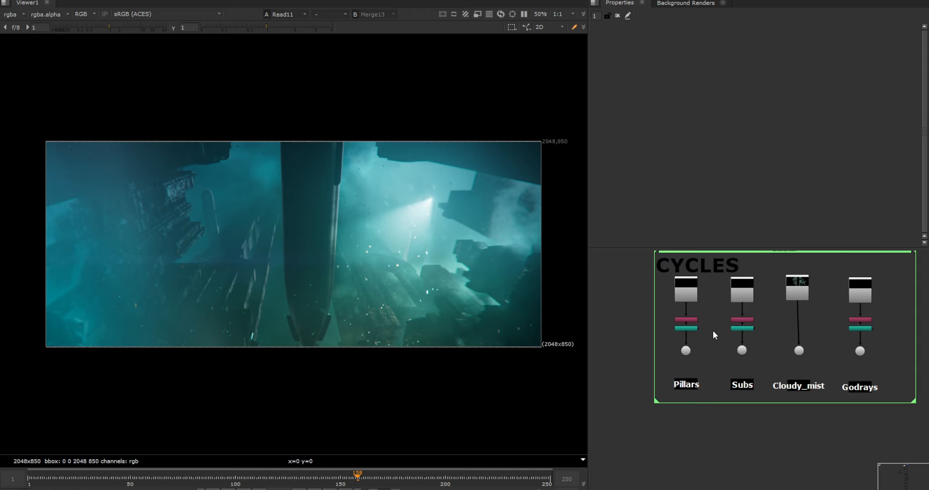
scroll(753, 325, "down", 4)
middle_click_drag(893, 313, 665, 332)
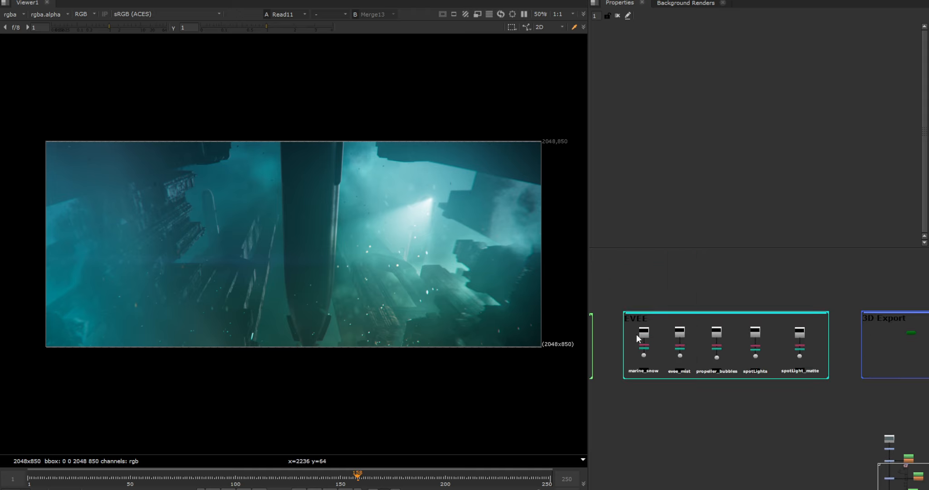
middle_click_drag(761, 333, 573, 338)
scroll(788, 344, "up", 6)
middle_click_drag(687, 336, 701, 330)
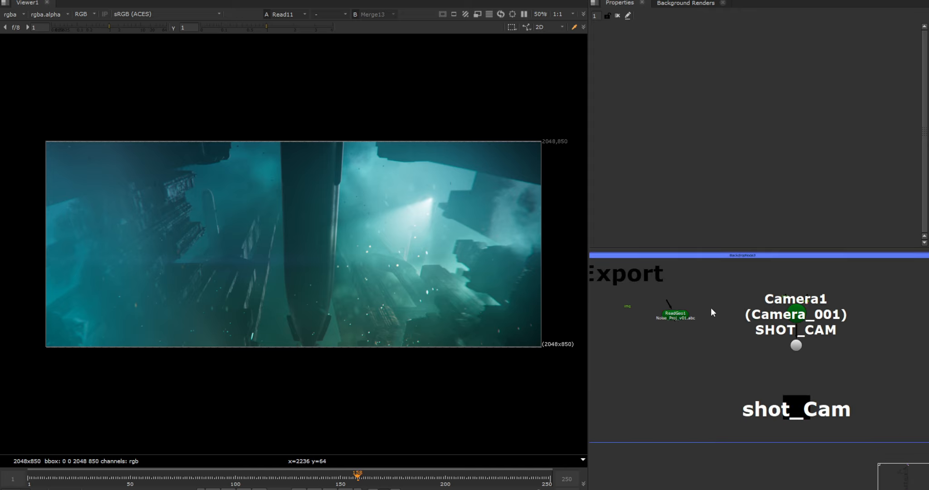
scroll(785, 357, "down", 3)
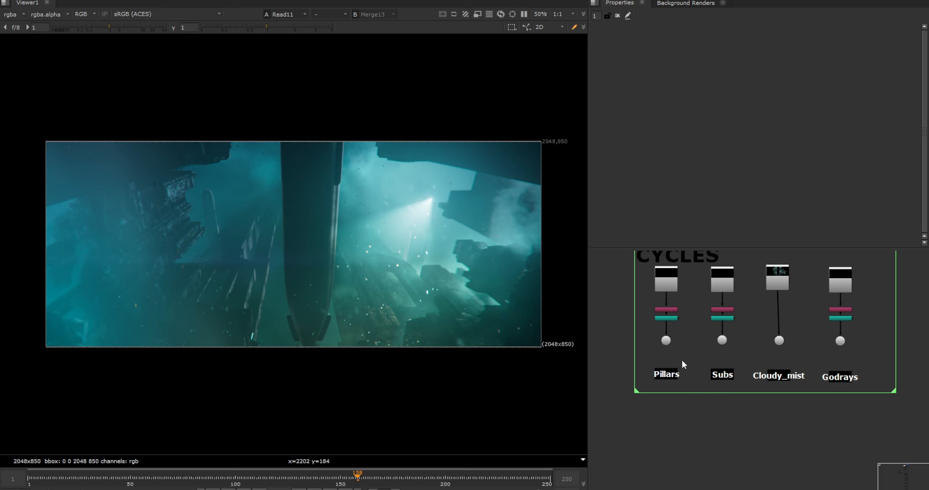
View the Pillars, Subs and Cloudy_mist renders in turn in the viewer and play the Cloudy_mist sequence
key("1")
left_click(629, 358)
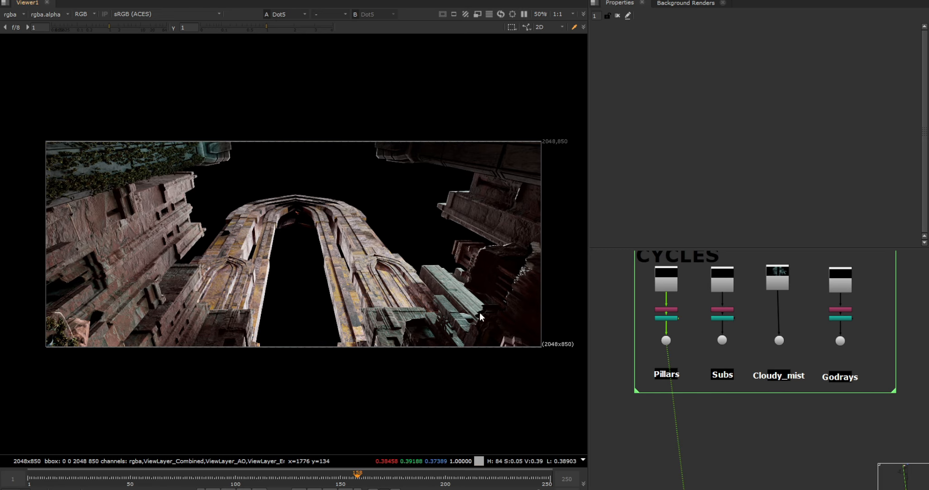
left_click_drag(746, 328, 685, 368)
key("1")
left_click(791, 343)
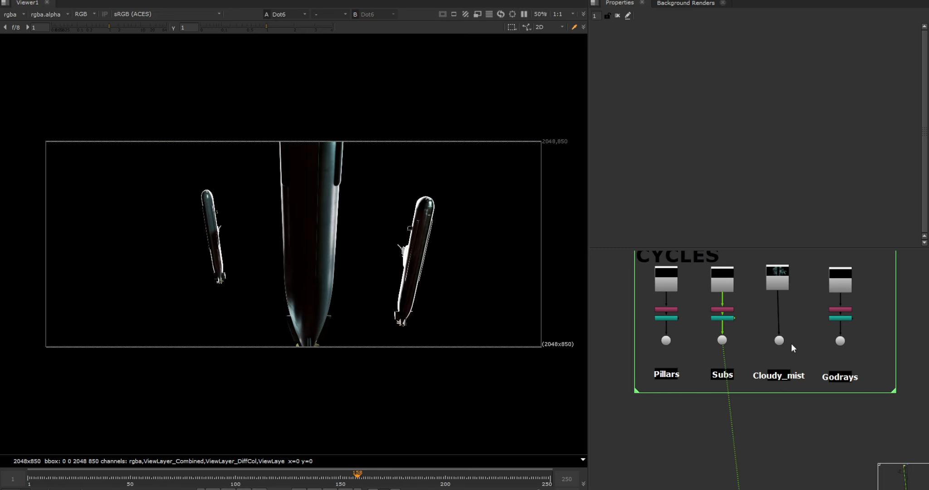
left_click_drag(809, 310, 750, 360)
key("1")
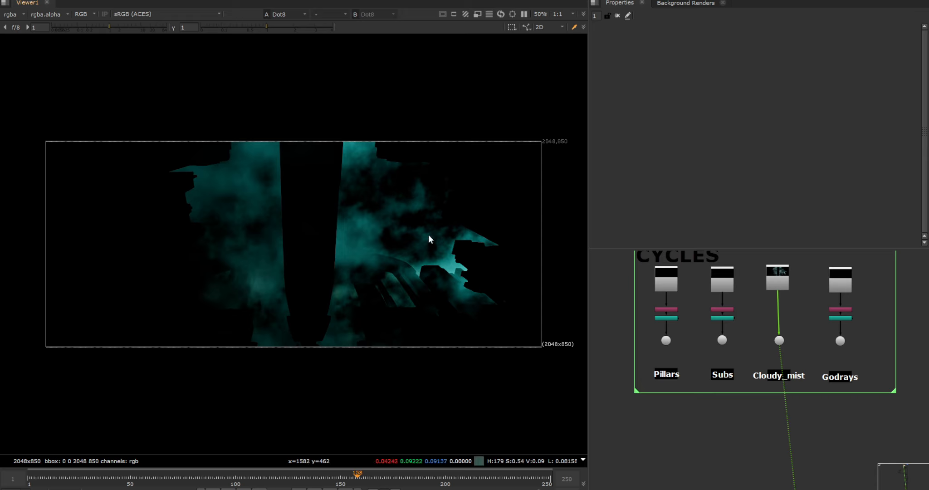
middle_click_drag(829, 327, 740, 363)
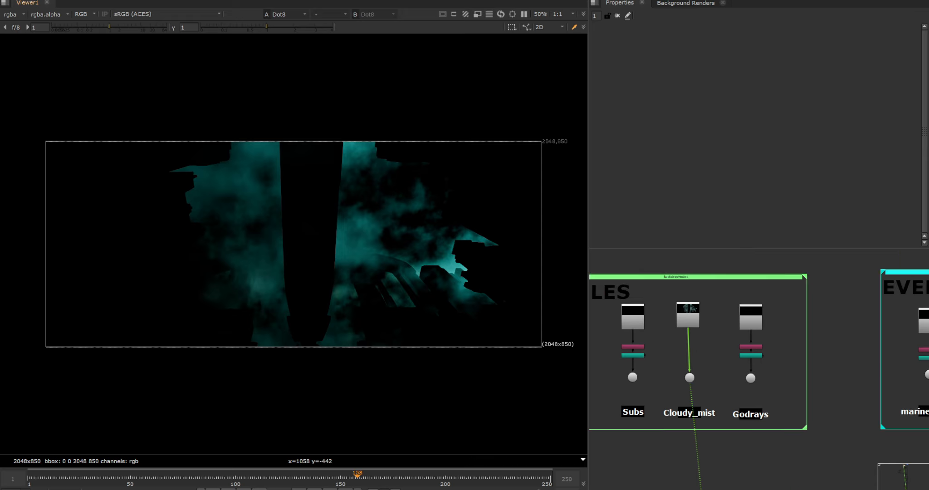
left_click(298, 489)
left_click(299, 489)
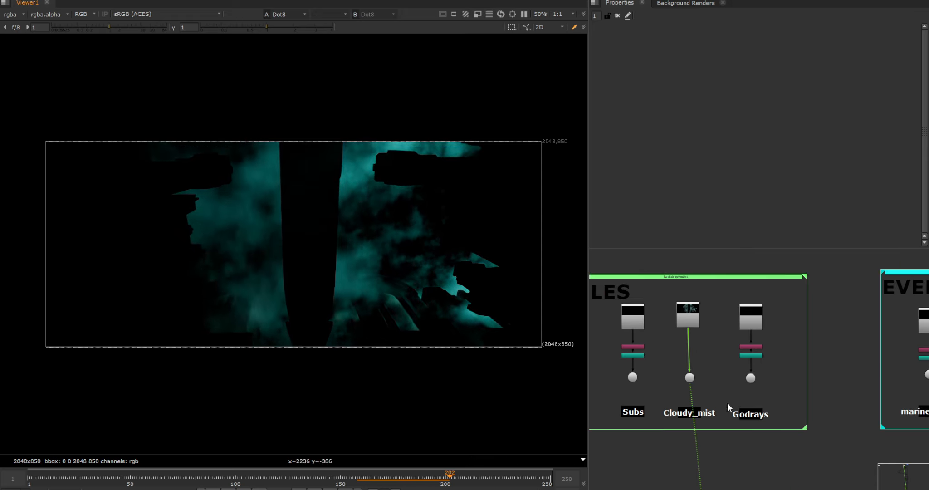
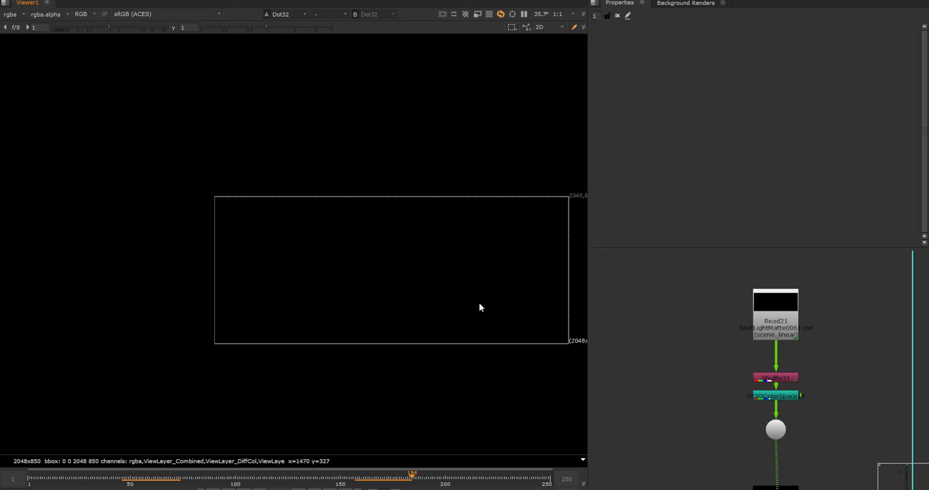
Combine the imported projection geometry and the shot camera in a Scene node and show it in the 3D viewer
left_click_drag(821, 410, 715, 469)
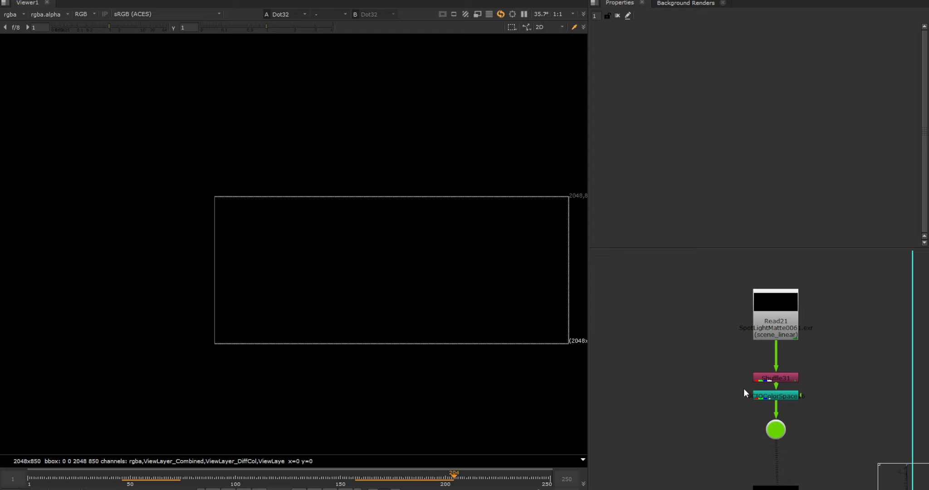
scroll(742, 389, "down", 5)
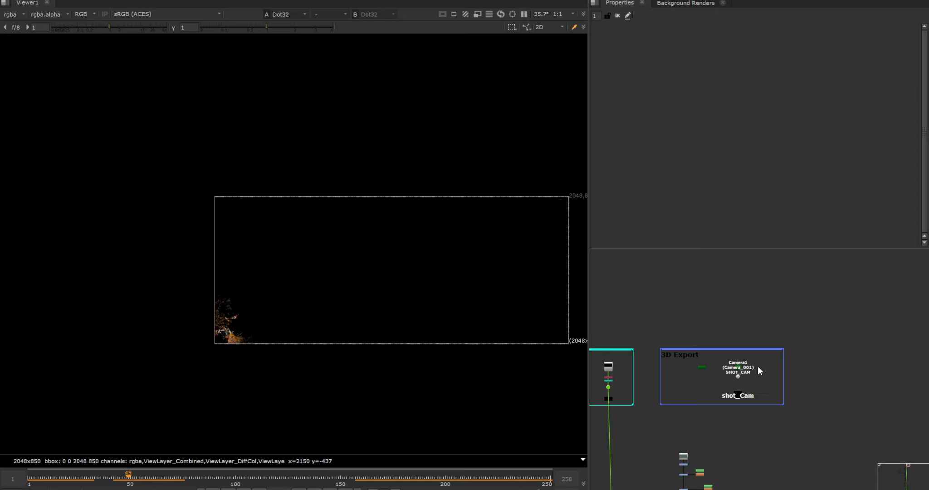
scroll(748, 370, "up", 5)
key("1")
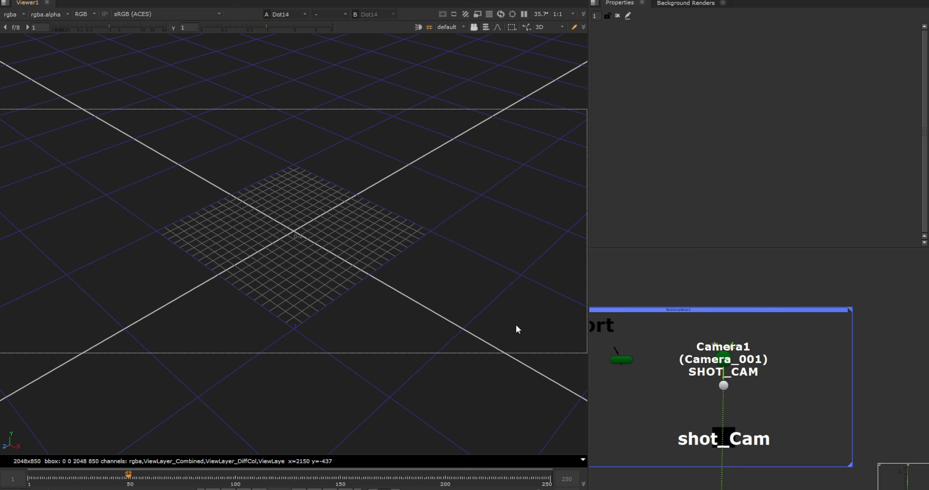
key("s")
key("c")
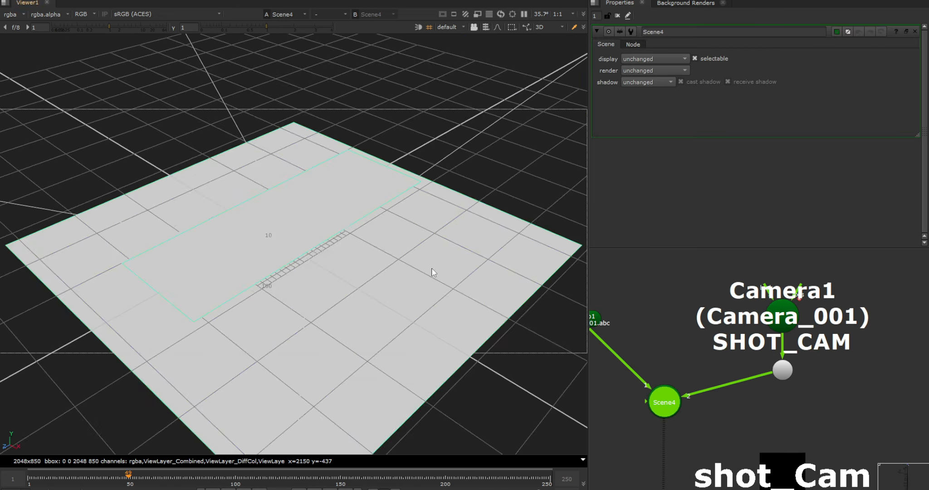
Inspect the shot camera and the two projection planes from a low side angle in the 3D view
left_click_drag(431, 271, 439, 159, "ctrl")
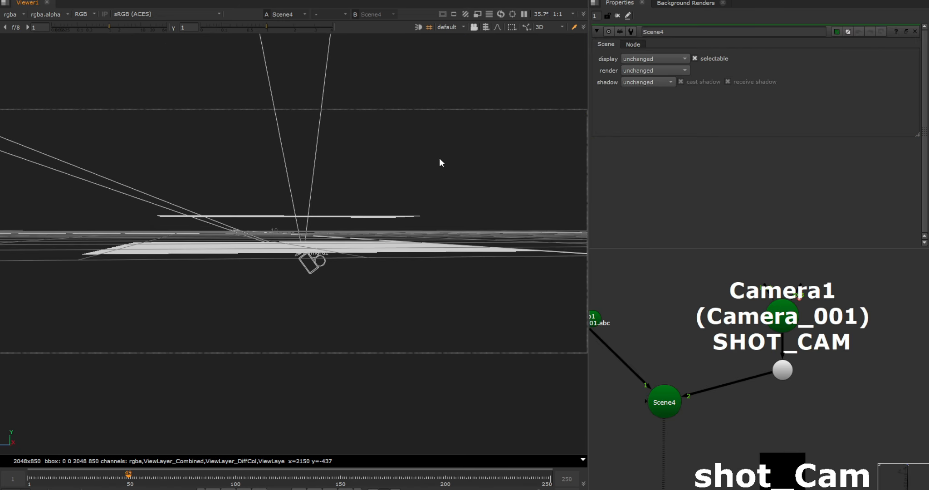
left_click(308, 261)
left_click(358, 248)
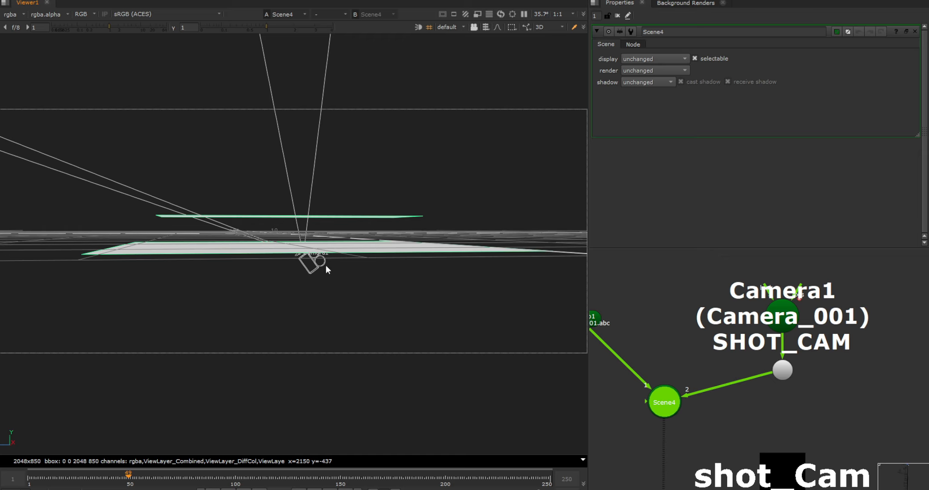
left_click_drag(325, 265, 310, 263, "ctrl")
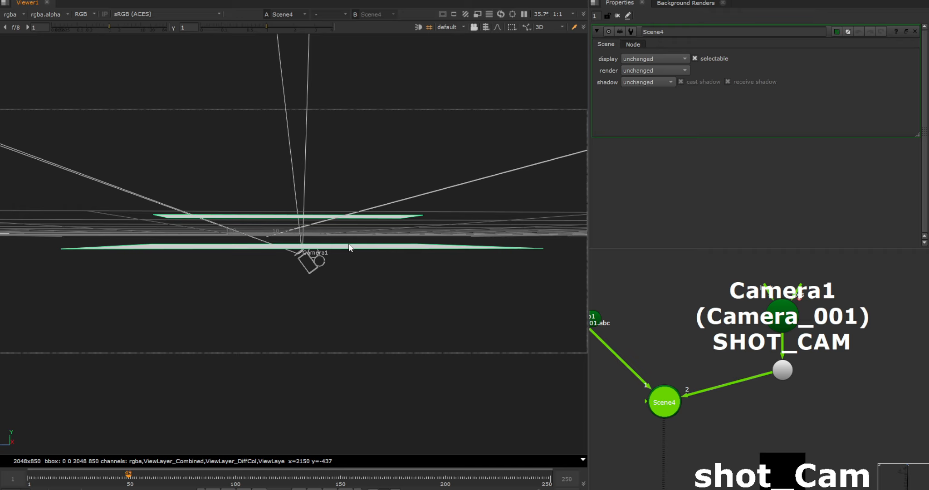
left_click_drag(348, 243, 326, 312, "ctrl")
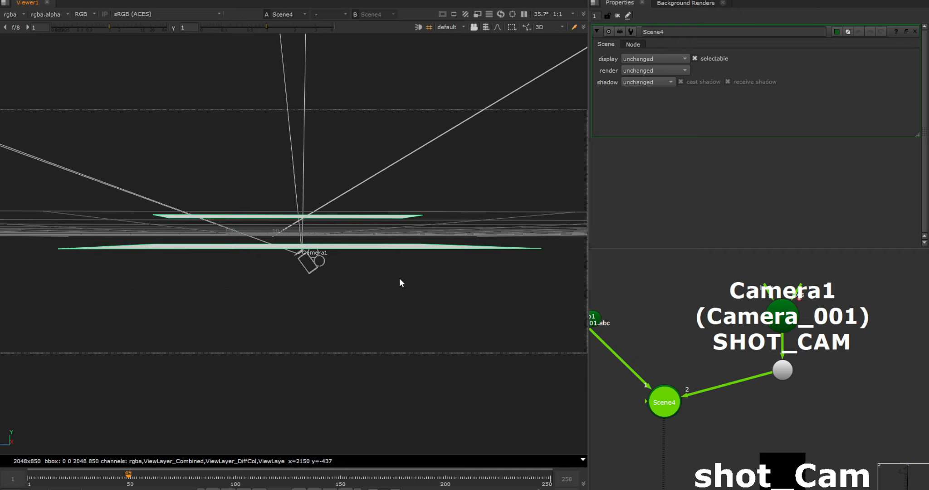
left_click(379, 215)
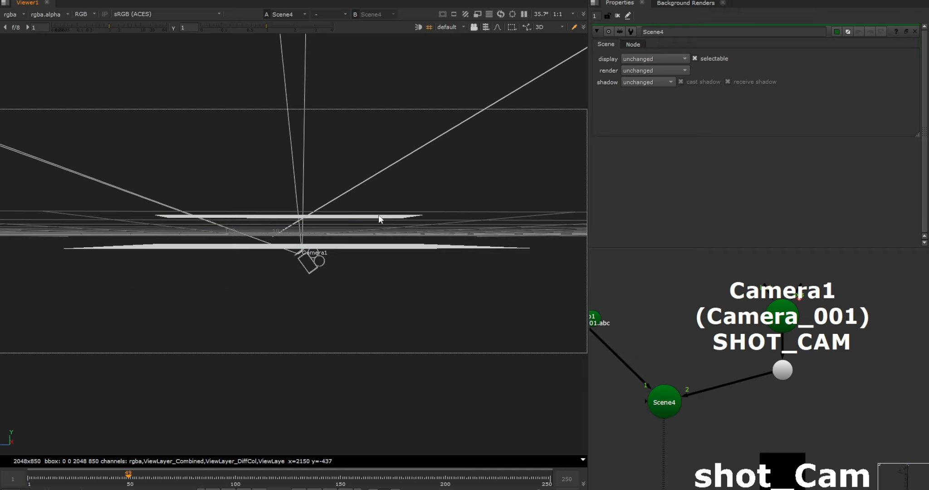
left_click_drag(333, 219, 377, 203, "ctrl")
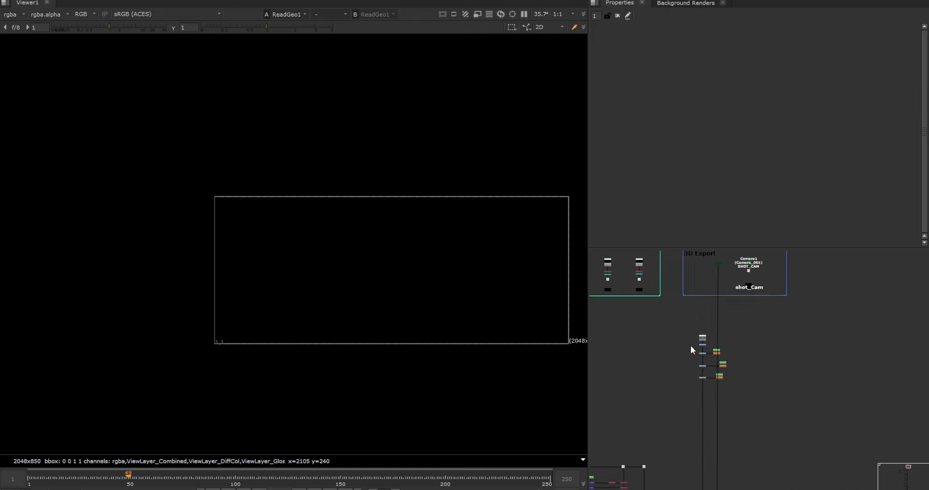
Review the labelled postage stamp outputs of the CYCLES and EVEE groups in the node graph
scroll(690, 345, "up", 2)
scroll(791, 362, "down", 3)
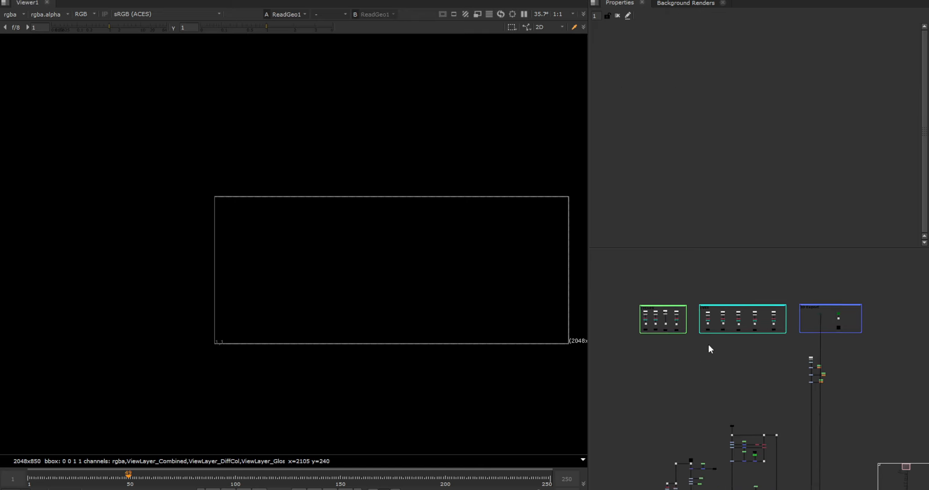
scroll(716, 338, "up", 3)
left_click_drag(742, 303, 638, 376)
middle_click_drag(848, 336, 729, 354)
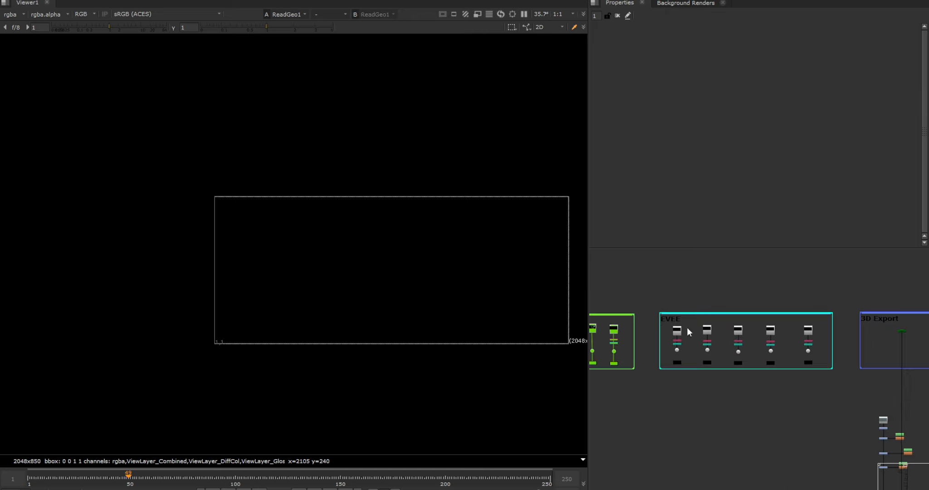
left_click_drag(657, 302, 802, 396)
middle_click_drag(737, 395, 879, 393)
scroll(725, 368, "up", 8)
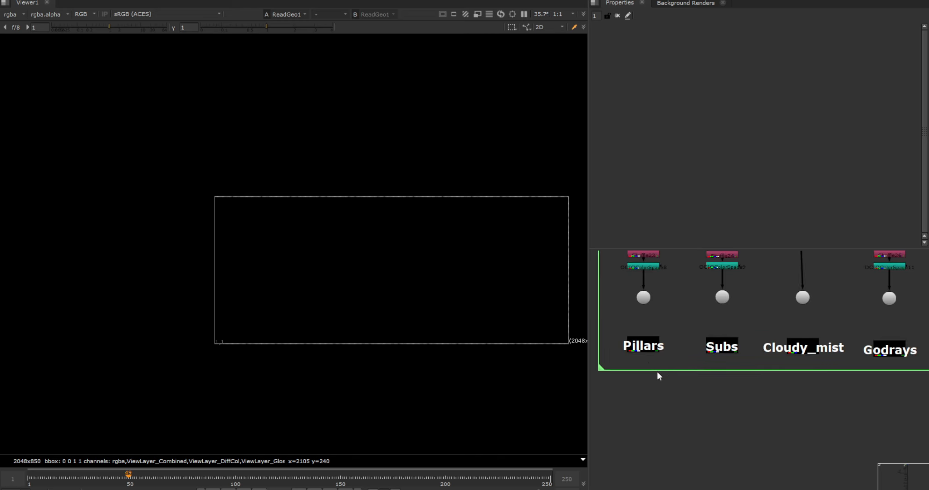
Display the Pillars, Godrays, Subs and Cloudy_mist postage stamps one after another in the viewer
key("1")
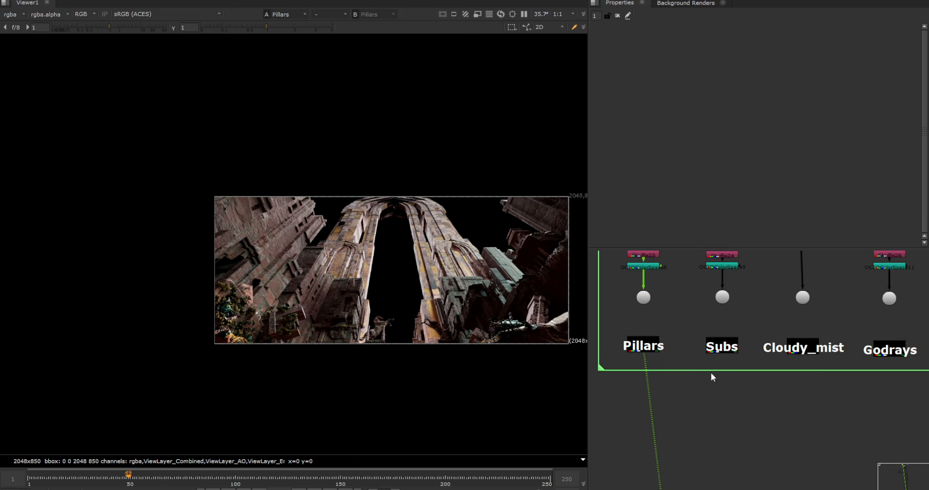
scroll(710, 370, "down", 4)
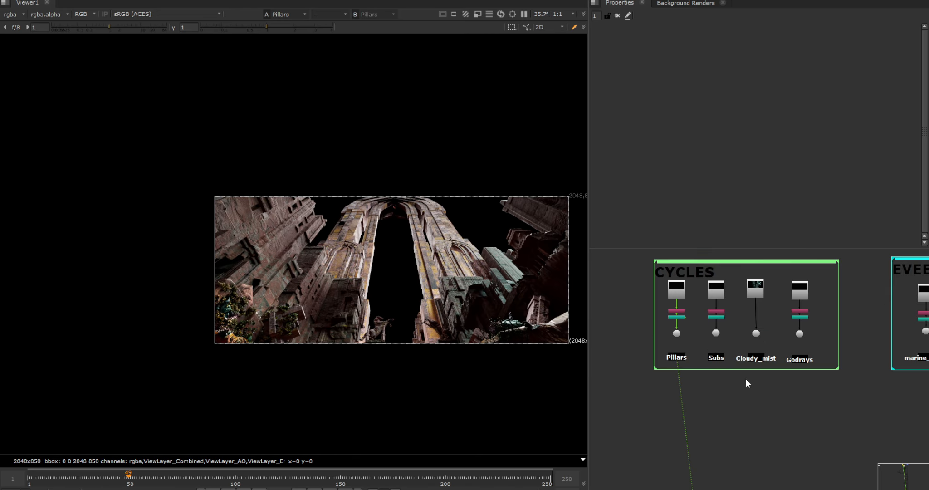
scroll(680, 344, "up", 3)
key("4")
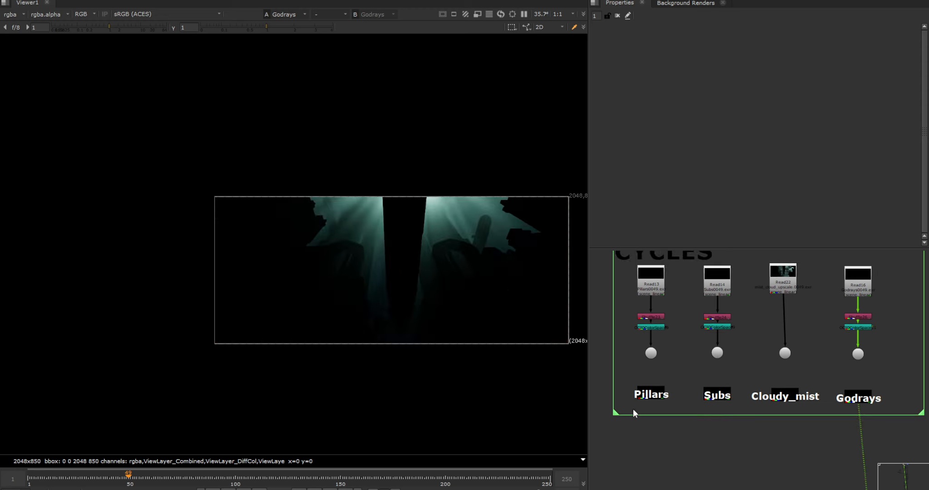
left_click(665, 395)
key("1")
left_click(720, 398)
key("1")
left_click(790, 395)
key("1")
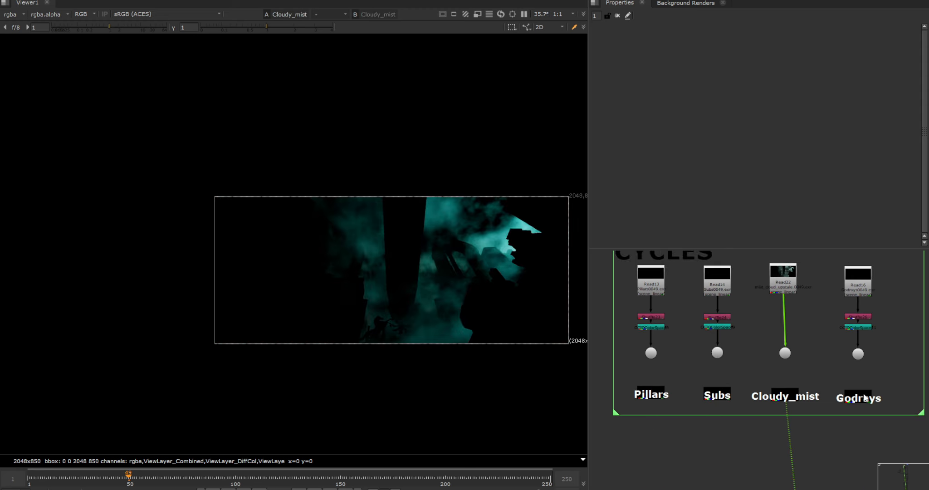
Open the Godrays postage stamp's properties and inspect how it connects to its render branch
double_click(864, 391)
middle_click_drag(864, 391, 811, 391)
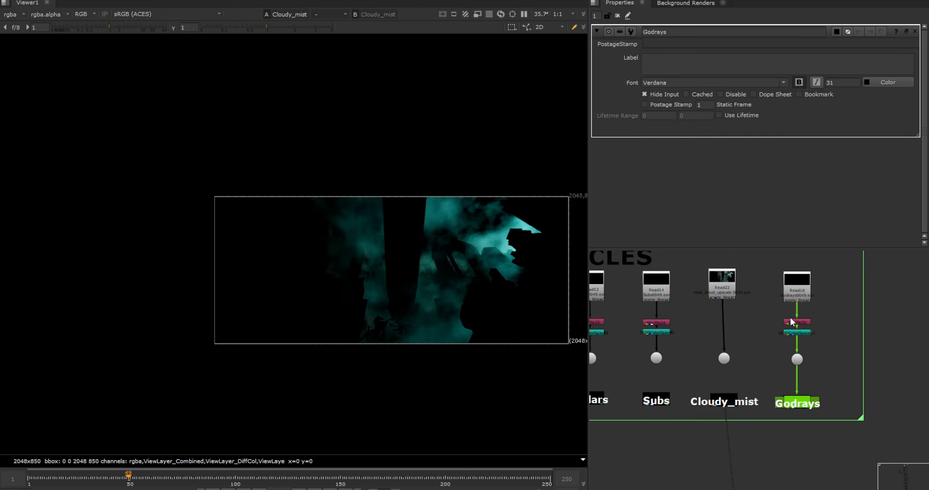
left_click_drag(824, 368, 767, 413)
scroll(779, 373, "down", 6)
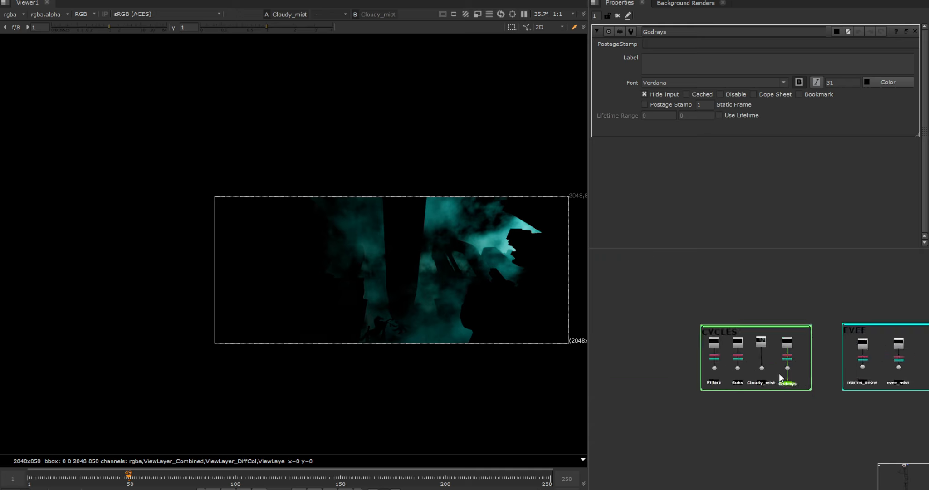
scroll(772, 332, "up", 7)
View the teal Constant4 background in the viewer and select its node above the Grade and Roto chain
key("1")
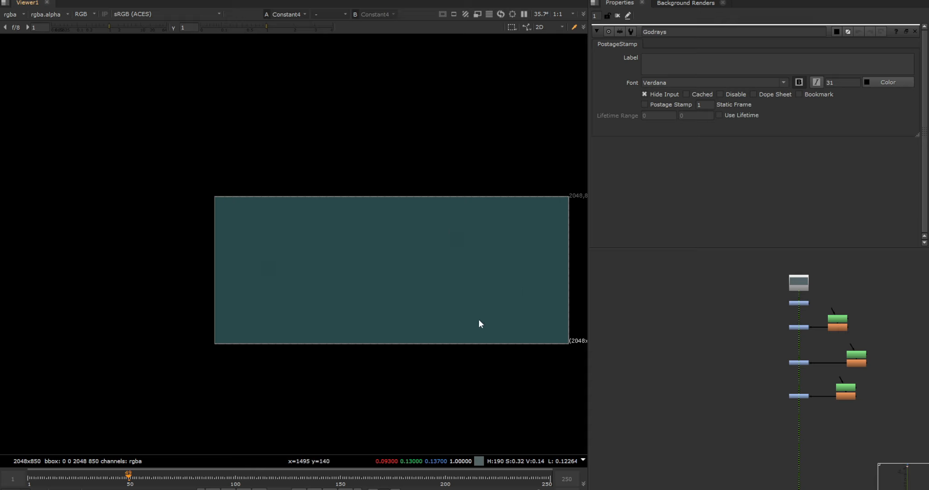
scroll(772, 298, "up", 4)
left_click(826, 265)
middle_click_drag(827, 265, 742, 321)
scroll(741, 321, "up", 2)
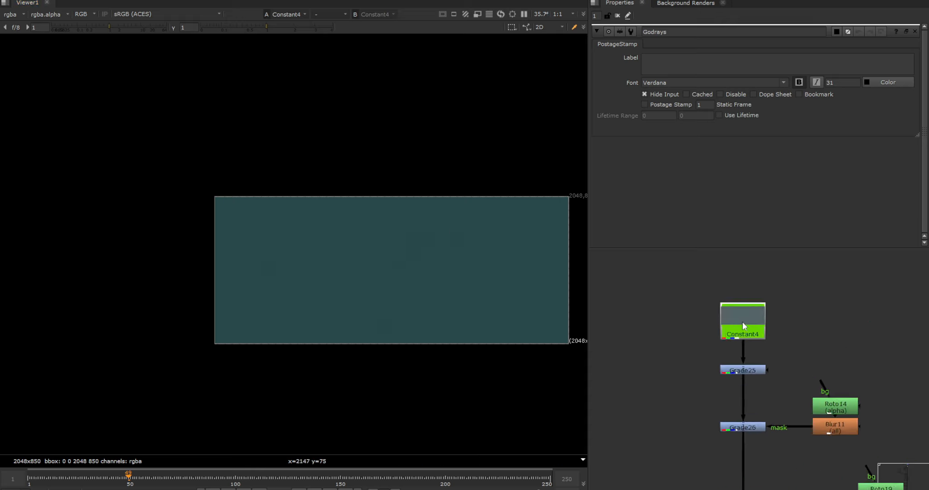
Compare the Constant4, Grade25 and Grade26 background results in the viewer, inspect the Roto14 mask and open Grade26's properties
key("1")
left_click_drag(816, 350, 709, 397)
key("1")
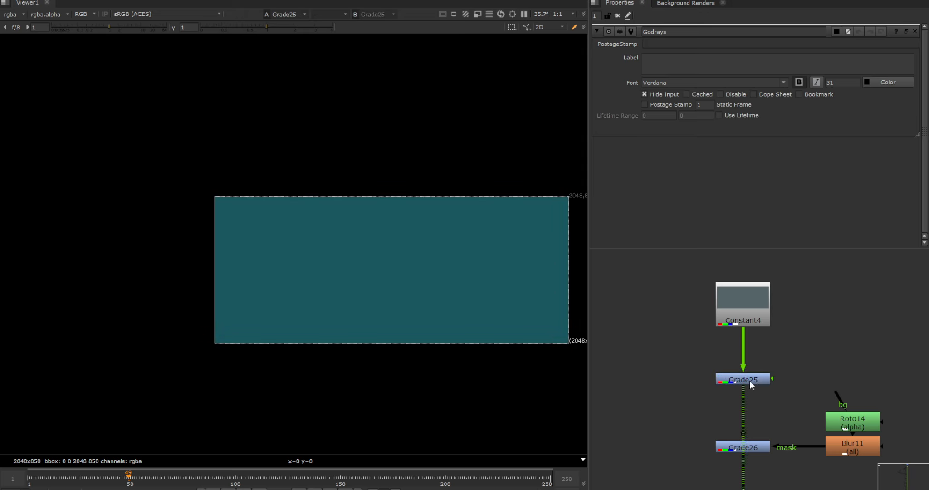
middle_click_drag(766, 410, 787, 349)
scroll(801, 346, "down", 3)
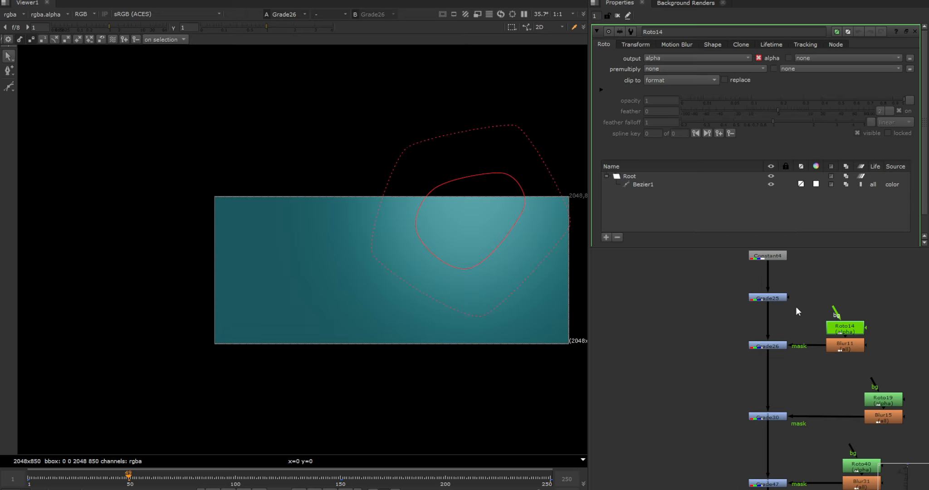
left_click_drag(797, 303, 853, 353)
double_click(774, 344)
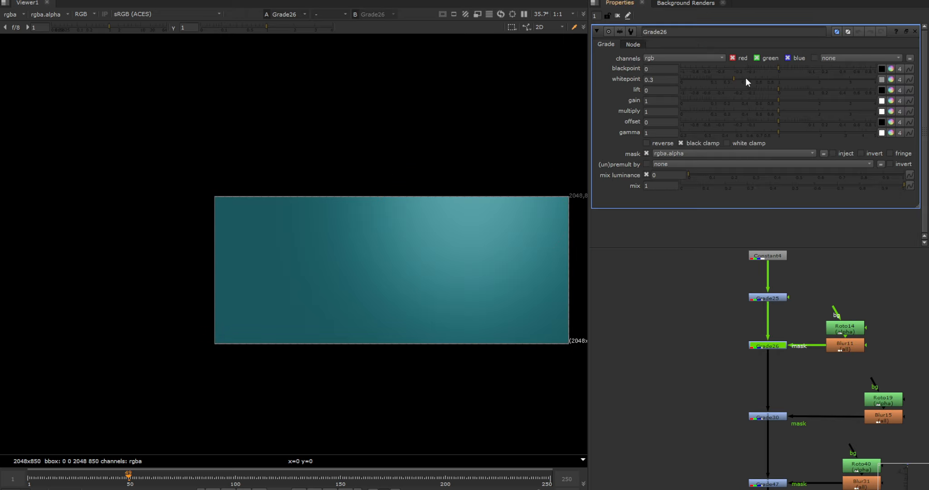
View the Grade30 and Grade47 results in turn, inspecting the Roto19 mask and Grade47's properties
left_click(774, 416)
key("1")
middle_click_drag(771, 411, 746, 387)
left_click_drag(727, 373, 799, 424)
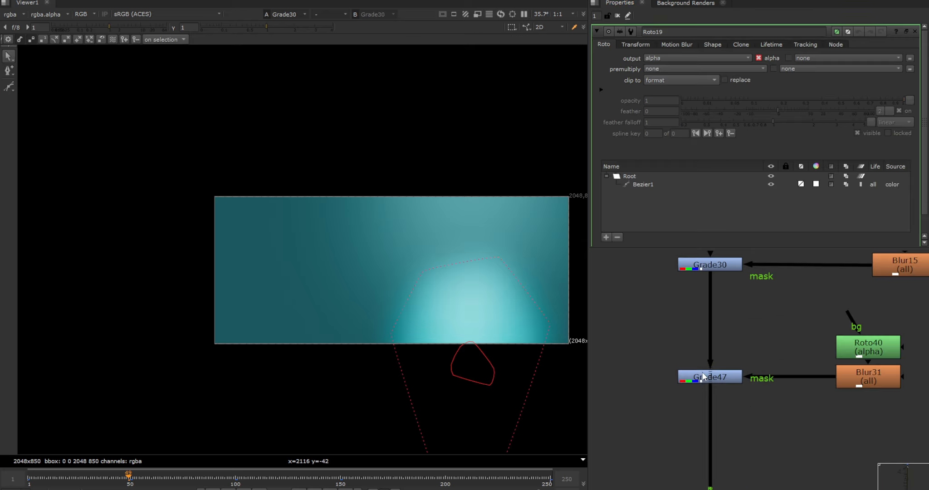
double_click(703, 376)
key("1")
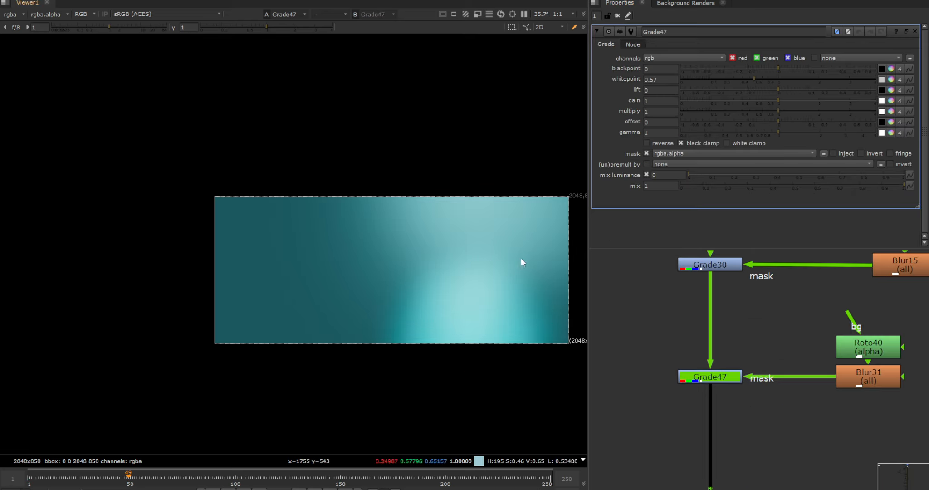
Examine the background chain of masked Grade nodes together with their Roto and Blur masks
scroll(732, 380, "down", 5)
left_click_drag(751, 434, 694, 275)
scroll(699, 380, "up", 2)
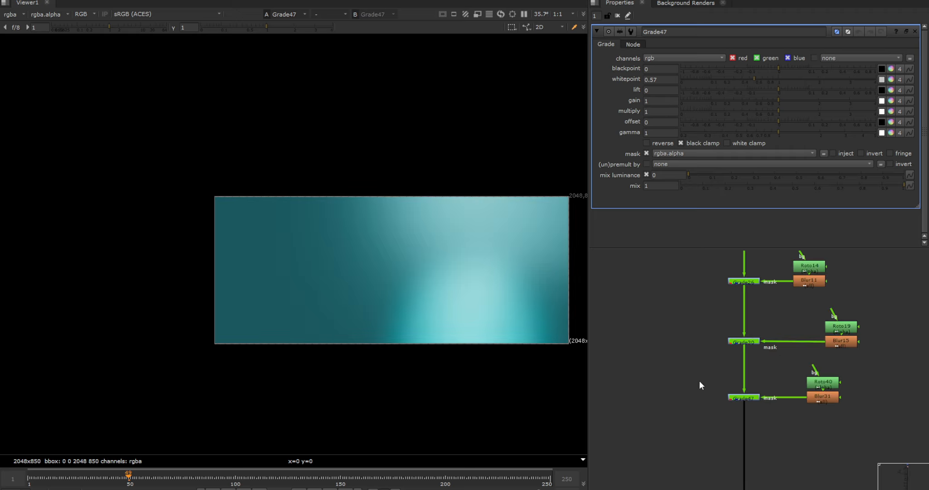
left_click_drag(699, 385, 768, 414)
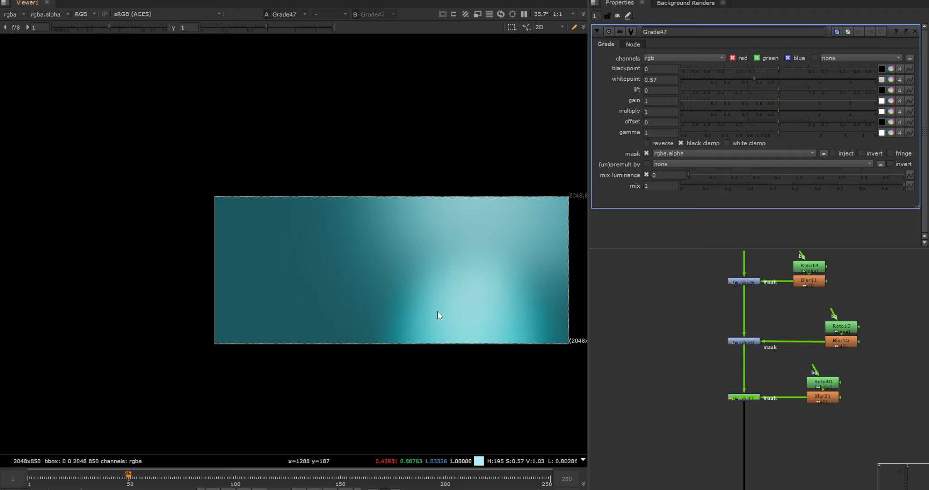
key("ctrl+t")
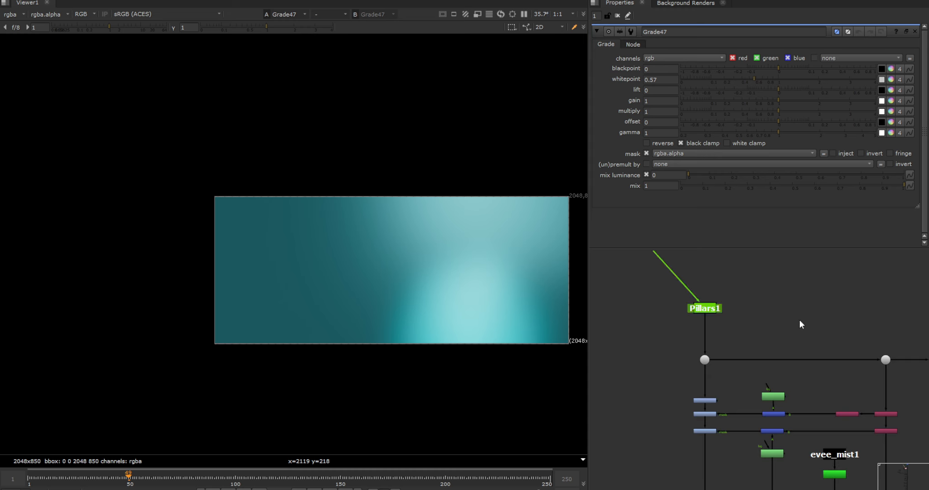
Display the Pillars1 postage stamp in the viewer
left_click(799, 321)
left_click(708, 310)
key("1")
left_click(689, 314)
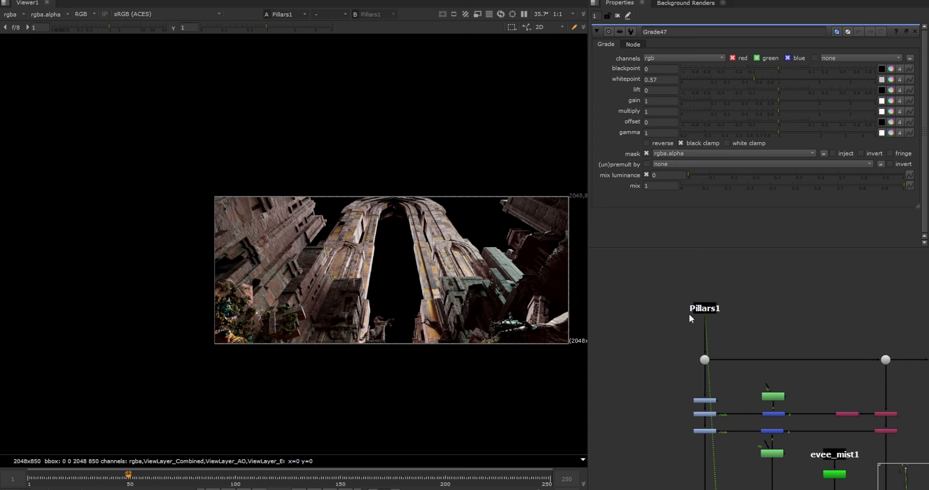
View ColorCorrect6 below Pillars1 and examine its master, shadows, midtones and highlights settings
scroll(752, 316, "down", 1)
middle_click_drag(752, 315, 723, 270)
scroll(684, 344, "up", 4)
double_click(693, 342)
key("1")
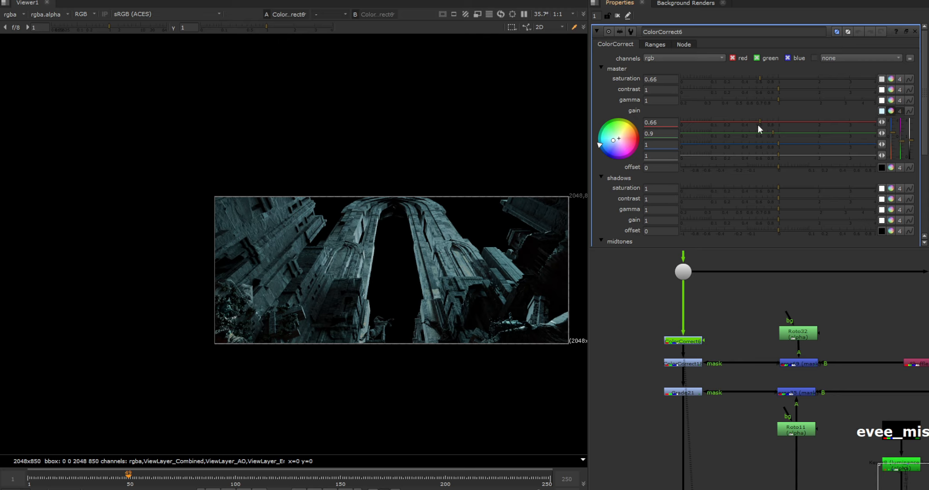
scroll(760, 125, "down", 6)
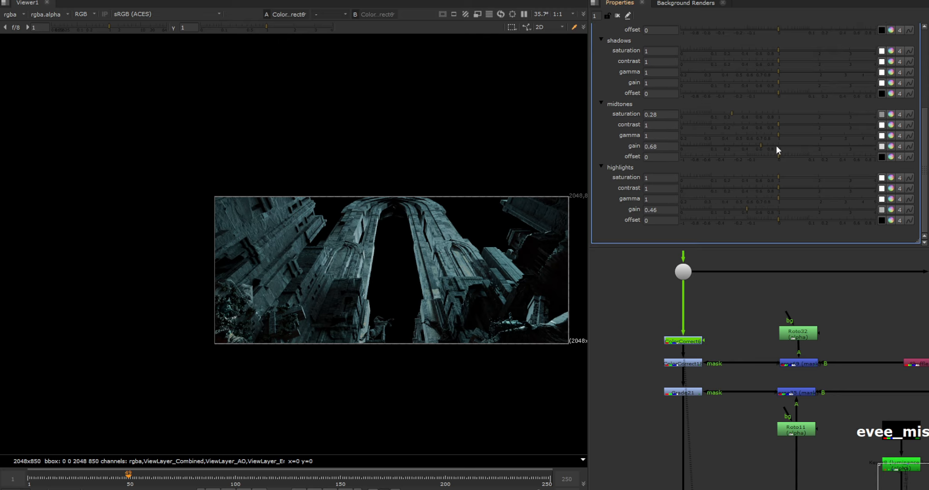
Try resetting ColorCorrect6's midtones gain, highlights gain and midtones saturation to 1, and undo all three resets
left_click(773, 144, "ctrl")
left_click(768, 209, "ctrl")
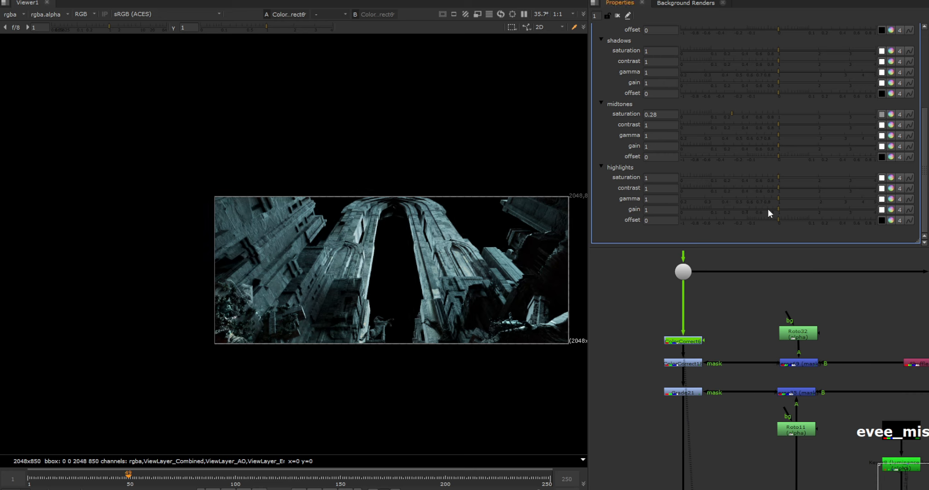
left_click(772, 113, "ctrl")
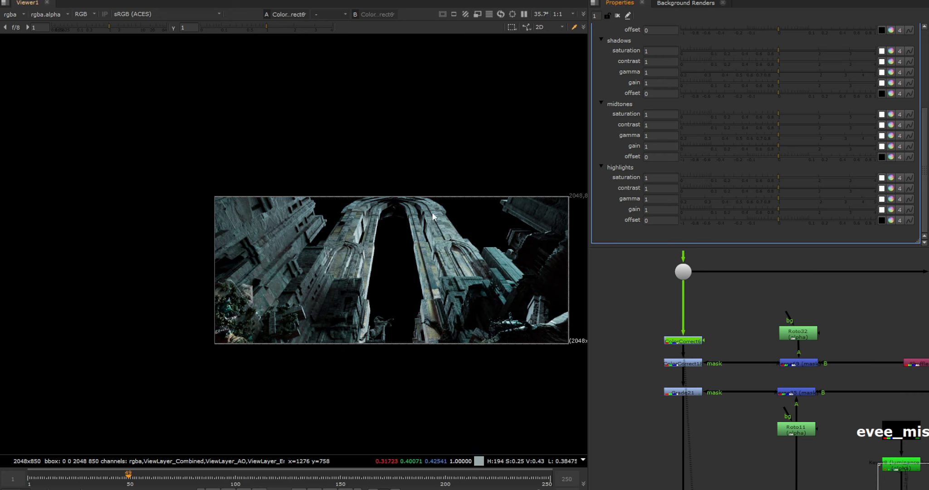
key("ctrl+z")
key("ctrl+z")
key("ctrl+z")
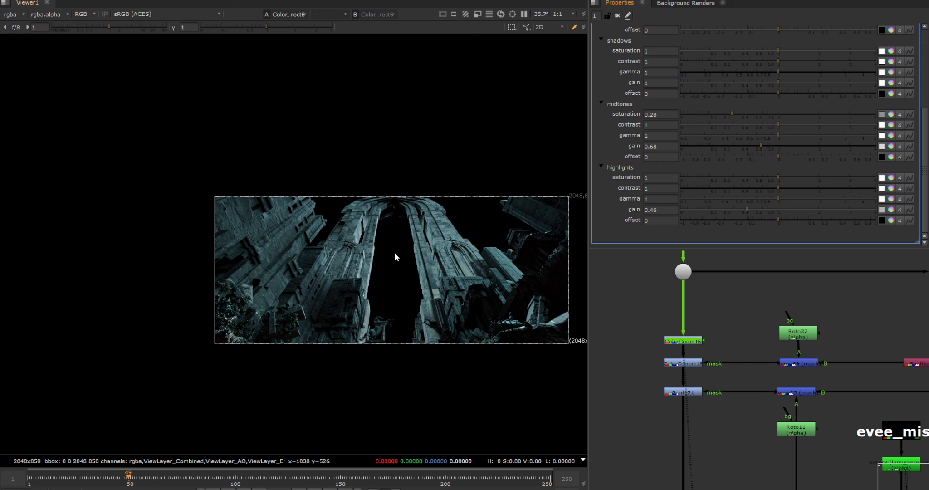
Inspect ColorCorrect18's properties and display the Shuffle25 normal pass and the Shuffle38 green-channel mask that feed it
scroll(346, 237, "up", 2)
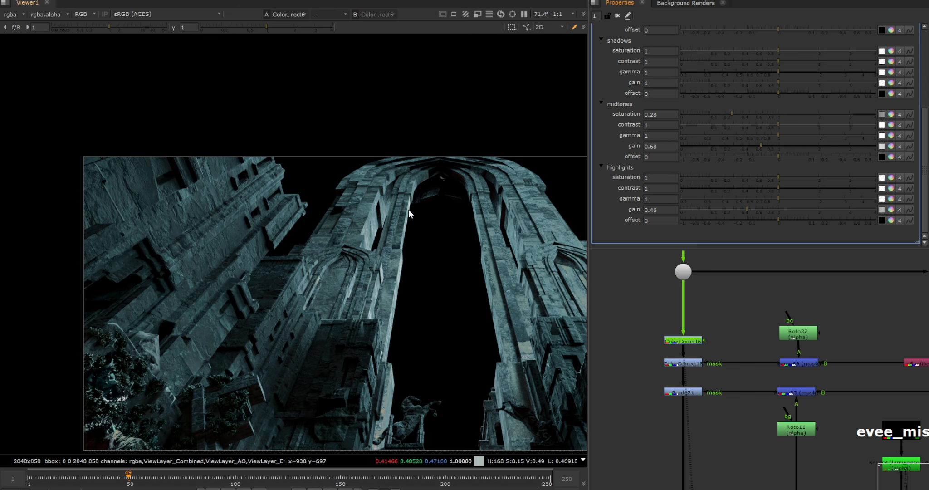
double_click(685, 364)
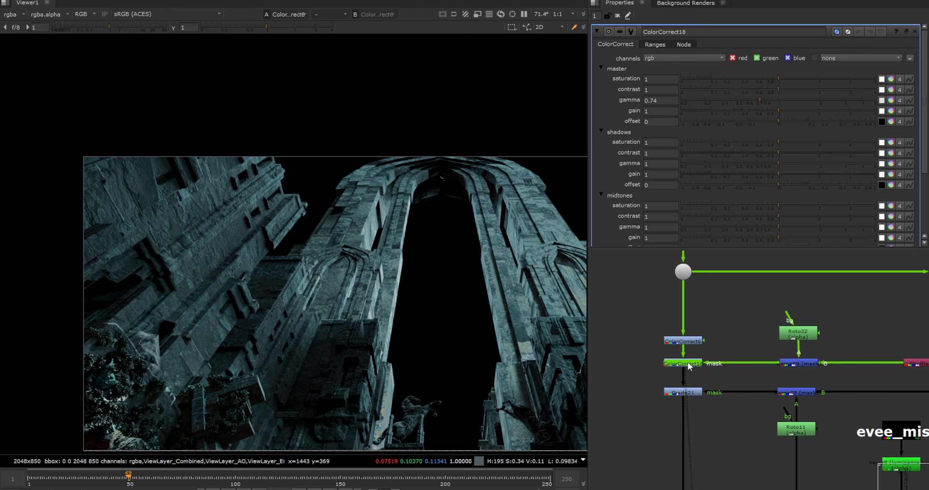
scroll(687, 362, "down", 3)
middle_click_drag(846, 362, 738, 376)
scroll(738, 376, "up", 3)
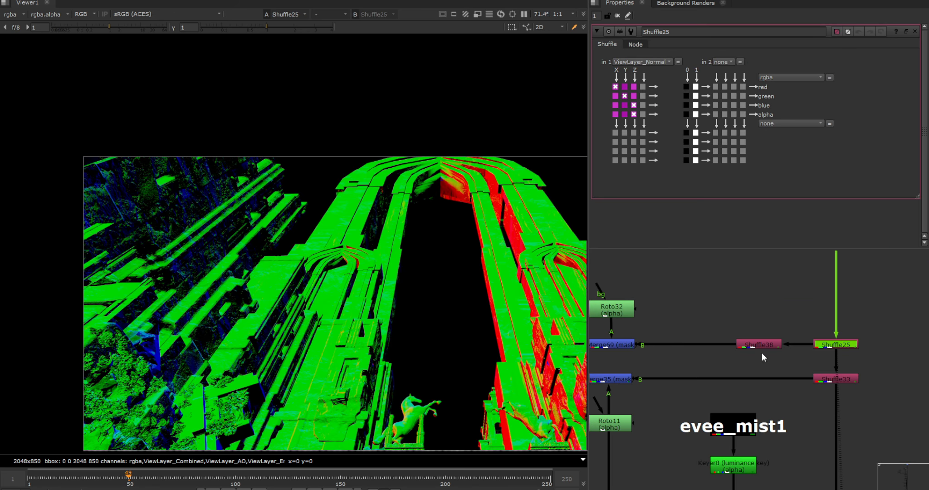
double_click(764, 344)
key("1")
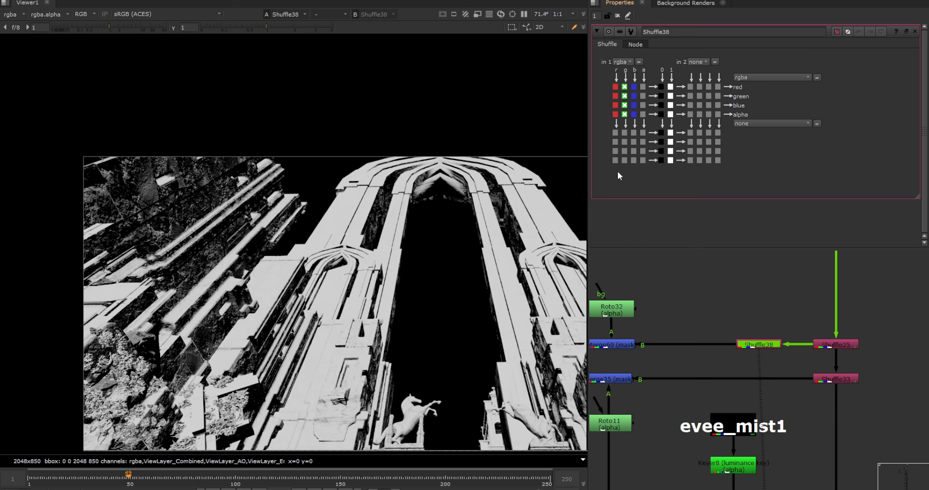
Display the Merge69 mask that combines Shuffle38 with Roto32
middle_click_drag(719, 356, 799, 354)
left_click(690, 343)
key("1")
left_click(637, 318)
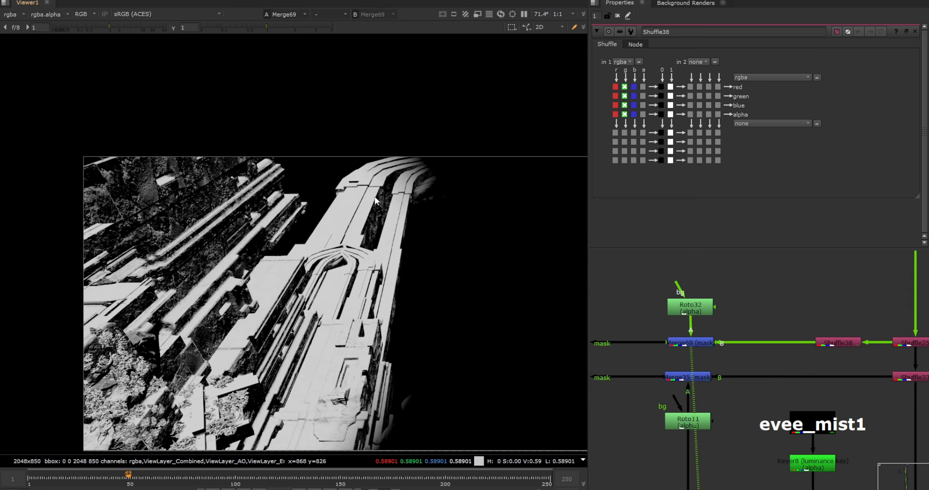
View ColorCorrect18 in the viewer and toggle it off and on to compare its masked effect on the pillars
scroll(750, 378, "down", 4)
middle_click_drag(688, 383, 729, 349)
scroll(728, 356, "up", 3)
double_click(734, 343)
key("1")
scroll(729, 350, "up", 2)
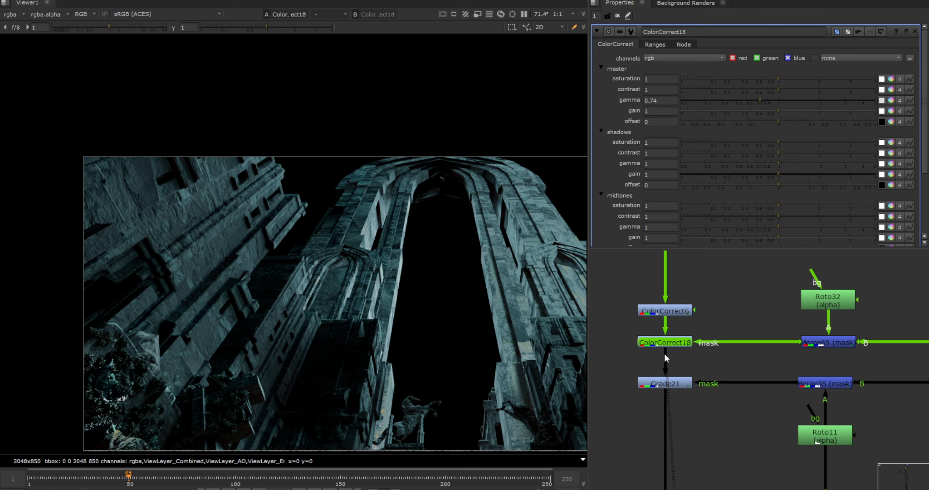
key("d")
key("d")
key("d")
key("d")
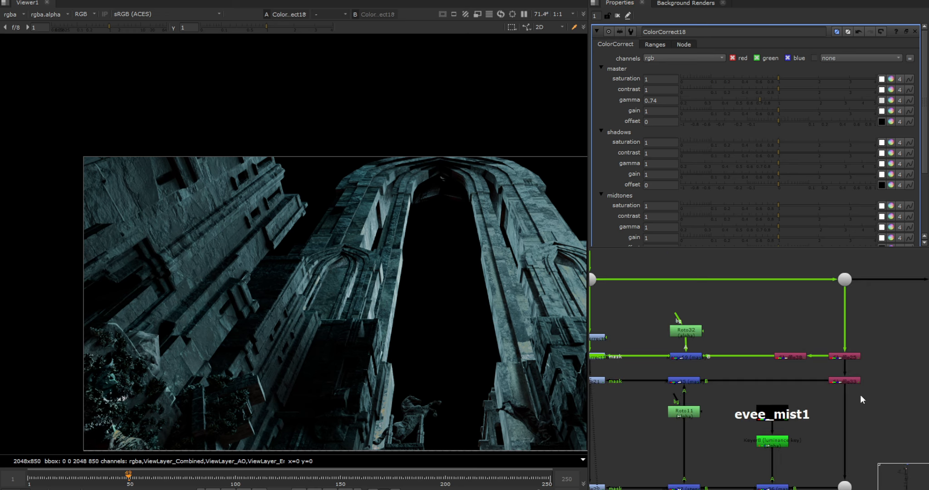
Inspect the Shuffle33 mask branch through Merge35, open Grade21's properties and view its result close up
double_click(849, 381)
key("1")
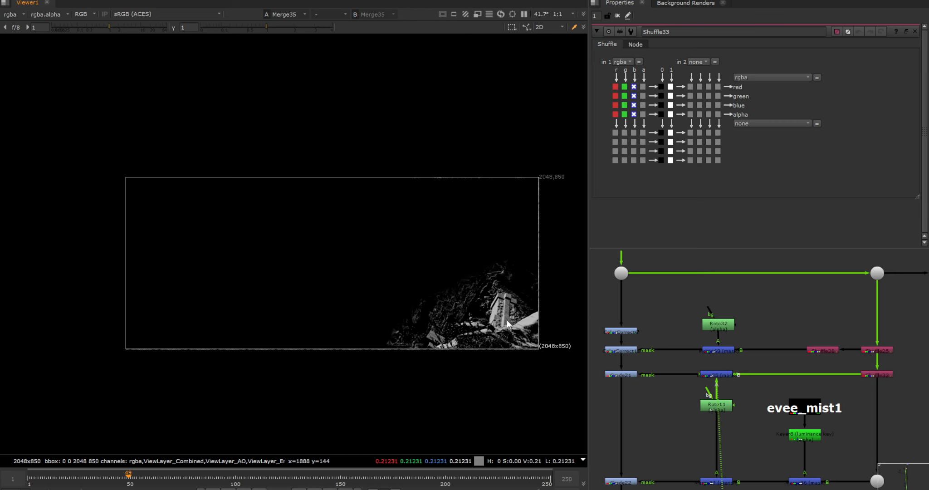
double_click(625, 373)
scroll(625, 373, "up", 3)
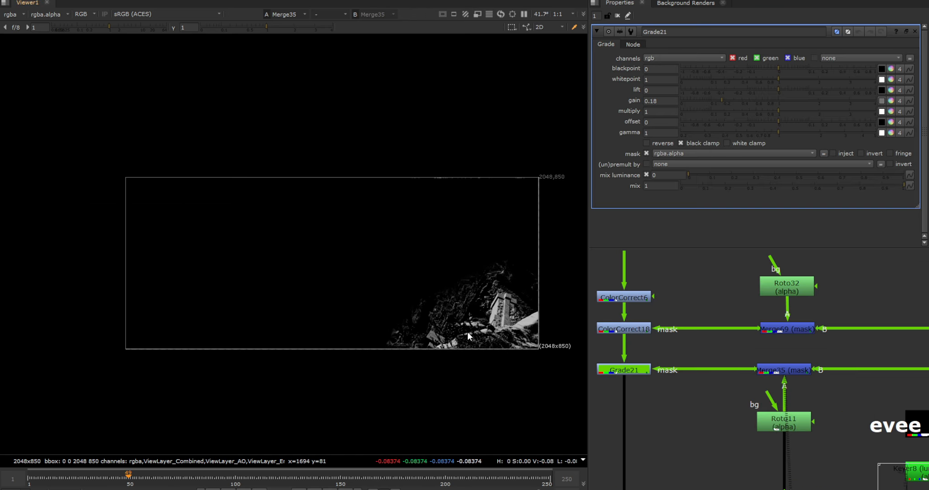
key("1")
scroll(537, 323, "up", 5)
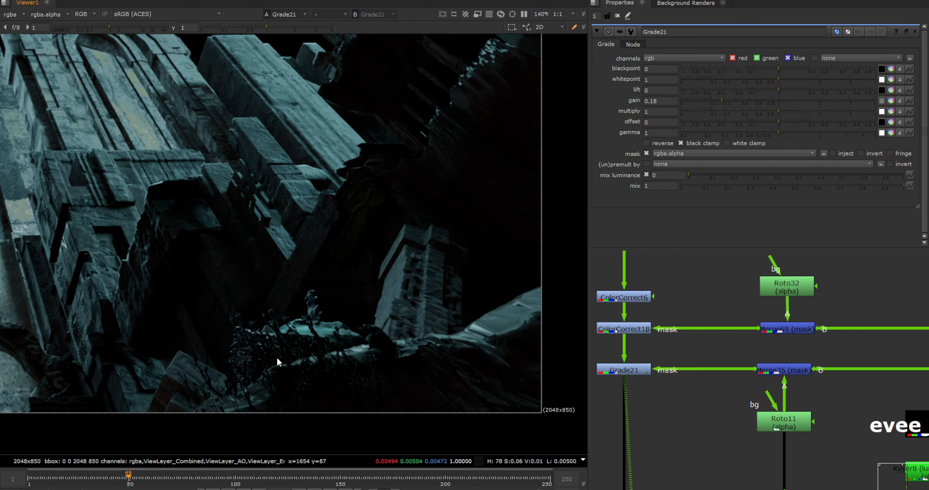
Toggle Grade21 to compare its darkening effect and open the Roto11 shape that limits its mask
left_click(632, 370)
key("d")
double_click(768, 356)
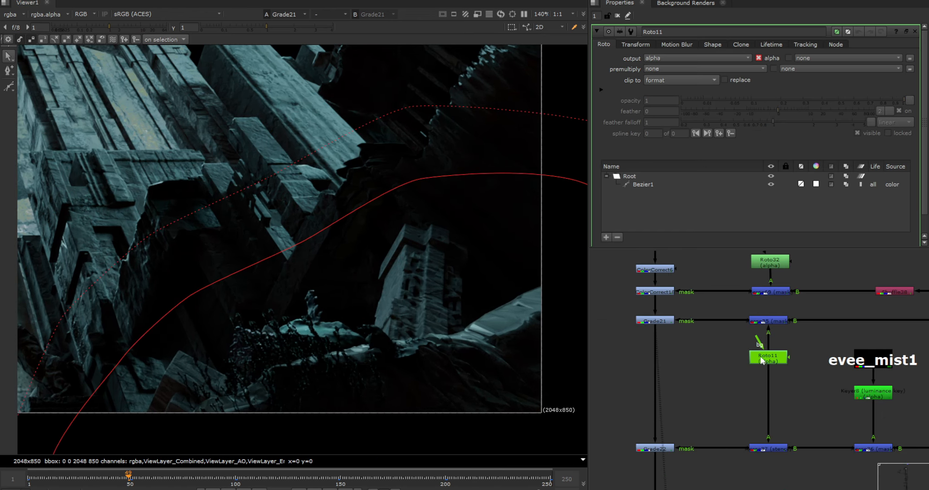
Display the Shuffle33 pass feeding the evee_mist1 mask branch of Grade22
scroll(417, 276, "down", 3)
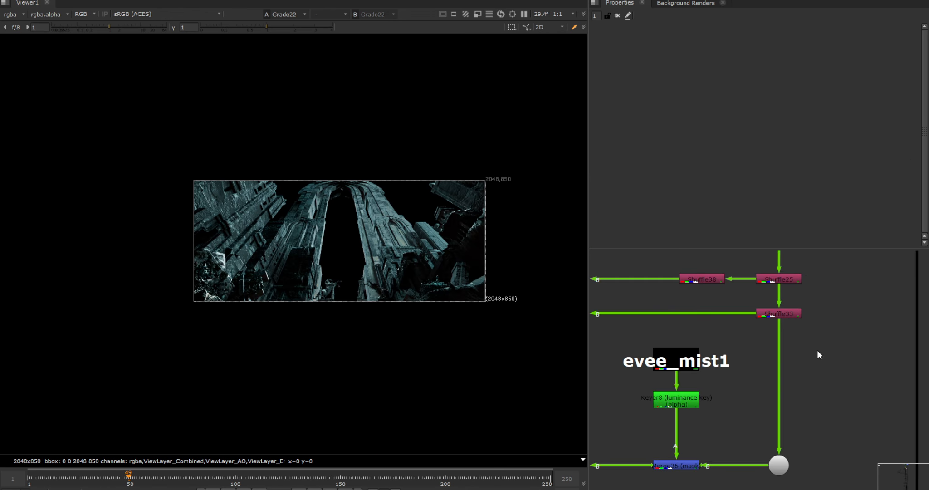
left_click(791, 315)
key("1")
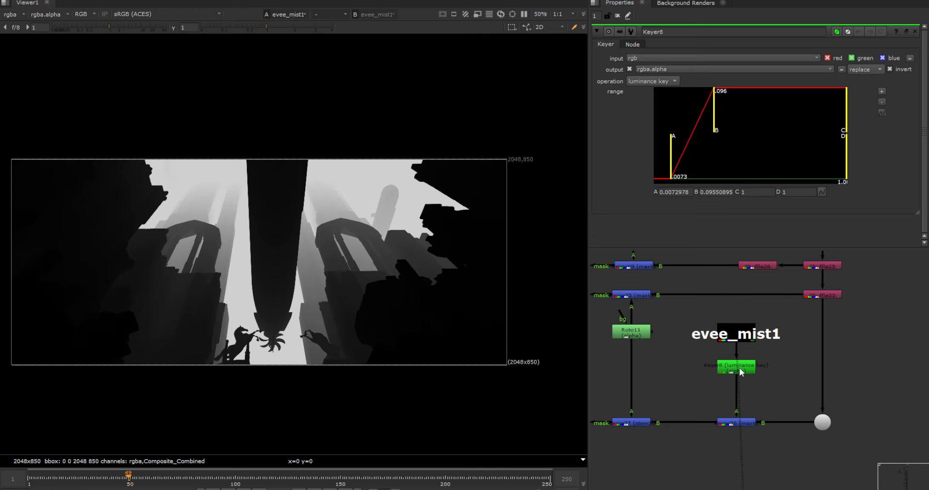
View the outputs of Keyer8, Merge36 and Merge37 in turn to examine how the depth mask is built
left_click(739, 367)
key("1")
left_click_drag(789, 354, 679, 402)
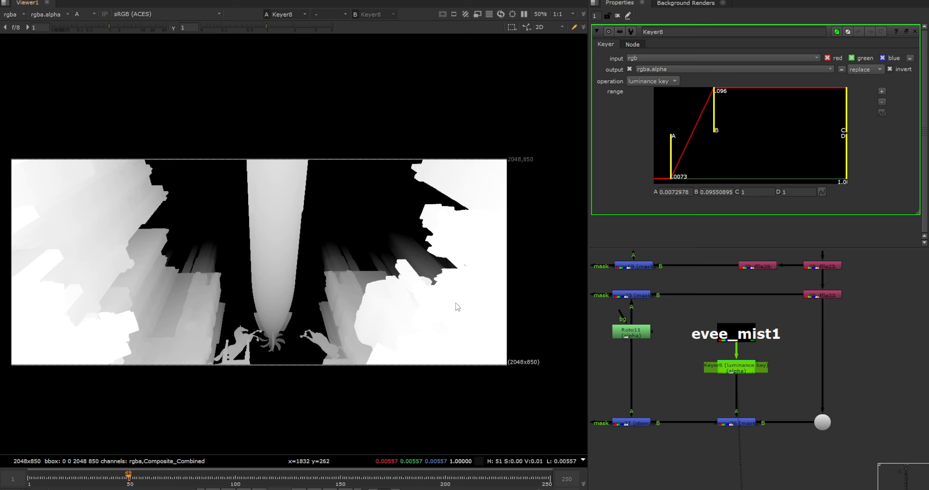
left_click(739, 421)
key("1")
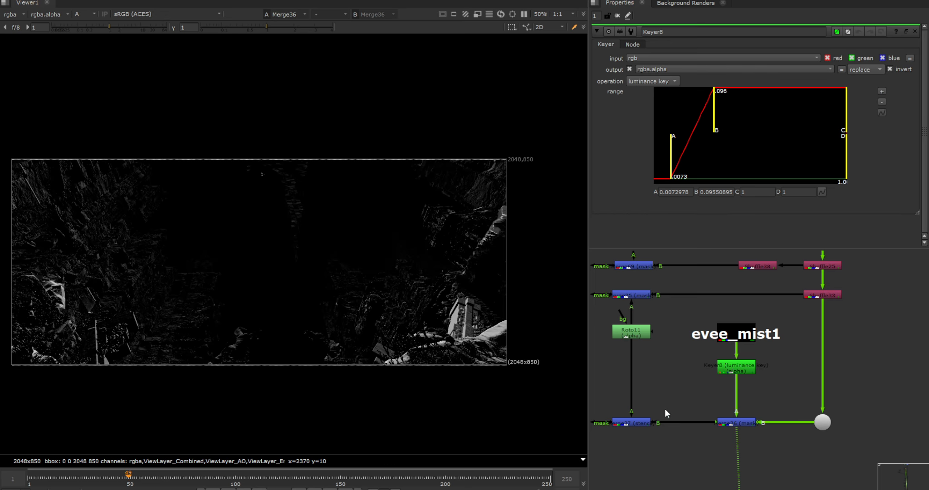
left_click(634, 422)
key("1")
middle_click_drag(635, 425, 719, 430)
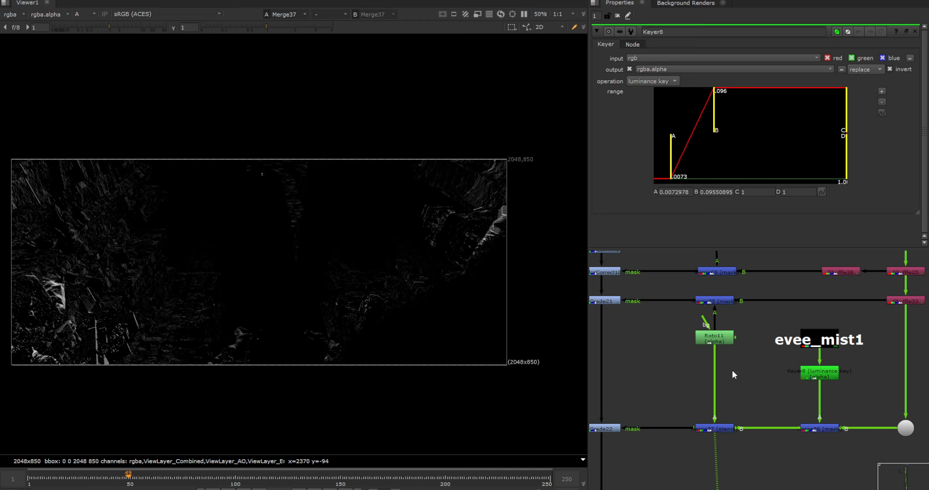
View Grade22 in colour and toggle the node off and on to compare its effect on the pillars
left_click(733, 427)
left_click(610, 428)
key("1")
key("a")
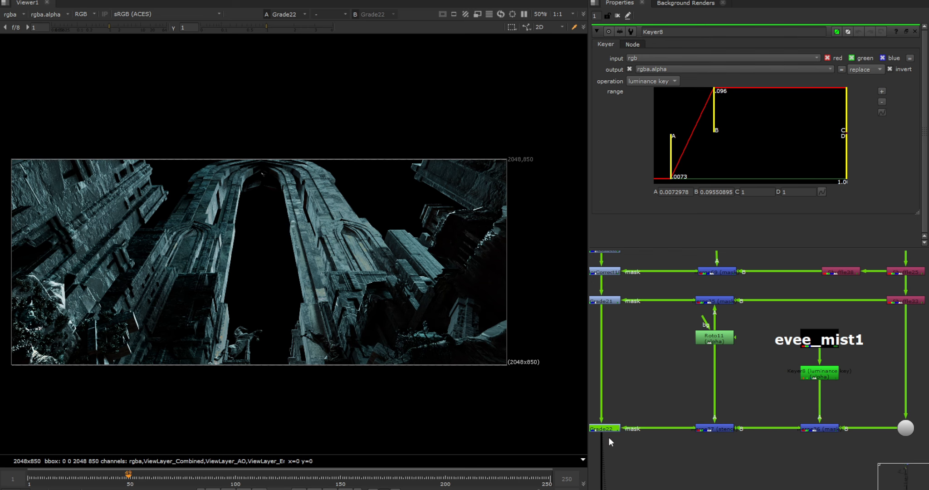
middle_click_drag(291, 315, 411, 317)
key("d")
key("d")
key("d")
key("d")
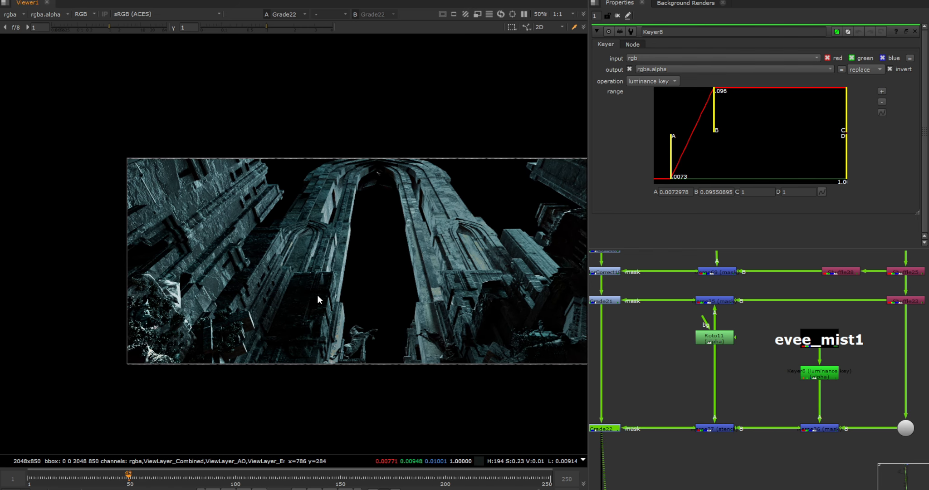
View the ambient occlusion pass from Shuffle32 with its properties open, and examine the alpha of the connected luminance keyer Keyer9 close up
scroll(801, 381, "down", 6)
scroll(821, 412, "up", 6)
double_click(819, 391)
key("1")
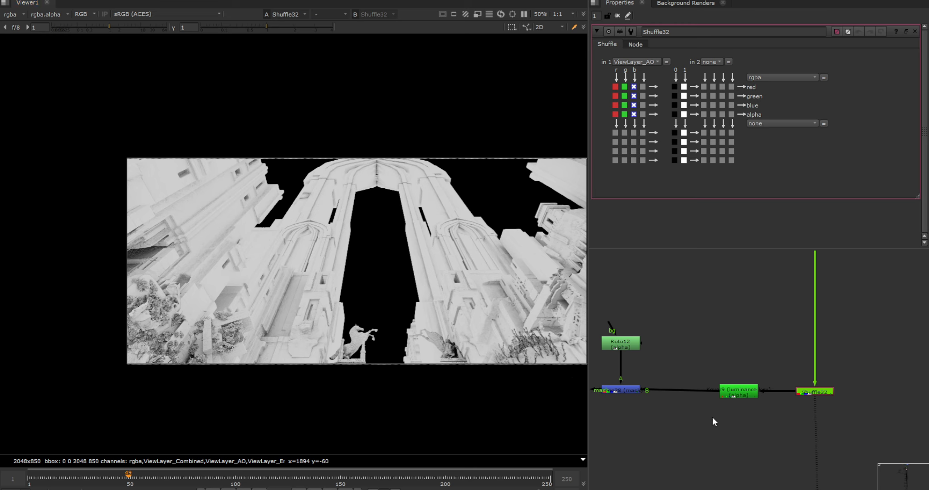
left_click(735, 391)
key("1")
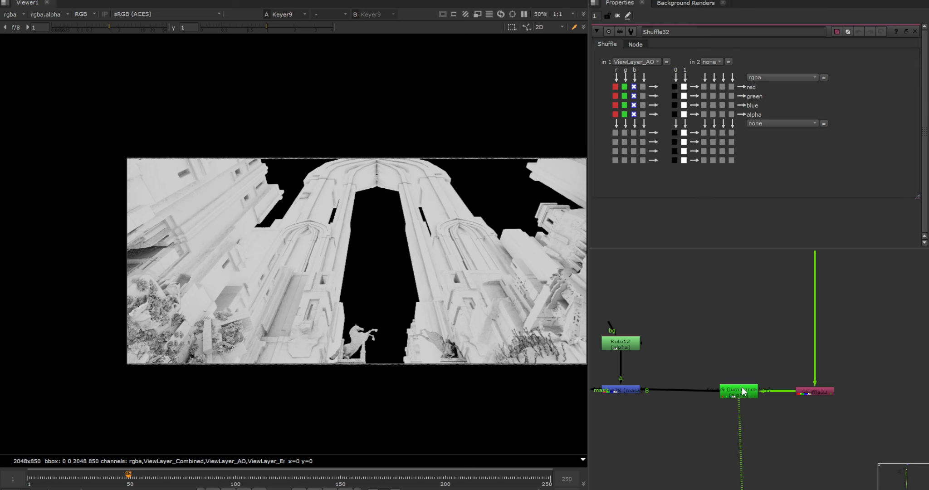
key("a")
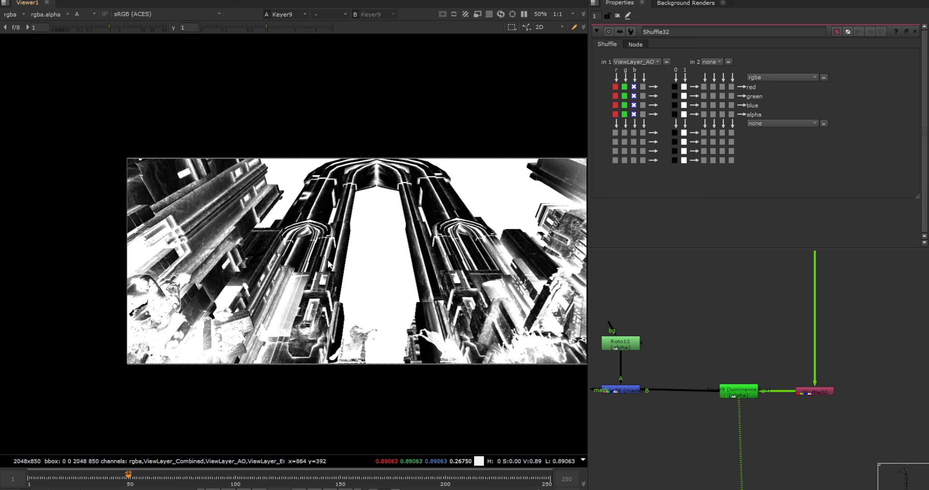
scroll(337, 200, "up", 2)
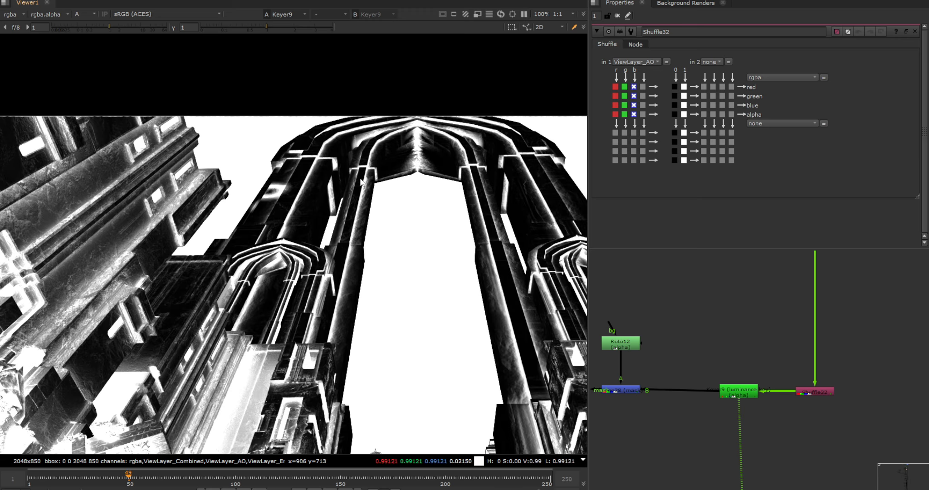
View the alpha of Merge38 to examine the occlusion mask limited by Roto12
middle_click_drag(628, 392, 743, 376)
left_click(743, 376)
key("1")
scroll(500, 311, "down", 5)
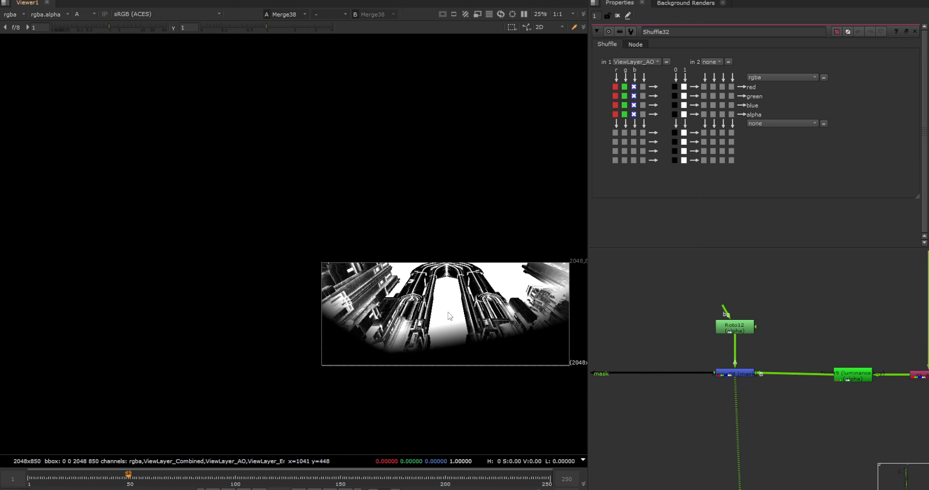
View Grade23 in colour and toggle the node to compare its effect on the pillars close up
middle_click_drag(632, 401, 758, 413)
left_click(640, 385)
key("1")
key("a")
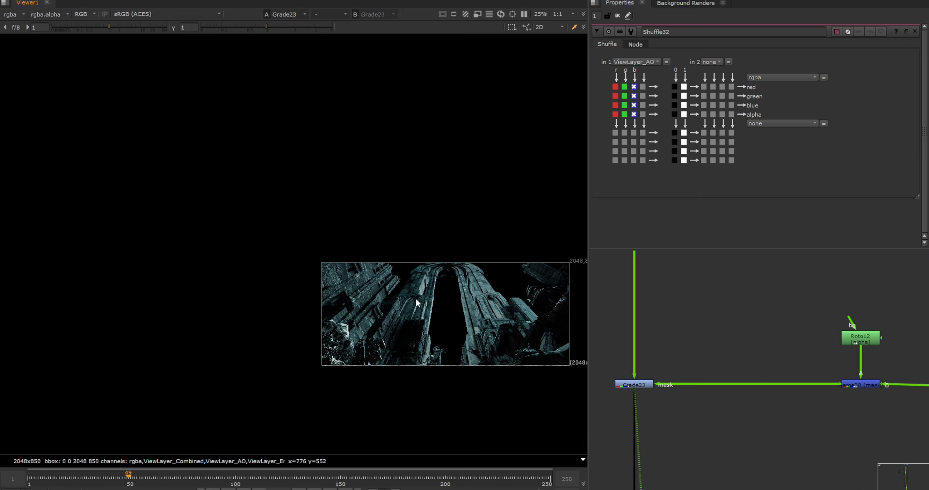
scroll(658, 381, "up", 2)
left_click(629, 386)
key("d")
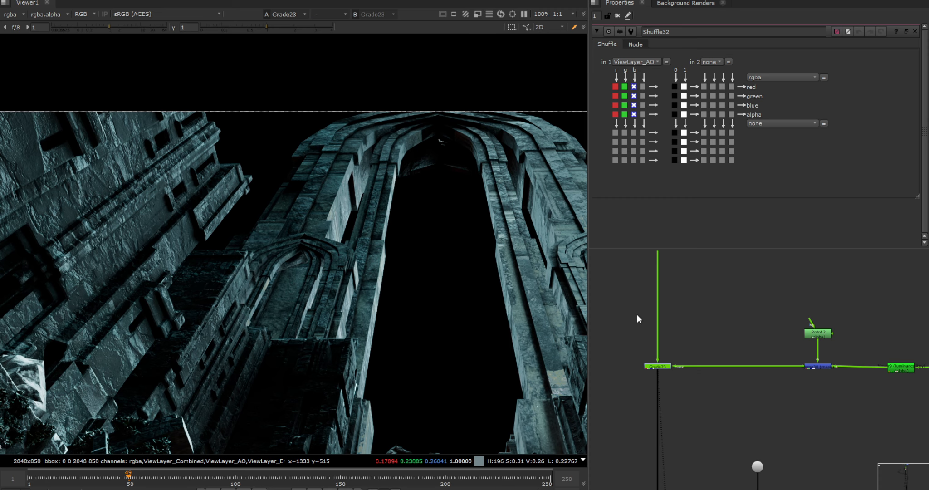
View ColorCorrect11 with its properties open, and examine the alpha of its mask keyer, Keyer12
scroll(707, 354, "down", 3)
middle_click_drag(680, 428, 717, 370)
scroll(717, 370, "up", 4)
double_click(717, 368)
key("1")
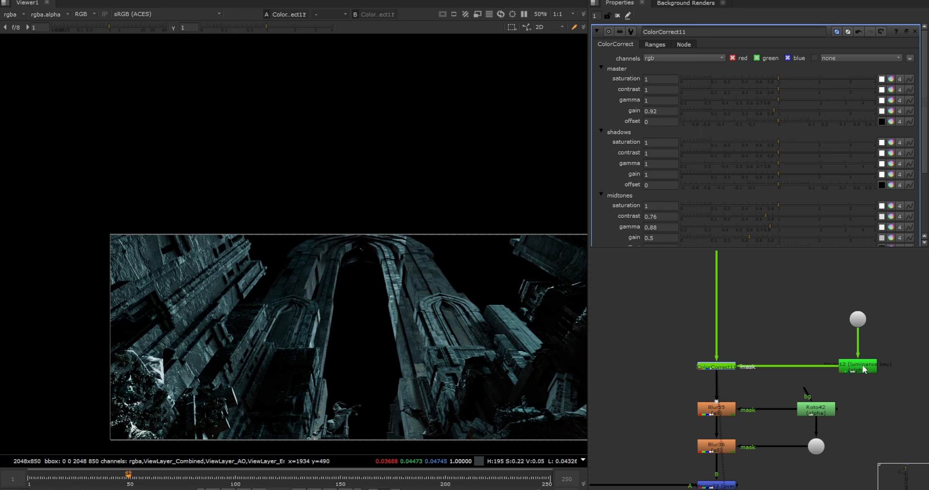
left_click(861, 367)
key("1")
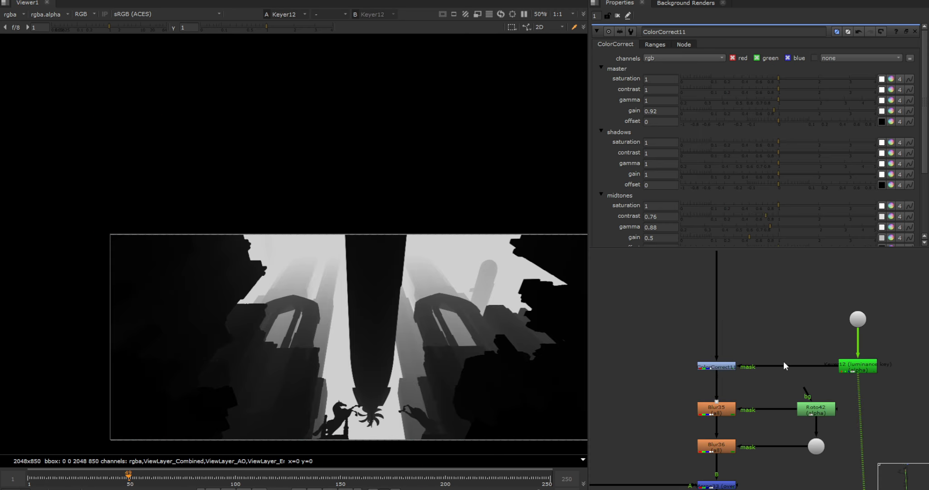
key("a")
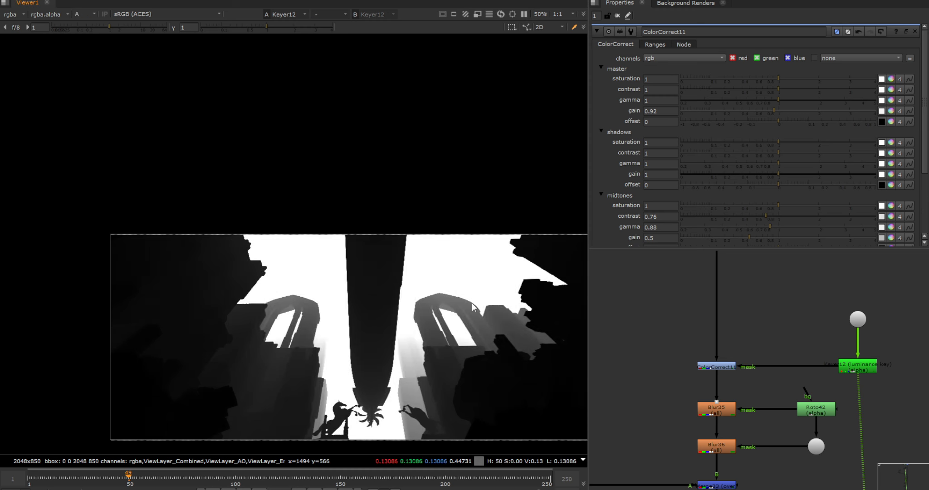
View ColorCorrect11 in colour again and toggle the node off and on to compare its effect on the arch
left_click(724, 368)
key("1")
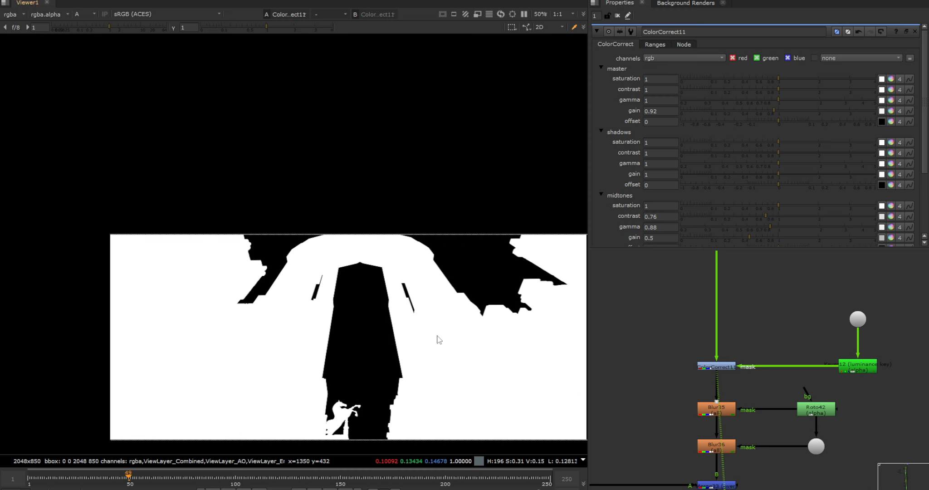
key("a")
key("d")
key("d")
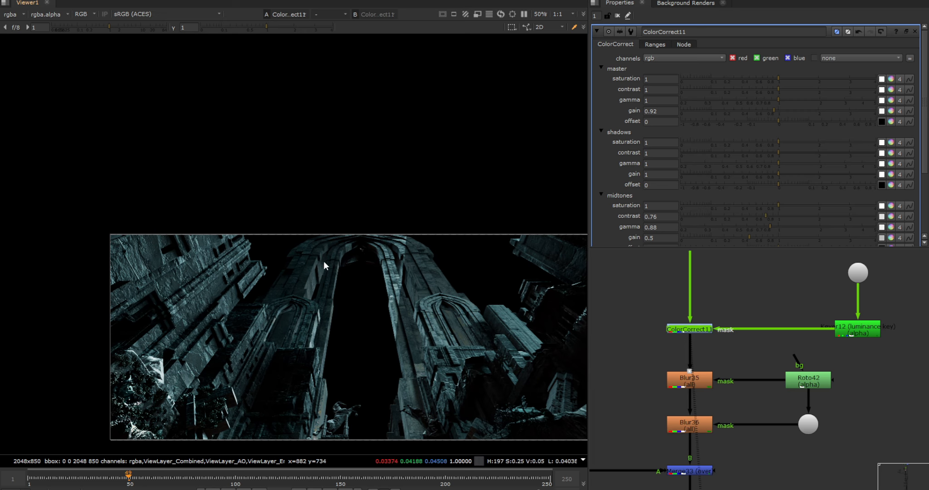
left_click_drag(291, 224, 453, 295)
View Blur36 with the Roto42 shape displayed, and toggle Blur35 and Blur36 together to compare the softening at the arch top
left_click(688, 423)
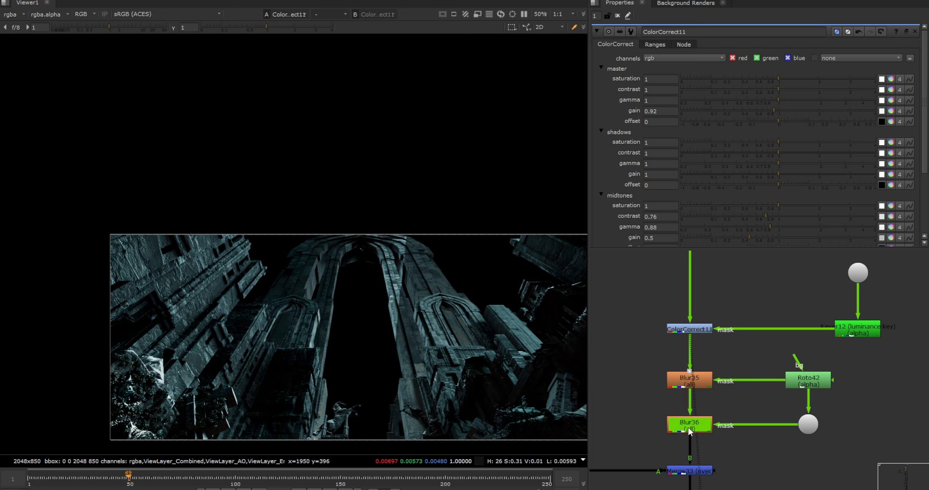
key("1")
double_click(808, 380)
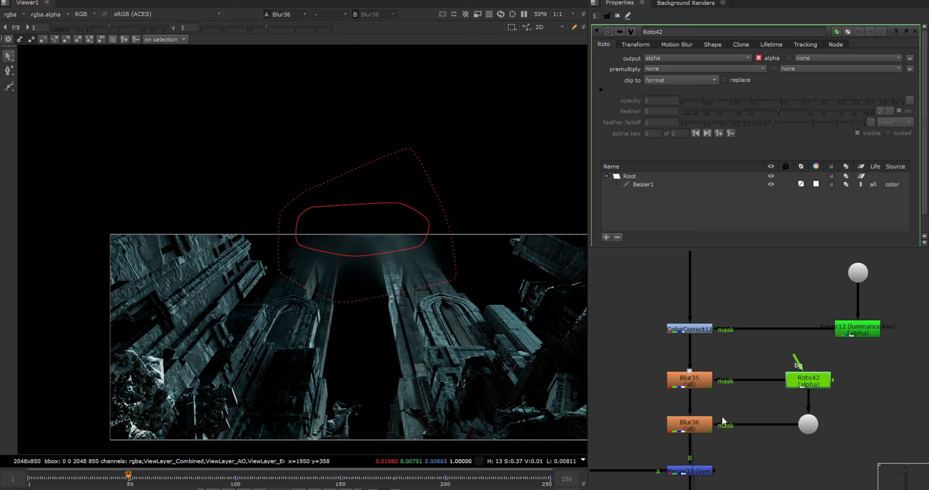
left_click_drag(663, 339, 721, 434)
key("d")
key("d")
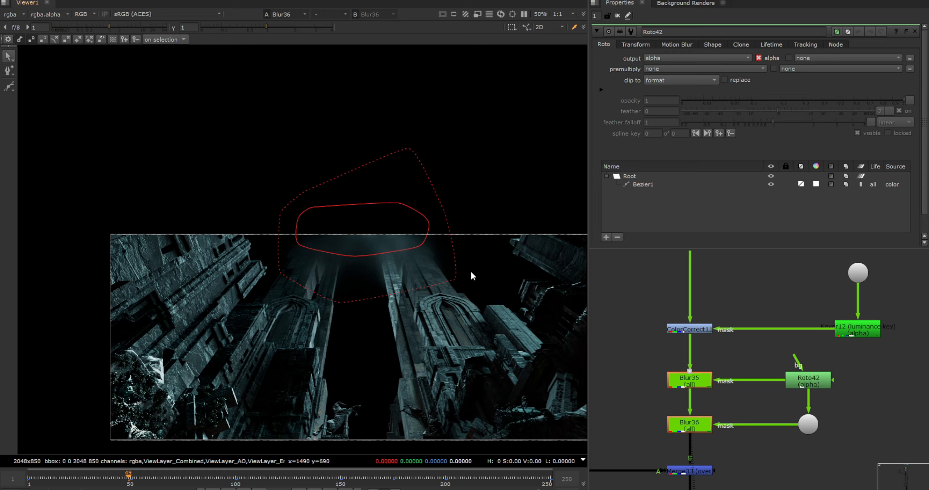
left_click_drag(638, 364, 887, 449)
scroll(775, 404, "down", 3)
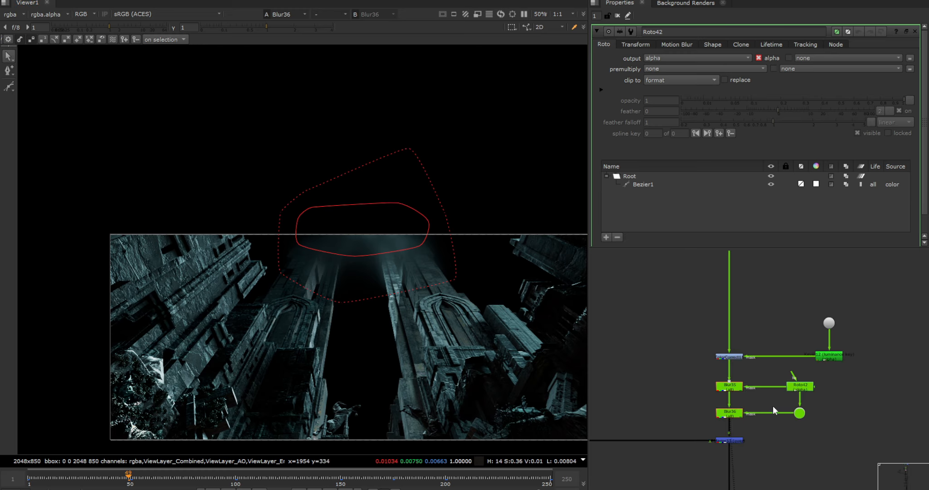
Close all node properties and view the PostageStamp1 Subs node in the submarine branch
left_click(763, 436)
key("ctrl+shift+a")
scroll(708, 413, "down", 8)
scroll(667, 397, "up", 10)
left_click(659, 323)
key("1")
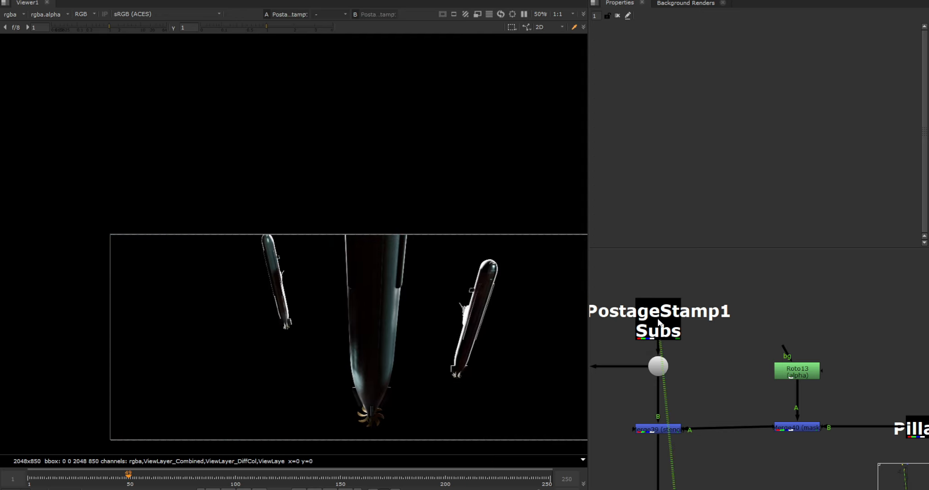
Examine the full submarine render against the output of Merge39, where the pillars are stencilled out
scroll(429, 317, "down", 4)
scroll(710, 394, "down", 8)
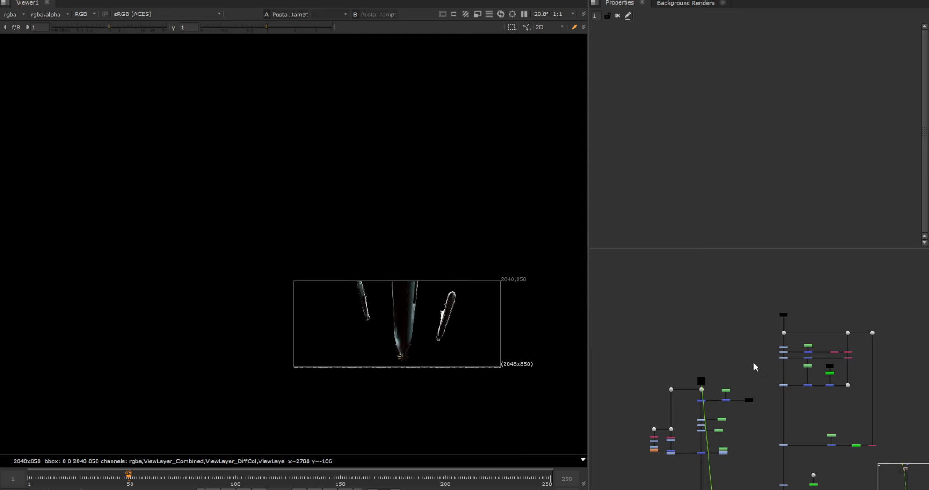
scroll(706, 402, "up", 5)
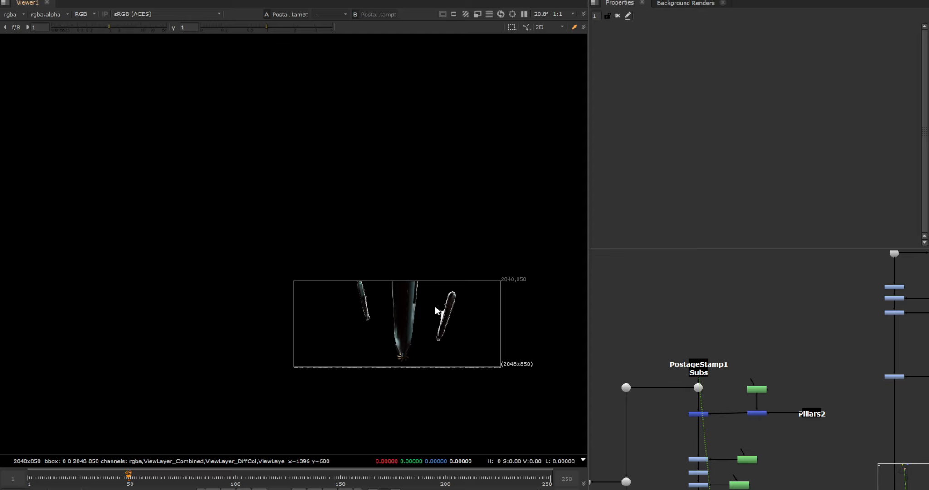
scroll(434, 329, "up", 2)
left_click(698, 413)
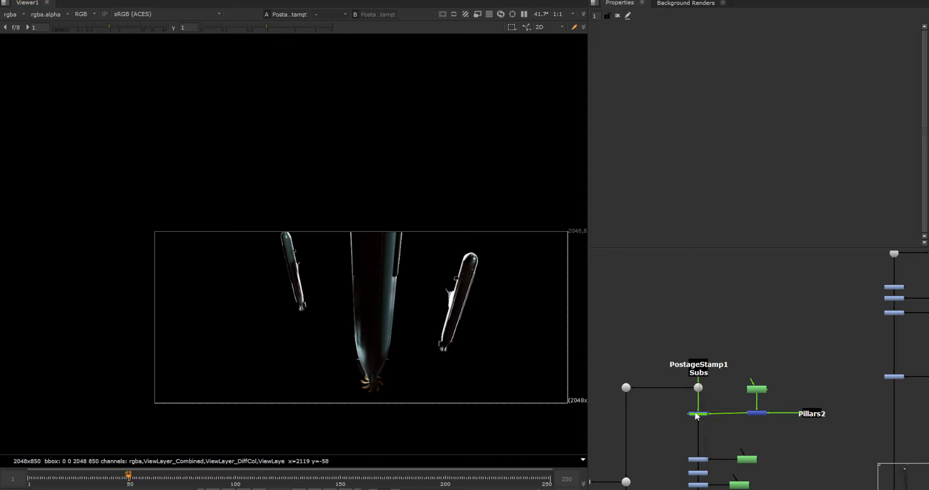
key("1")
scroll(724, 415, "up", 3)
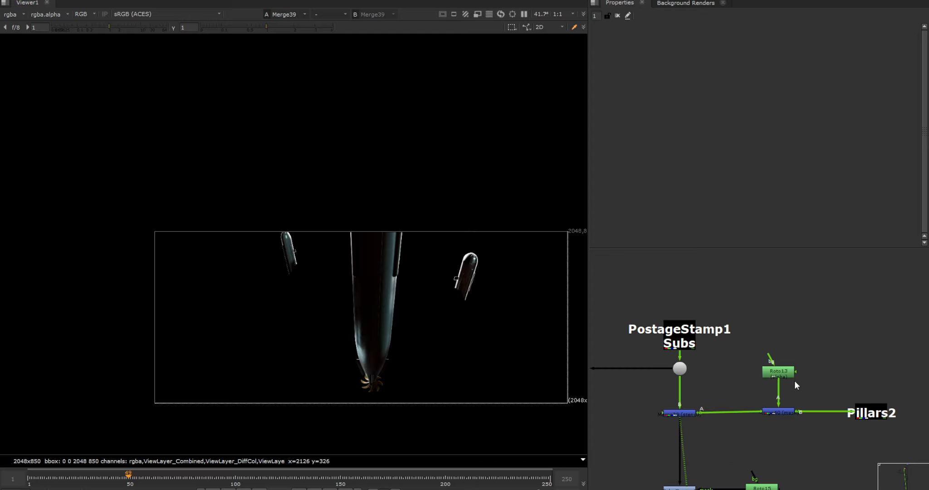
View the source pillars render at Dot17 and its roto-masked version at Merge40
scroll(795, 381, "down", 4)
middle_click_drag(843, 337, 728, 394)
left_click(784, 318)
key("1")
middle_click_drag(708, 456, 758, 391)
scroll(753, 391, "up", 3)
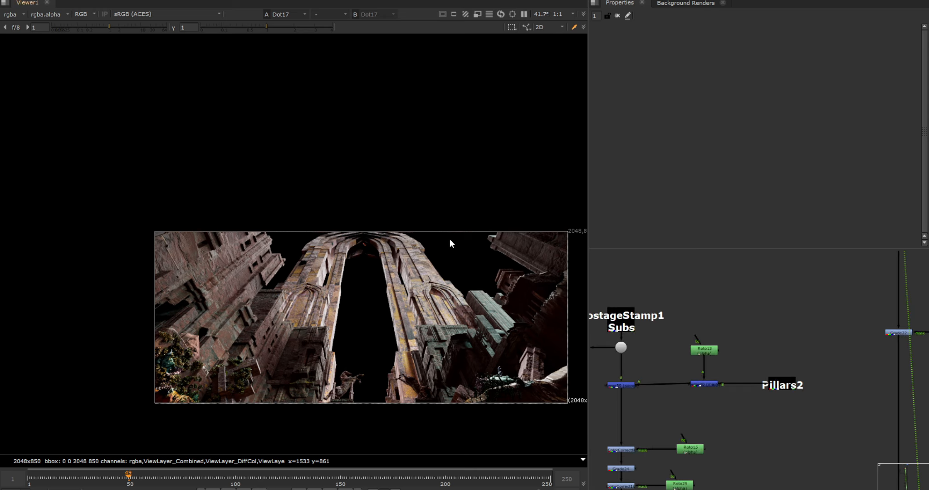
left_click(704, 384)
key("1")
View Merge39 with its stencil properties open and toggle the node off and on to compare the submarines
left_click(622, 386)
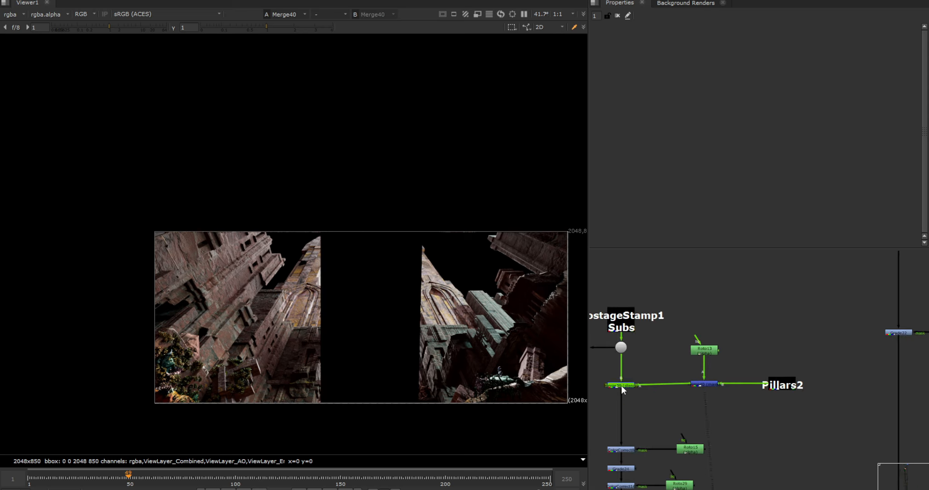
key("1")
double_click(622, 385)
key("d")
scroll(622, 384, "up", 3)
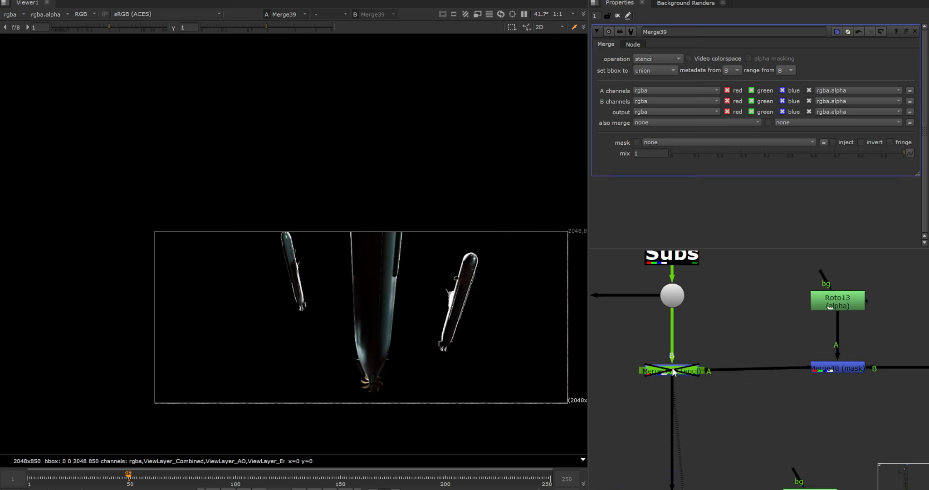
key("d")
key("d")
key("d")
key("d")
View the first color correction below Merge39 and display the shapes of its Roto15 mask
left_click(727, 343)
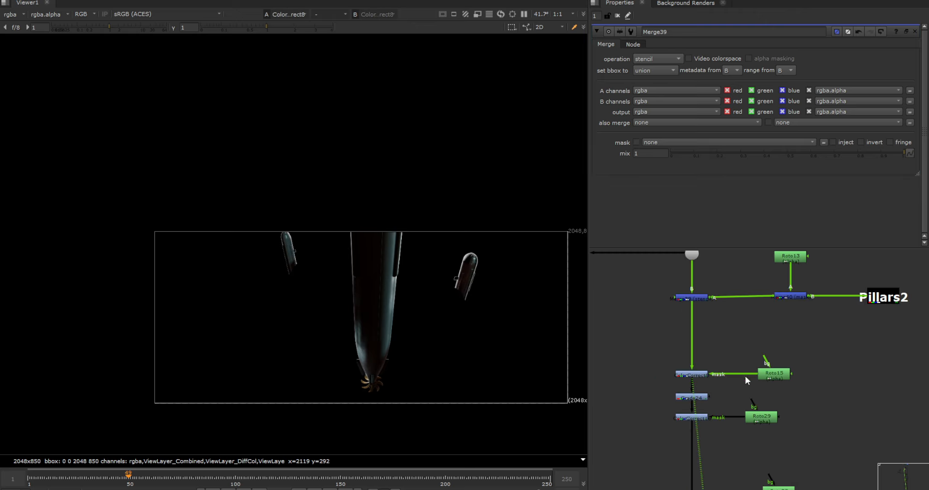
scroll(745, 376, "up", 3)
left_click(775, 374)
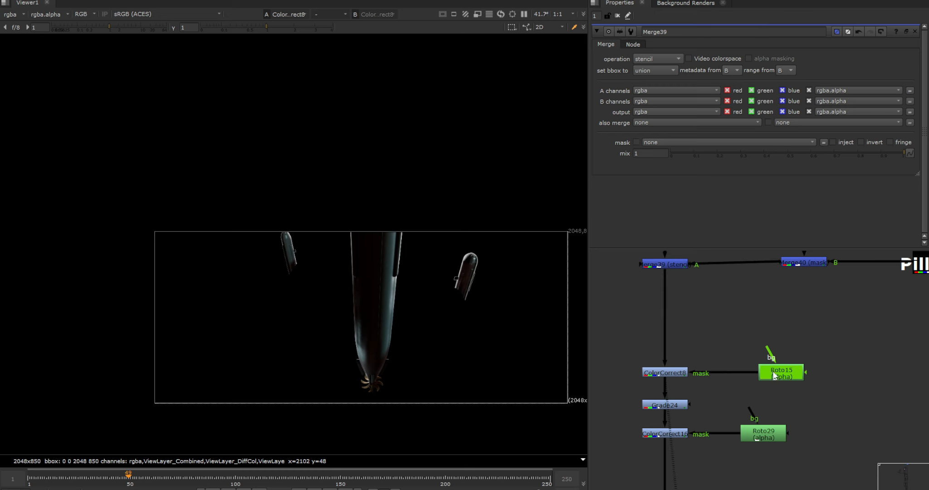
double_click(774, 375)
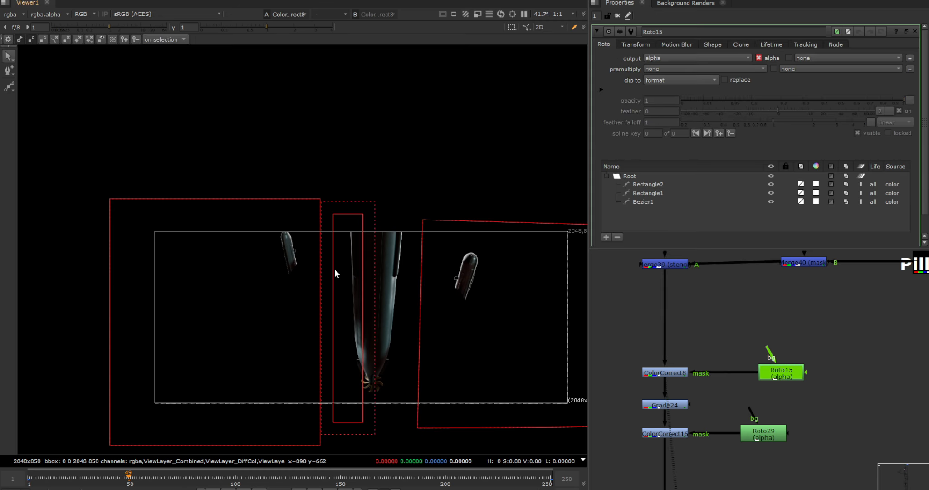
Toggle the color correction masked by Roto15 off and on to compare its effect on the right-hand submarine close up
left_click(659, 375)
scroll(467, 266, "up", 6)
middle_click_drag(499, 334, 386, 302)
key("d")
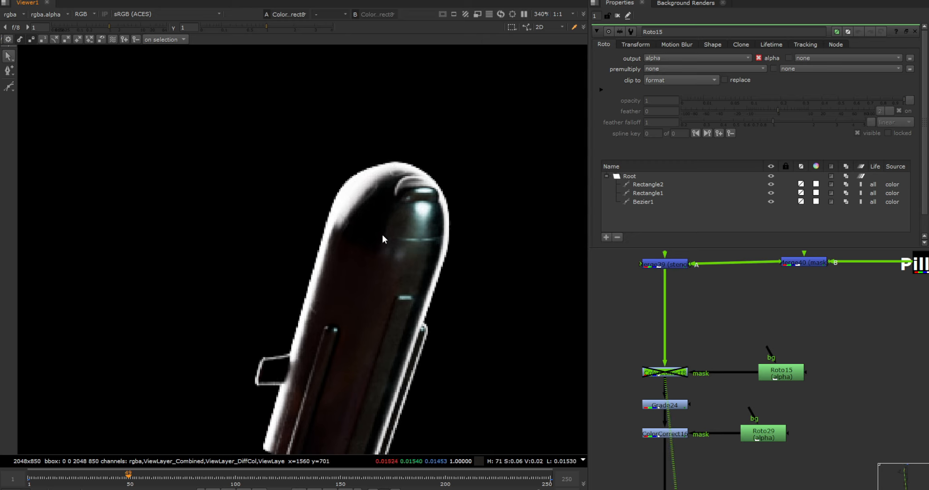
key("d")
Clear the open node properties, then toggle Grade24 off and on to compare its effect on the central submarine close up
scroll(385, 229, "down", 5)
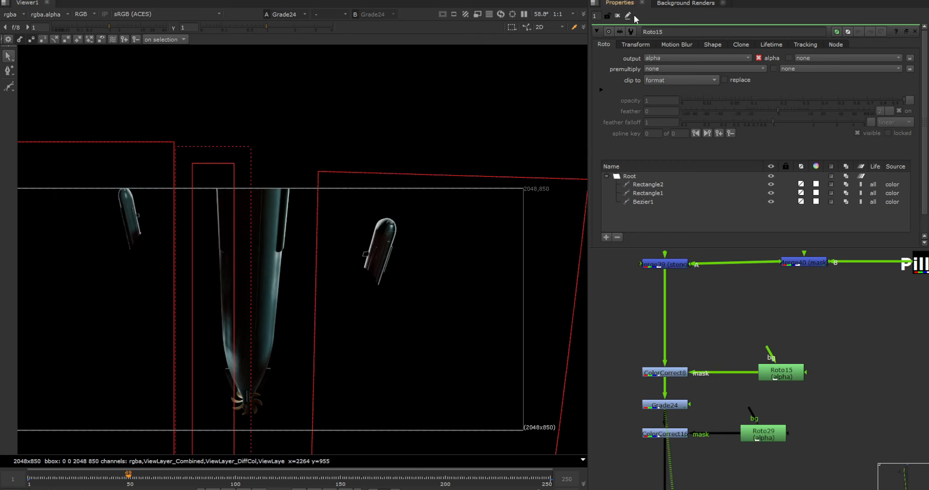
left_click(618, 15)
left_click(669, 404)
scroll(181, 239, "up", 4)
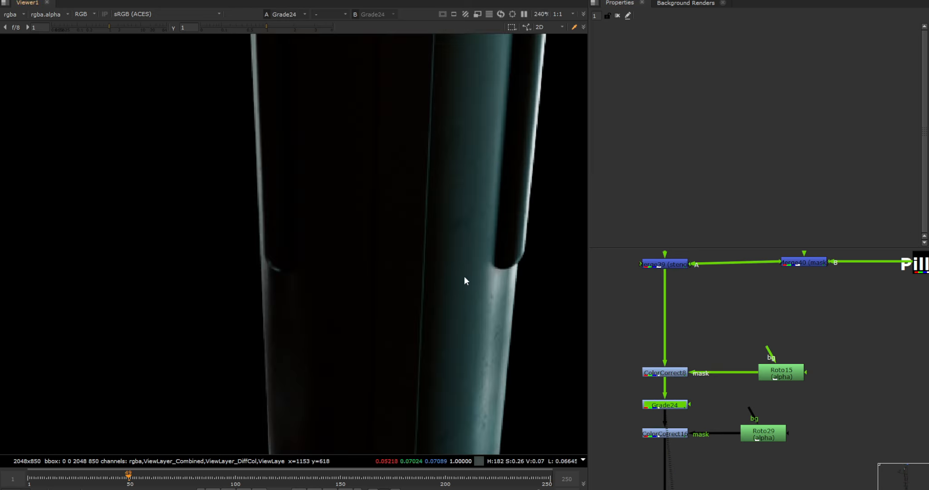
key("d")
key("d")
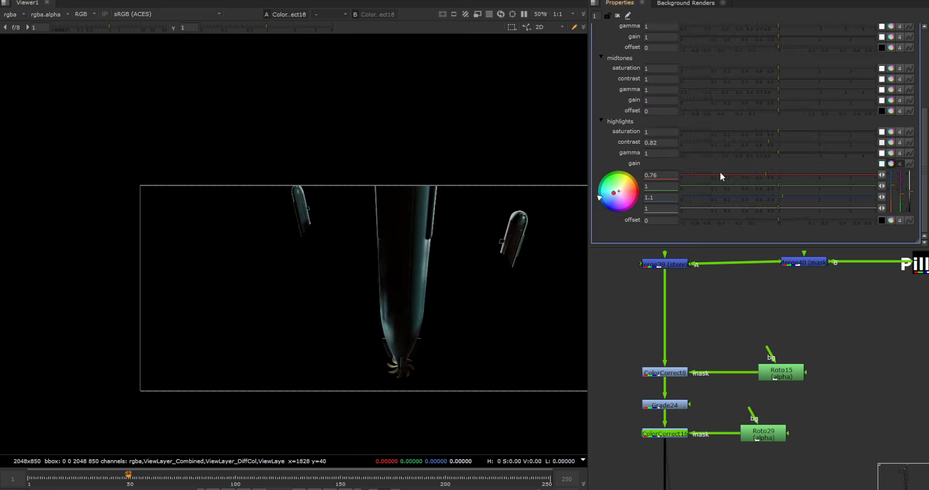
Inspect ColorCorrect16 and its Roto29 mask, then toggle the correction off and on at frame 244 to compare the submarines
scroll(524, 220, "up", 4)
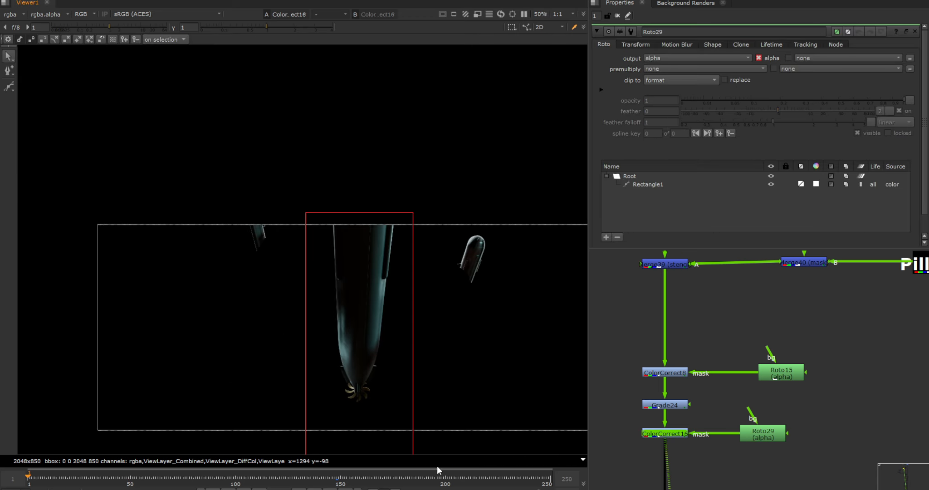
left_click(538, 480)
key("d")
key("d")
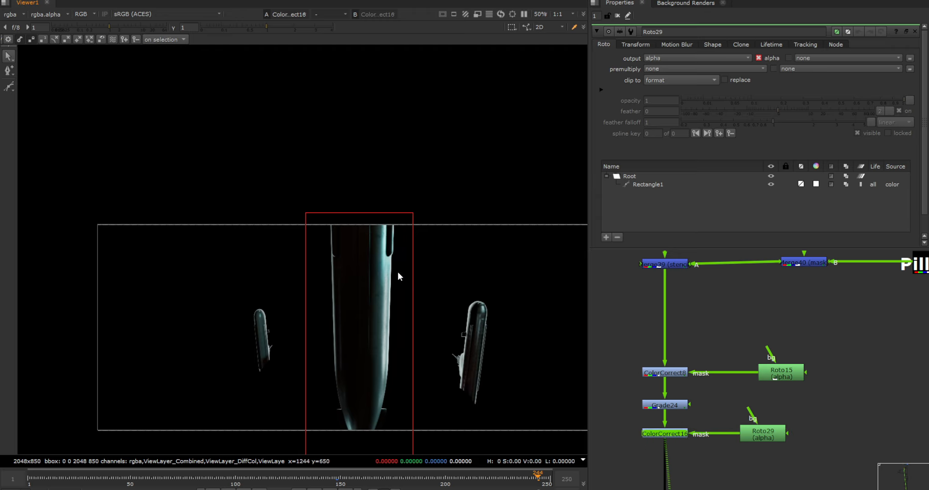
scroll(381, 261, "up", 6)
key("d")
key("d")
key("d")
key("d")
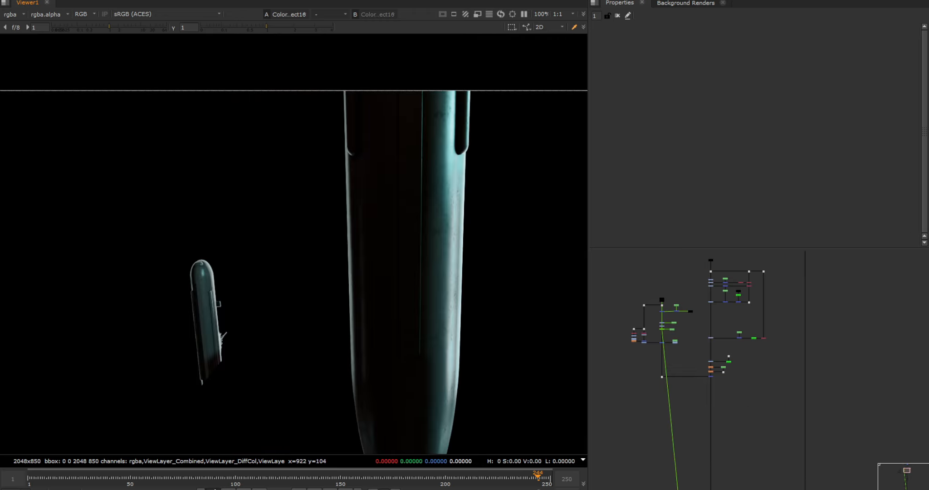
View the submarine edge branch at Merge65 and its color-corrected version at ColorCorrect15 on frame 1
scroll(422, 245, "down", 3)
middle_click_drag(470, 313, 383, 326)
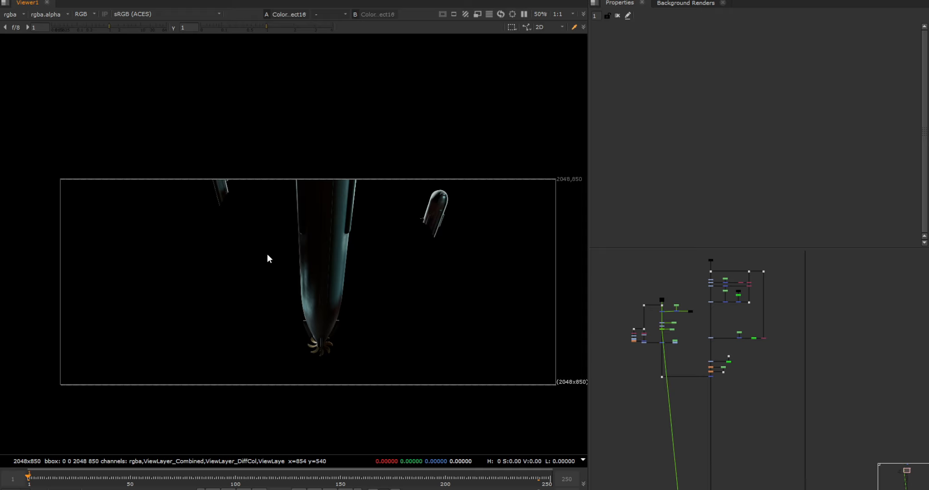
left_click_drag(267, 253, 382, 414, "ctrl+shift")
left_click(679, 459)
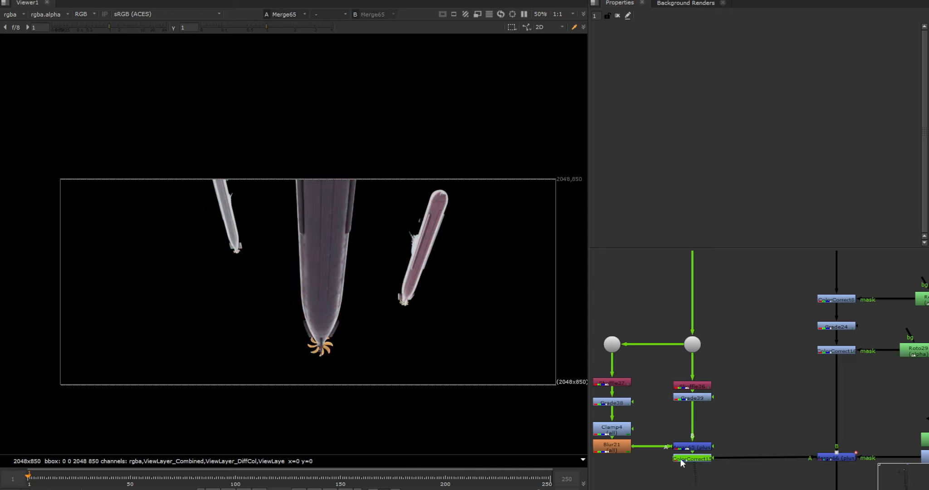
key("1")
Open the project settings and activate the start value of the frame range
left_click(752, 385)
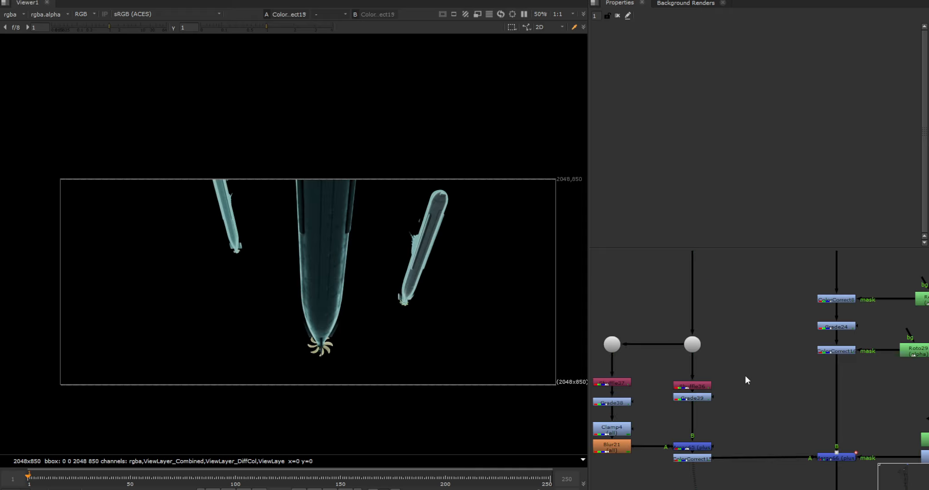
key("s")
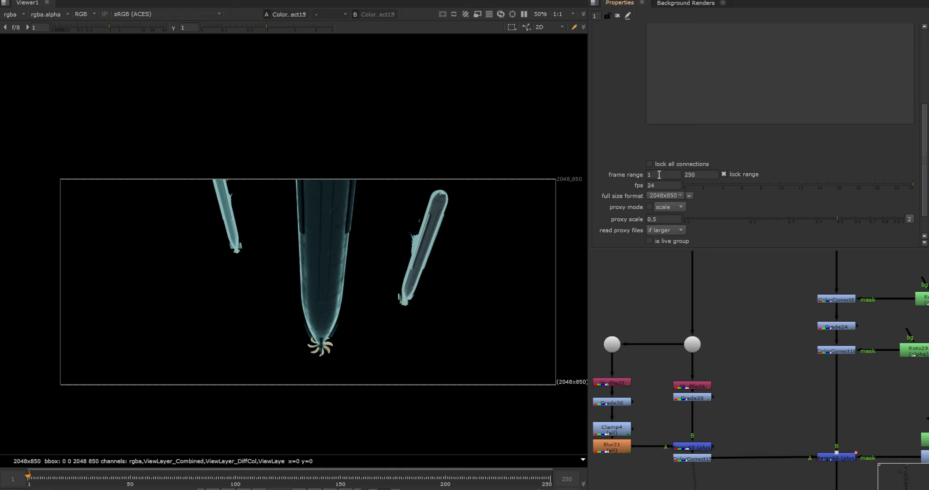
double_click(658, 177)
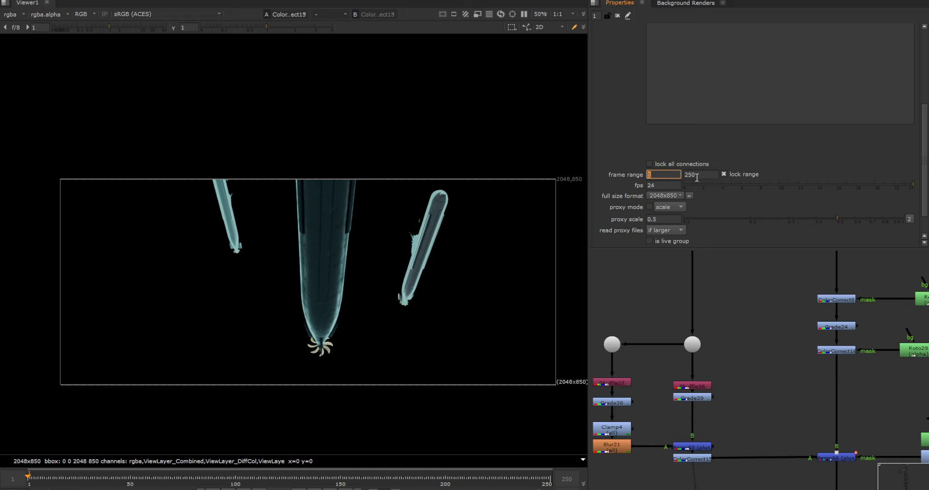
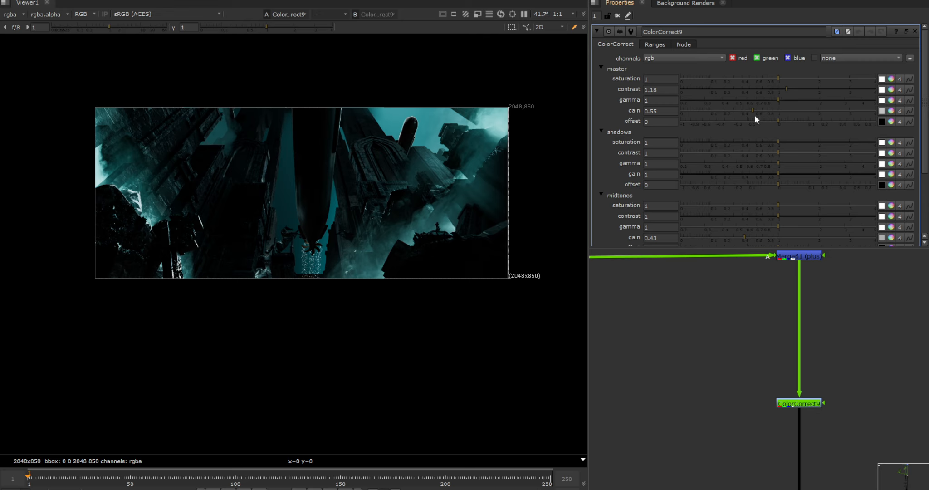
Try ColorCorrect9 with its master gain at 1 and its master contrast reset to the default
left_click(764, 108, "ctrl")
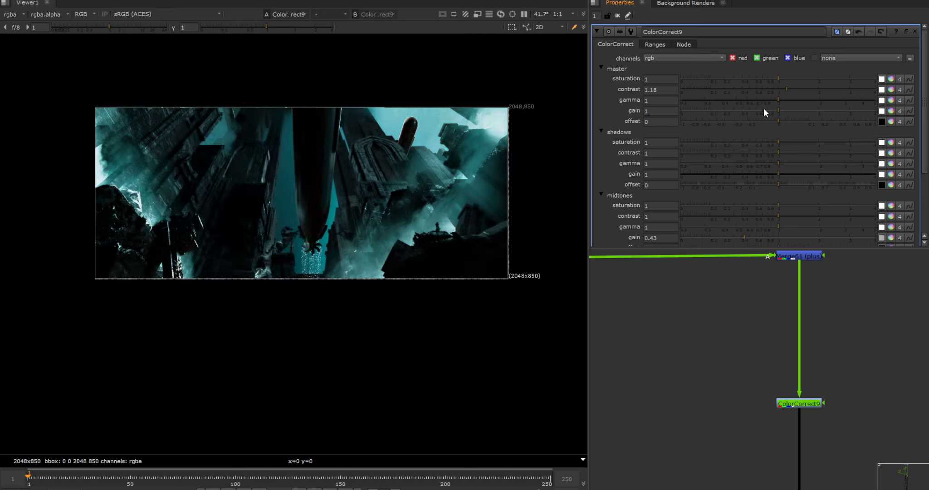
left_click(770, 87, "ctrl")
Review ColorCorrect9's midtones gain and toggle the node off and on to compare the full frame
scroll(731, 144, "down", 3)
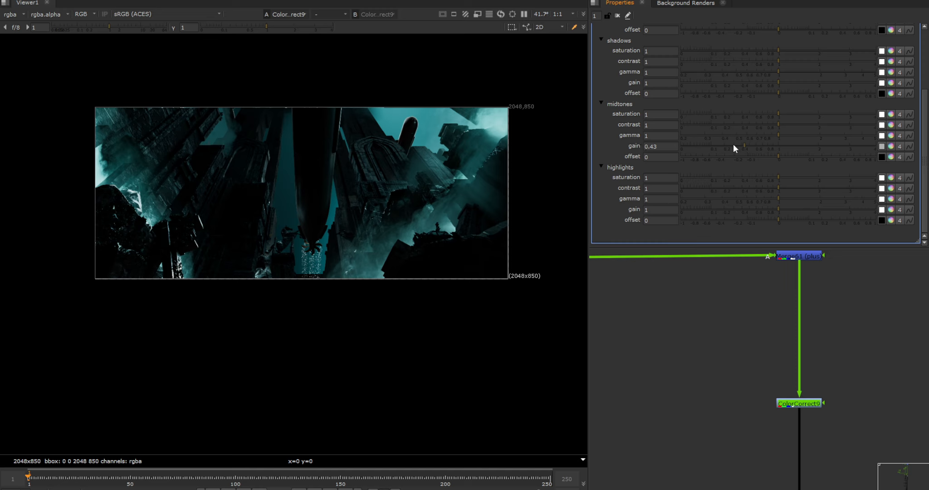
key("d")
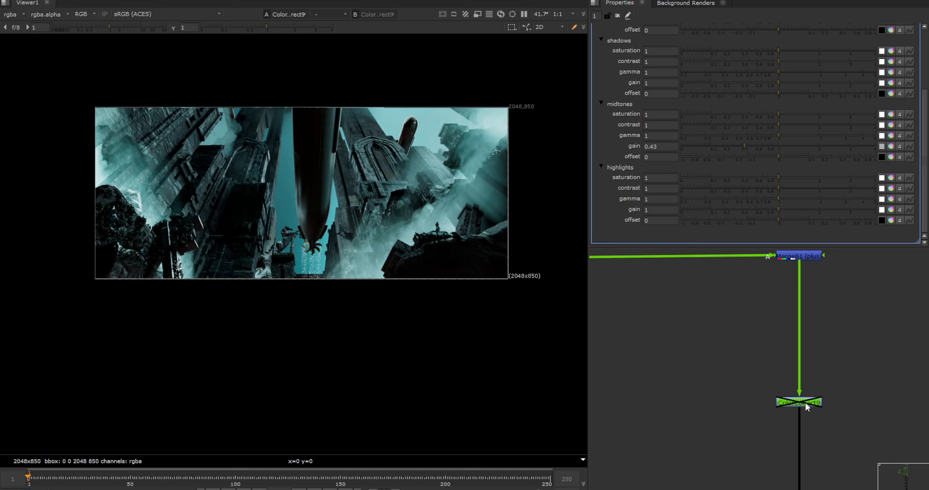
key("d")
key("d")
key("d")
Find the spotLight_matte1 branch further down the main composite and view its source render
scroll(789, 401, "down", 4)
scroll(777, 403, "down", 3)
middle_click_drag(770, 429, 758, 339)
scroll(806, 354, "up", 7)
left_click(753, 353)
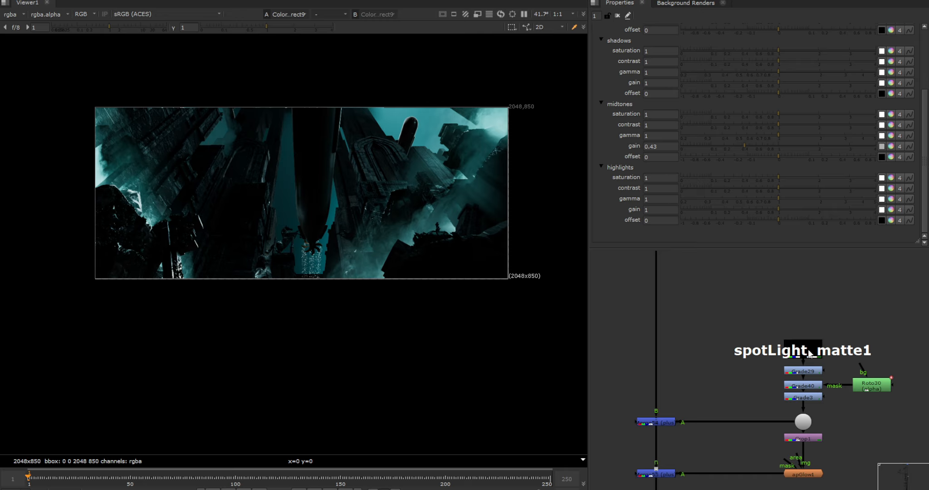
left_click(809, 354)
key("1")
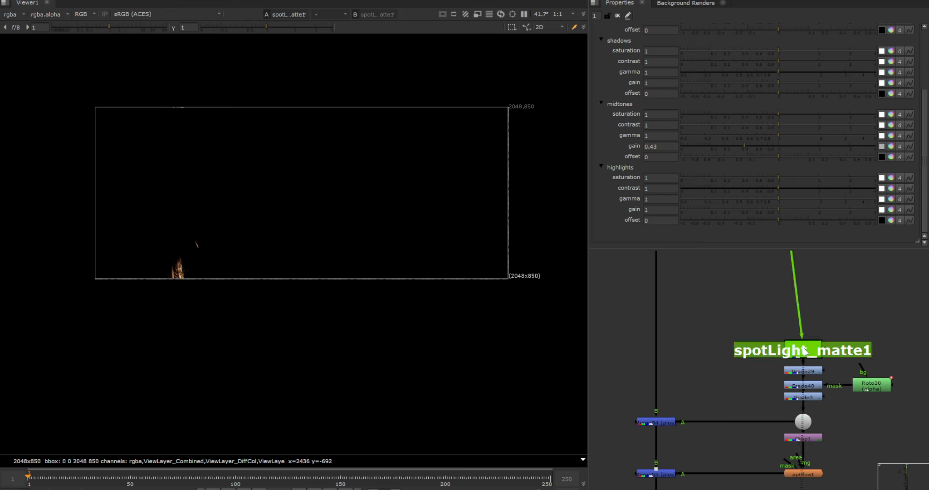
Go to a frame where the spotlight hits the rocks and view spotLight_matte1 after its three grades at Grade3
left_click(796, 395)
key("1")
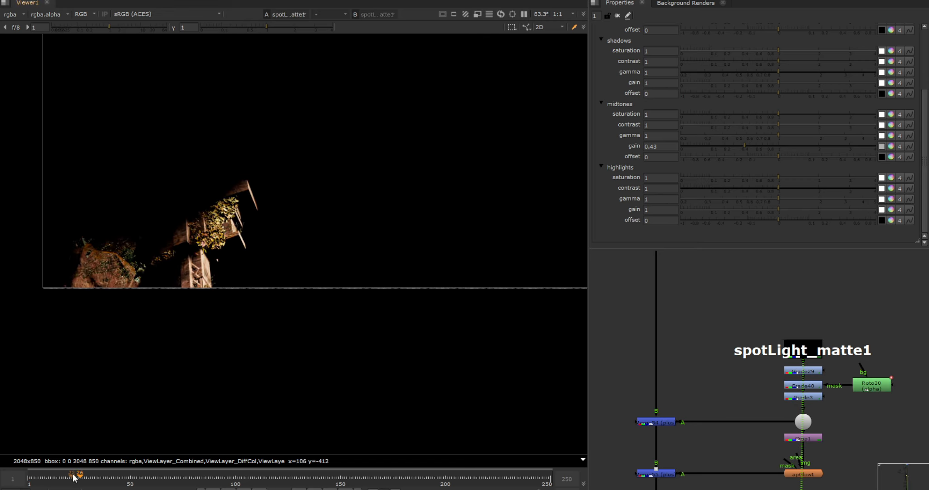
left_click_drag(307, 155, 53, 354, "ctrl")
left_click(810, 397)
key("1")
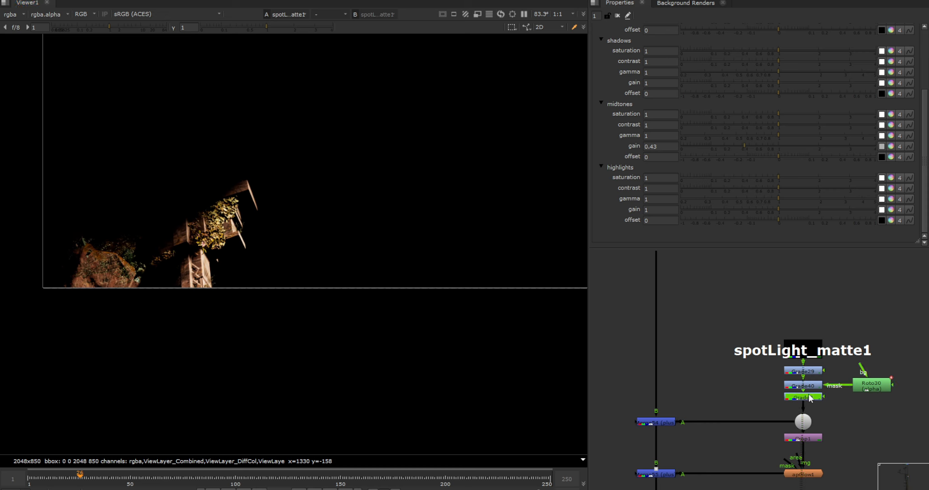
left_click_drag(774, 361, 842, 408)
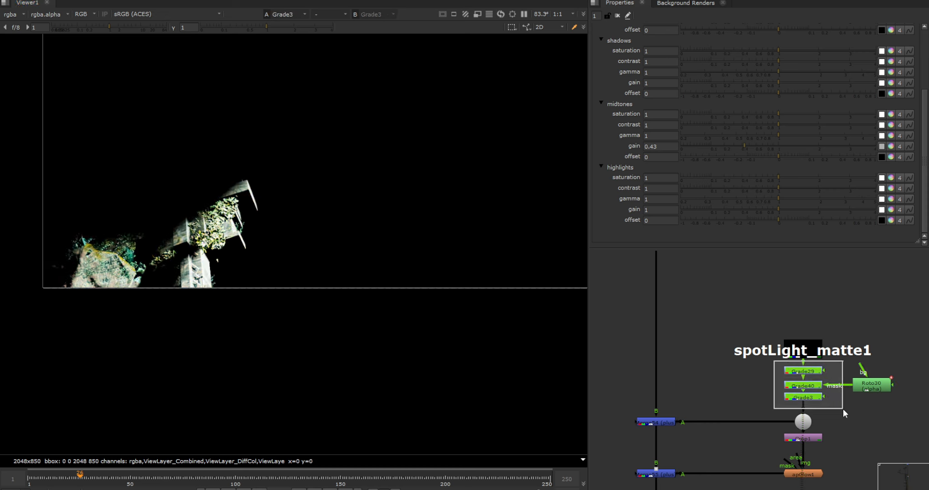
View Merge54, where the graded spotlight matte is added to the composite, and open its merge properties
middle_click_drag(739, 424, 785, 355)
left_click(701, 353)
key("1")
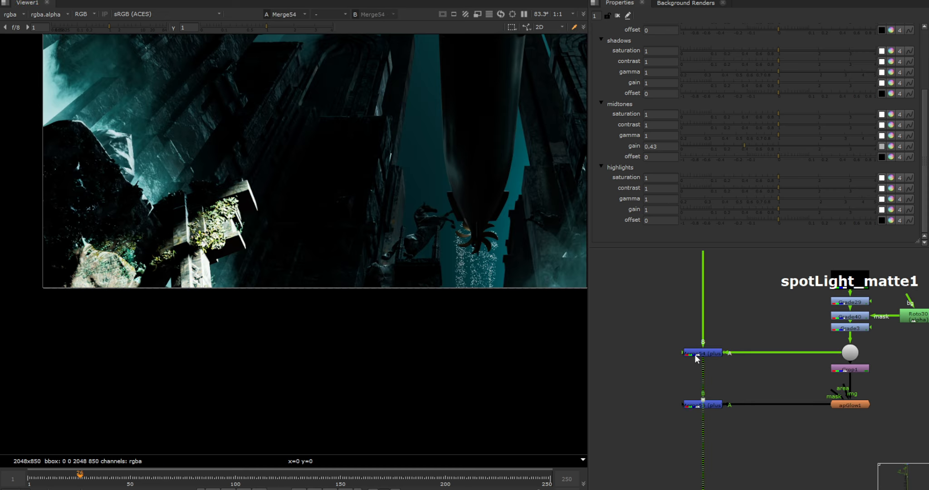
double_click(695, 354)
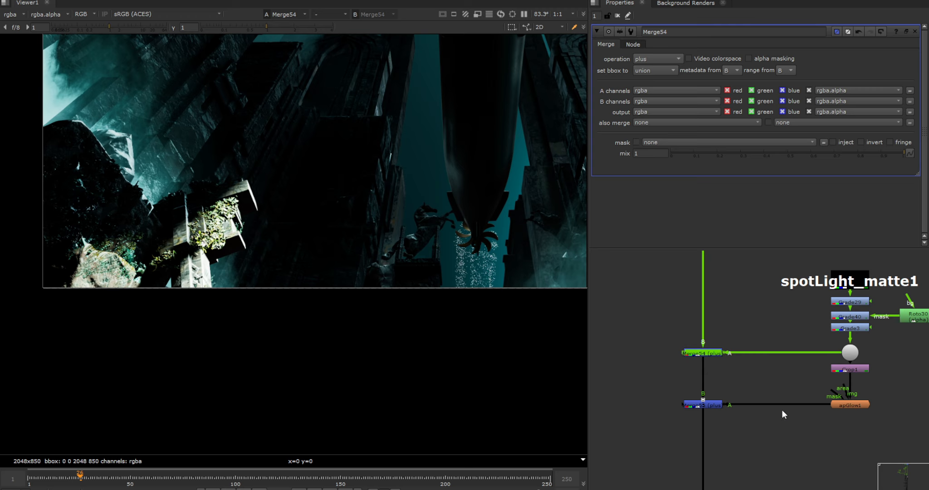
View the spotlight glow at apGlow1, then open Merge55 and compare the composite with and without the glow
left_click(854, 406)
key("1")
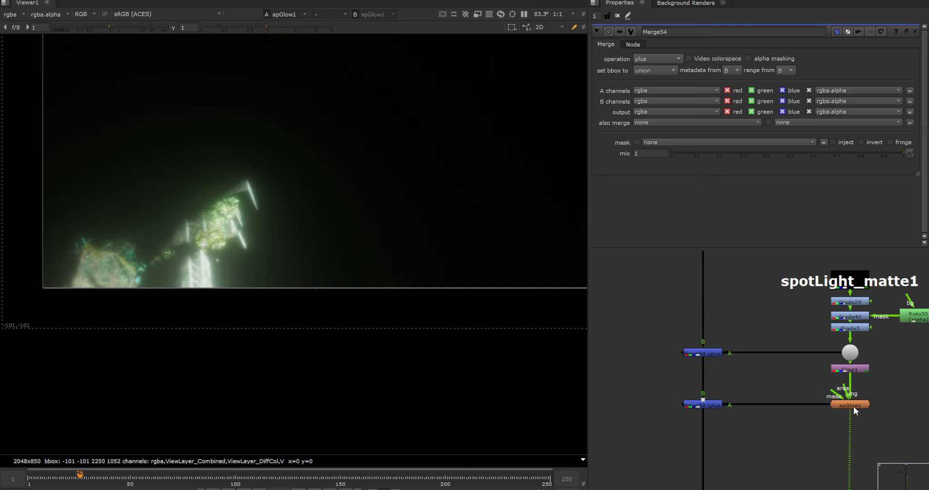
left_click(704, 403)
key("1")
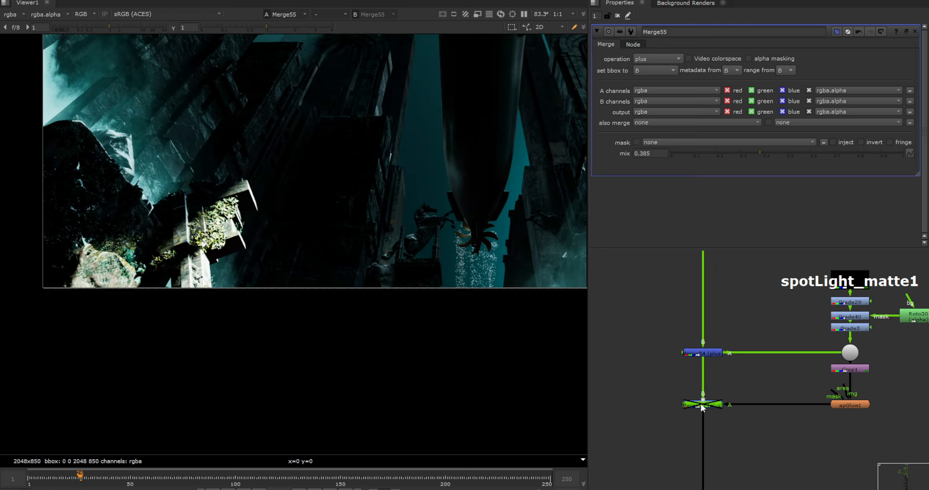
double_click(700, 403)
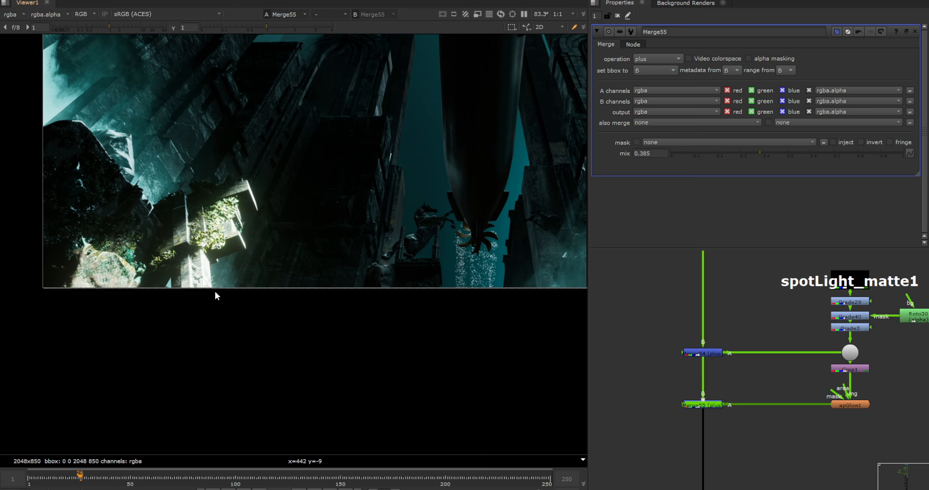
View Dot22 above the blur beside evee_mist2 and trace its connection back to the main composite
scroll(220, 252, "down", 5)
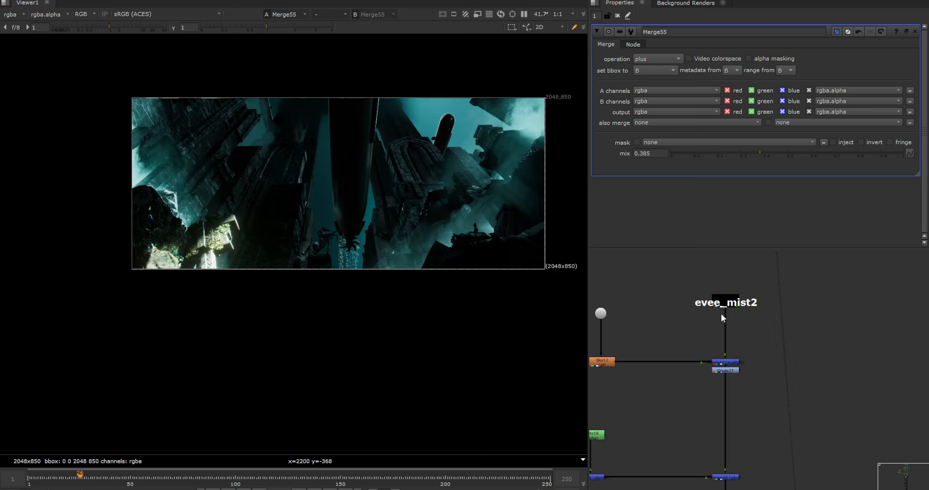
left_click(725, 302)
key("1")
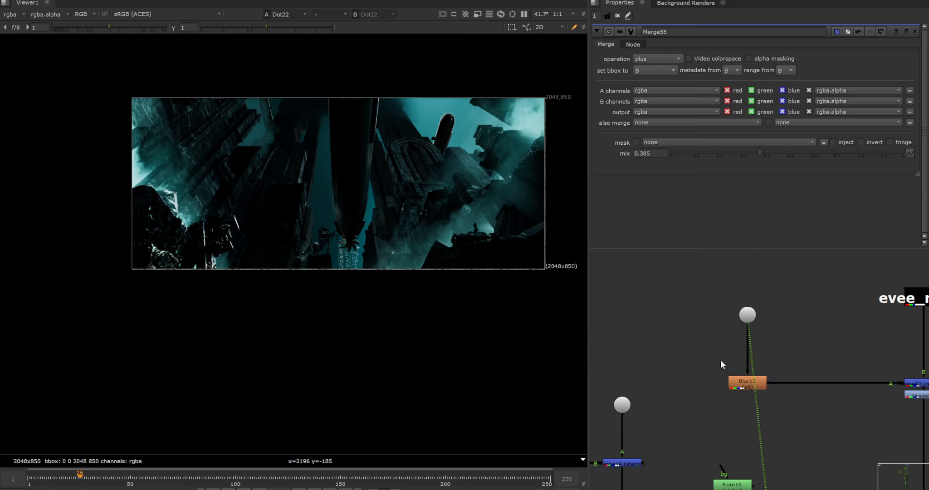
scroll(734, 335, "down", 3)
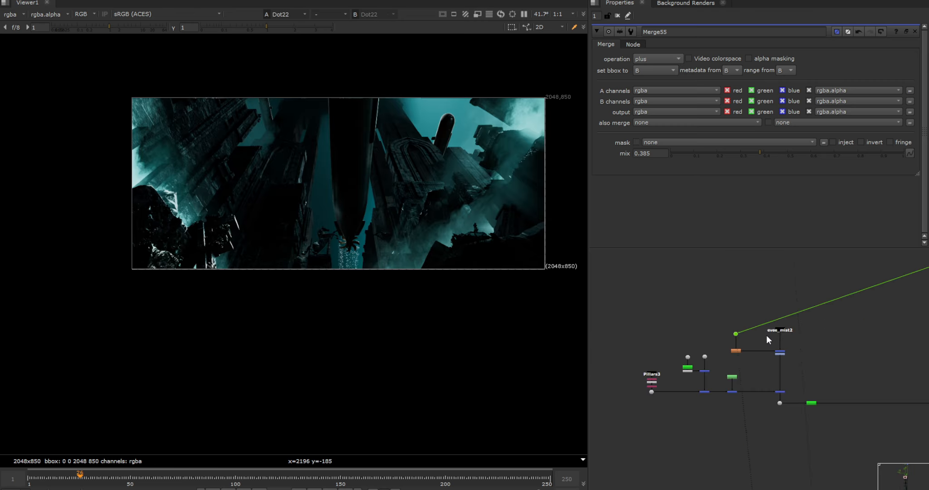
scroll(680, 358, "up", 6)
scroll(681, 356, "up", 6)
left_click_drag(731, 328, 616, 379)
scroll(666, 362, "down", 5)
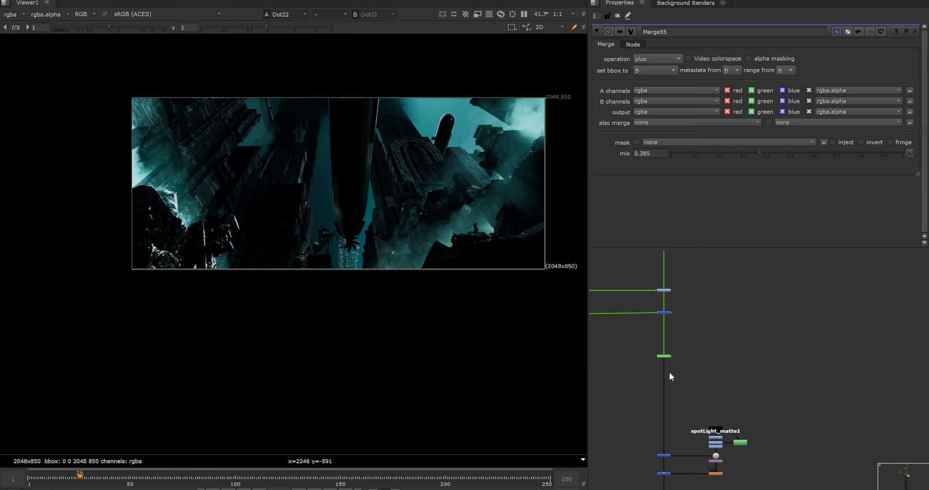
Return to the evee_mist2 branch, open Blur12's properties and view its blurred output
middle_click_drag(669, 372, 830, 306)
scroll(700, 335, "up", 4)
double_click(703, 332)
key("1")
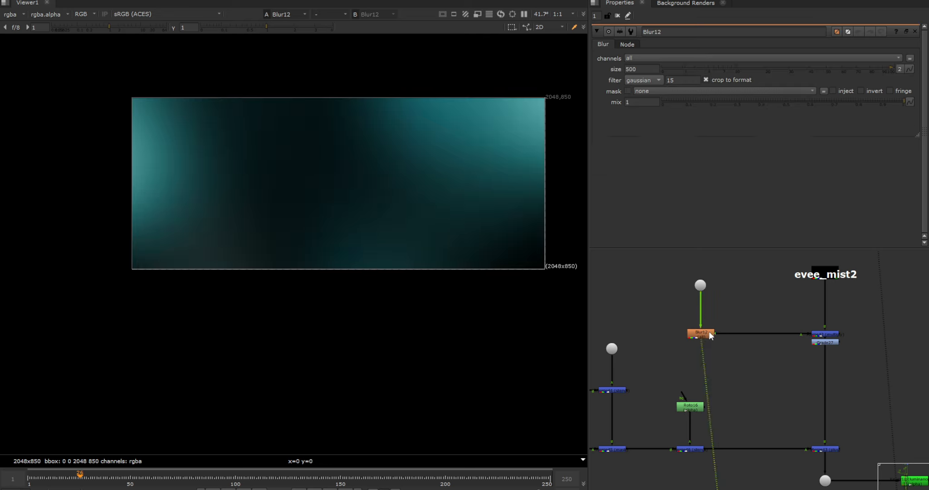
View Merge42, which combines the blur with the mist, and the source evee_mist2 pass
left_click(826, 337)
key("1")
left_click(823, 275)
key("1")
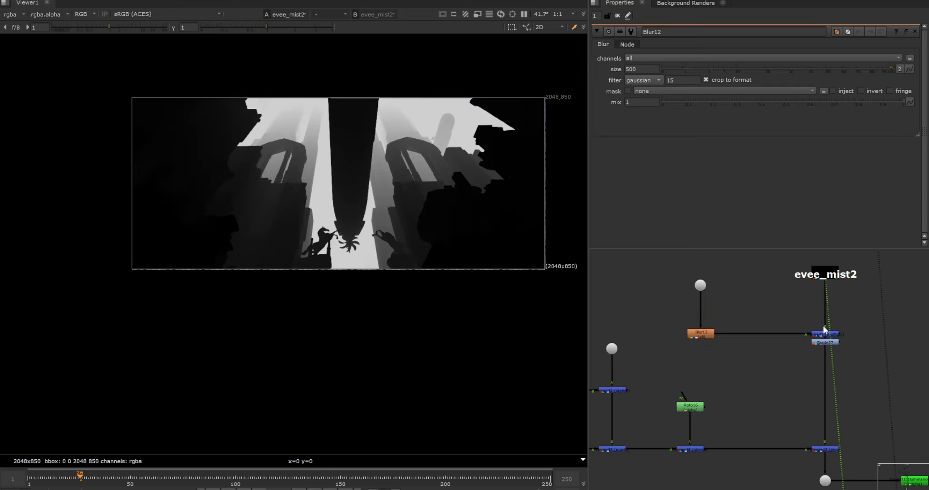
Move Grade27 slightly down, away from Merge42, and view Merge42's combined mist
left_click_drag(821, 342, 821, 349)
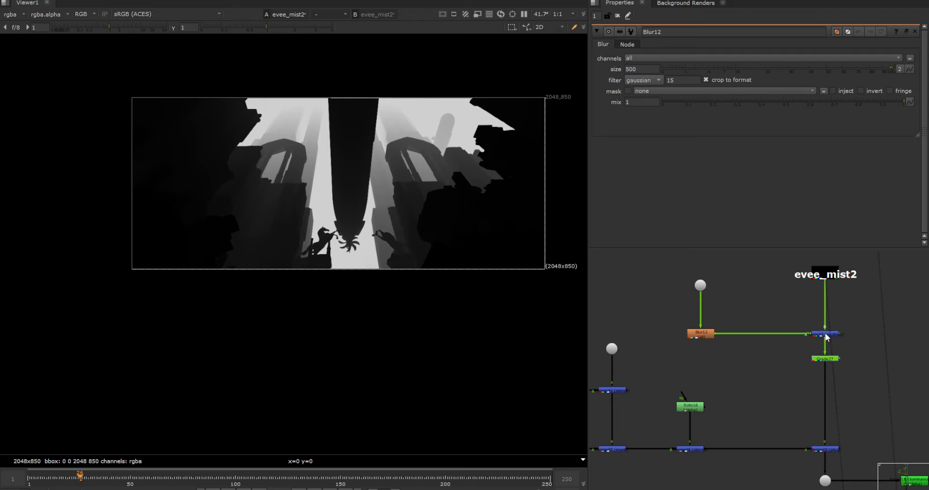
left_click(826, 337)
key("1")
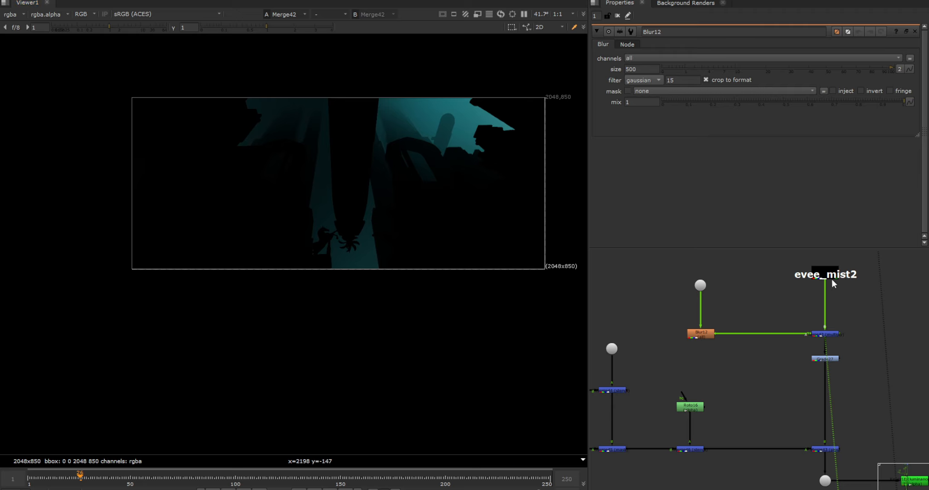
Look closer at the connections into Merge42 and view its Blur12 input again for comparison
scroll(835, 330, "up", 3)
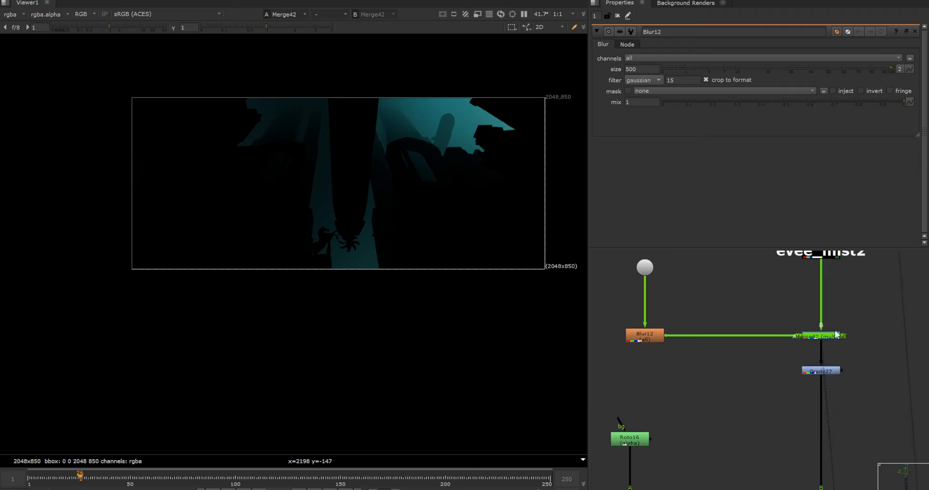
left_click_drag(858, 316, 774, 348)
left_click_drag(714, 294, 589, 363)
key("1")
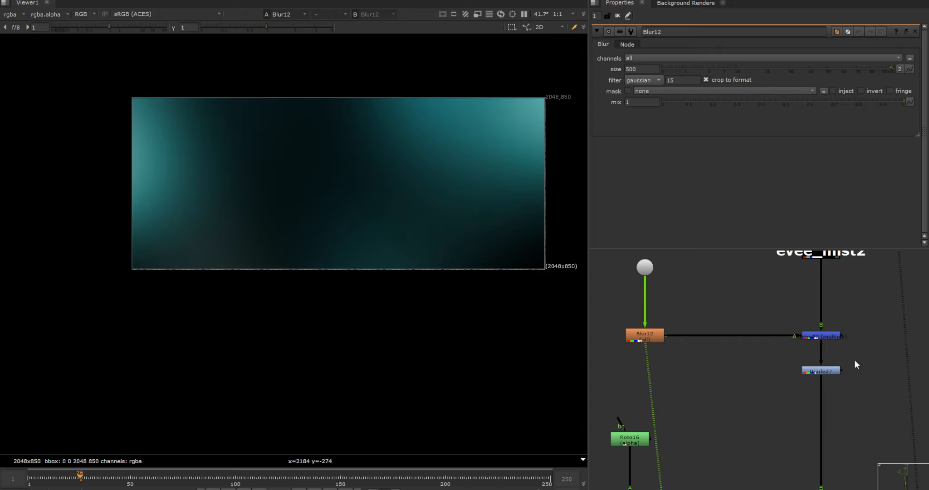
Open Grade27's properties and view its output, then check the color and alpha of the source feeding Keyer10
double_click(821, 371)
key("1")
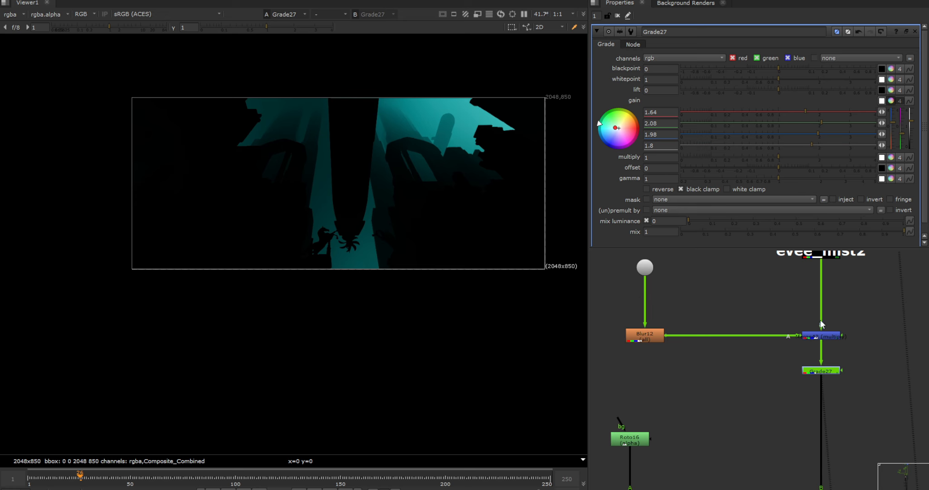
scroll(815, 368, "down", 4)
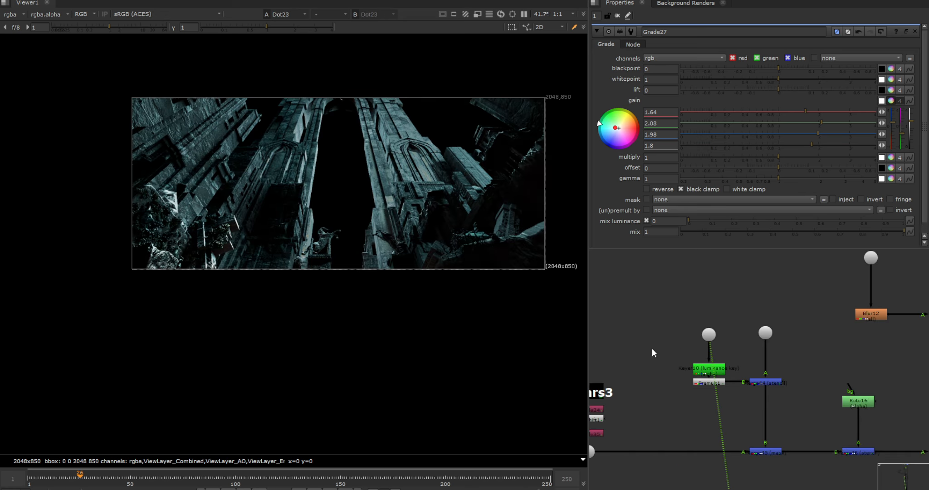
key("a")
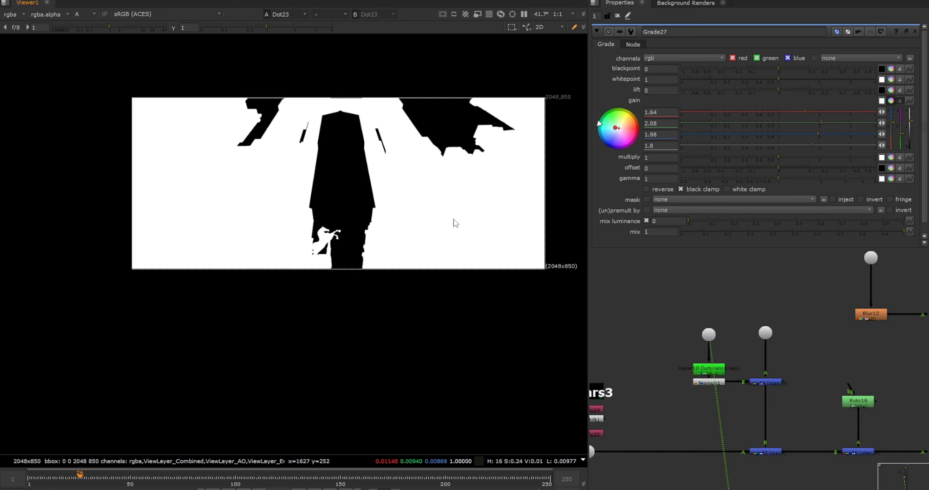
key("a")
View the outputs of Premult1 and Keyer10, including the key's alpha
scroll(699, 384, "up", 2)
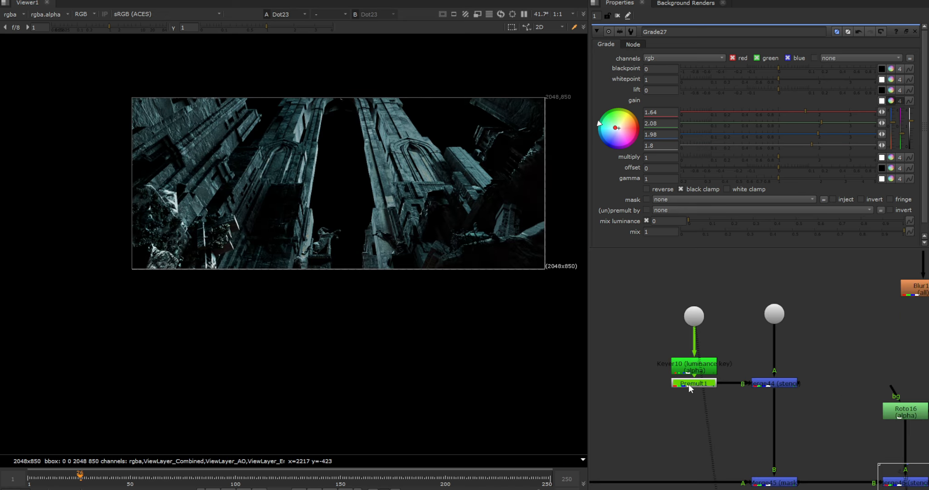
key("1")
left_click(703, 368)
key("1")
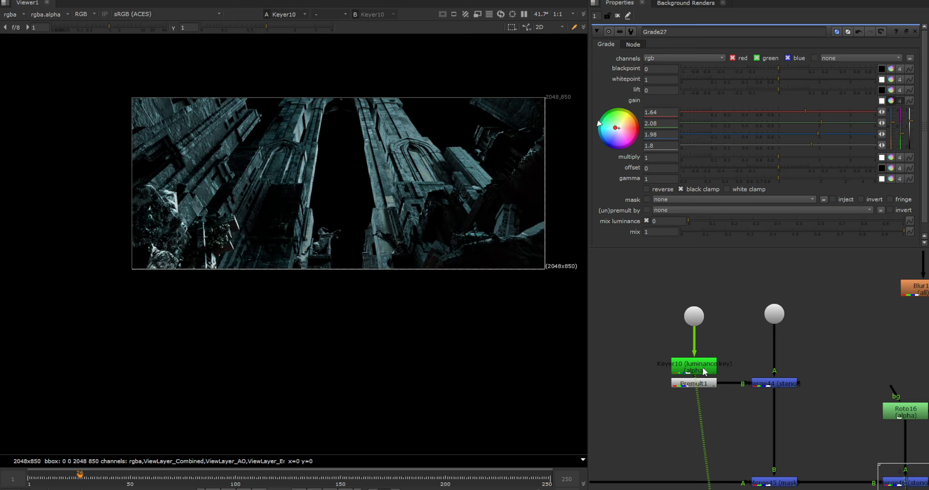
key("a")
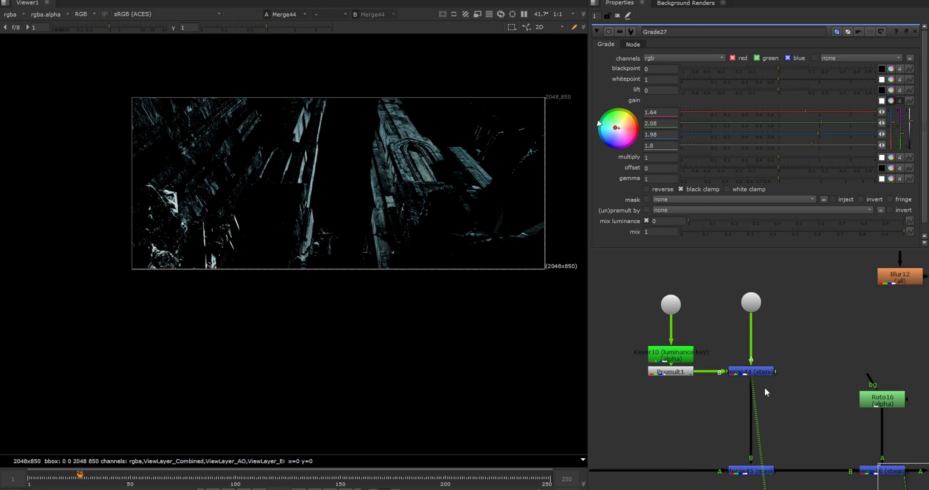
View Dot24's submarine pass and Premult1's keyed pillars, and compare them with the Merge44 stencil result
left_click(751, 303)
key("1")
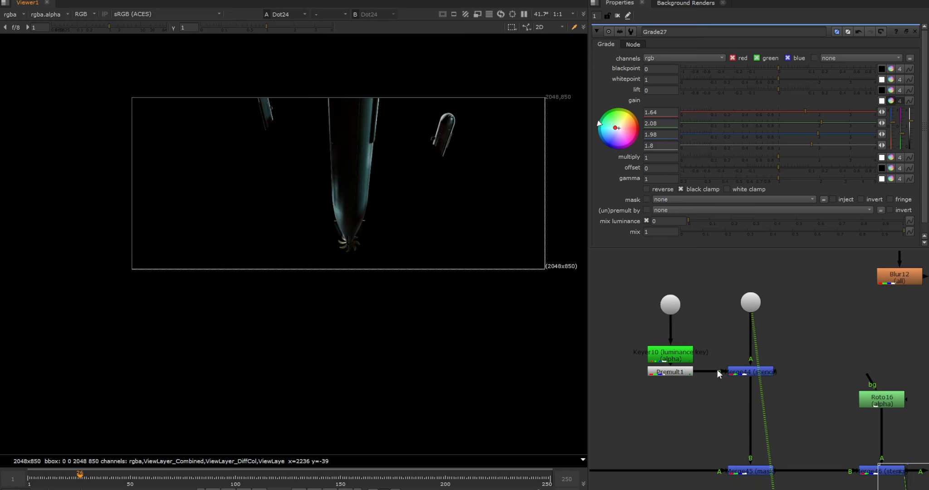
left_click(676, 371)
key("1")
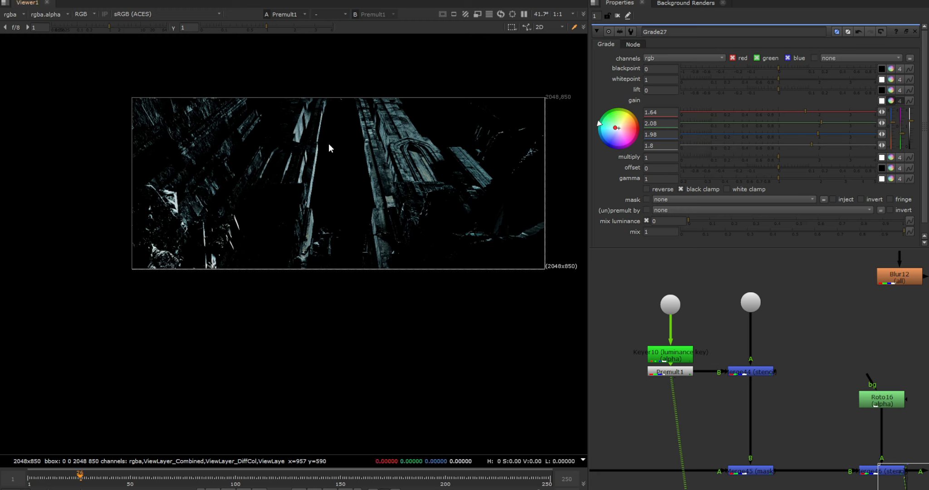
left_click(735, 371)
key("1")
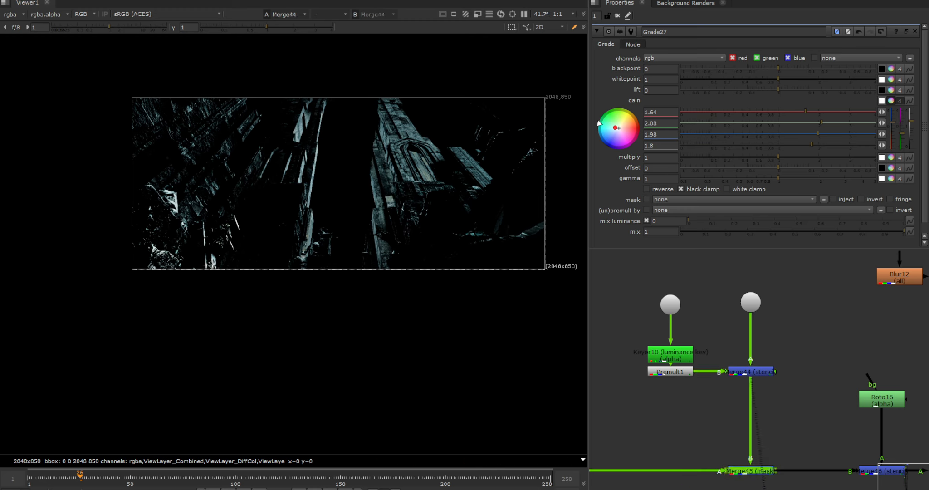
View the Merge45 mask result and the Pillars3 source pass connected to it
key("1")
scroll(716, 333, "down", 4)
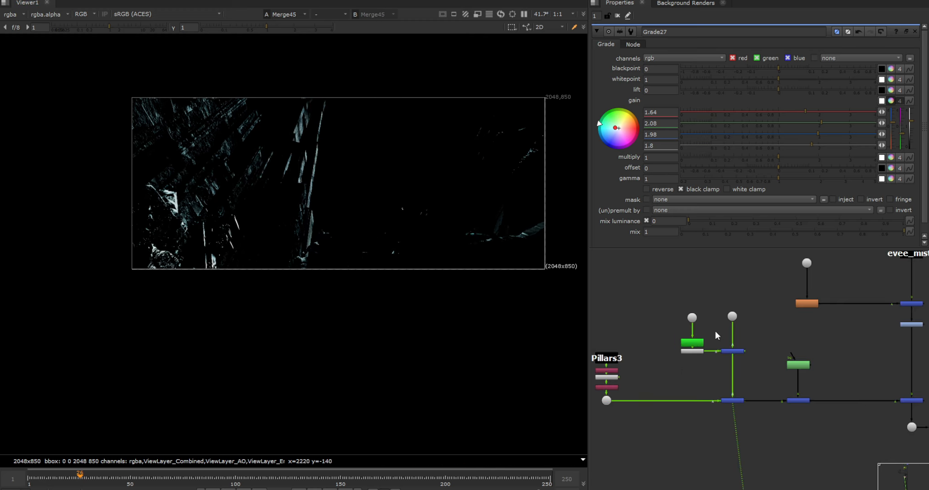
left_click(610, 361)
key("1")
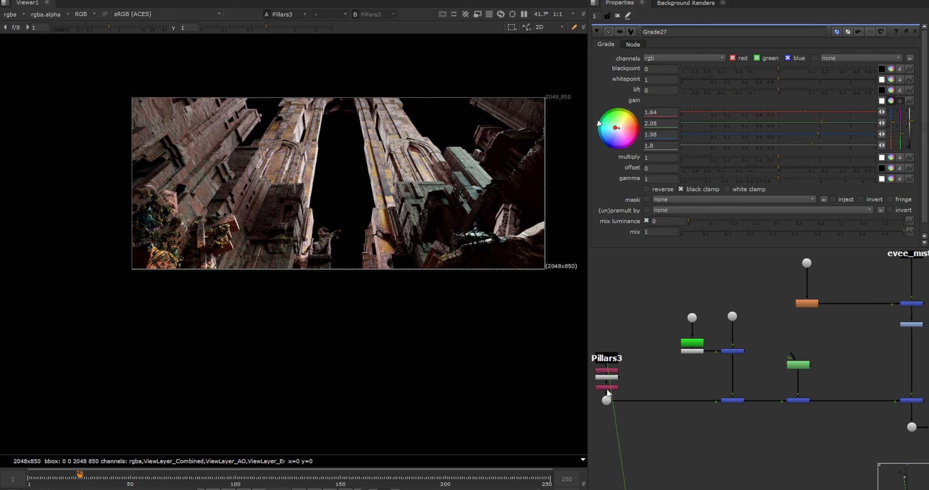
Inspect the Pillars3 normal-pass chain by viewing Shuffle35, Shuffle34 and HueShift1, with Shuffle34's properties open
left_click(607, 388)
key("1")
scroll(605, 391, "up", 4)
left_click(663, 344)
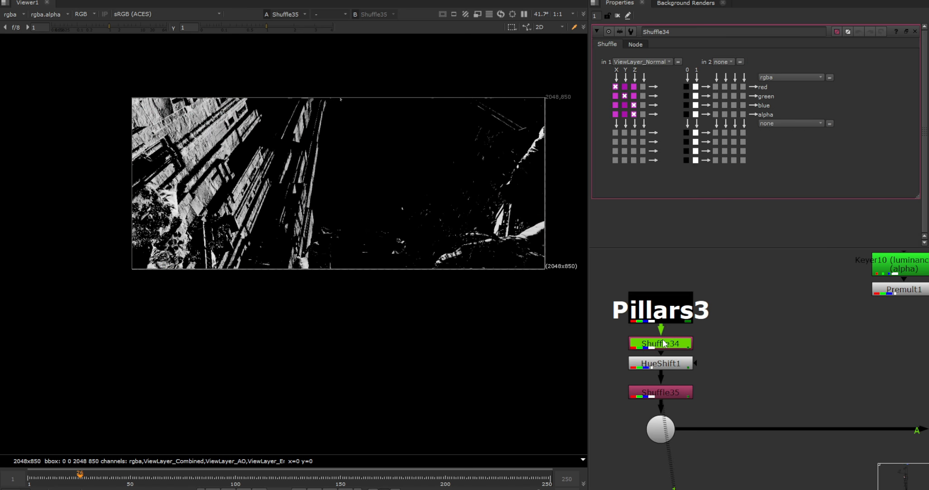
key("1")
left_click(658, 367)
key("1")
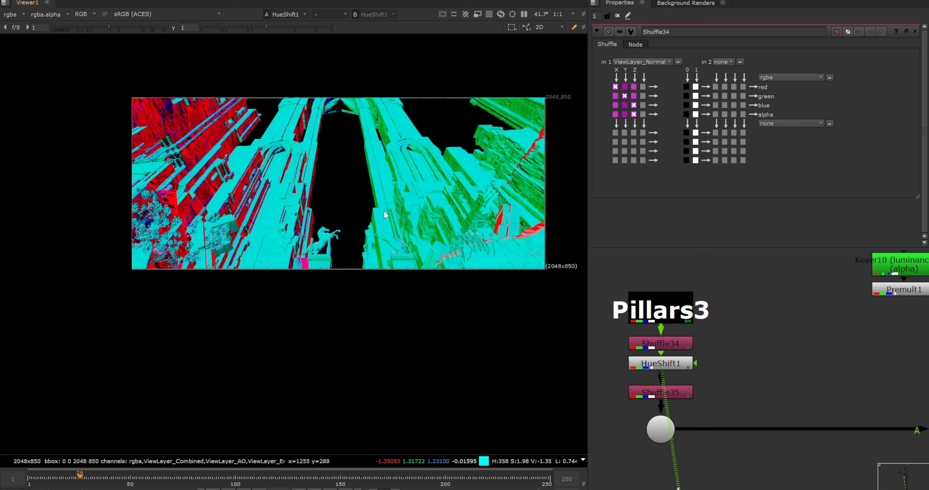
Isolate HueShift1's red channel and try a hue rotation of -180
key("r")
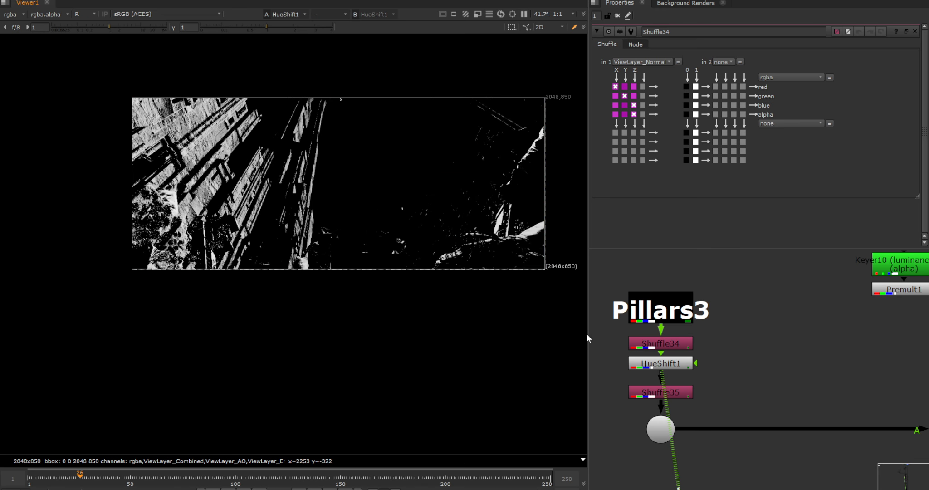
double_click(673, 369)
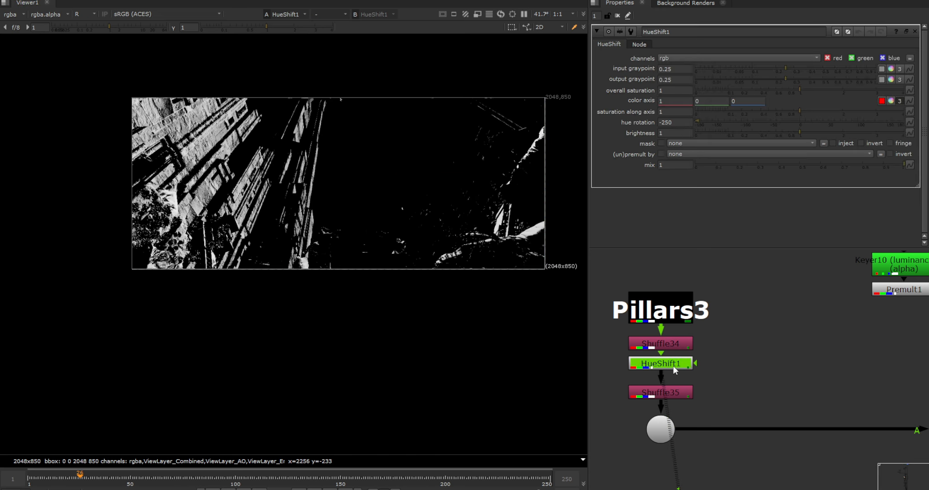
mouse_move(702, 125)
left_mouse_down()
mouse_move(870, 128)
mouse_move(693, 127)
left_mouse_up()
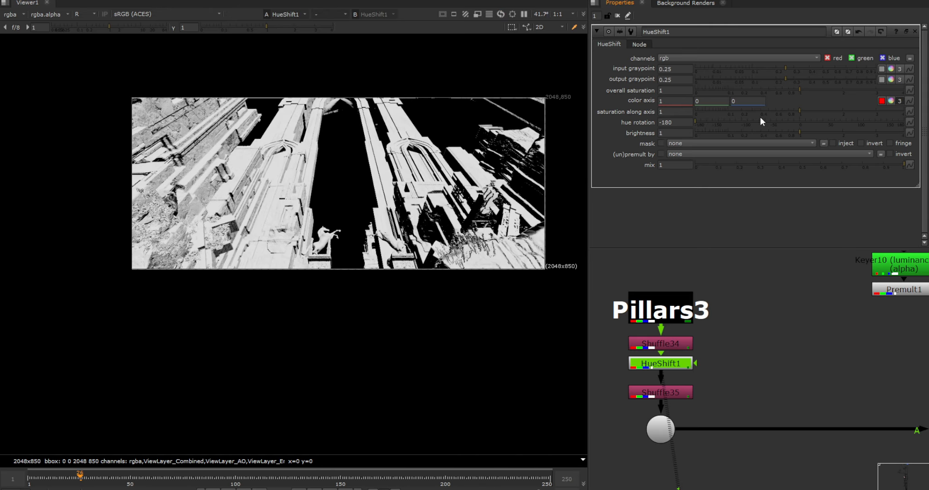
View Shuffle35 with its channel routing open, then check Merge45's alpha
left_click(647, 393)
key("1")
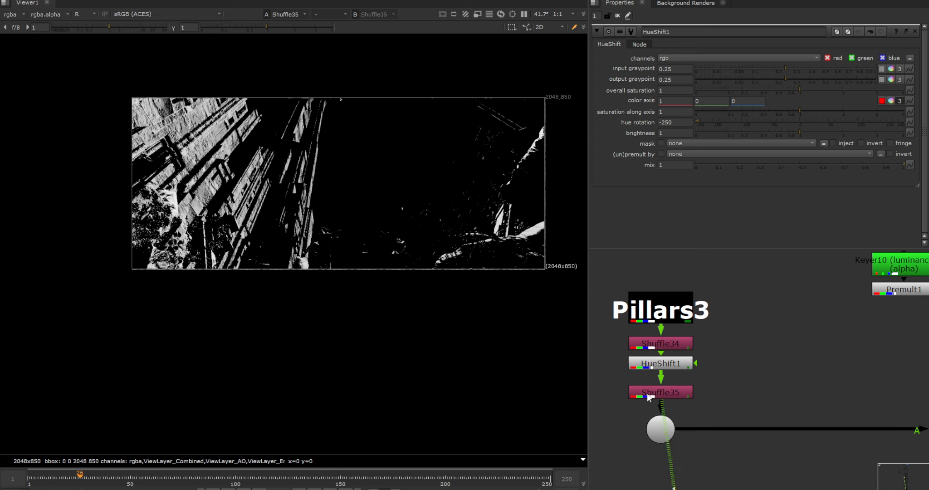
double_click(647, 393)
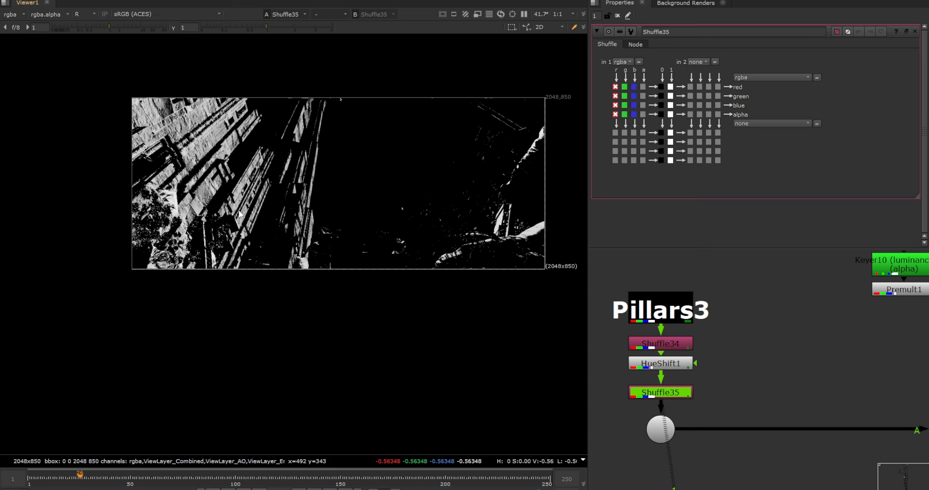
key("a")
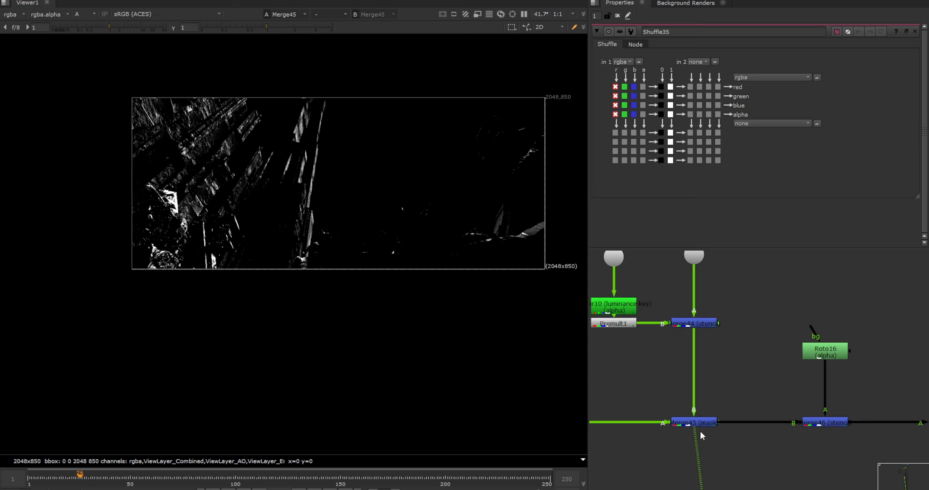
scroll(699, 433, "up", 2)
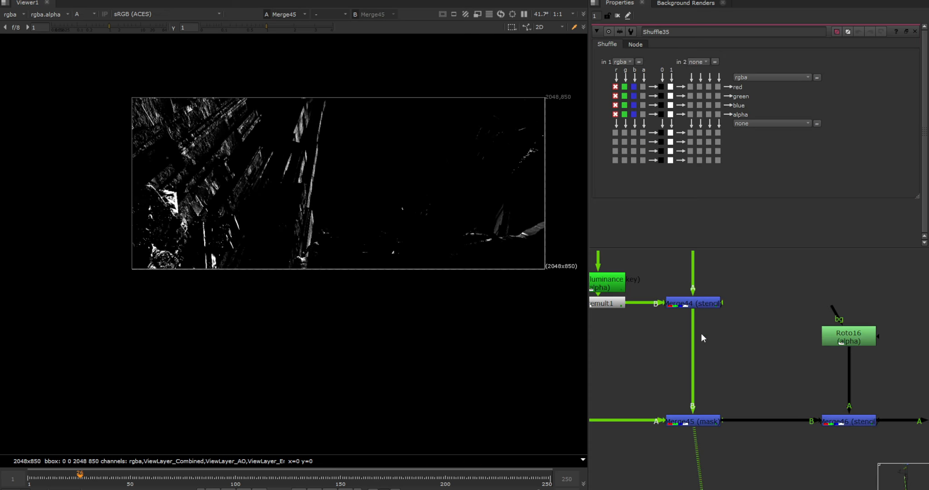
Return to the Merge44 stencil and view its Dot24 and Premult1 inputs in color before its combined output
left_click(698, 308, "ctrl+shift")
scroll(697, 308, "down", 3)
middle_click_drag(697, 308, 728, 380)
left_click(726, 321, "ctrl+shift")
key("a")
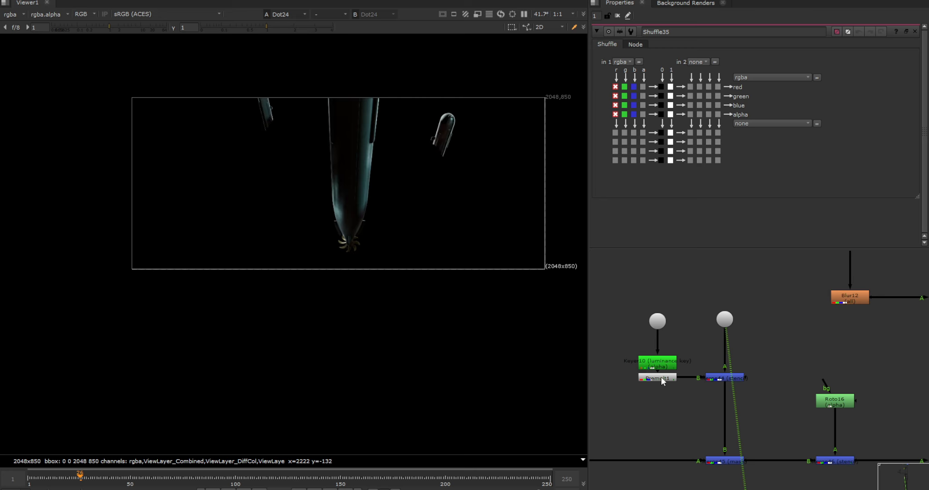
left_click(661, 380, "ctrl+shift")
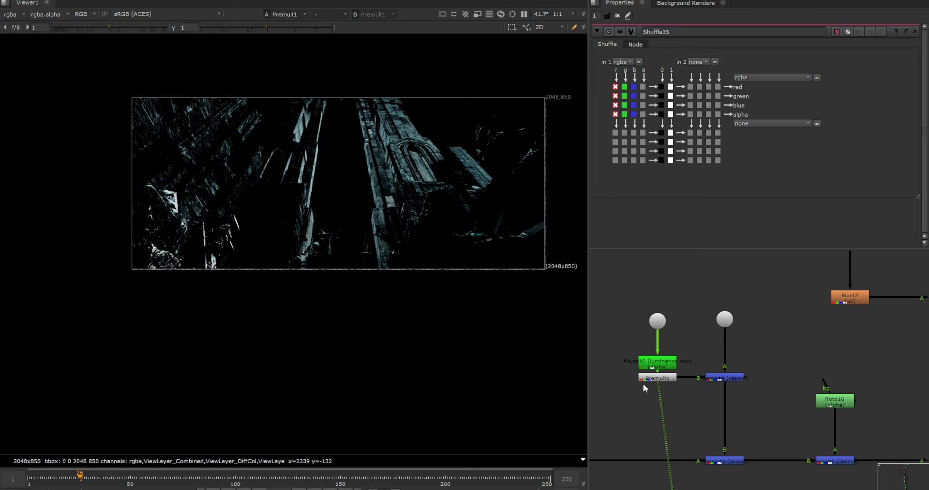
left_click(723, 377, "ctrl+shift")
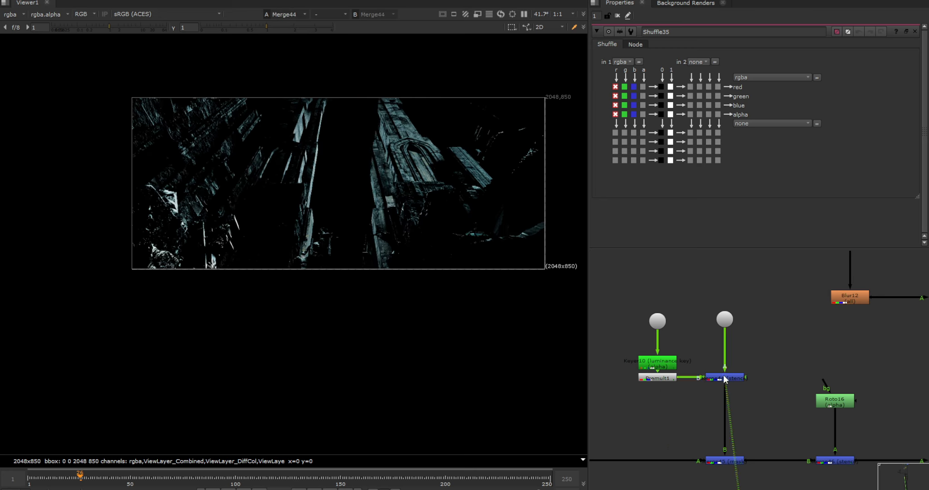
View the Merge45 mask result in color and look over the lit pillar edges
middle_click_drag(723, 375, 768, 276)
left_click(768, 362, "ctrl+shift")
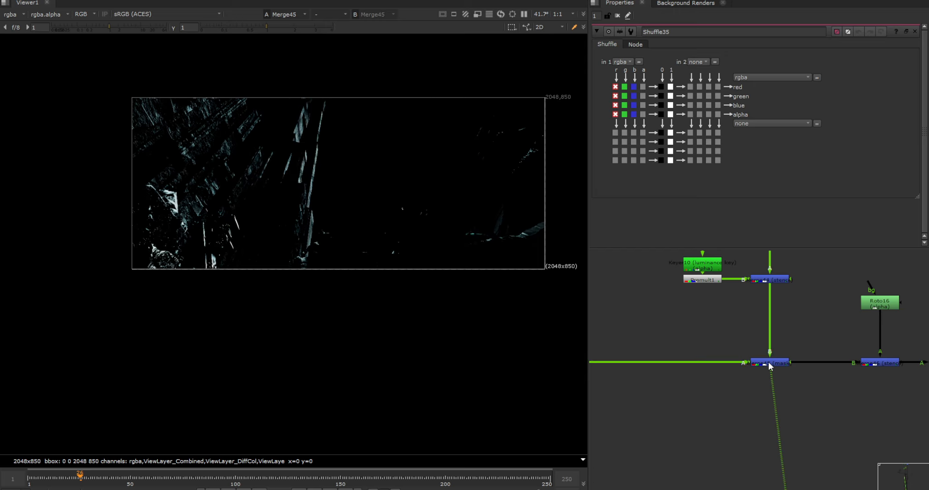
left_click_drag(349, 66, 137, 277)
Open Roto16 to show its Bezier1 shape, and view the Merge46 stencil that uses it
middle_click_drag(862, 357, 724, 407)
scroll(725, 407, "up", 1)
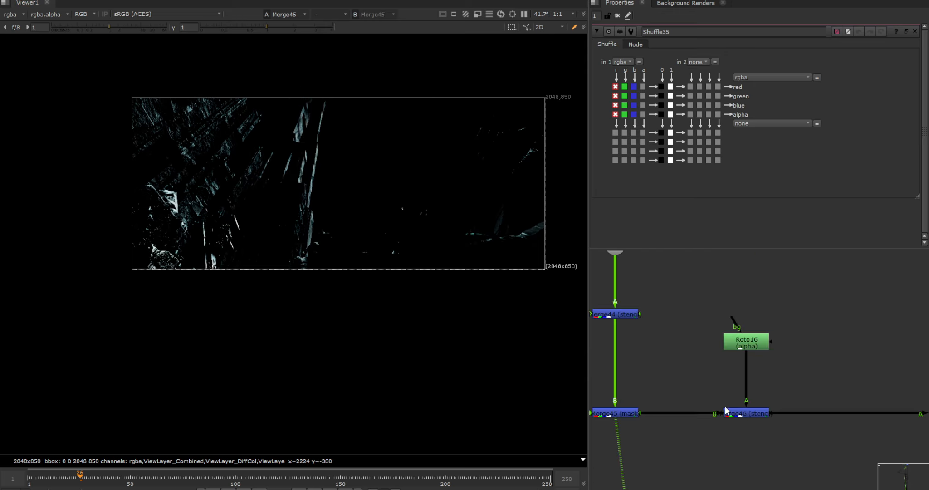
double_click(746, 342)
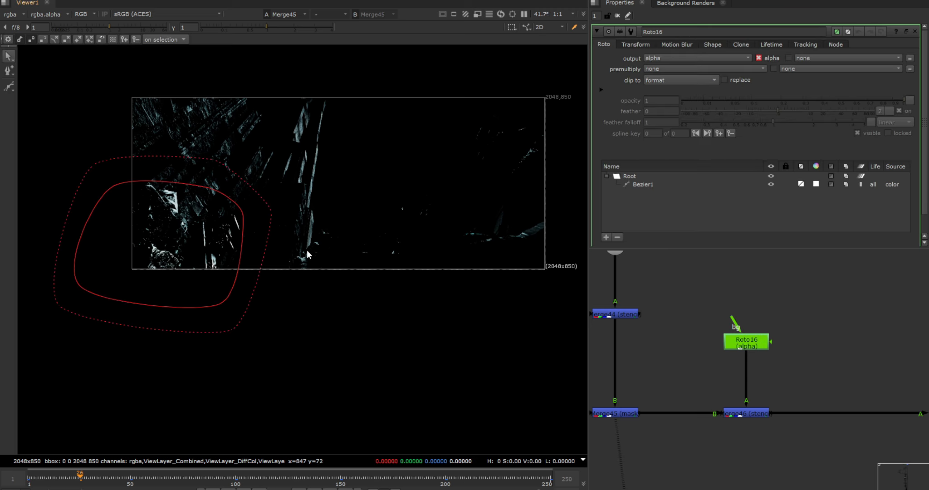
left_click_drag(803, 376, 698, 460)
key("1")
scroll(694, 436, "down", 2)
middle_click_drag(790, 393, 664, 372)
scroll(673, 409, "up", 1)
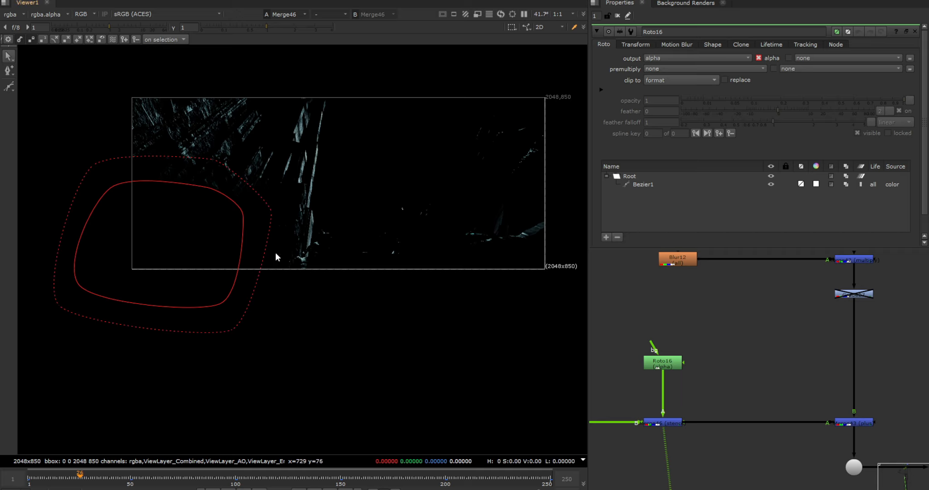
View Merge43, which combines the mist and pillar highlights, and the Keyer18 luminance key it feeds
left_click(836, 422)
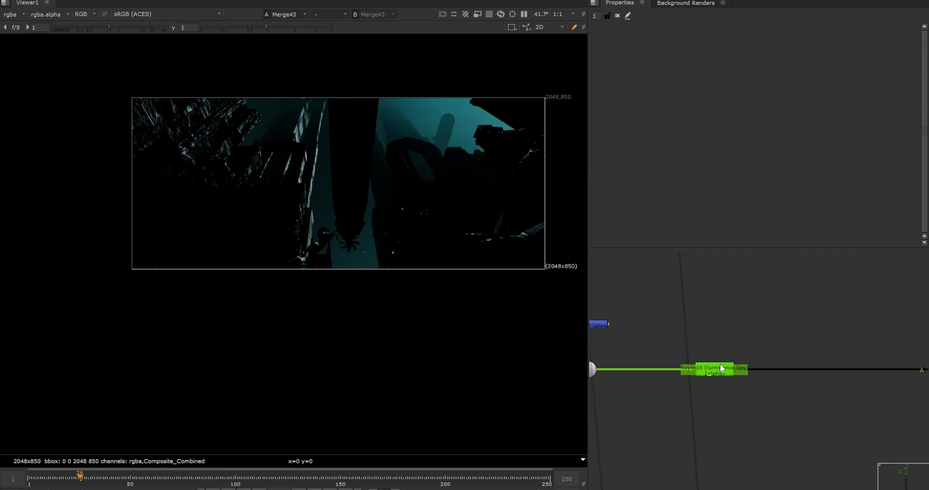
scroll(721, 368, "down", 3)
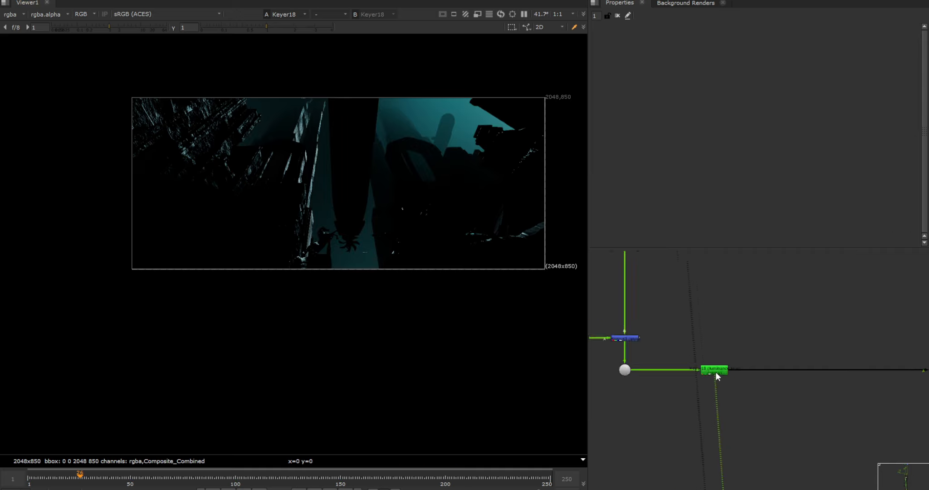
key("1")
scroll(806, 359, "down", 3)
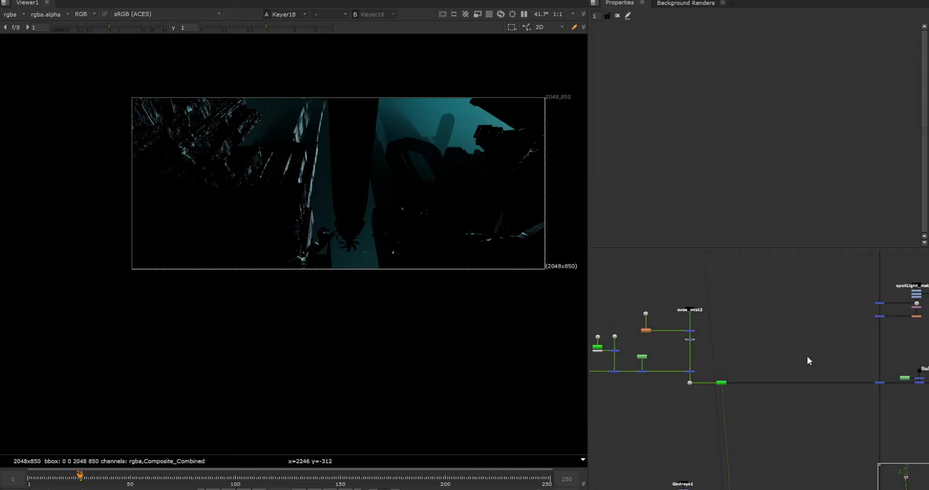
View Merge41 near the Subs branch, compare it disabled and enabled, and examine the pillar edges up close
middle_click_drag(807, 359, 742, 394)
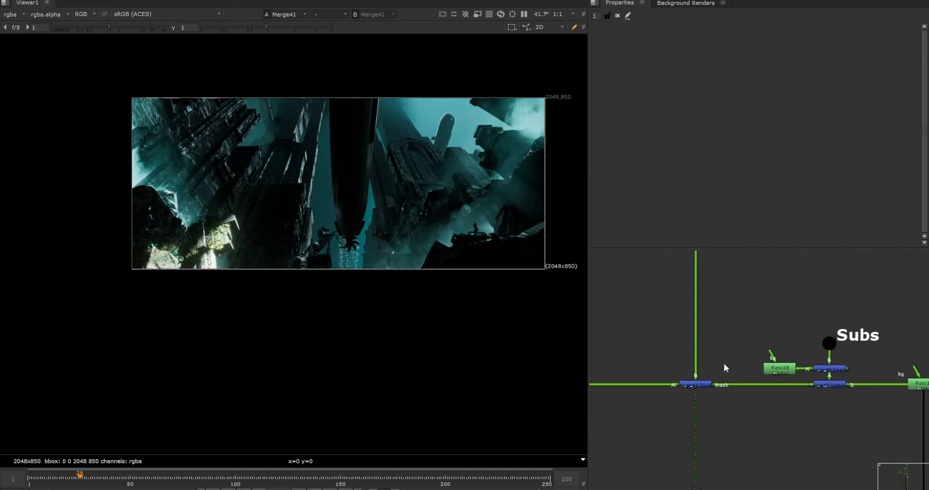
left_click_drag(728, 359, 654, 420)
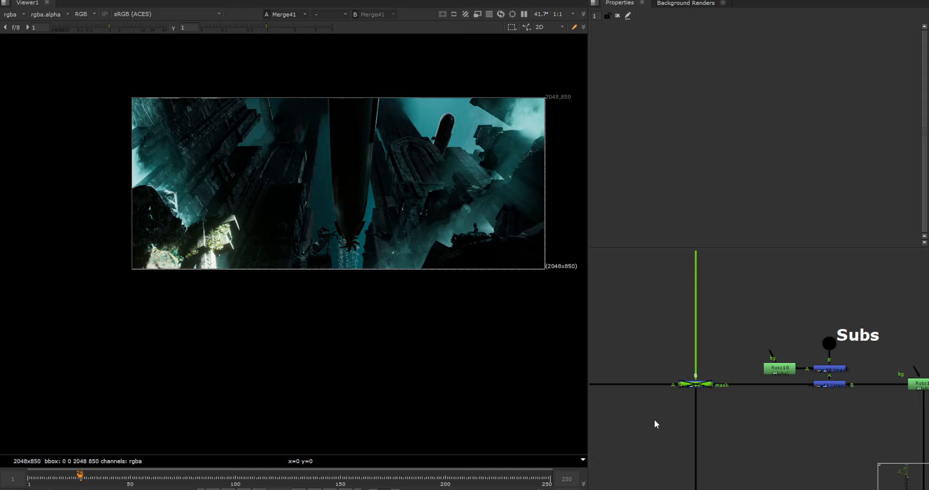
scroll(324, 113, "up", 5)
scroll(319, 147, "up", 2)
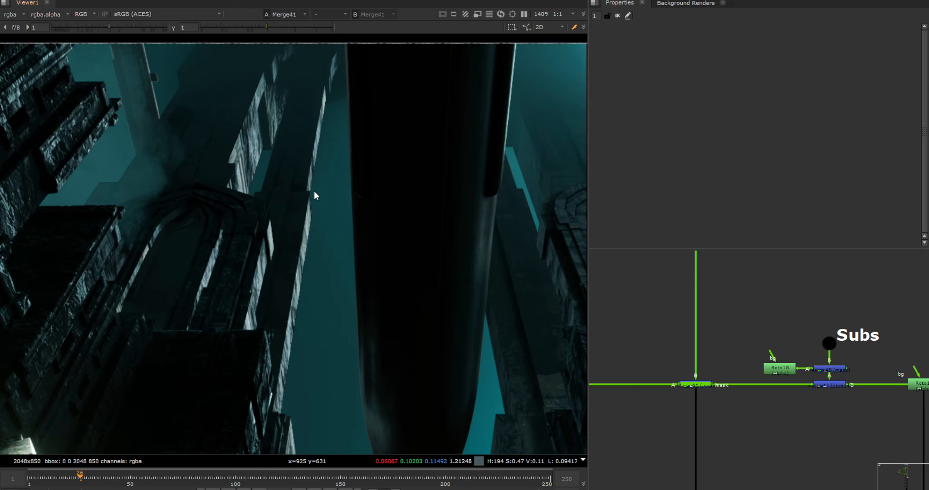
left_click_drag(322, 111, 202, 315)
View the color correction above the spotLight_matte1 branch and compare it with Merge61 upstream
scroll(309, 225, "down", 5)
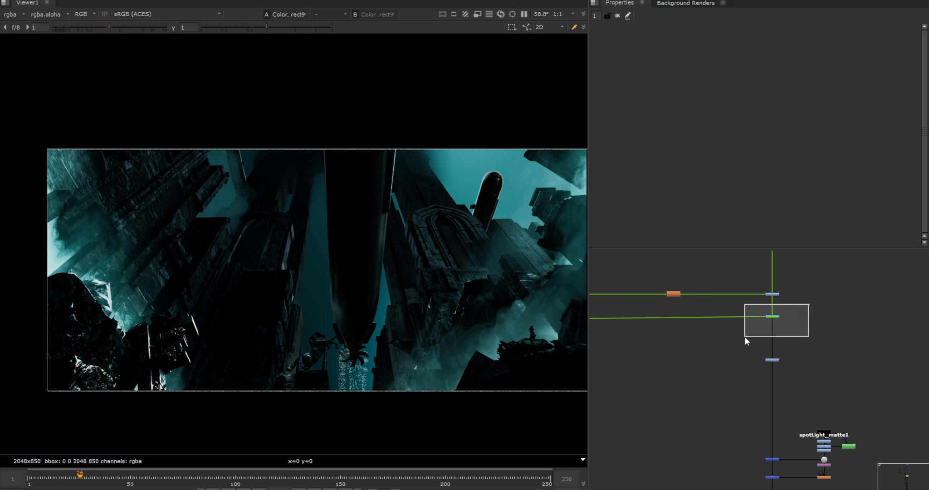
left_click_drag(745, 336, 745, 336)
key("1")
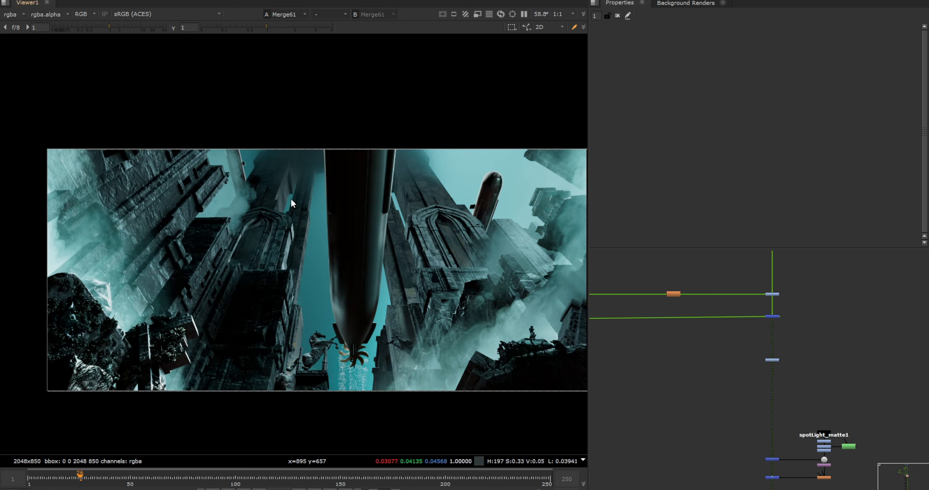
View Merge41, where the evee_mist2 branch joins the main composite
scroll(721, 358, "down", 4)
middle_click_drag(750, 433, 760, 342)
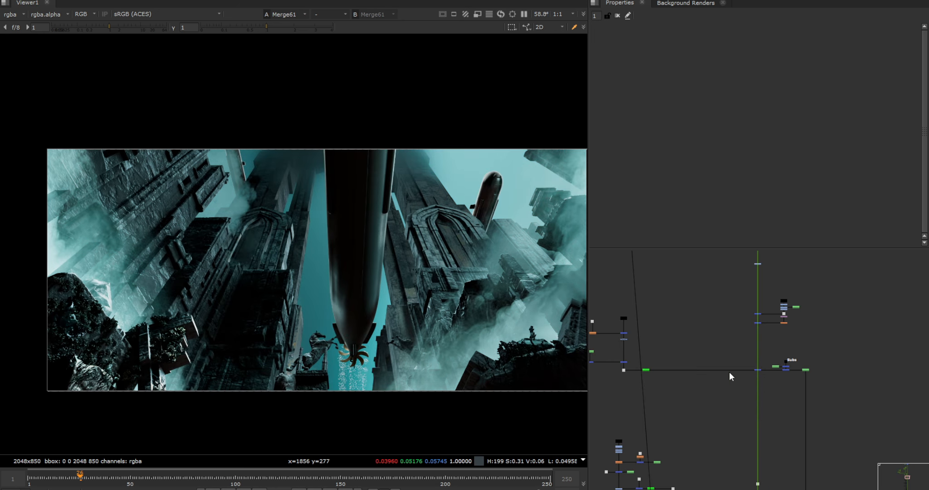
middle_click_drag(743, 393, 773, 367)
scroll(657, 312, "up", 4)
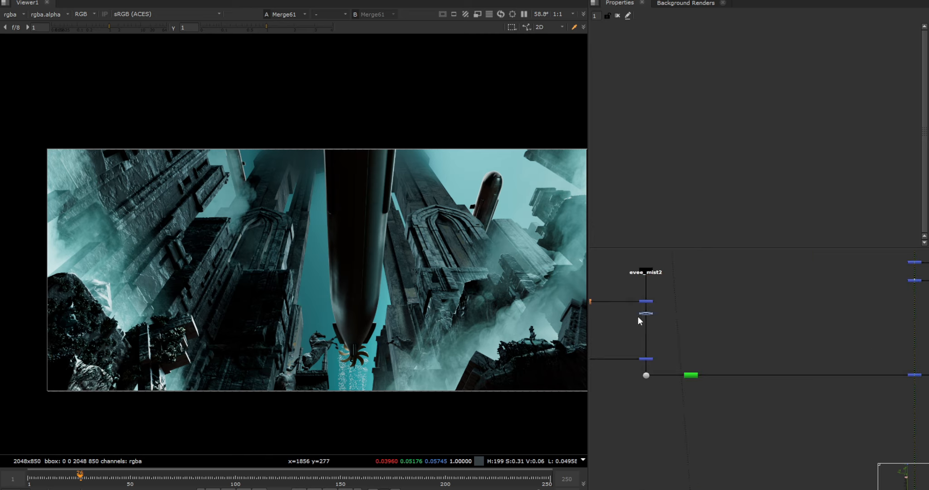
middle_click_drag(639, 325, 740, 339)
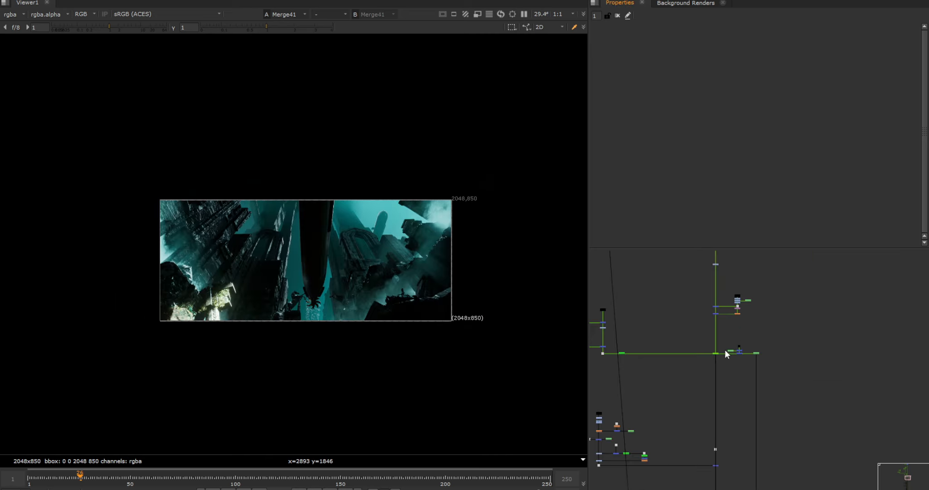
View the Godrays1 render and the ColorCorrect4 result beneath it
scroll(725, 350, "down", 3)
middle_click_drag(708, 394, 824, 349)
scroll(777, 337, "up", 4)
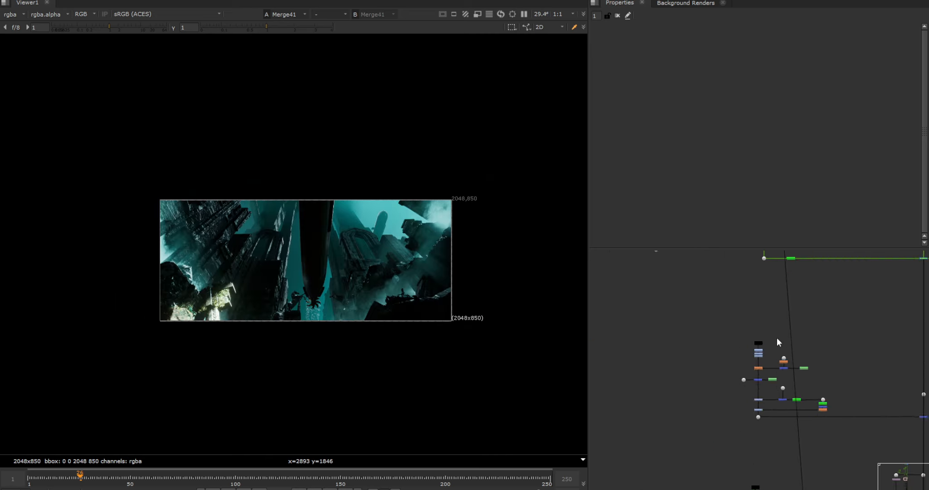
scroll(739, 360, "up", 5)
key("1")
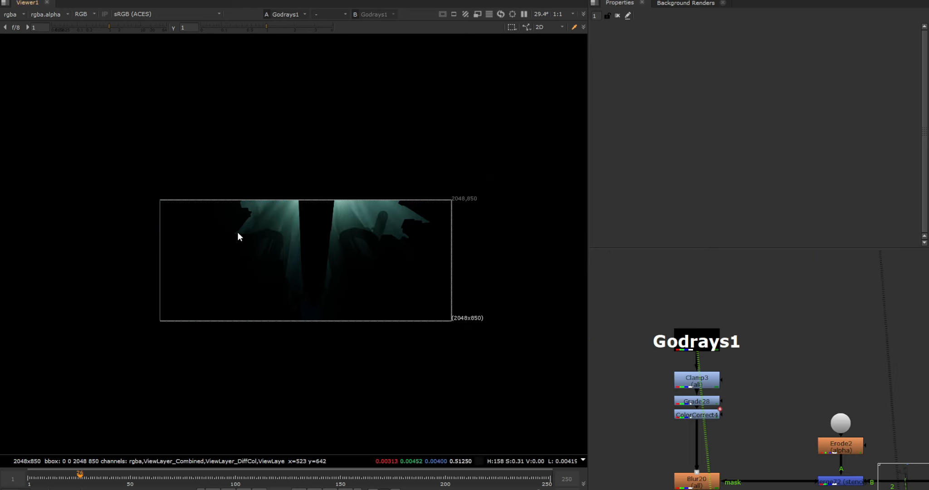
scroll(653, 286, "down", 4)
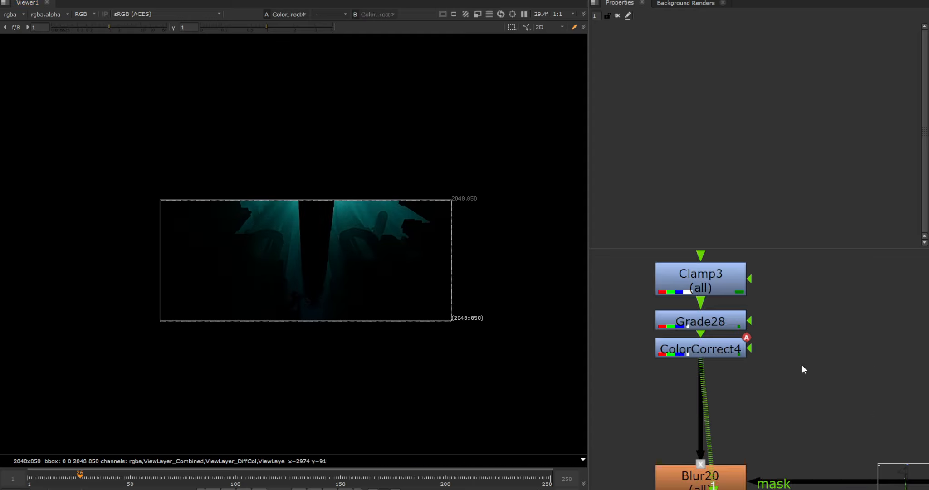
Inspect the Roto26 shape masking Blur20, close its properties, and examine the godray edges with Blur20 disabled
scroll(704, 483, "down", 3)
middle_click_drag(705, 483, 681, 351)
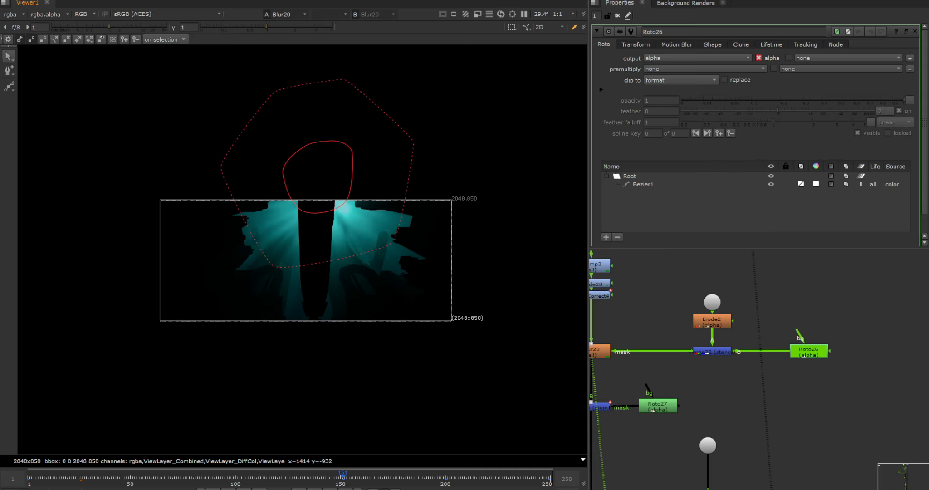
left_click(617, 16)
scroll(253, 255, "up", 2)
left_click(596, 352)
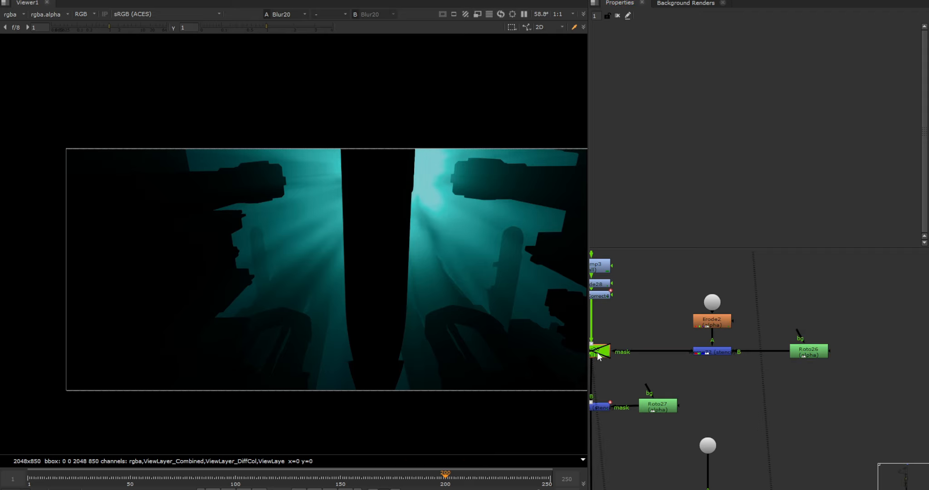
scroll(456, 213, "up", 4)
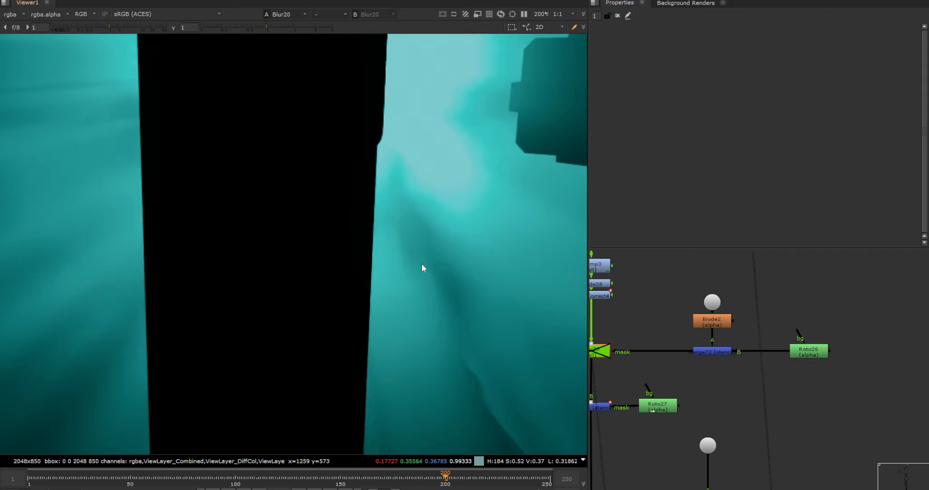
scroll(422, 268, "down", 1)
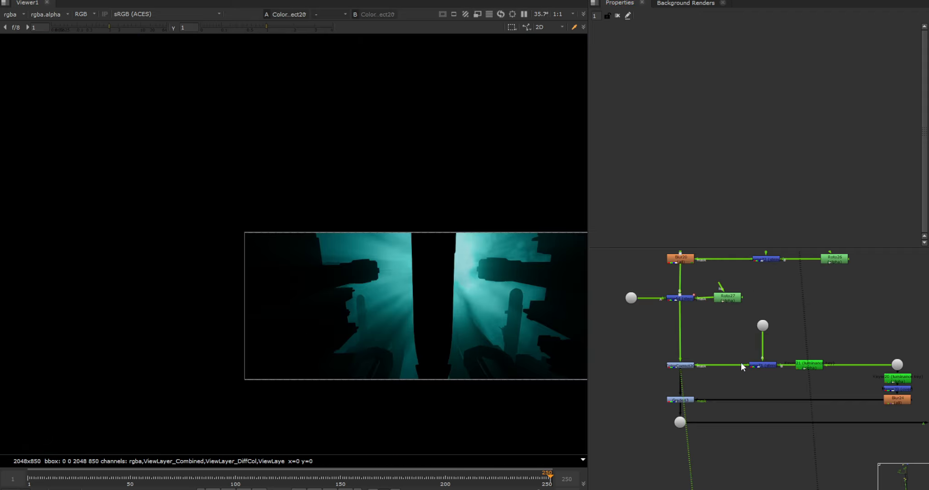
View Grade43 at the end of the Godrays1 branch and the Dot51 mist source behind its mask
left_click(684, 400, "ctrl+shift")
middle_click_drag(770, 397, 701, 393)
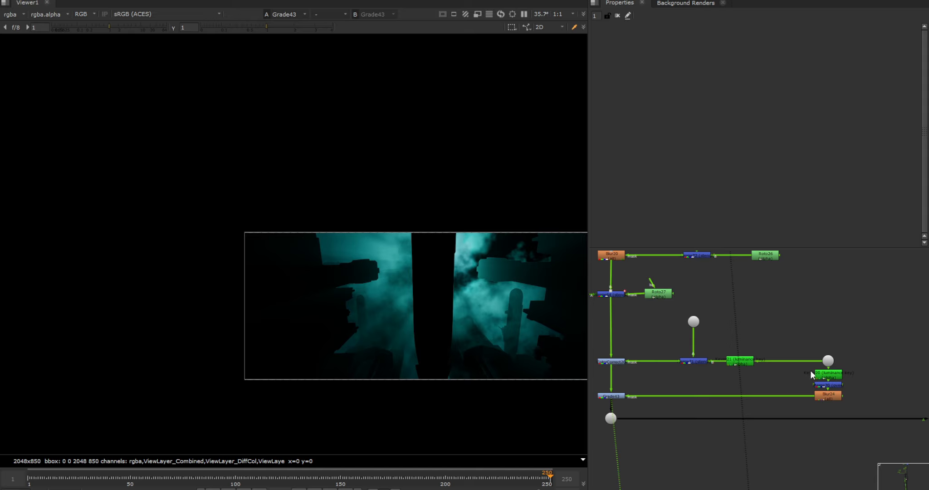
left_click(828, 361)
scroll(831, 359, "down", 3)
left_click(831, 360, "ctrl+shift")
scroll(458, 272, "up", 2)
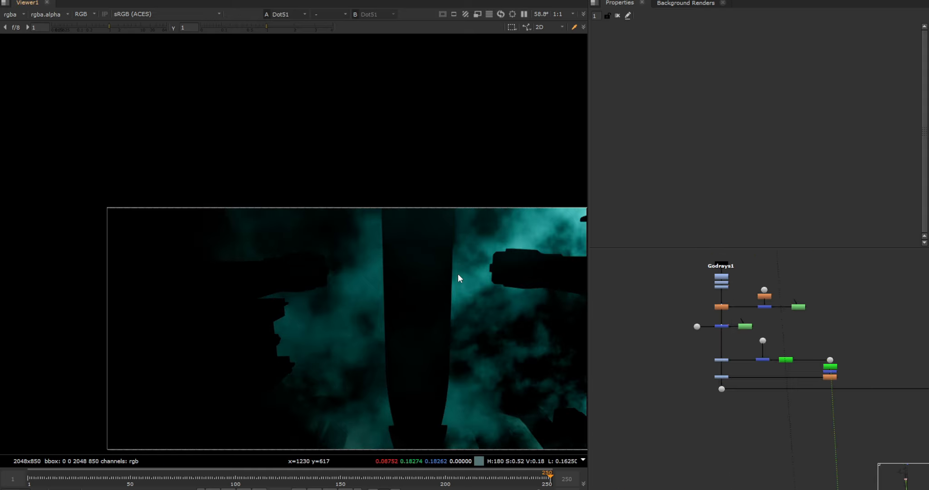
Compare Grade43 disabled and enabled on the godrays, and open its grade settings
key("l")
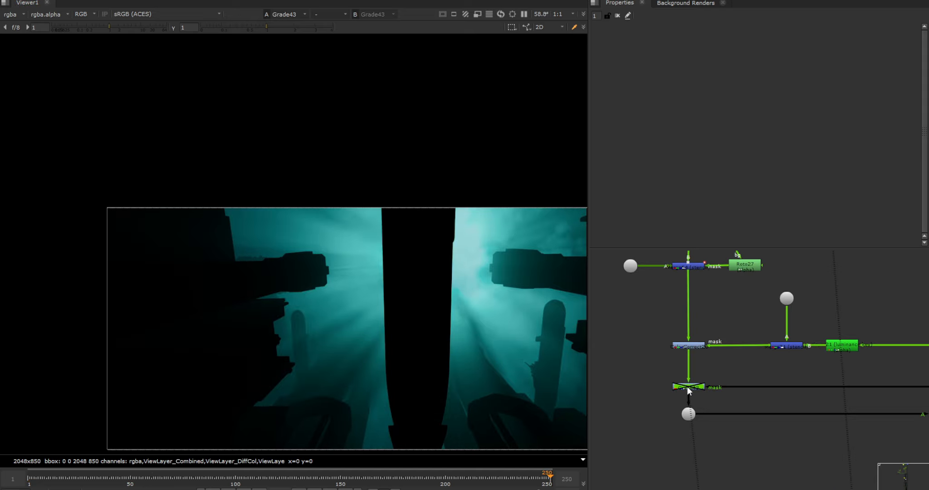
key("d")
double_click(687, 386)
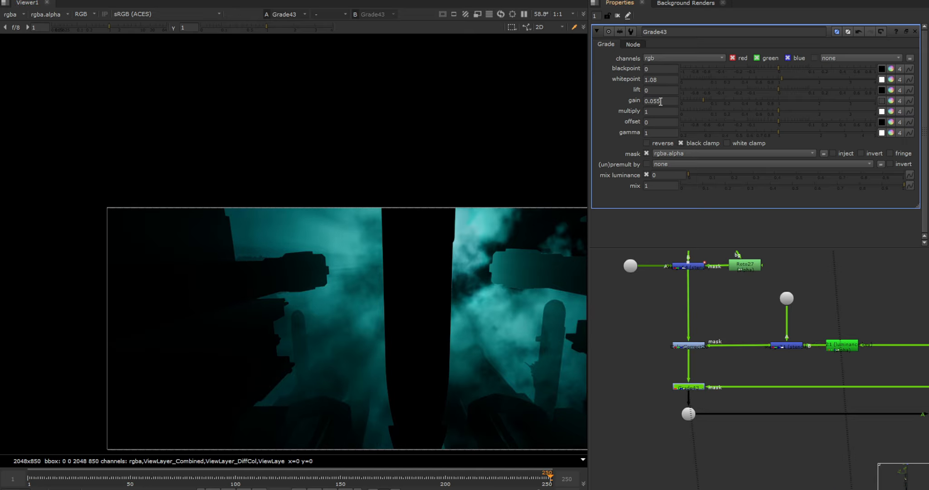
View the alpha of the Keyer20 luminance key and of Blur24, which feed Grade43's mask
middle_click_drag(505, 285, 378, 233)
scroll(786, 374, "down", 2)
middle_click_drag(801, 381, 601, 375)
left_click(720, 356)
key("1")
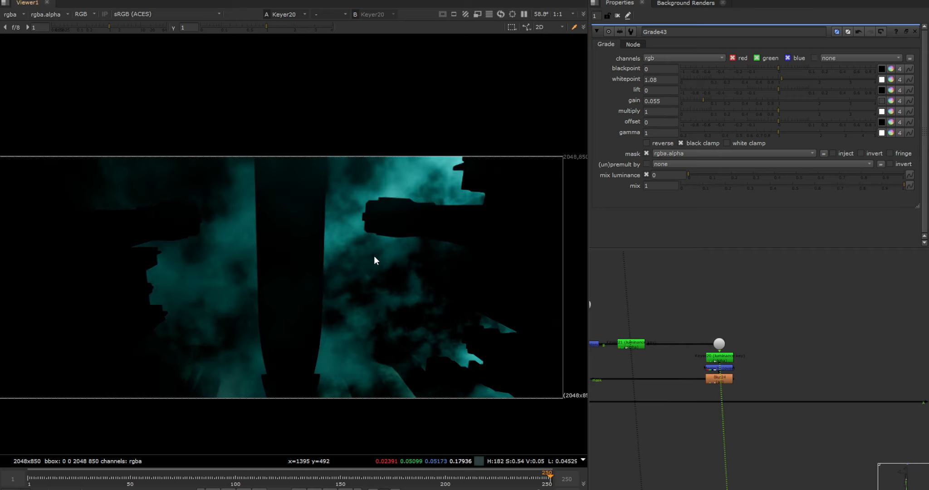
key("a")
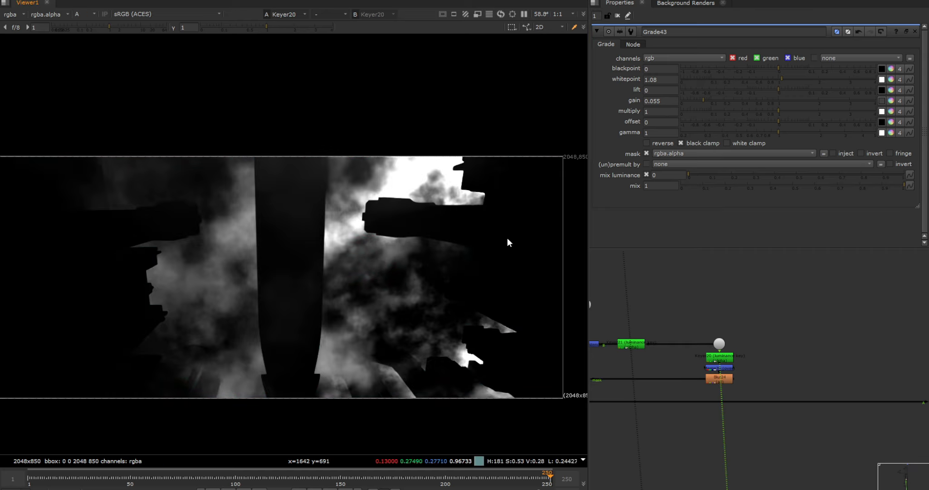
left_click(717, 379)
key("1")
View Grade43 in full color to inspect the mist breakup in the godrays
middle_click_drag(640, 380, 775, 365)
scroll(776, 366, "down", 3)
scroll(677, 366, "up", 3)
left_click(682, 363)
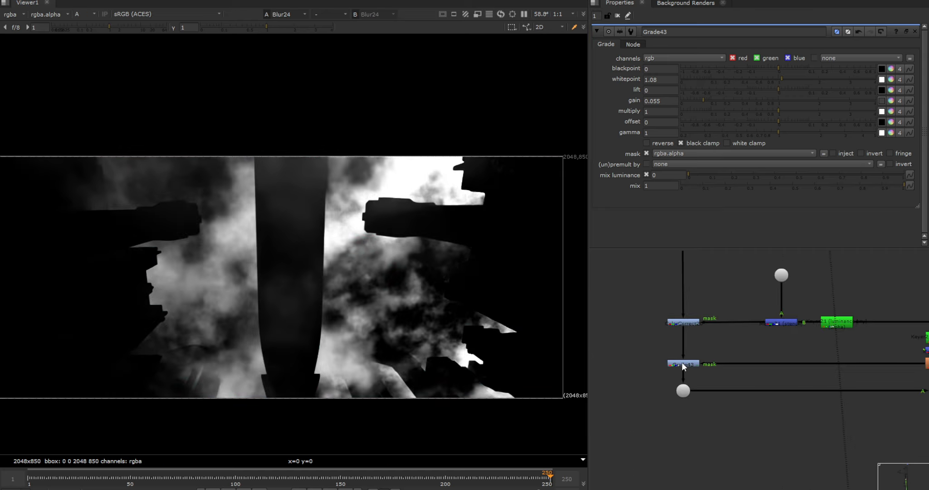
key("1")
key("a")
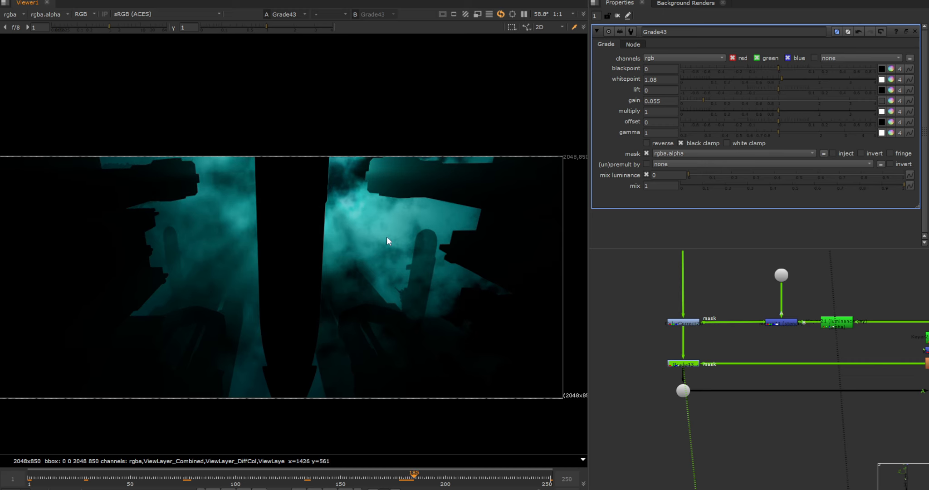
Compare the merge that adds the Godrays1 branch to the main composite disabled and enabled
left_click_drag(855, 371, 765, 423)
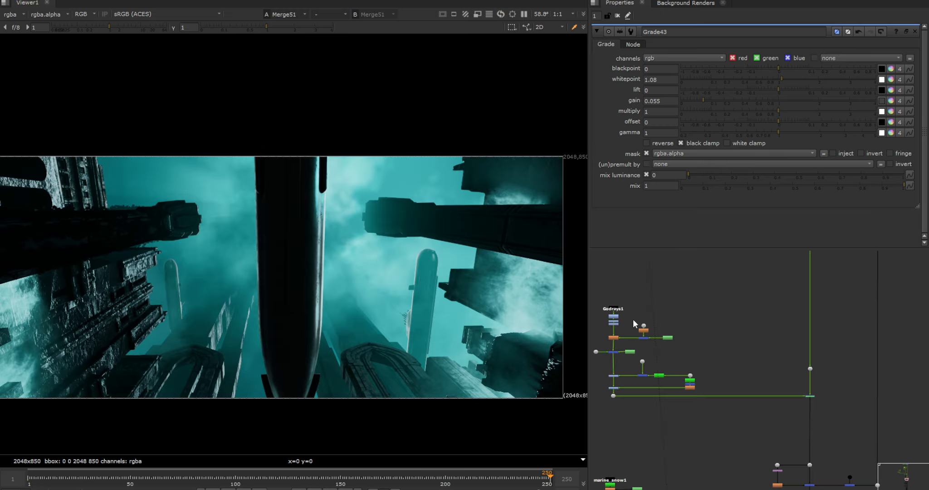
key("d")
key("d")
key("d")
key("d")
View Blur14 in the branch below the godrays merge and open its blur settings
scroll(743, 424, "down", 4)
middle_click_drag(709, 414, 719, 358)
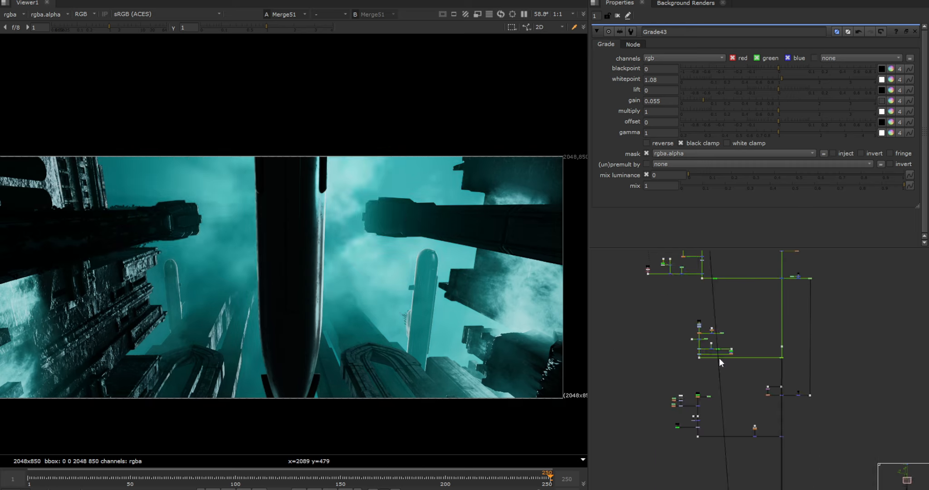
scroll(713, 386, "up", 10)
left_click(621, 466)
key("1")
middle_click_drag(622, 466, 671, 380)
scroll(671, 380, "down", 2)
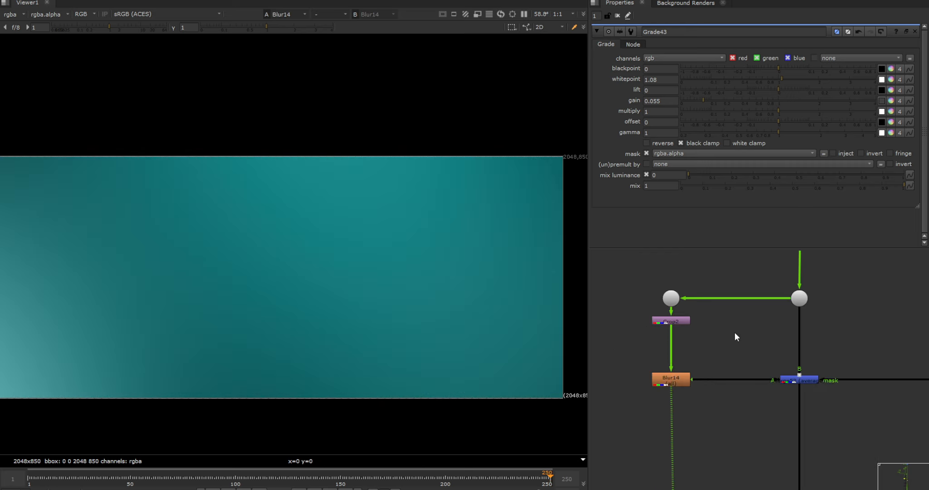
double_click(659, 381)
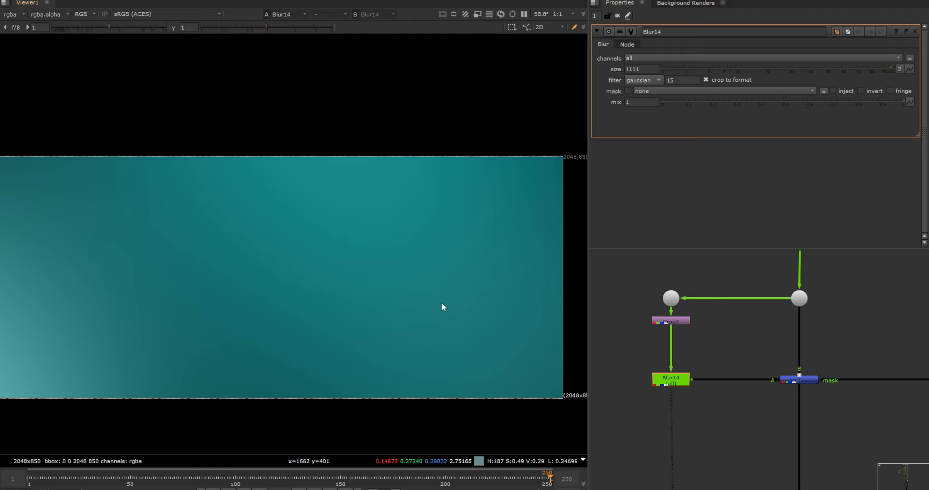
View the alpha of Dot31 and trace its connection up to the roto beside the Subs branch
scroll(442, 302, "down", 2)
scroll(604, 374, "down", 3)
scroll(772, 364, "down", 2)
left_click(791, 372)
key("1")
scroll(388, 287, "up", 2)
key("a")
scroll(775, 417, "down", 6)
scroll(778, 299, "up", 5)
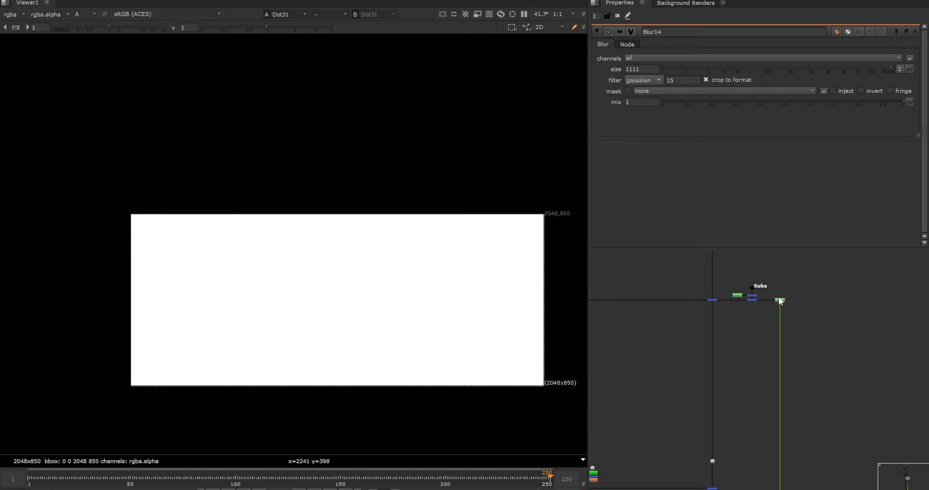
Open Roto17 to show its RectangleCusped1 shape, and compare the stencil merge it feeds disabled and enabled
scroll(472, 260, "down", 3)
left_click(786, 302)
double_click(782, 301)
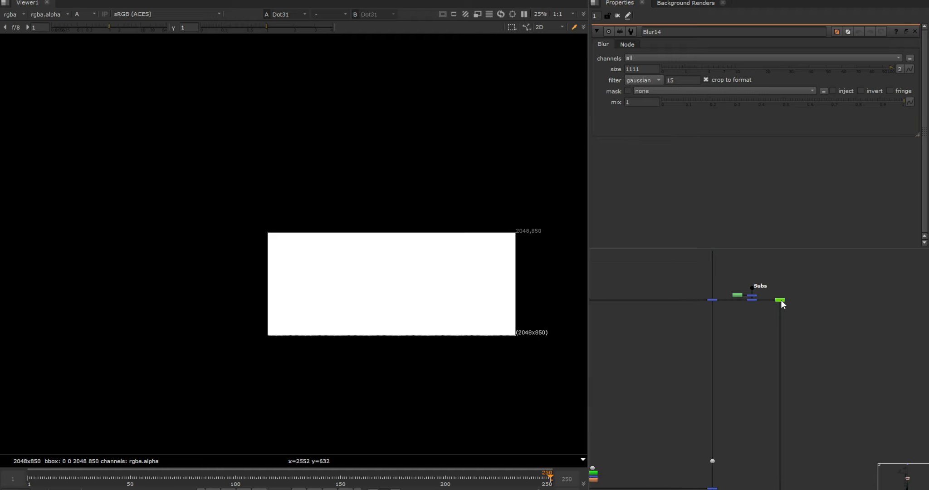
scroll(666, 408, "down", 2)
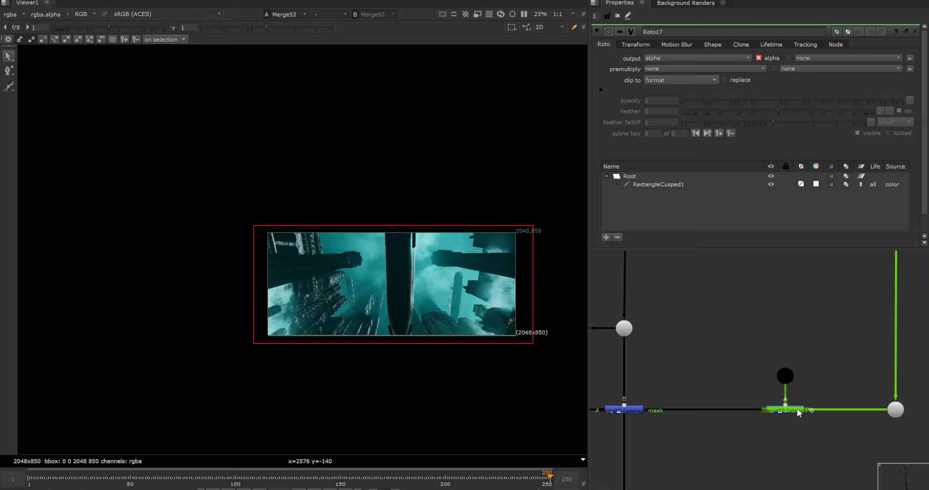
key("d")
key("d")
scroll(406, 264, "up", 2)
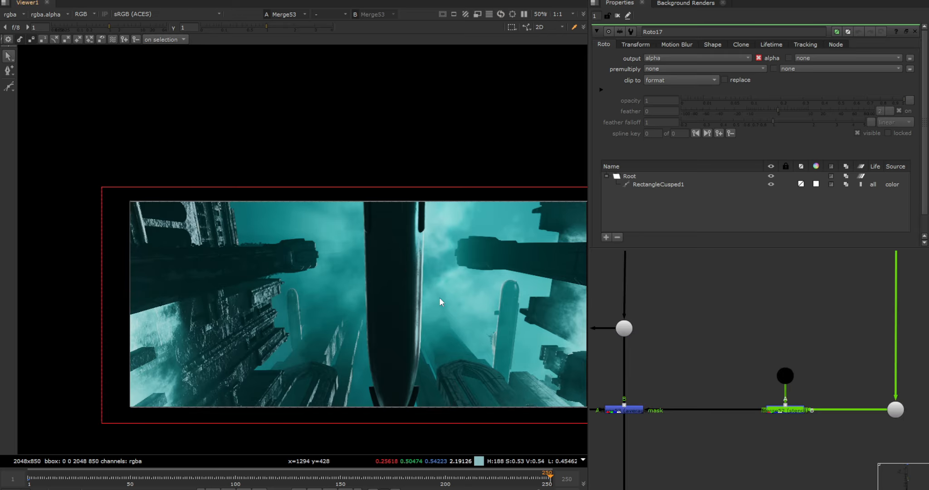
View Blur14 and the averaging Merge53 that blends it into the main composite
middle_click_drag(697, 380, 816, 341)
left_click(619, 374)
key("1")
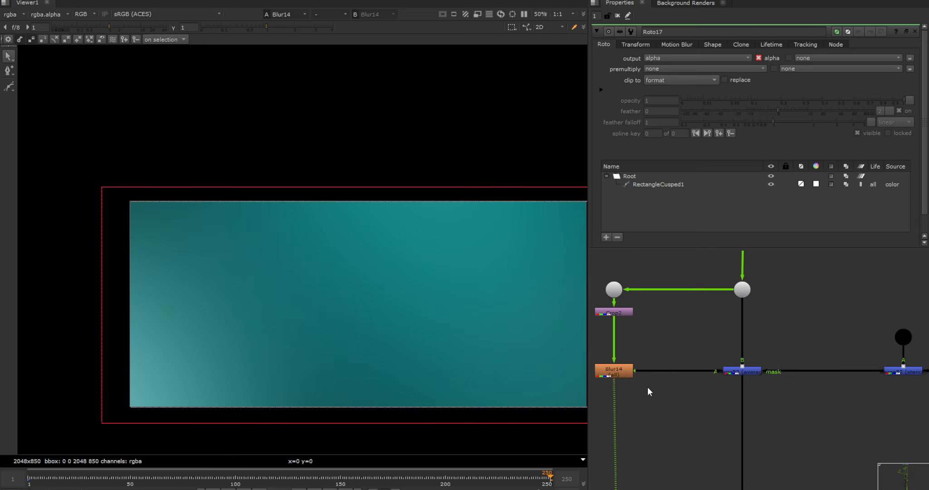
left_click(749, 372)
key("1")
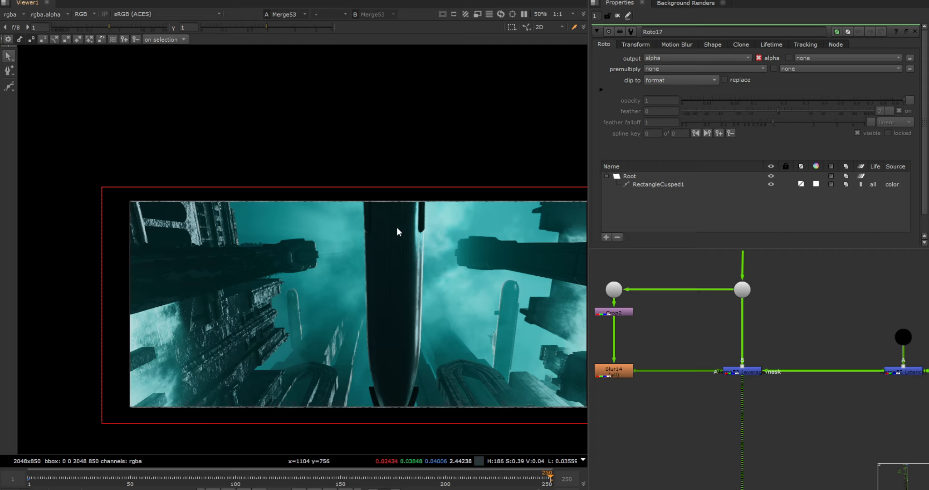
Close the Roto17 properties, compare Merge53 disabled and enabled, and inspect the stencil merge feeding its mask
left_click(617, 16)
left_click_drag(818, 354, 703, 401)
key("d")
key("d")
middle_click_drag(766, 361, 592, 361)
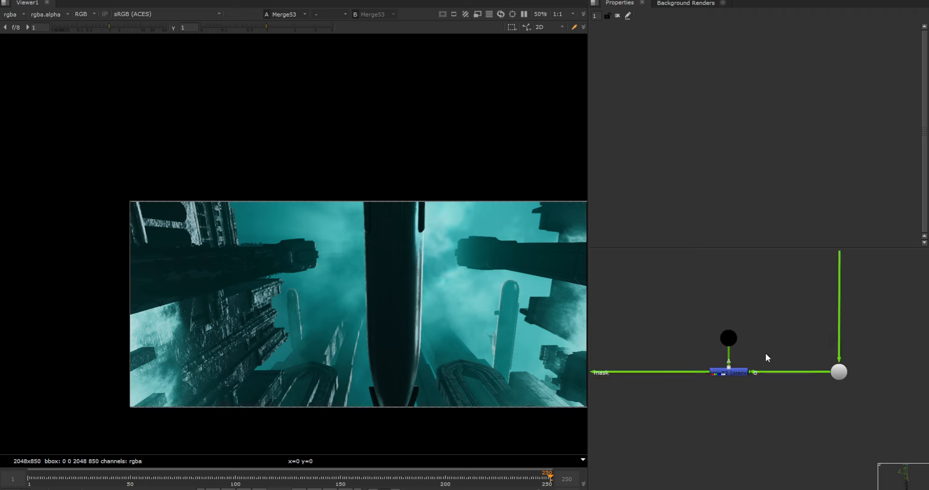
left_click_drag(774, 354, 647, 407)
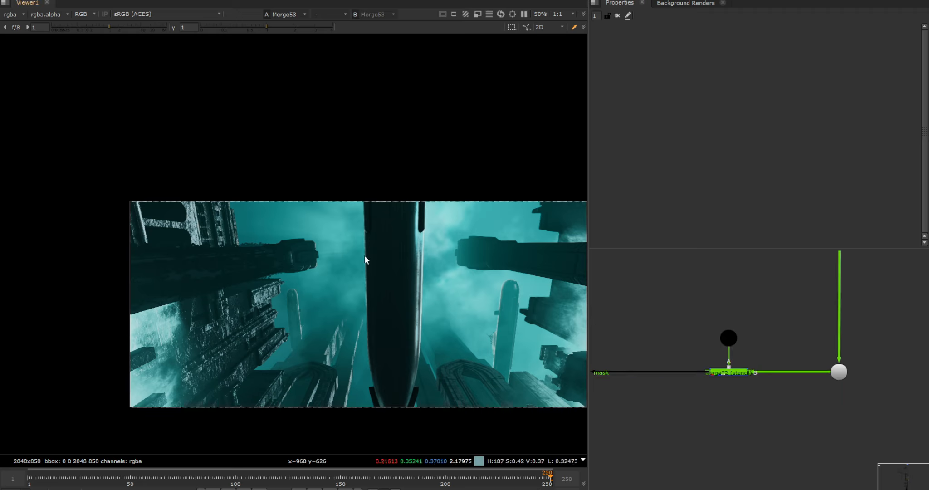
left_click_drag(777, 353, 654, 405)
Compare the Crop2 image with the Blur14 result, and open Blur14's settings again
scroll(703, 385, "down", 4)
scroll(759, 353, "up", 3)
left_click(726, 329)
mouse_move(707, 395)
middle_mouse_down()
mouse_move(759, 352)
mouse_move(699, 385)
middle_mouse_up()
scroll(689, 384, "up", 4)
key("1")
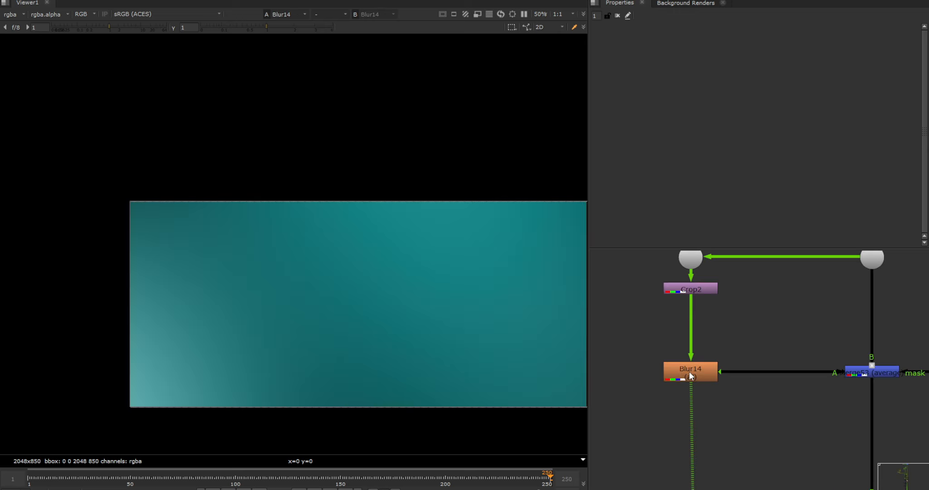
left_click(707, 291)
key("1")
left_click(700, 374)
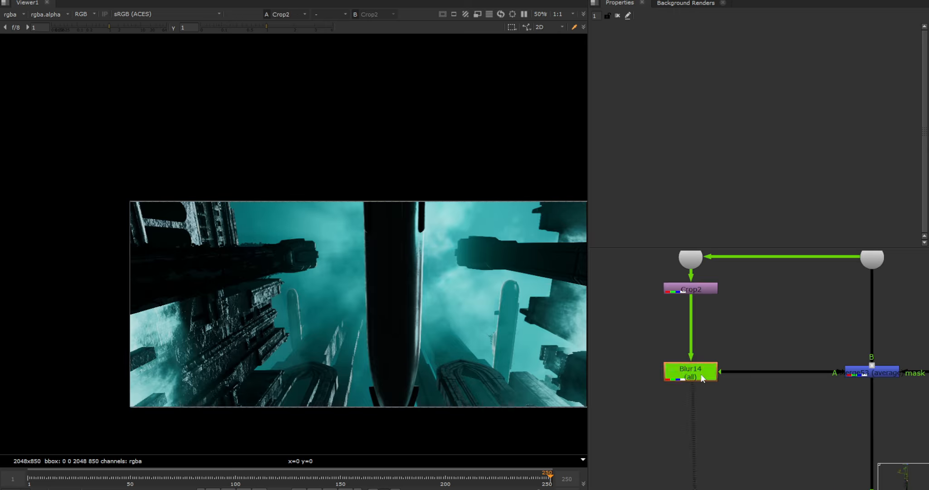
key("1")
double_click(700, 373)
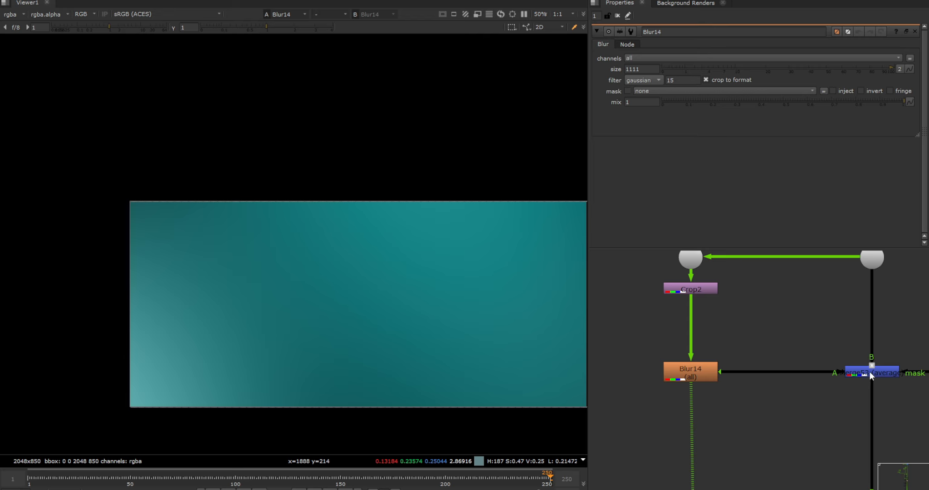
View the averaging Merge53 result and move on to the branch joining below it
left_click(869, 372)
key("1")
scroll(866, 373, "down", 3)
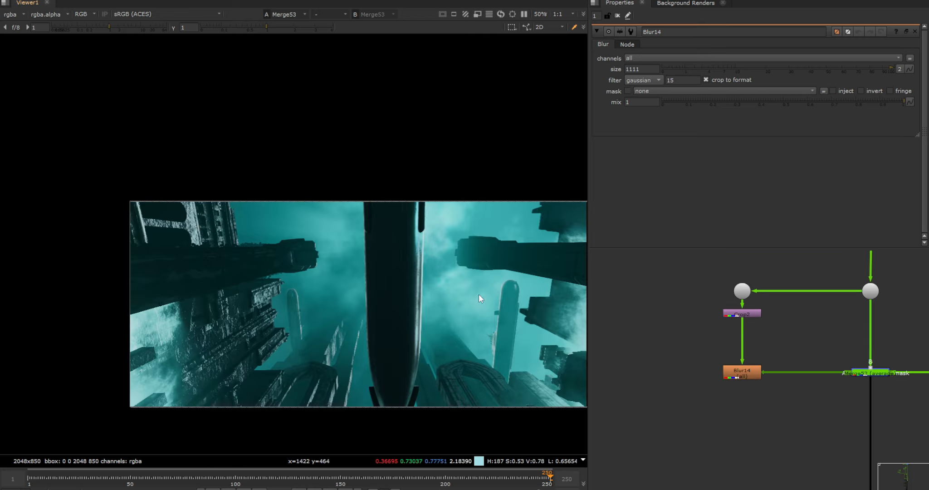
scroll(766, 347, "down", 6)
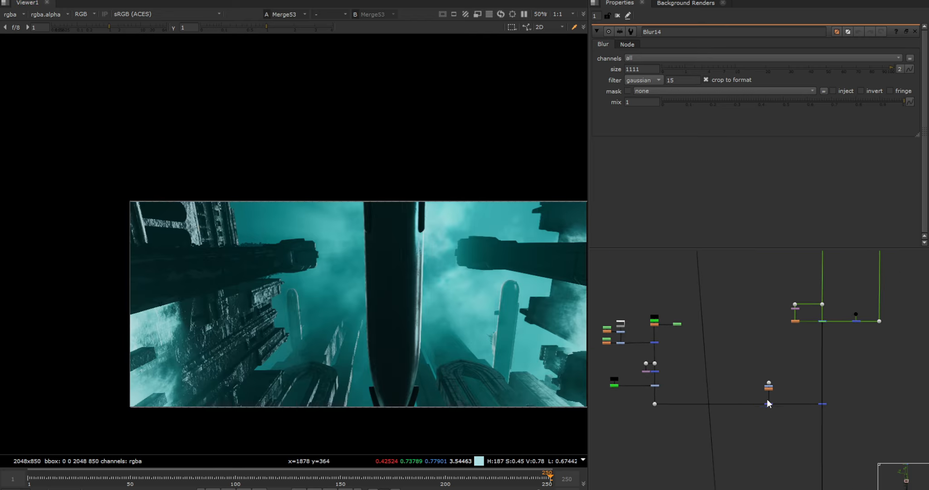
View the marine_snow1 render with the viewer gain raised to 16, and inspect Keyer13 and FilterErode2 below it
scroll(669, 306, "up", 6)
left_click(663, 291)
key("1")
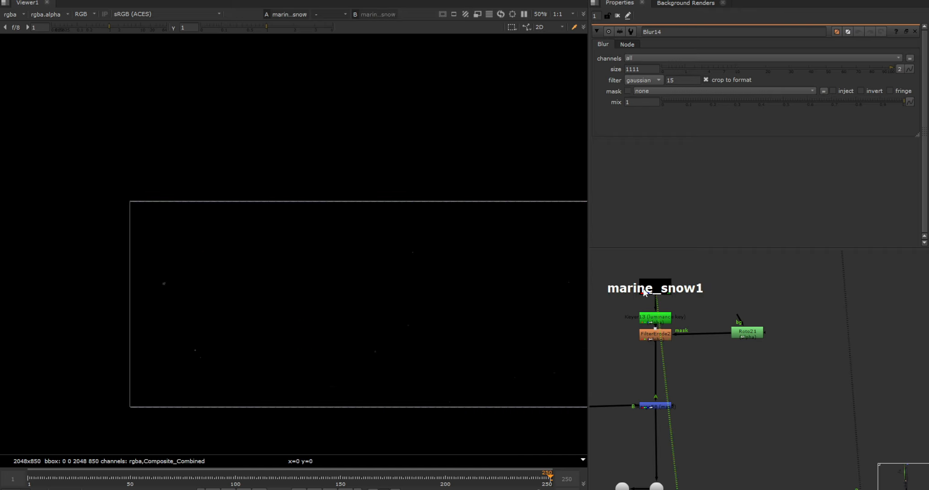
left_click(147, 26)
key("l")
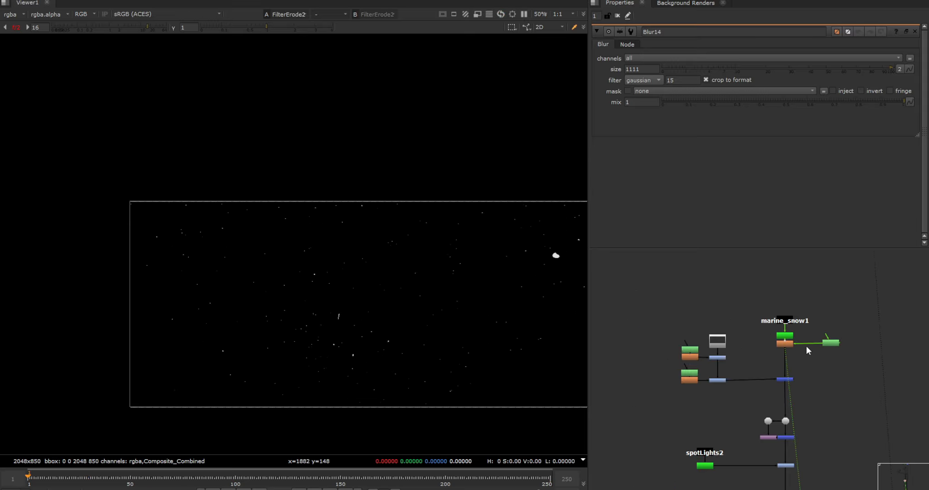
scroll(792, 345, "up", 5)
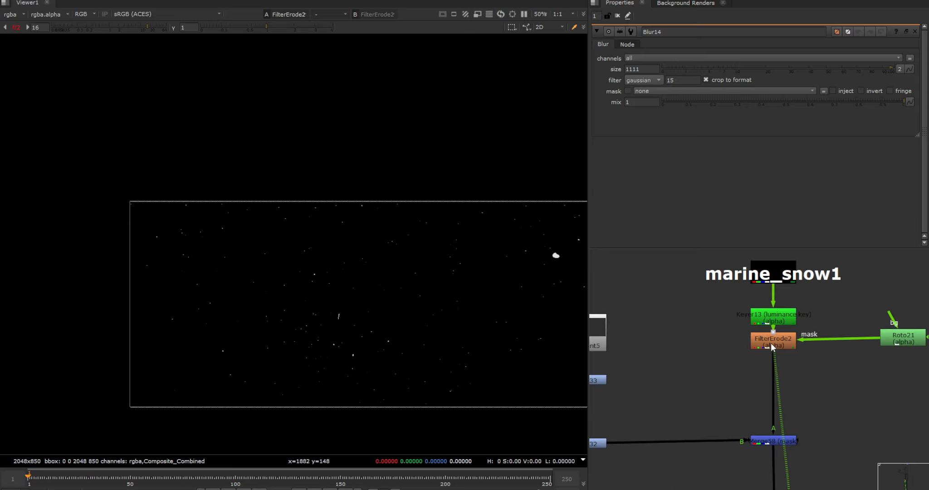
scroll(710, 374, "down", 2)
scroll(758, 353, "up", 2)
middle_click_drag(758, 353, 877, 336)
View Constant5, Grade33 and Grade32 in turn to inspect the gradient matte built for the marine snow
left_click(675, 338)
key("1")
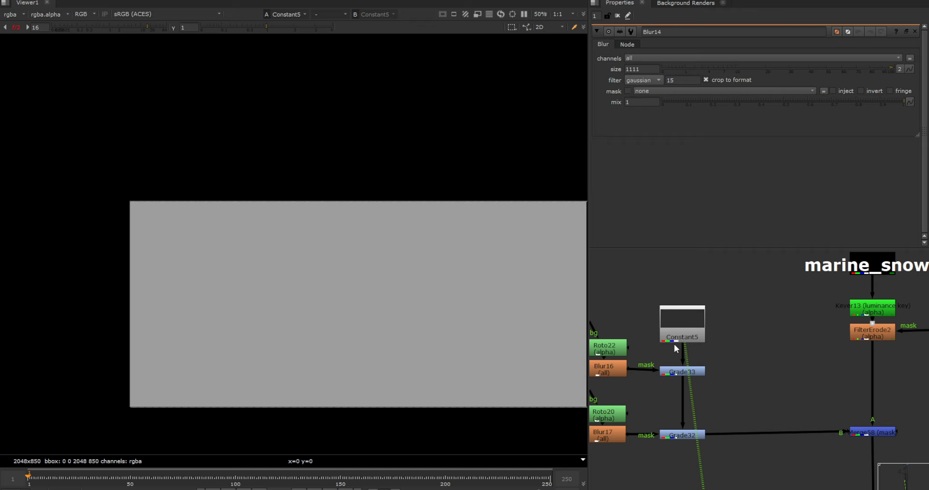
left_click(685, 372)
key("1")
left_click(683, 434)
key("1")
scroll(498, 330, "down", 2)
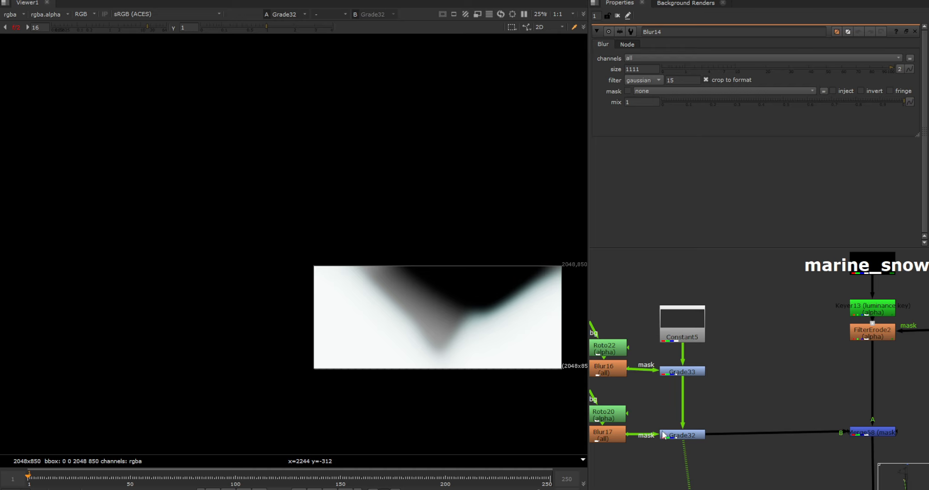
Open the Blur16 settings and view Merge58, which masks the marine snow with the graded matte
left_click(622, 418)
left_click(619, 372)
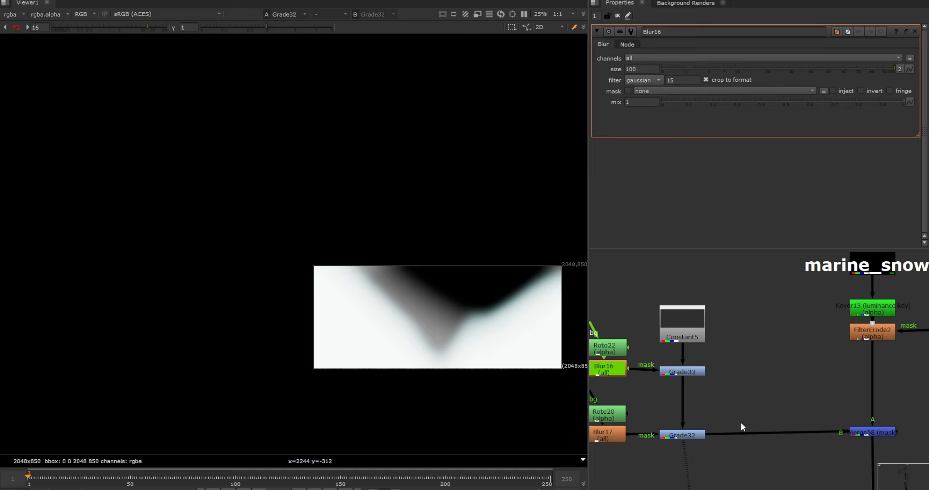
left_click(879, 432)
key("1")
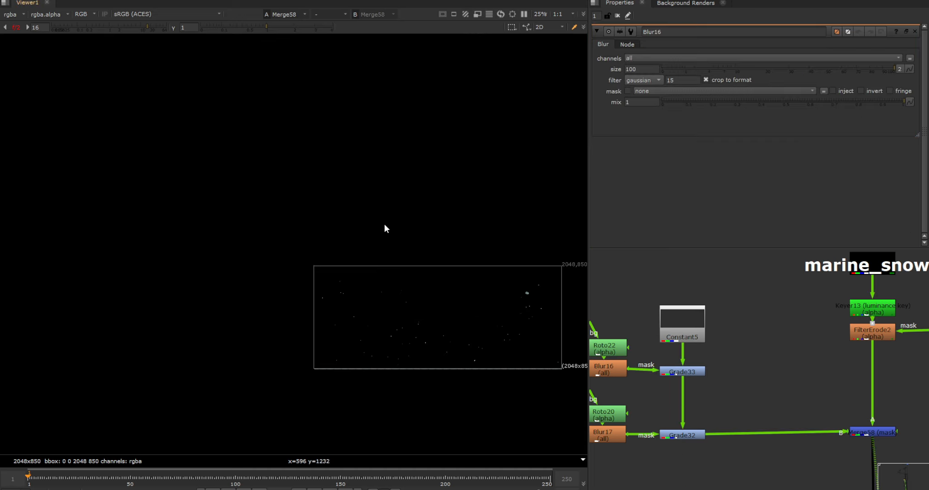
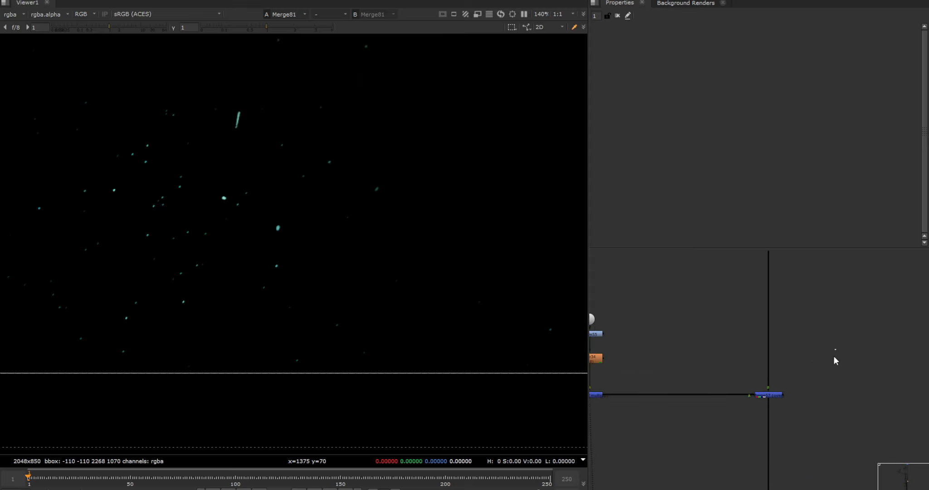
View the Merge57 composite and toggle the marine snow merge below Blur34 off to check its contribution
left_click_drag(834, 356, 719, 426)
key("1")
left_click(719, 375)
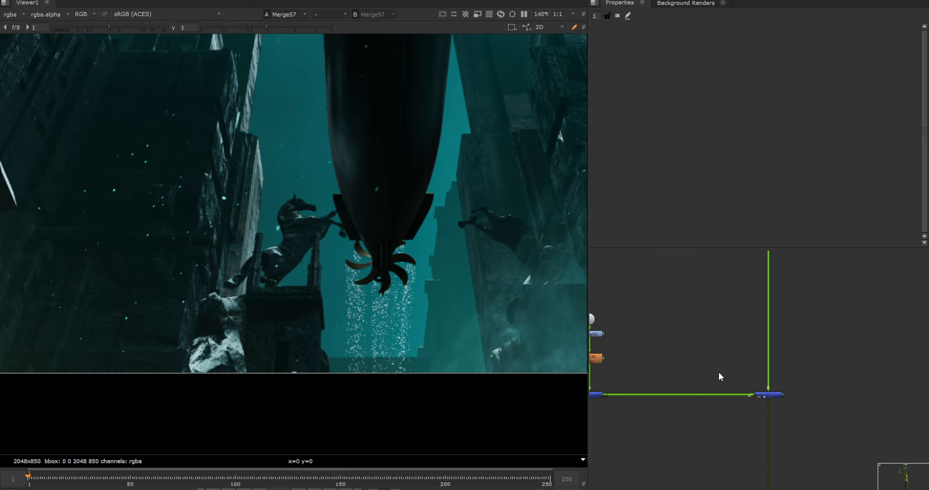
scroll(390, 244, "down", 3)
middle_click_drag(329, 219, 452, 295)
middle_click_drag(644, 381, 799, 400)
left_click_drag(792, 392, 657, 458)
key("d")
middle_click_drag(340, 334, 324, 329)
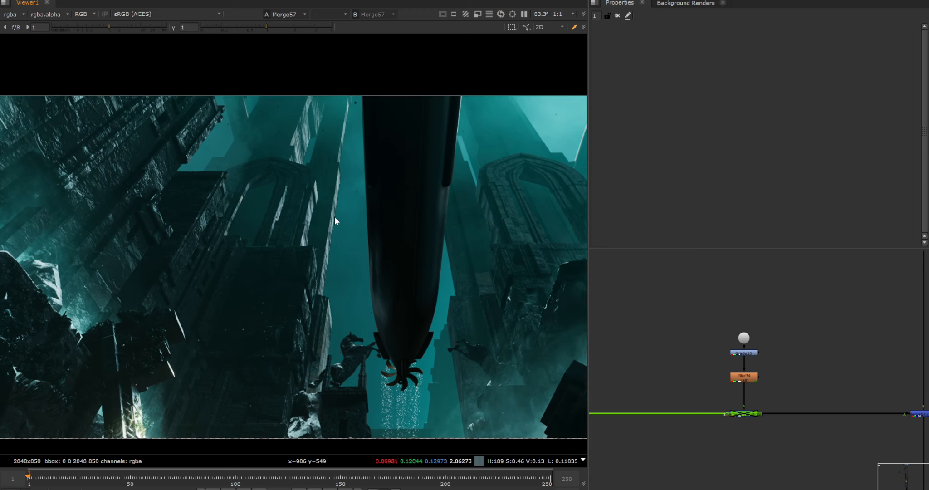
Examine the Merge57 composite around the submarine, arches and rocks with the marine snow merge disabled
scroll(387, 112, "up", 2)
middle_click_drag(387, 104, 245, 122)
scroll(355, 78, "down", 2)
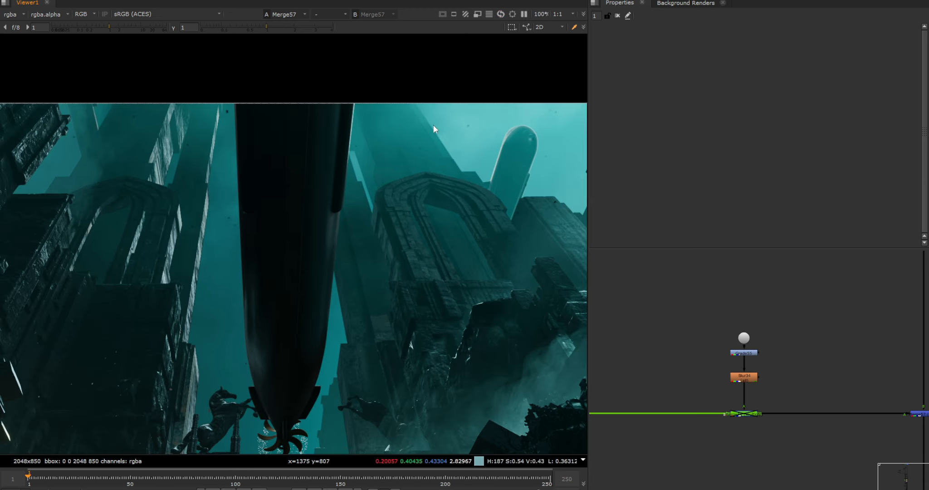
middle_click_drag(433, 124, 292, 76)
scroll(721, 328, "down", 5)
scroll(656, 317, "up", 5)
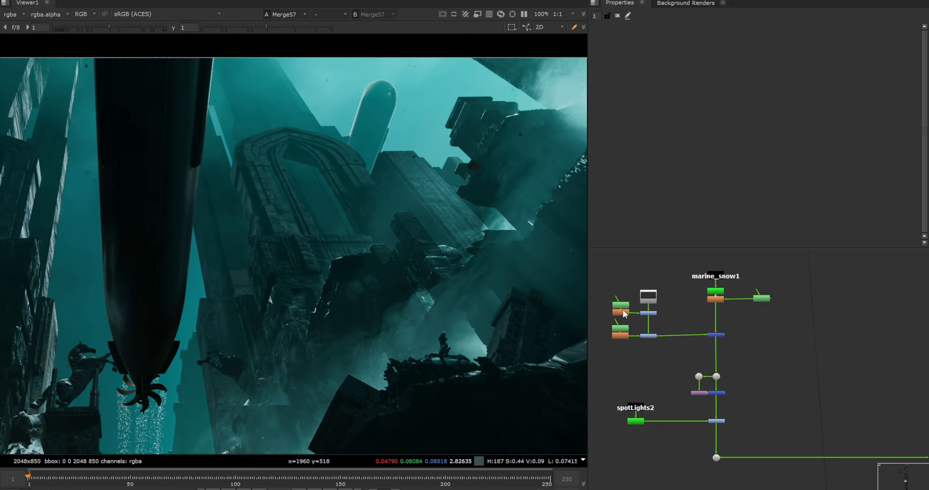
Inspect the marine snow branch and Blur34, and examine the snow in the Merge57 composite with its merge enabled
scroll(463, 243, "down", 1)
scroll(671, 315, "down", 3)
middle_click_drag(764, 439, 627, 331)
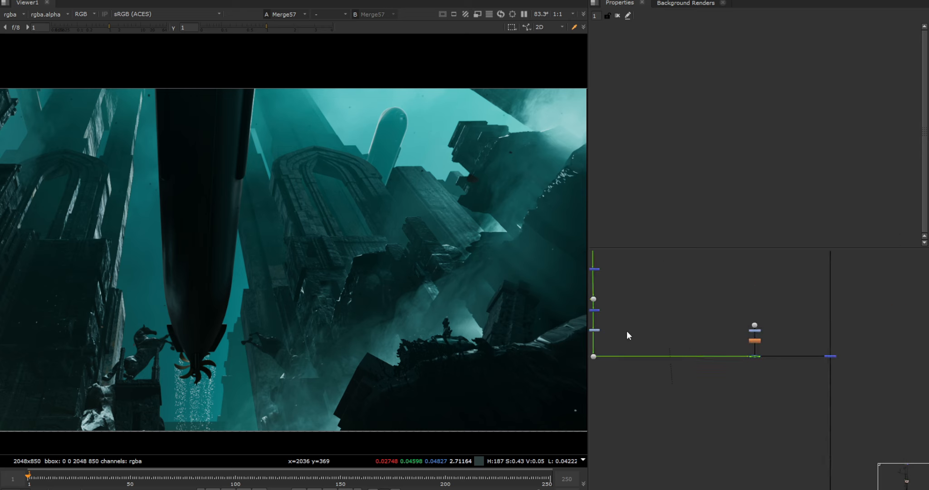
scroll(735, 349, "up", 3)
scroll(789, 351, "up", 2)
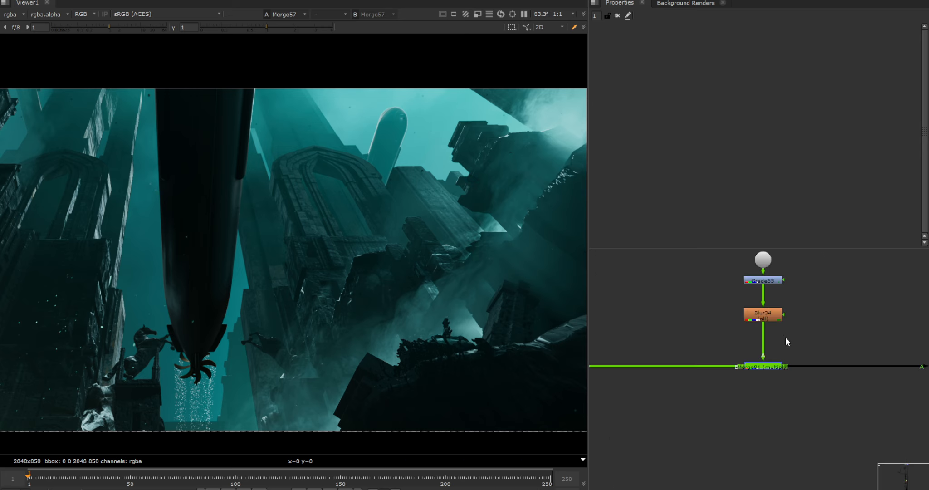
scroll(309, 268, "down", 2)
scroll(292, 254, "up", 4)
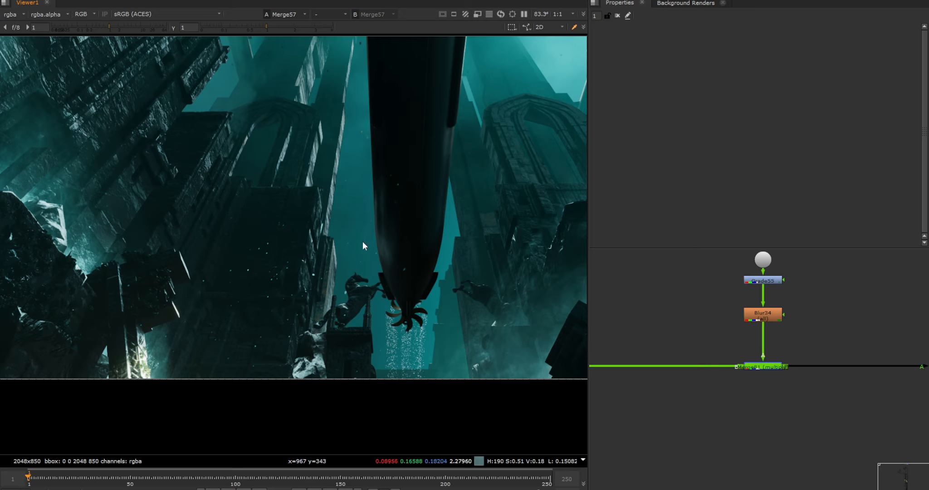
scroll(660, 370, "down", 4)
scroll(660, 360, "down", 1)
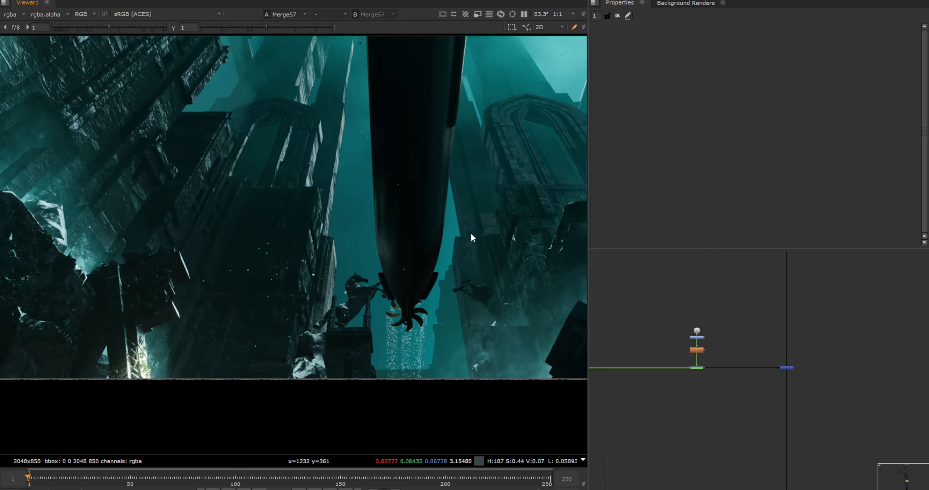
View the spotLights1 render, scrub it to frame 176 and return to the first frame
scroll(357, 289, "down", 3)
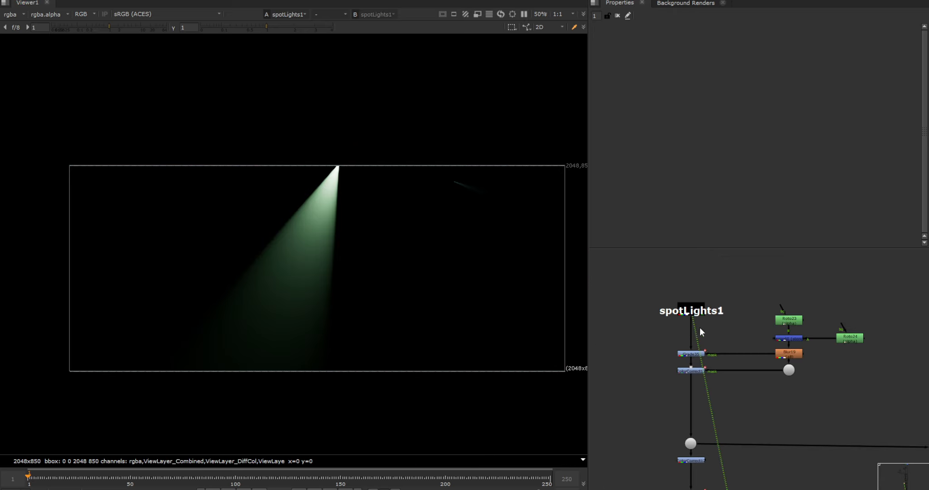
left_click_drag(656, 297, 727, 330)
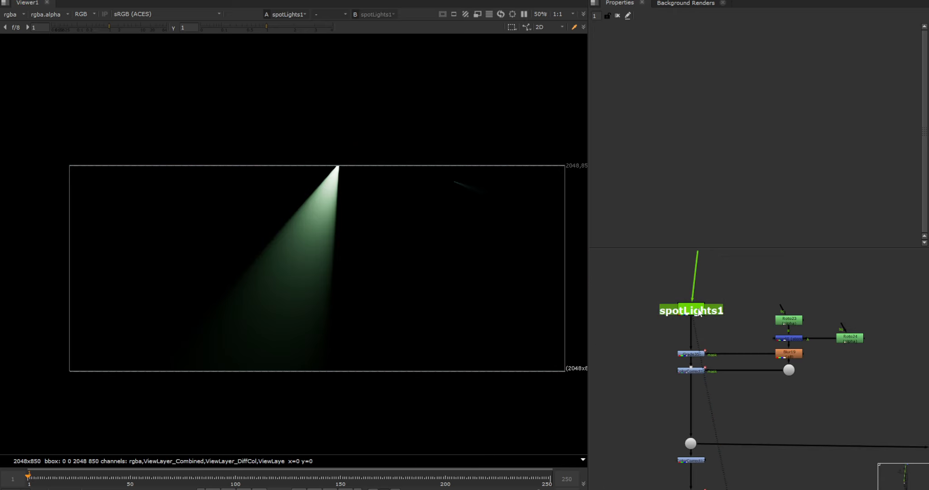
left_click(697, 314)
left_click_drag(229, 484, 395, 477)
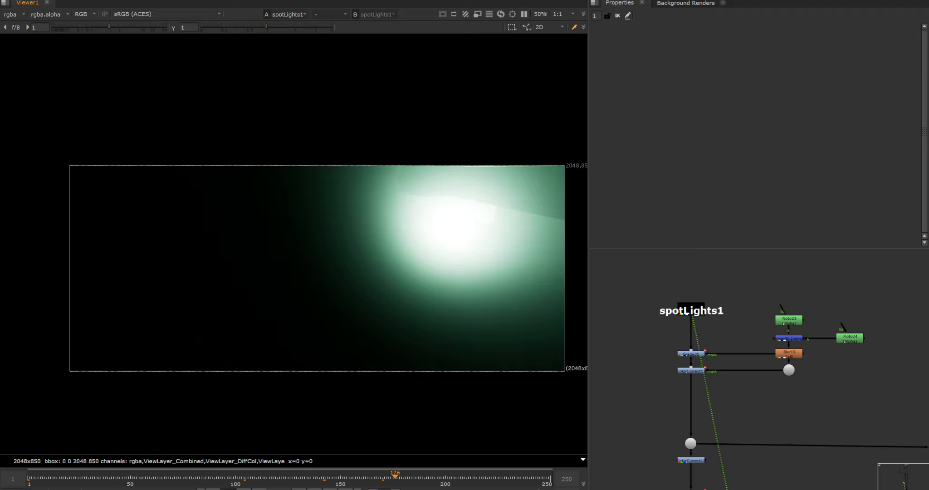
key("Home")
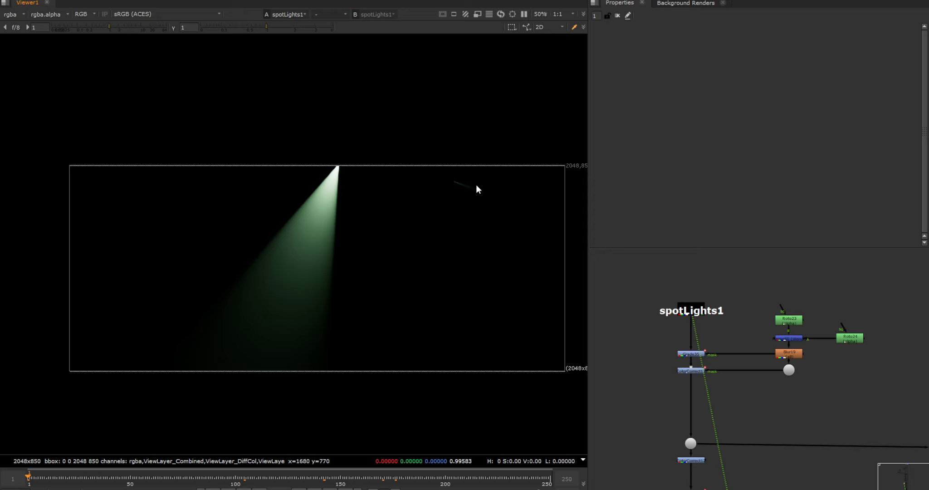
middle_click_drag(465, 195, 437, 209)
Open Roto23, view ColorCorrect17, scrub through the animated mask, and close the properties back at the first frame
double_click(788, 320)
left_click(690, 370)
key("1")
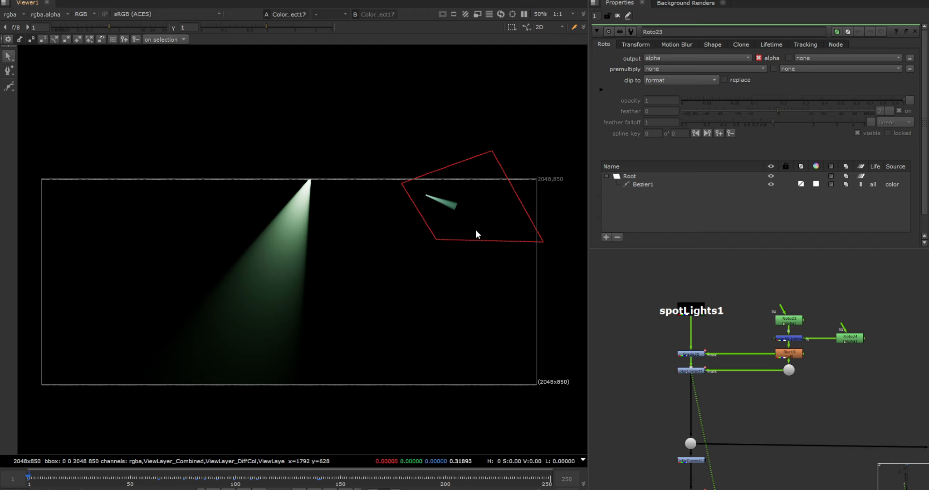
left_click_drag(158, 487, 227, 485)
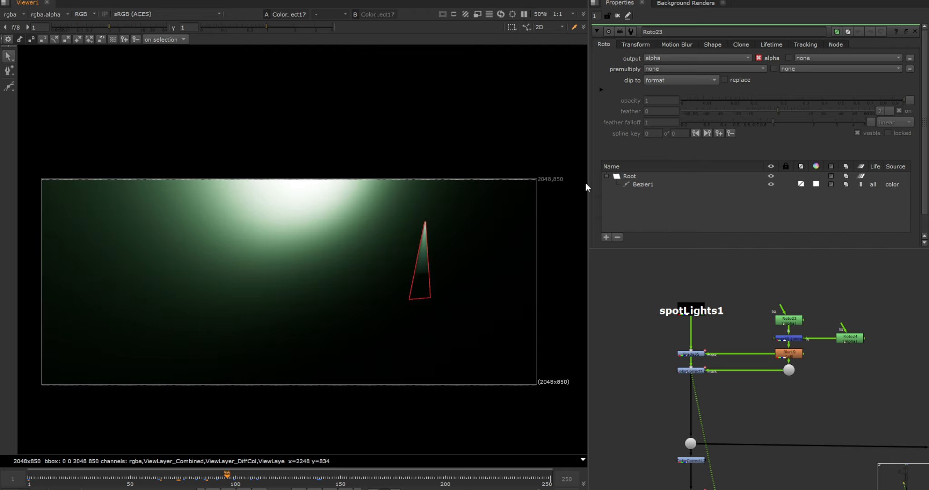
left_click(617, 16)
left_click(213, 489)
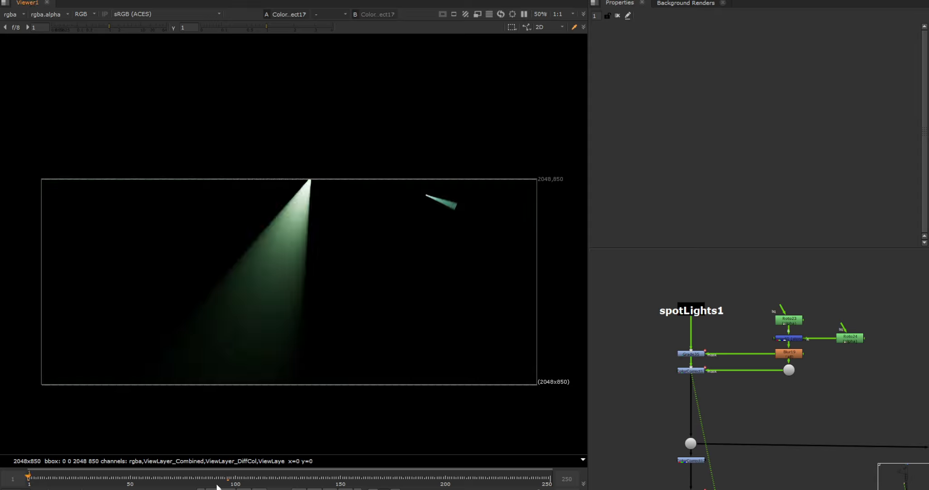
Compare the small spotlight with the two masked colour nodes under spotLights1 disabled and enabled
left_click_drag(740, 334, 641, 400)
key("d")
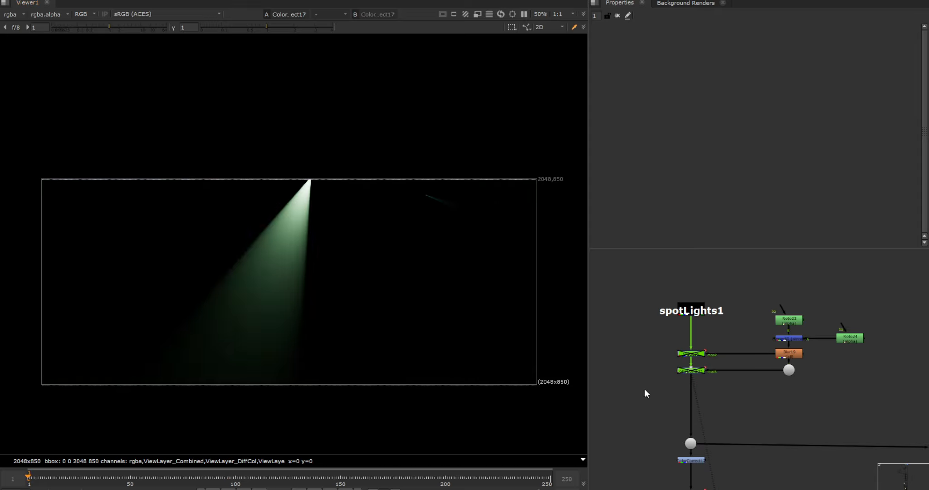
key("d")
scroll(450, 193, "up", 6)
left_click_drag(311, 177, 504, 295)
key("d")
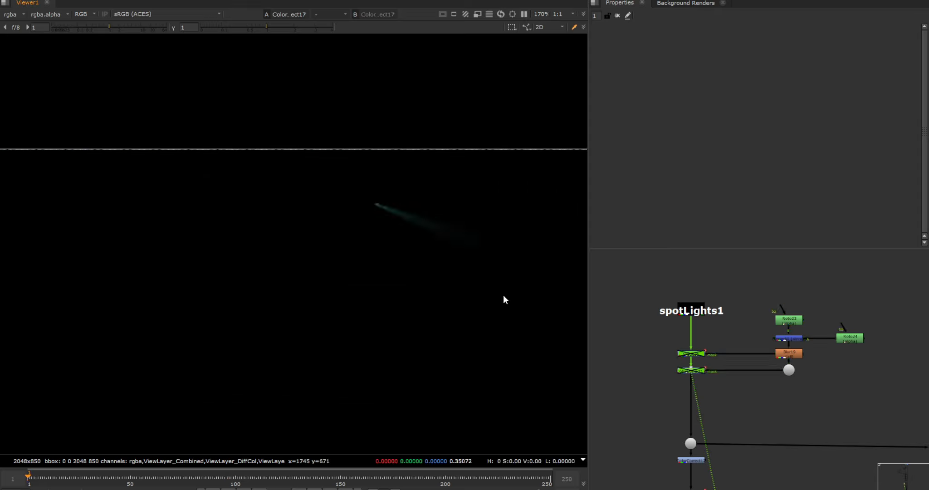
key("d")
scroll(503, 294, "down", 5)
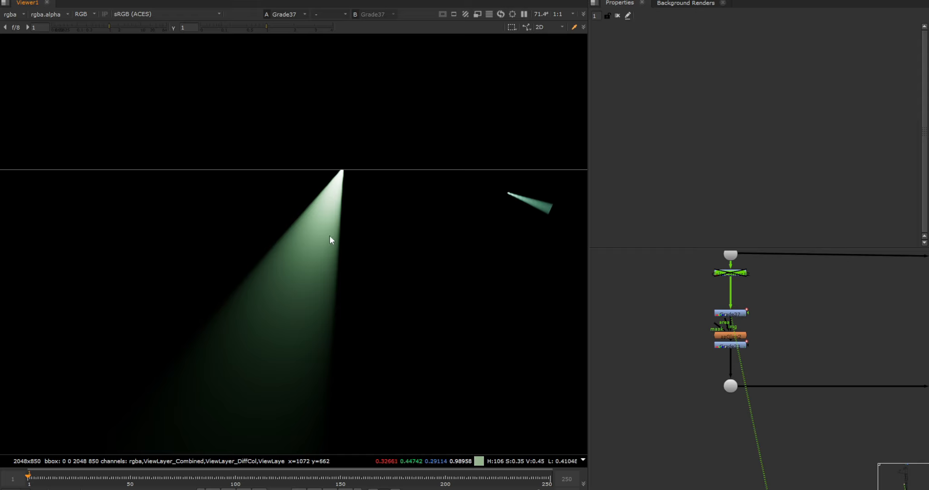
Re-enable the colour correction above Grade37 and view the ColorCorrect12 result on the light beam
middle_click_drag(312, 278, 367, 253)
key("d")
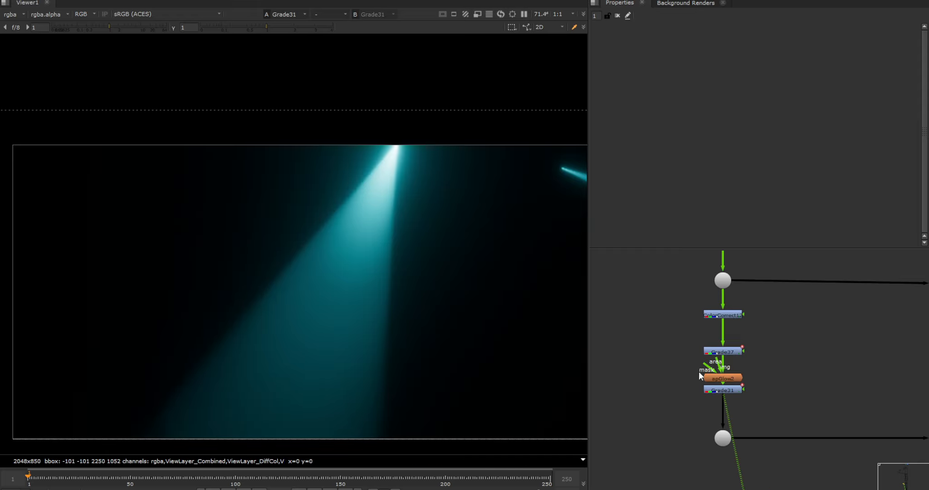
left_click(730, 315)
key("1")
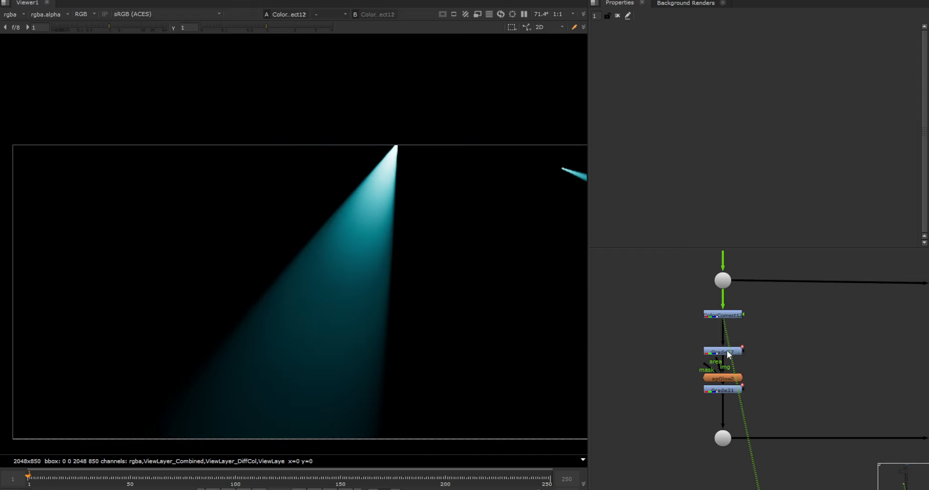
View Grade37, apGlow2 and Grade31 in turn to inspect the spotlight's grading and glow
left_click(727, 352)
key("1")
left_click(721, 378)
key("1")
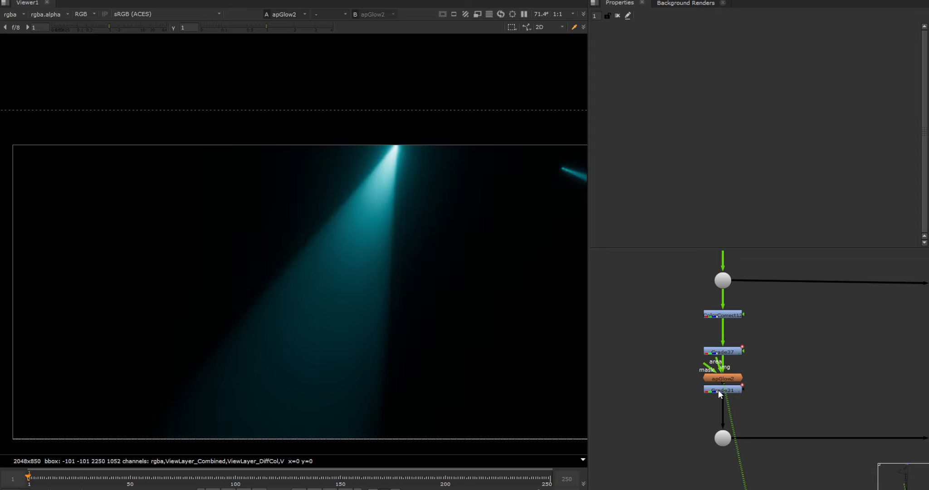
left_click(718, 389)
key("1")
scroll(717, 390, "down", 5)
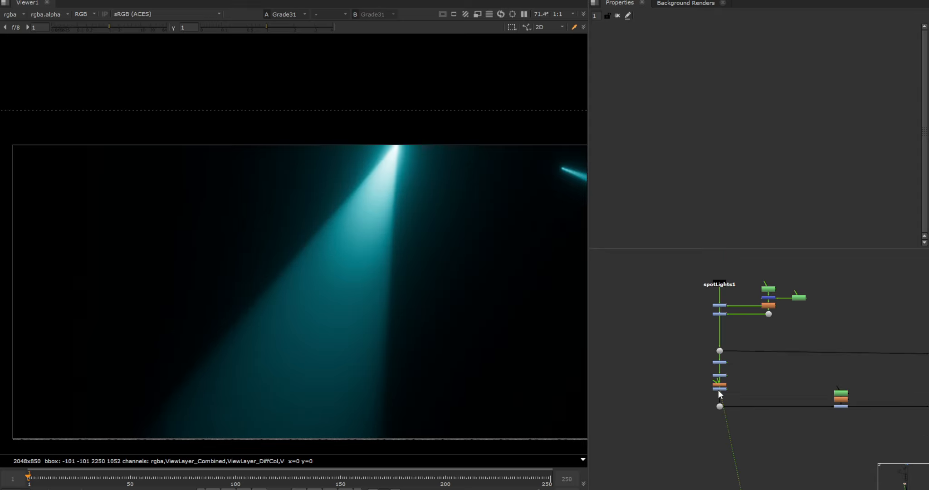
Inspect the animated Roto37 mask shapes over the Grade9 spotlight result by scrubbing to a later frame
left_click_drag(422, 112, 318, 274, "ctrl+shift")
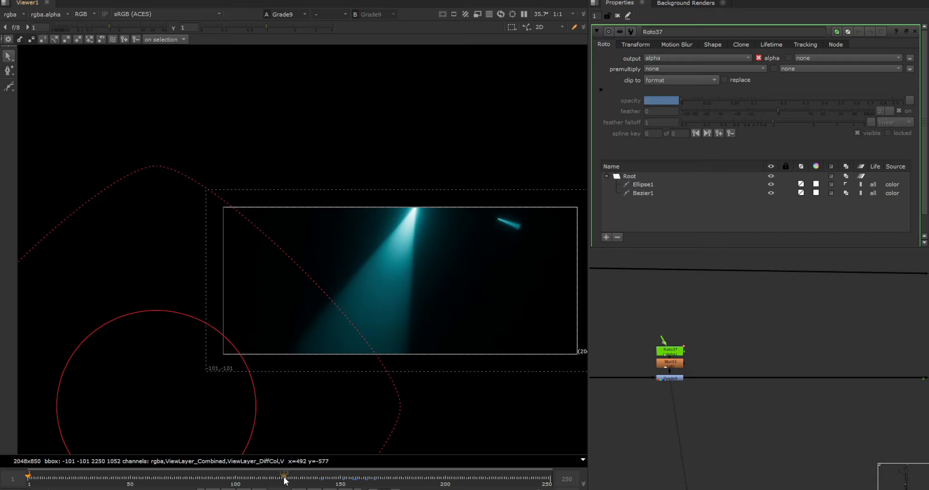
left_click_drag(284, 481, 355, 480)
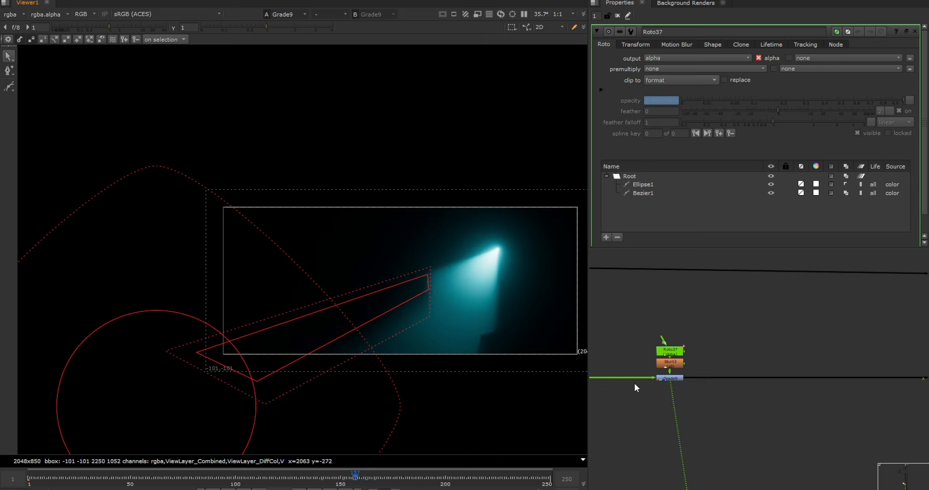
left_click(669, 377)
scroll(407, 300, "up", 2)
scroll(408, 301, "up", 2)
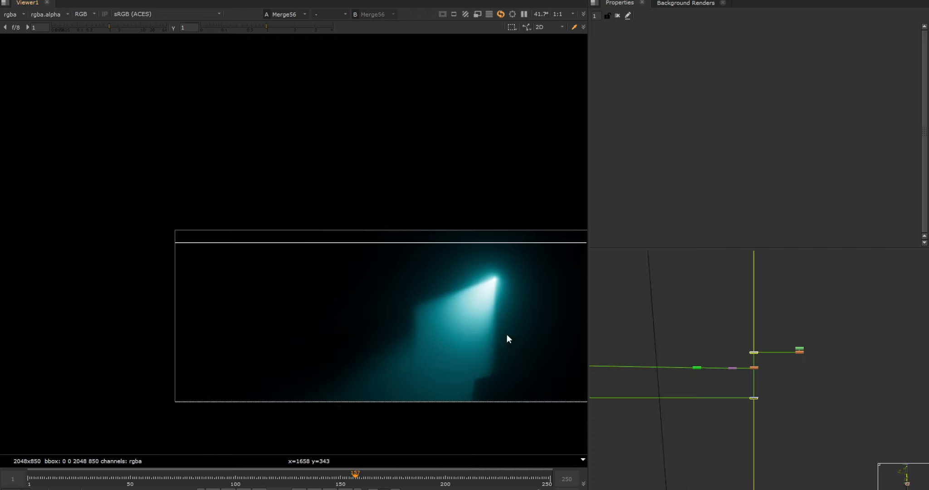
View the Blur18 result and examine the submarine's edges up close
scroll(476, 318, "up", 1)
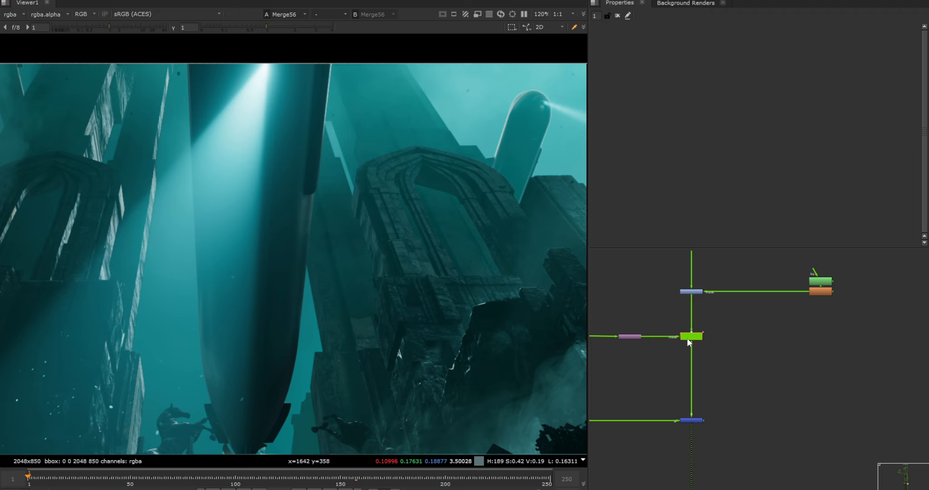
scroll(691, 347, "down", 2)
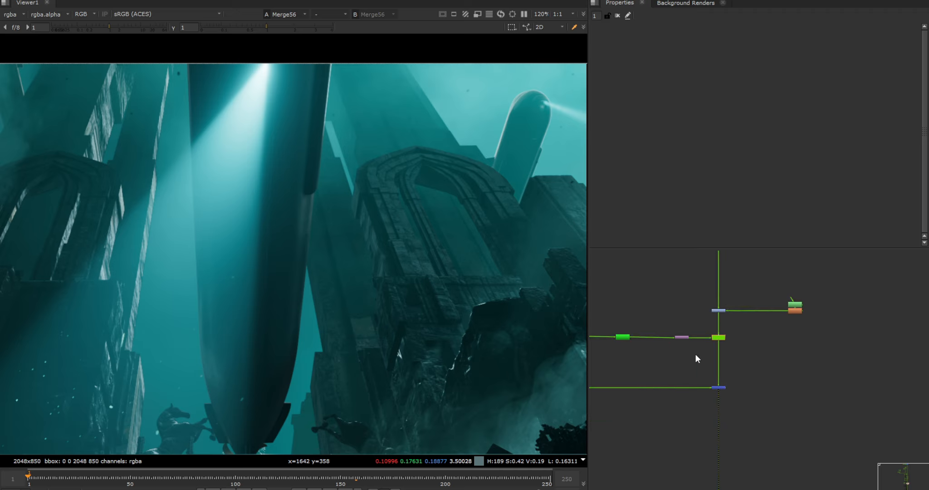
scroll(696, 354, "up", 5)
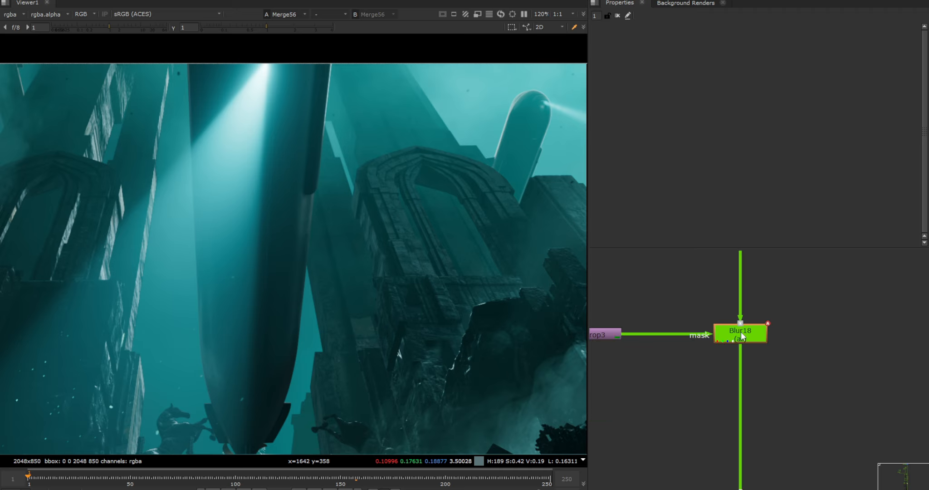
key("1")
scroll(208, 185, "up", 3)
middle_click_drag(208, 185, 328, 156)
scroll(798, 330, "down", 3)
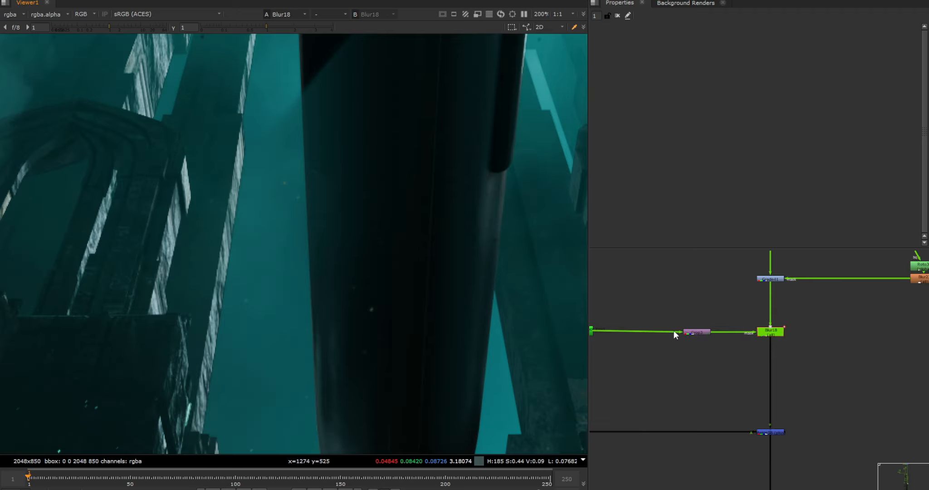
View the crop node feeding Blur18's mask, return to the Blur18 result and open its settings
left_click(694, 331)
key("1")
left_click(776, 331)
key("1")
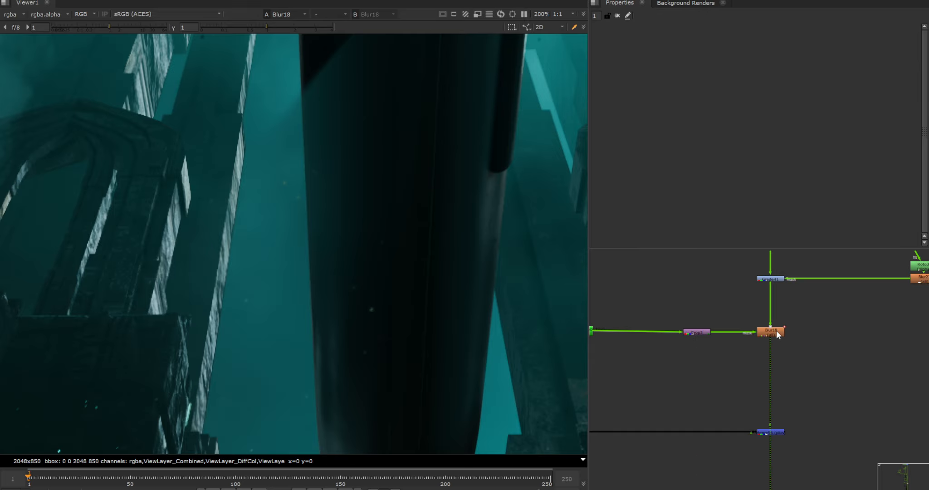
double_click(776, 332)
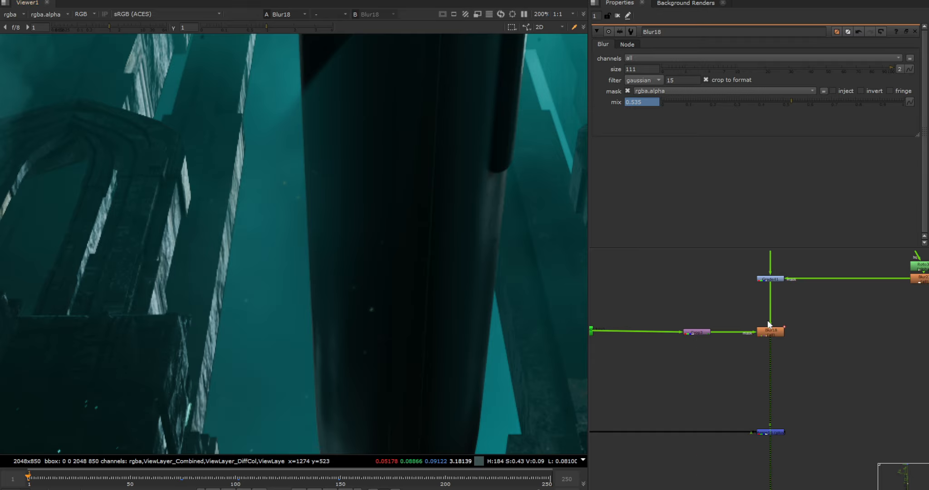
Compare the submarine's edge in the Blur18 view with the blur disabled and enabled
left_click(774, 333)
key("d")
scroll(291, 180, "up", 2)
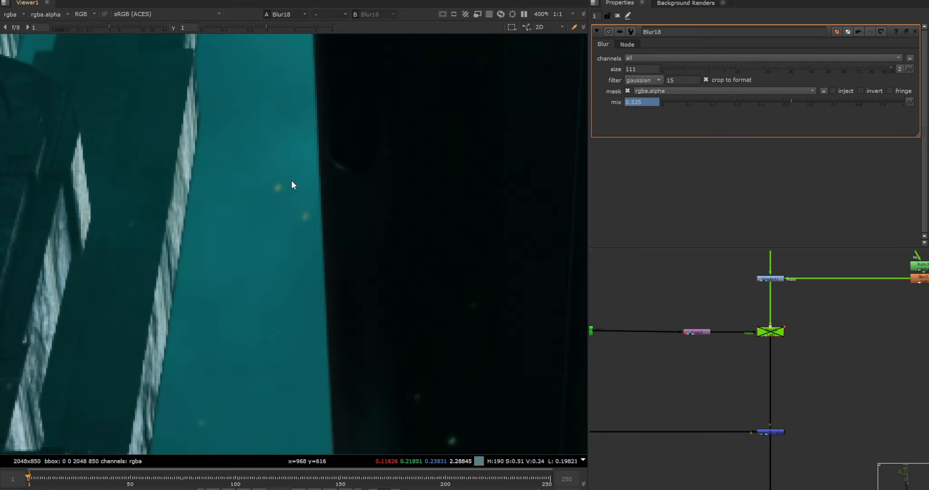
key("d")
View Merge56 and compare the light beam over the submarine with Blur18 disabled and enabled
left_click_drag(812, 391, 718, 453)
key("1")
scroll(410, 256, "down", 4)
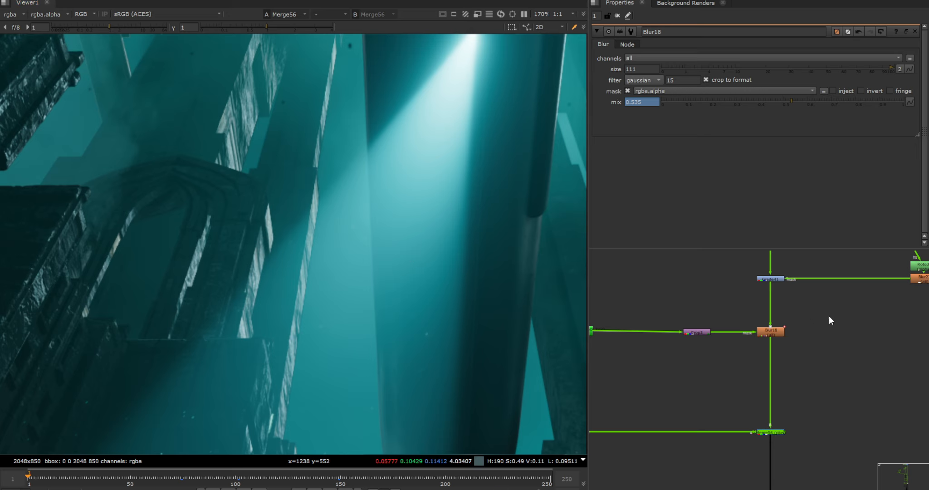
left_click(771, 331)
key("d")
scroll(373, 258, "up", 3)
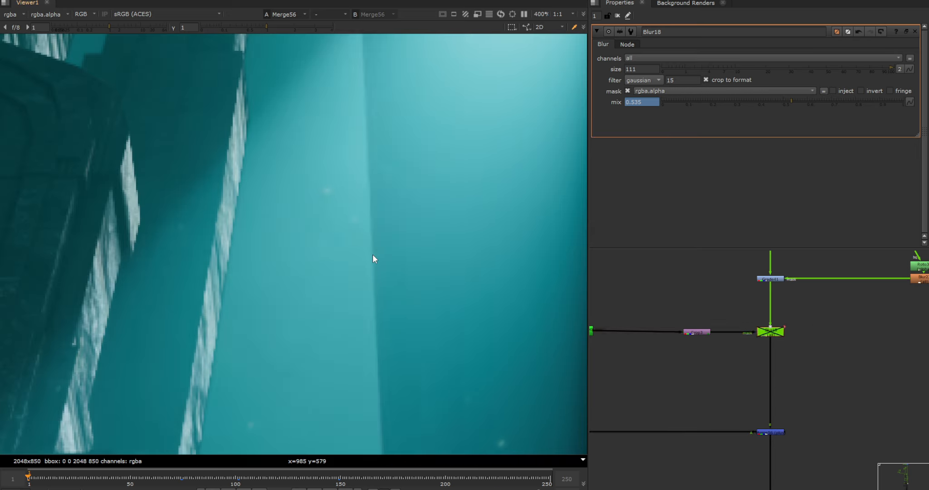
key("d")
scroll(371, 257, "down", 2)
scroll(371, 254, "down", 1)
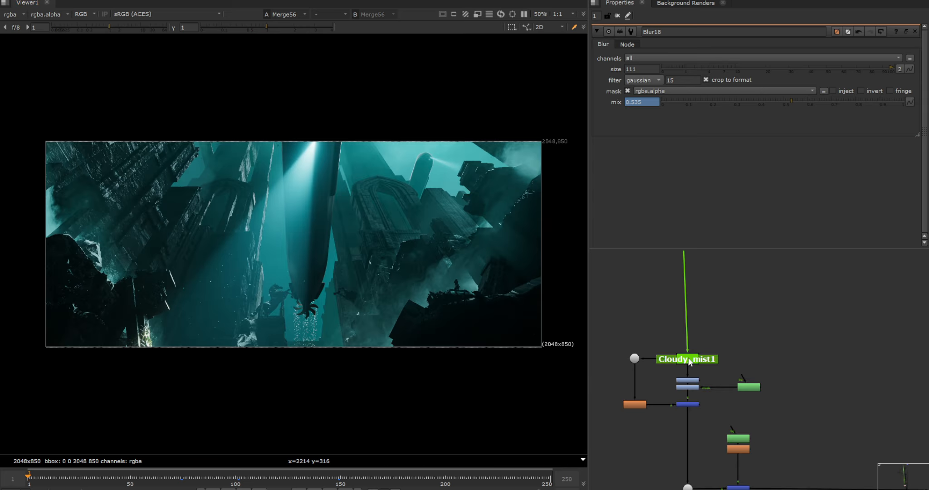
View Cloudy_mist1, Grade42 and Merge68 in turn to inspect the mist's grading and blurred overlay
key("1")
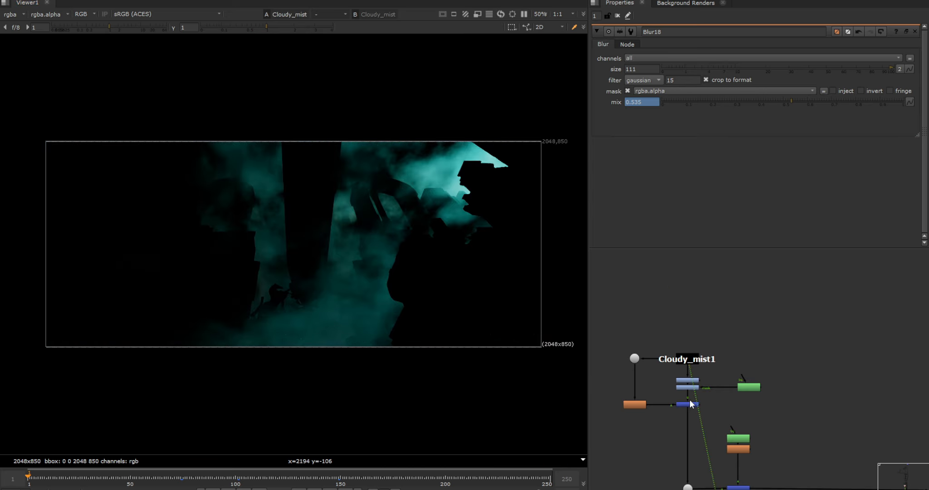
scroll(689, 386, "up", 3)
left_click(701, 393)
key("1")
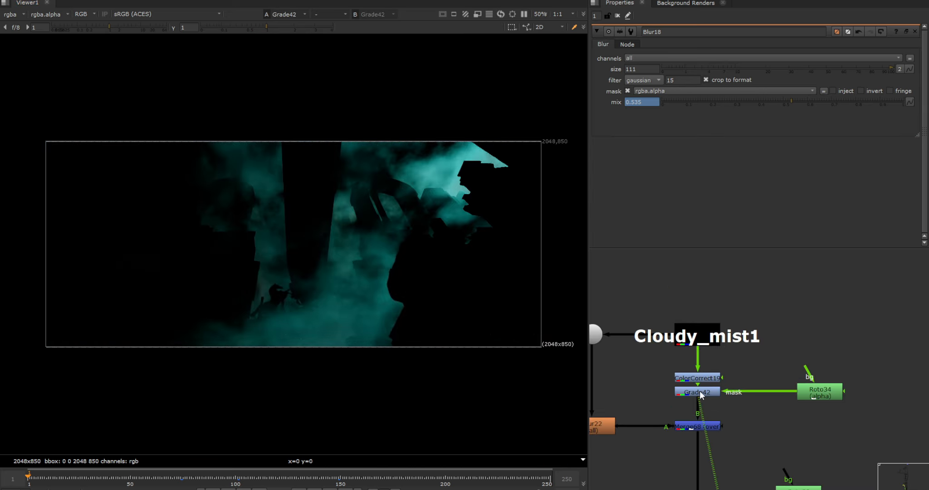
middle_click_drag(698, 414, 715, 388)
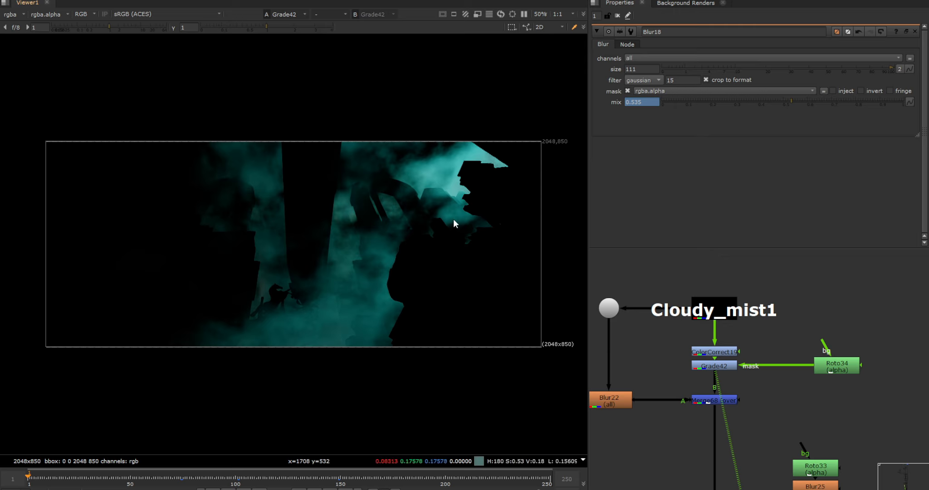
left_click_drag(721, 407, 715, 401)
scroll(703, 407, "down", 3)
middle_click_drag(702, 408, 701, 365)
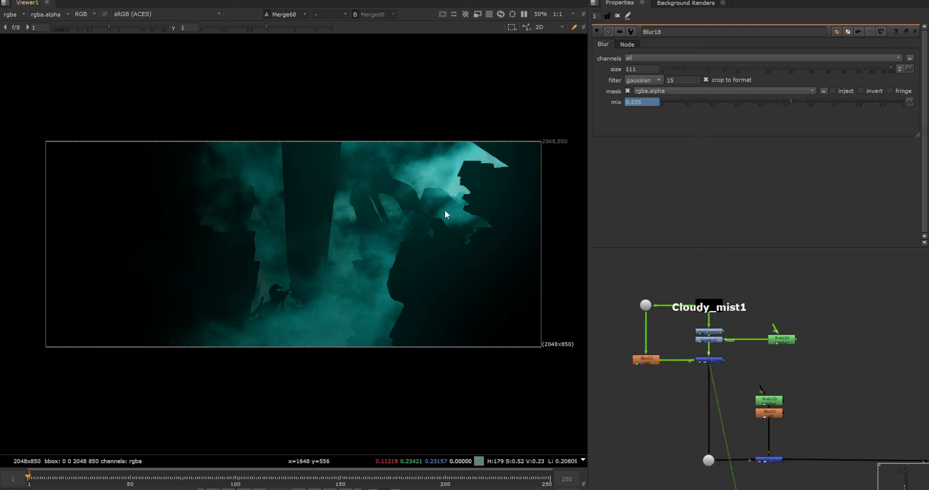
View the Merge73 mist result and open Roto33 to inspect its mask shapes
left_click(769, 459)
key("1")
scroll(762, 434, "down", 3)
scroll(779, 428, "up", 3)
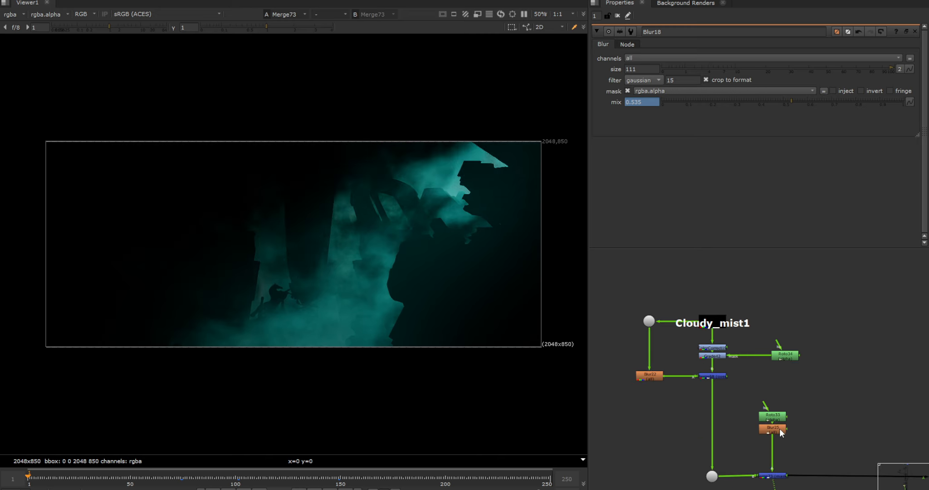
scroll(796, 430, "down", 2)
double_click(778, 420)
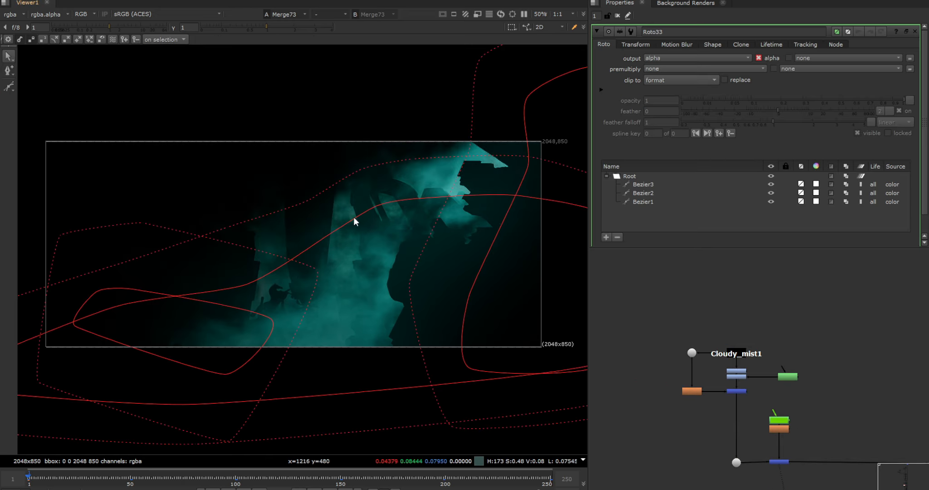
View the mist composited over the shot at Merge67 and close the Roto33 properties
scroll(715, 378, "down", 3)
middle_click_drag(835, 399, 560, 348)
left_click(724, 363)
key("1")
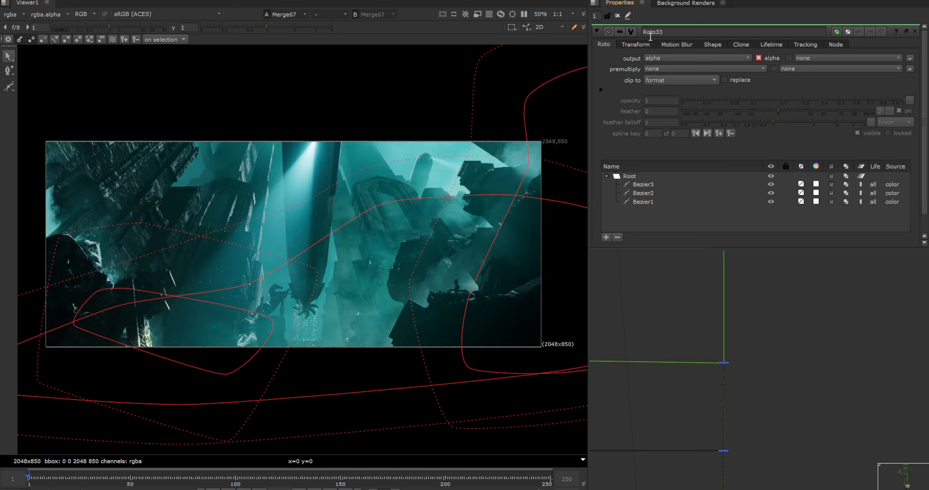
left_click(618, 16)
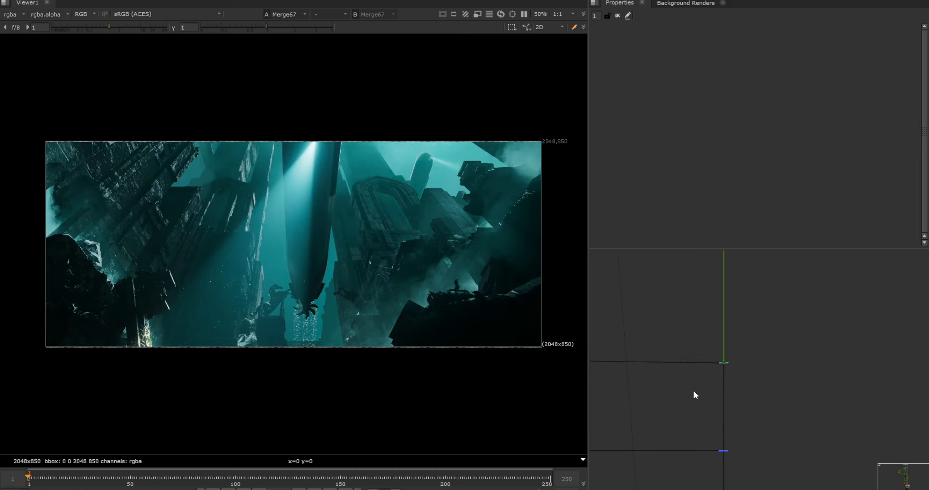
Compare the full shot with the Merge67 mist repeatedly disabled and enabled
key("d")
key("d")
key("d")
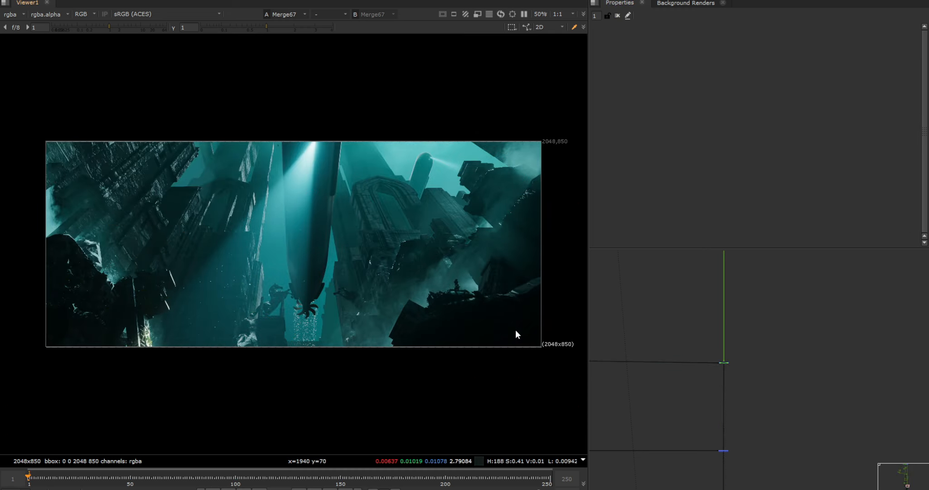
key("d")
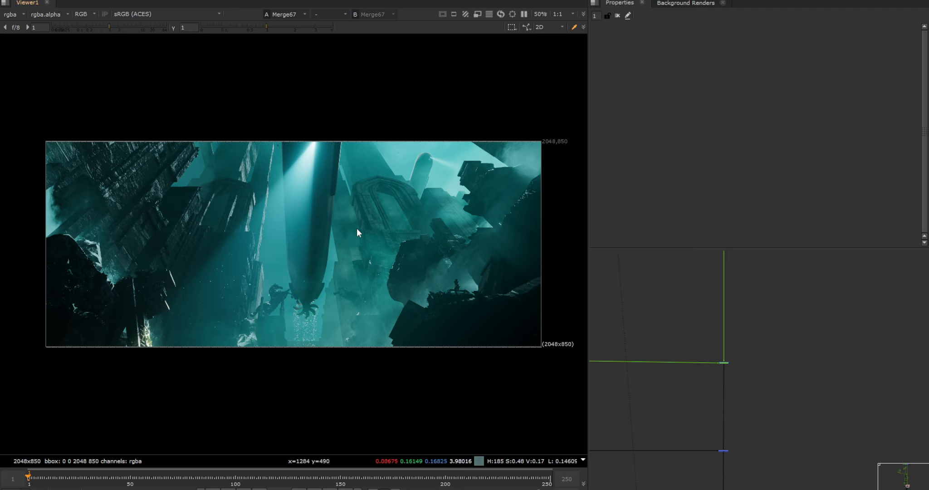
left_click_drag(749, 328, 693, 397)
key("d")
key("d")
key("d")
key("d")
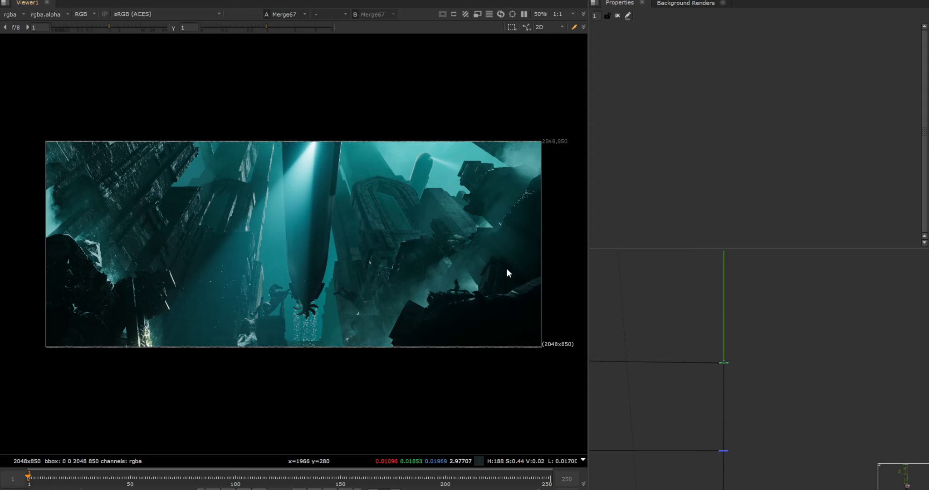
key("d")
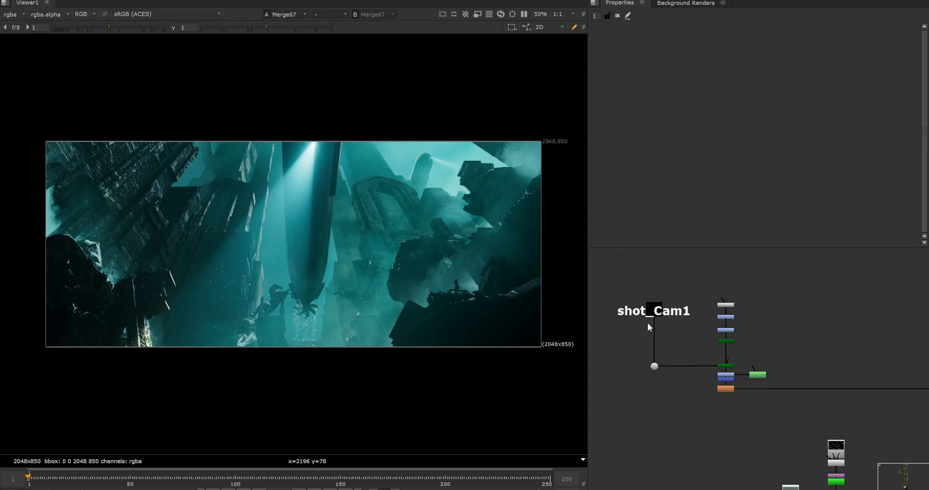
View the ScanlineRender1 mist render beside shot_Cam1 and inspect its Card2 geometry in the 3D view
scroll(659, 312, "up", 1)
left_click(662, 311)
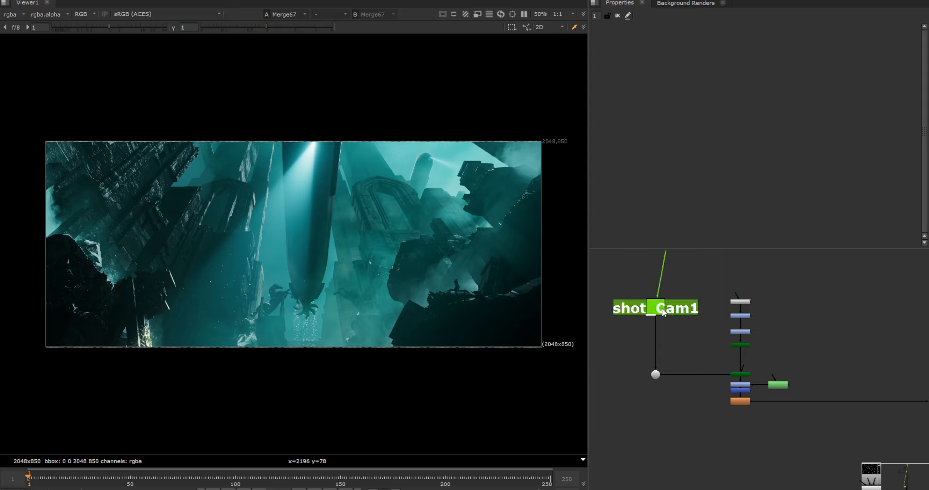
left_click(743, 375)
key("1")
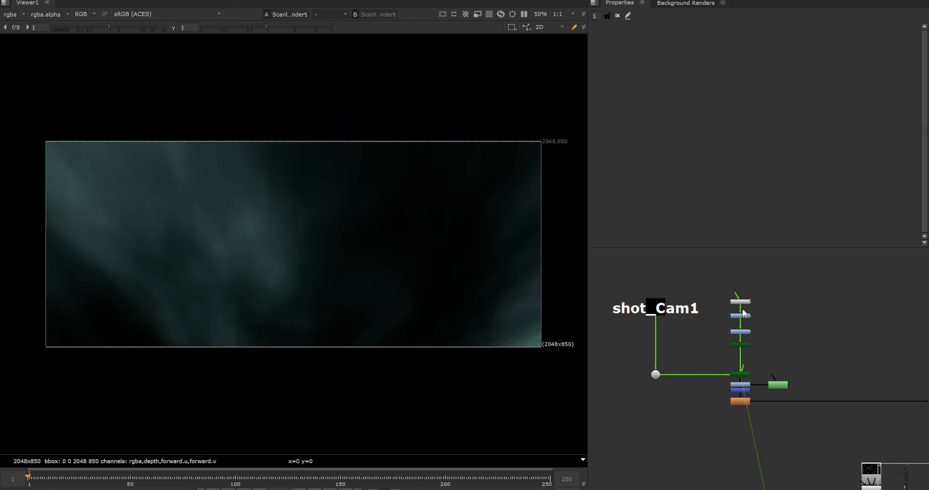
key("Tab")
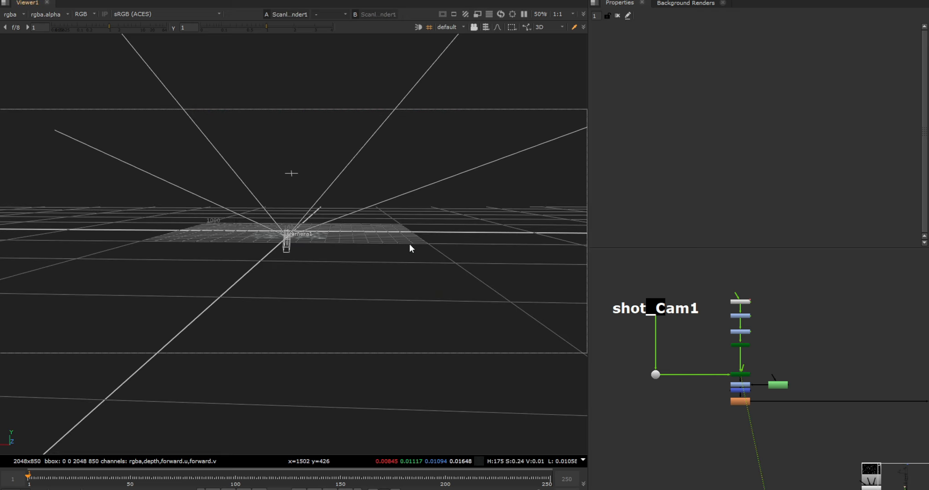
left_click(295, 246)
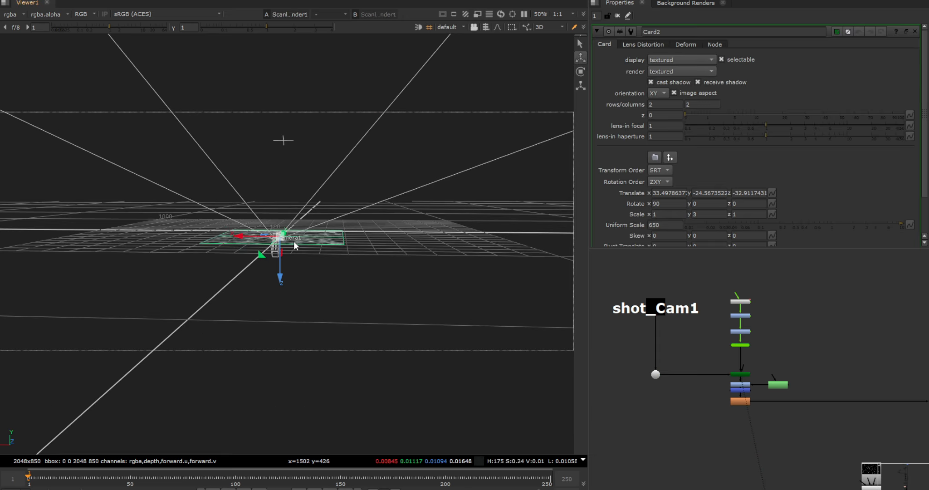
View Noise2, the two colour nodes below it and the final blur in turn to inspect the card's mist texture
left_click(739, 301)
key("1")
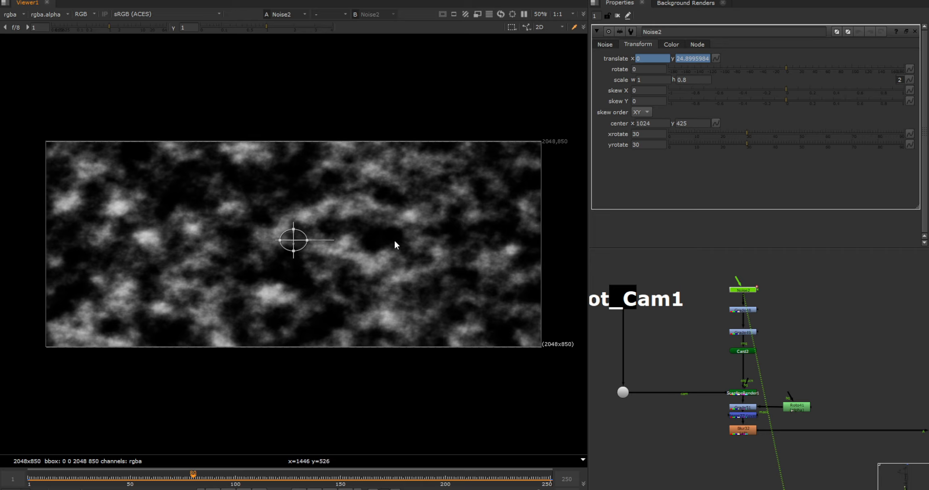
left_click(740, 311)
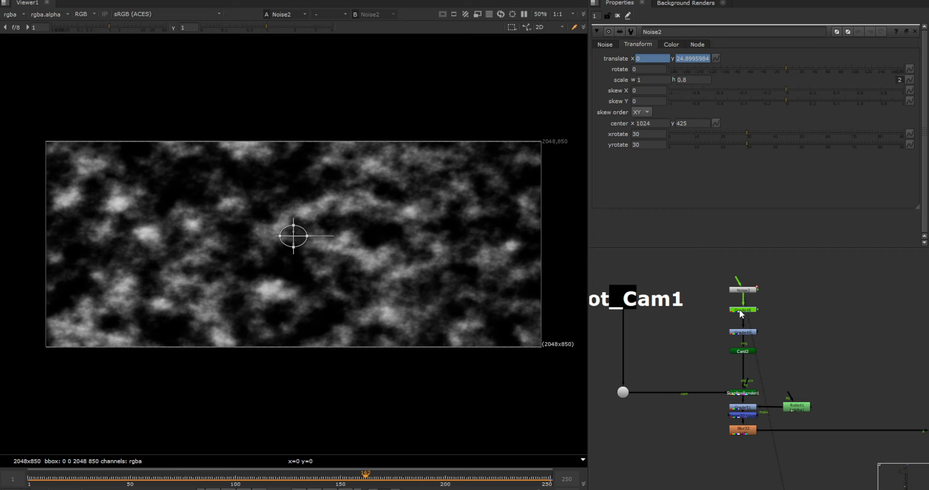
key("1")
left_click(742, 333)
key("1")
left_click(738, 353)
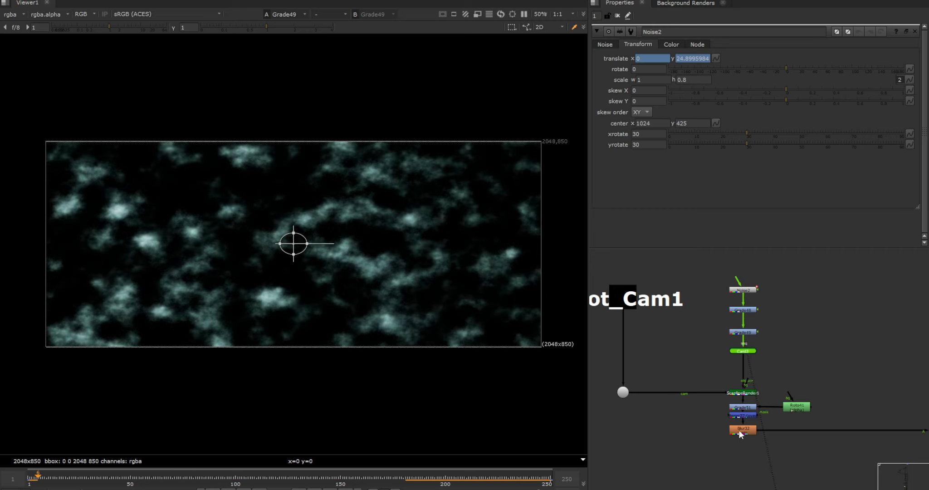
left_click(743, 429)
key("1")
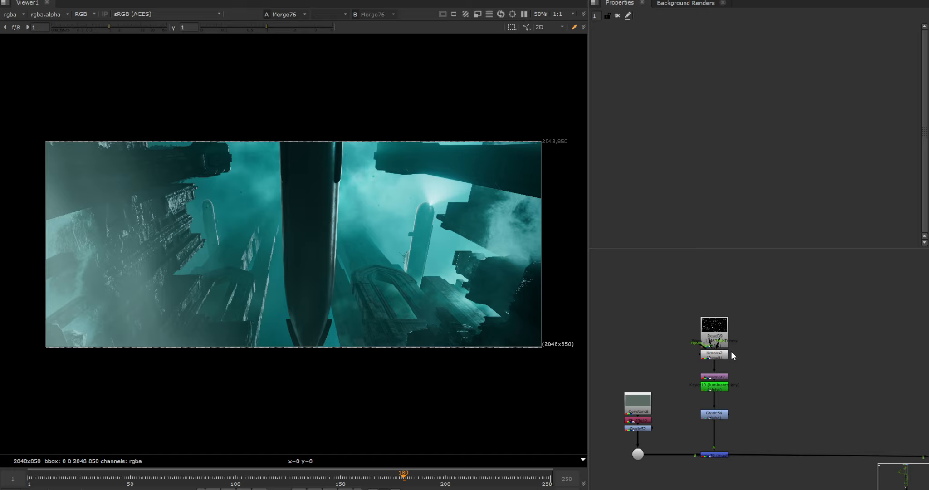
View the Read39 snow footage and its Kronos2 retime, and open the Kronos2 settings
scroll(731, 351, "up", 3)
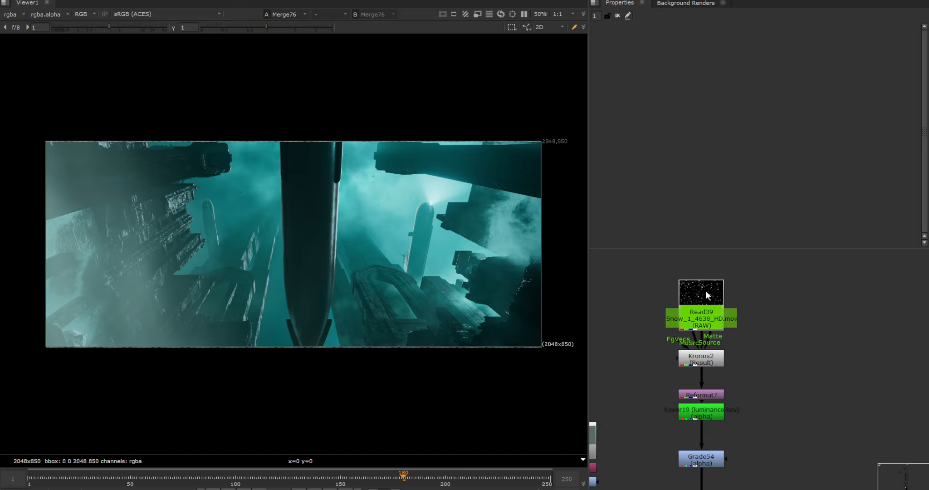
key("1")
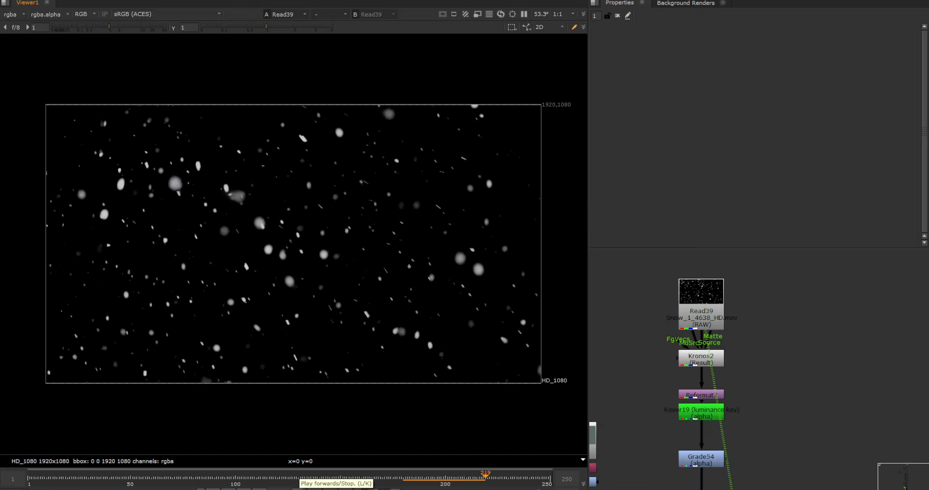
left_click(686, 360)
key("1")
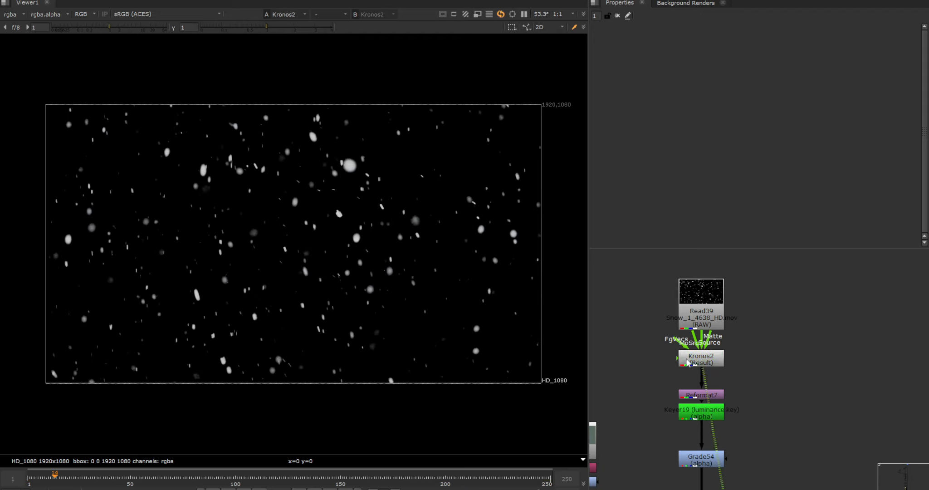
double_click(688, 362)
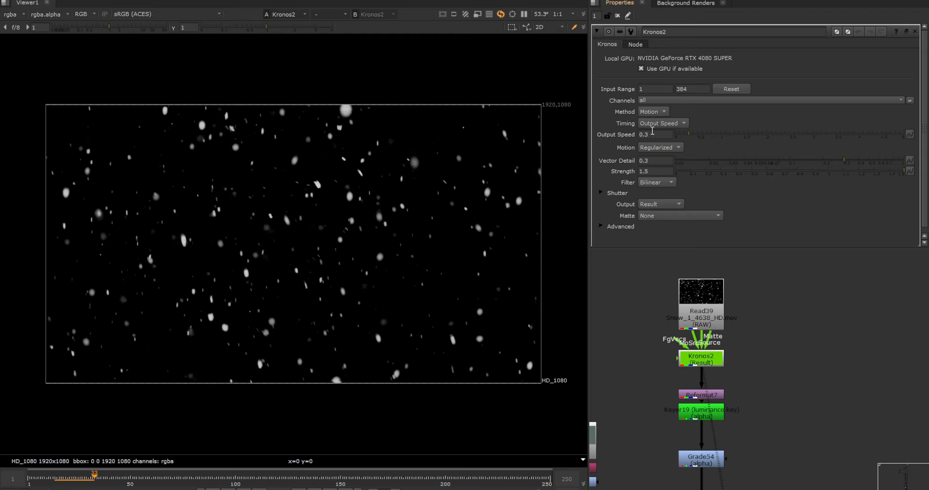
View Keyer19 and Grade54 in turn to inspect the keyed and graded snow particles
left_click(701, 411)
key("1")
left_click(702, 465)
key("1")
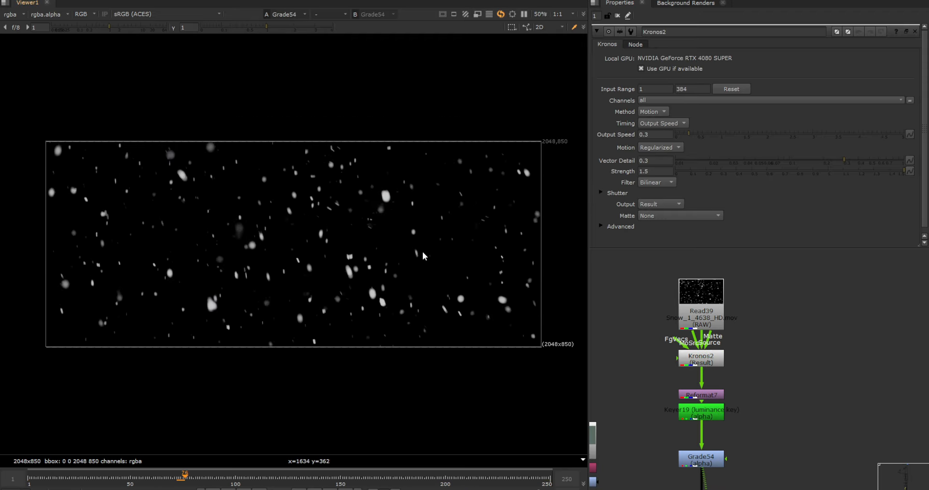
View Merge79 with the viewer gamma raised to about 3.05 to inspect the tinted snow, and reset the gamma
scroll(739, 355, "down", 4)
middle_click_drag(725, 420, 791, 386)
scroll(791, 386, "up", 3)
left_click(791, 387)
key("1")
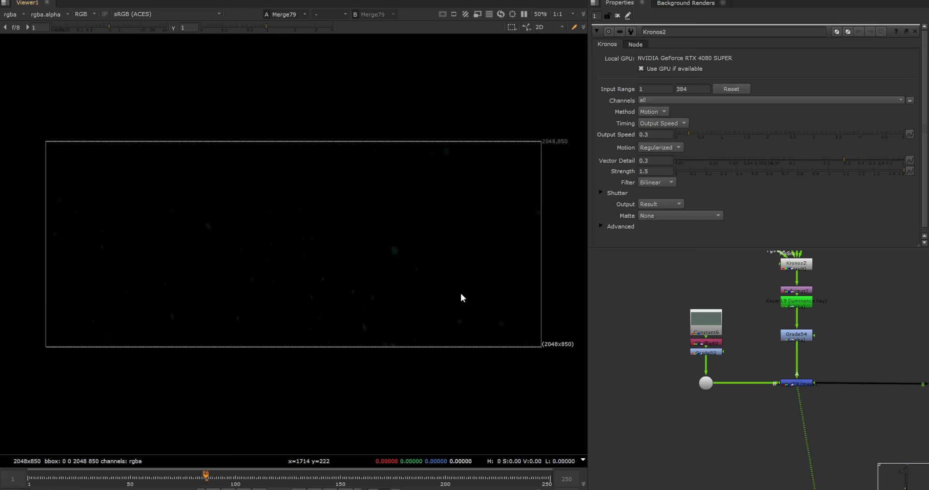
left_click_drag(268, 27, 315, 28)
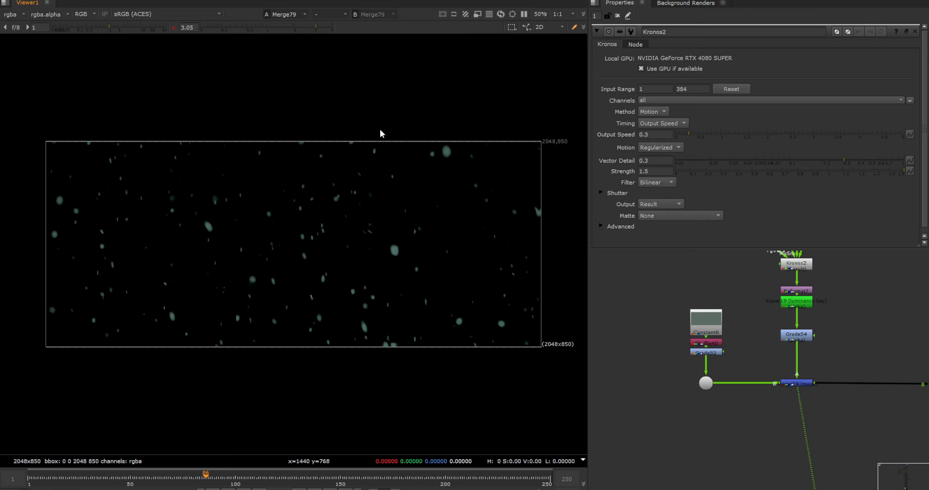
left_click(266, 27)
View Grade53, Merge80 and Blur33 in turn to inspect how the light pass masks and softens the snow
scroll(598, 317, "down", 7)
scroll(744, 324, "up", 8)
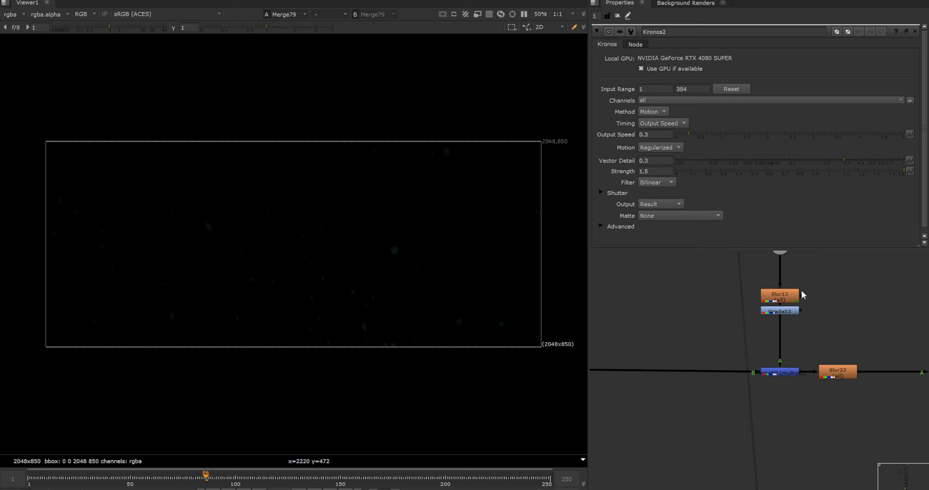
left_click(783, 311)
key("1")
left_click_drag(96, 480, 91, 479)
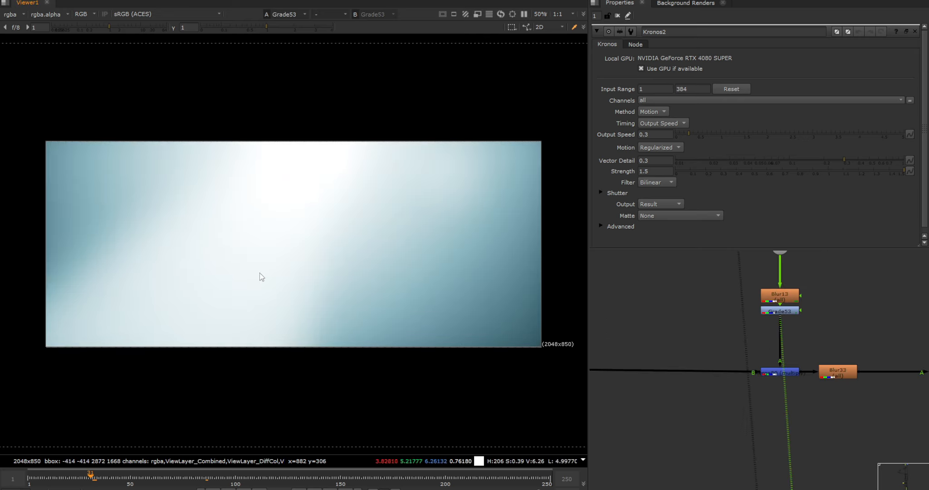
left_click(769, 371)
key("1")
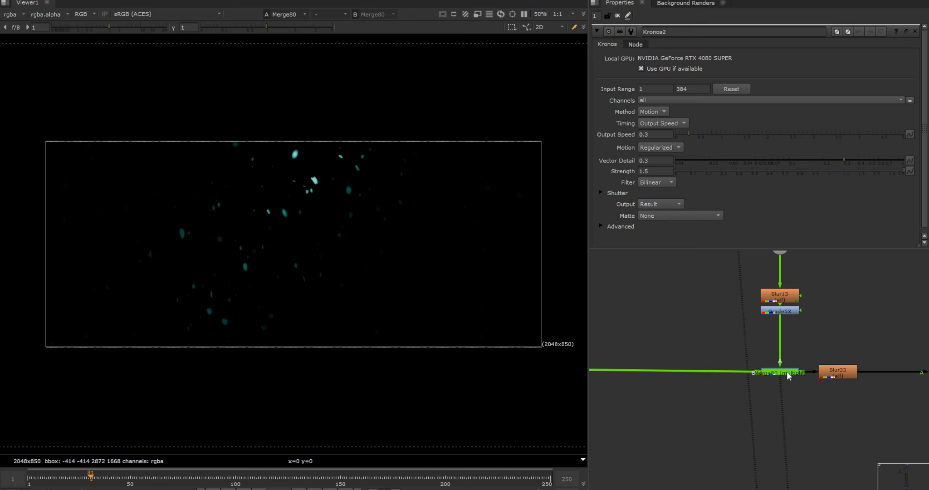
left_click(845, 371)
key("1")
View Merge78 and toggle it off and on to compare the shot with and without the marine snow
left_click_drag(880, 355, 675, 434)
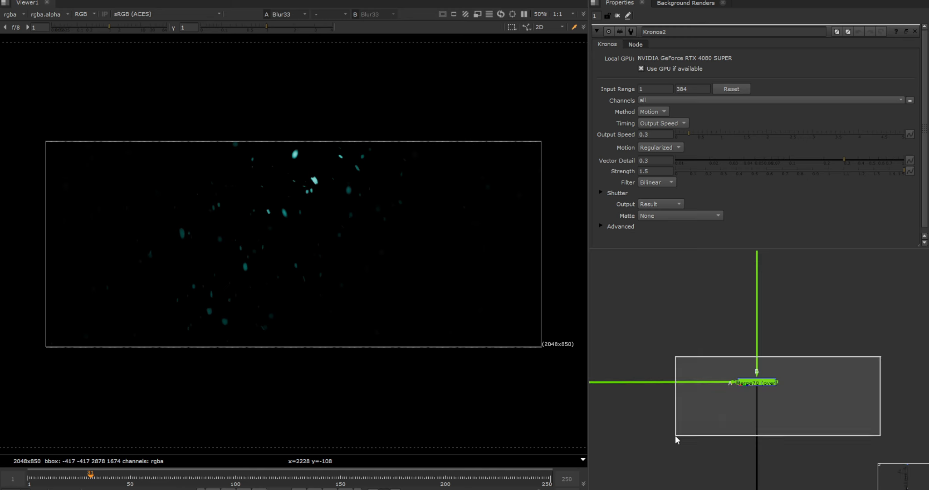
key("1")
left_click(700, 413)
scroll(701, 413, "down", 3)
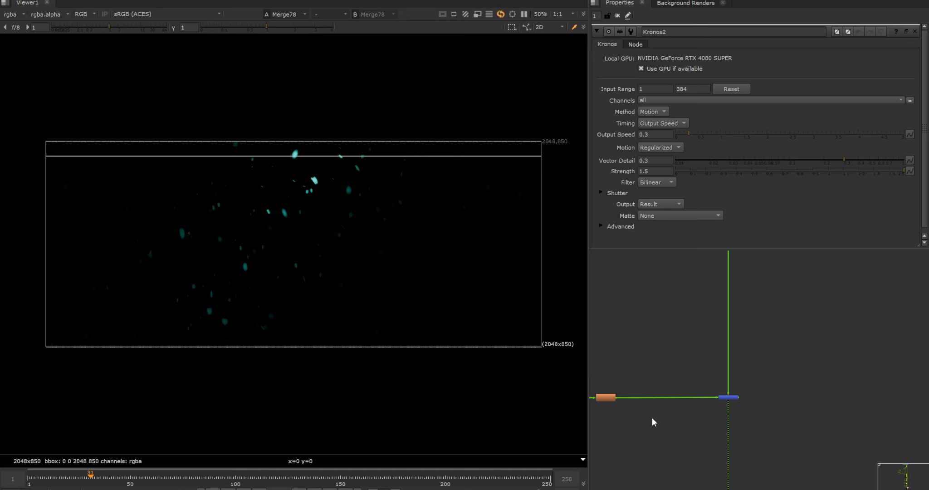
middle_click_drag(652, 417, 822, 419)
left_click_drag(725, 402, 706, 417)
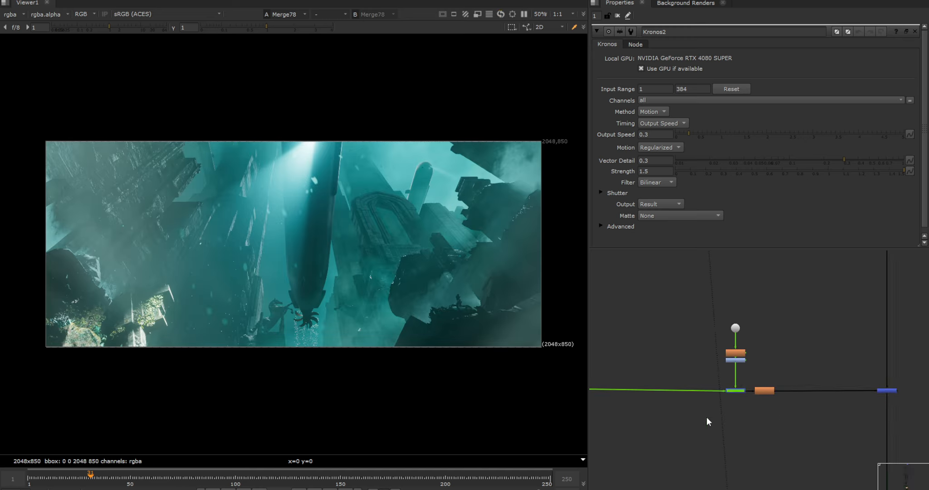
key("d")
key("d")
key("d")
scroll(279, 233, "up", 3)
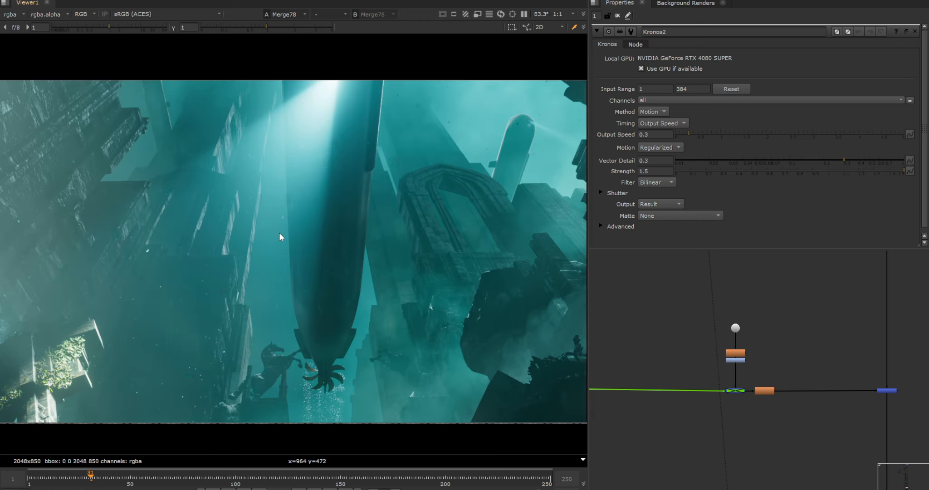
key("d")
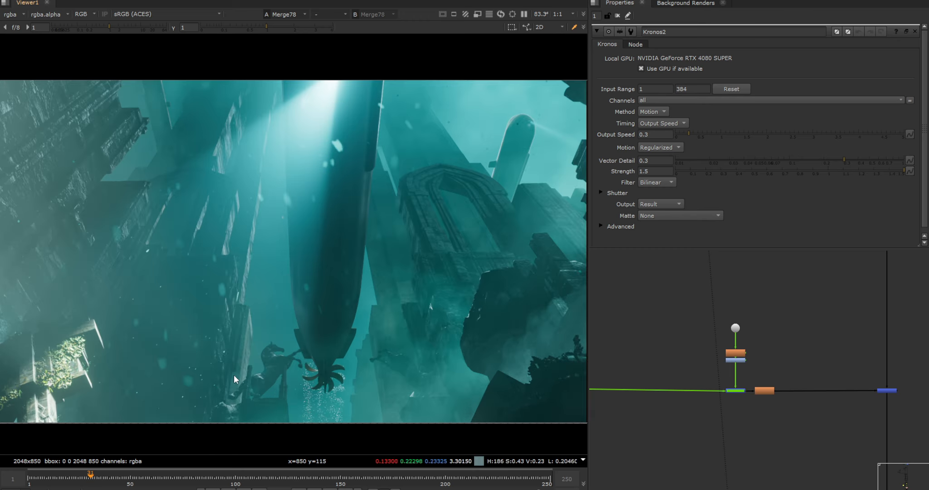
scroll(201, 374, "up", 4)
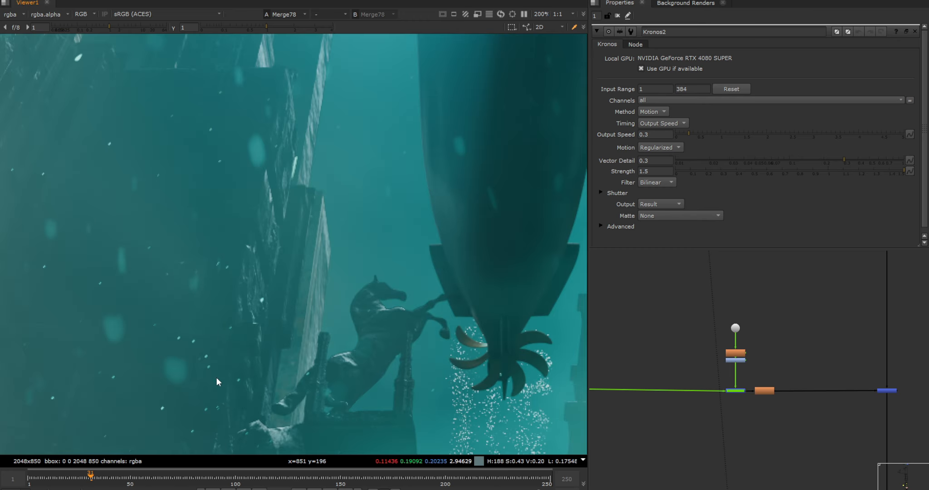
scroll(232, 329, "down", 7)
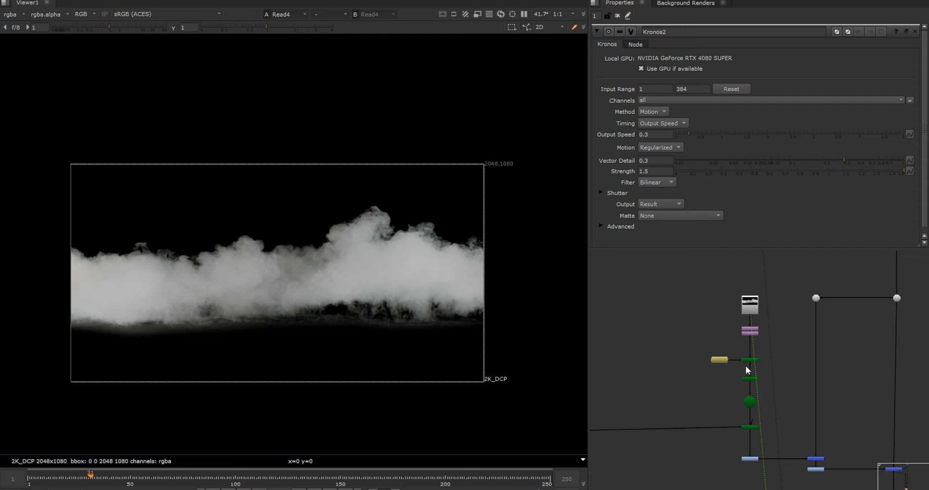
View Merge8 below the Read4 smoke branch to inspect the smoke combined with the shot
middle_click_drag(781, 425, 821, 379)
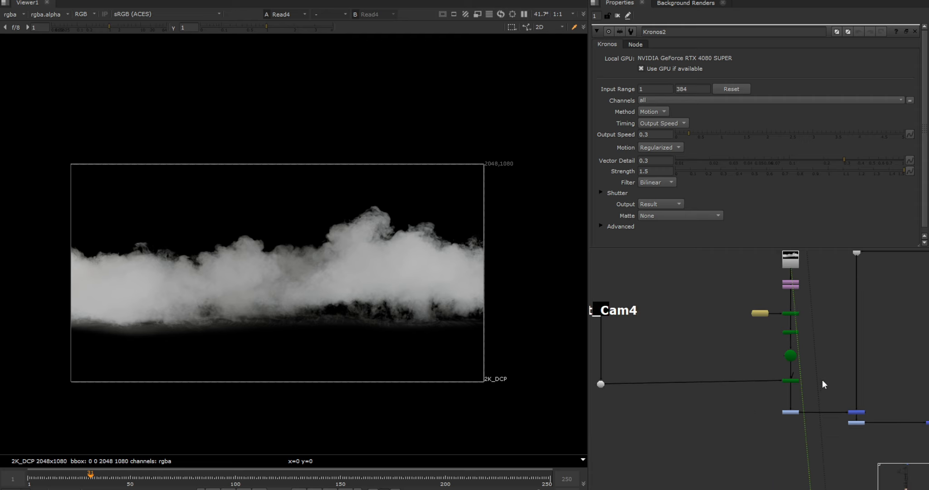
left_click_drag(822, 381, 777, 405)
key("1")
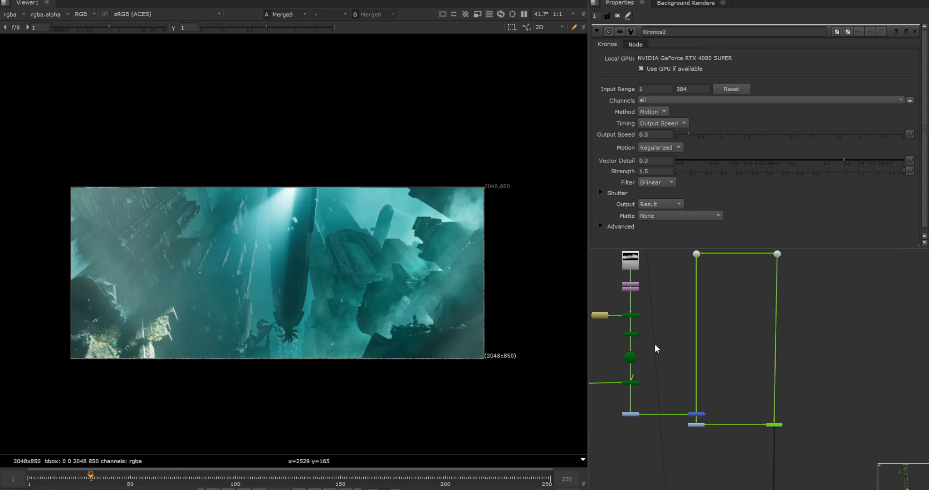
View Keyer5, Multiply1 and Merge12 in turn to inspect the keyed spotlight and its mask
scroll(654, 344, "down", 3)
middle_click_drag(673, 427, 776, 343)
scroll(776, 372, "up", 3)
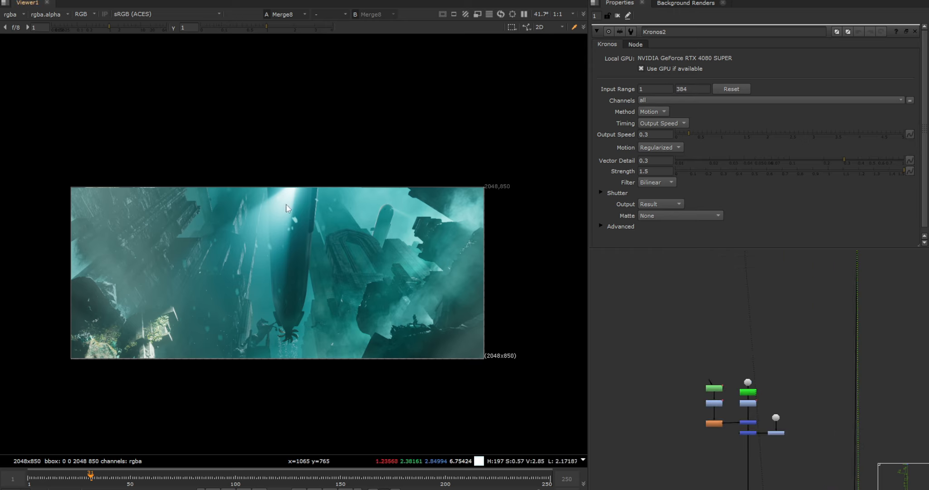
scroll(748, 388, "up", 2)
key("1")
left_click(742, 404)
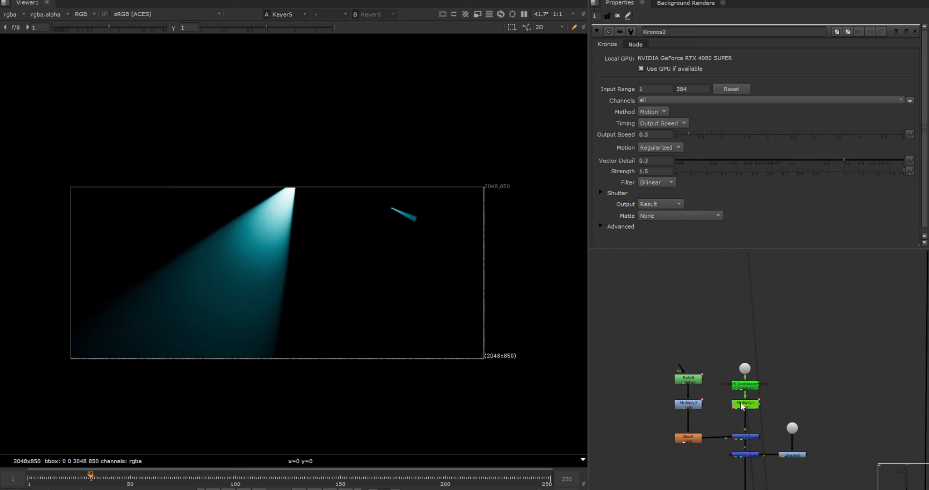
key("1")
left_click(745, 437)
key("1")
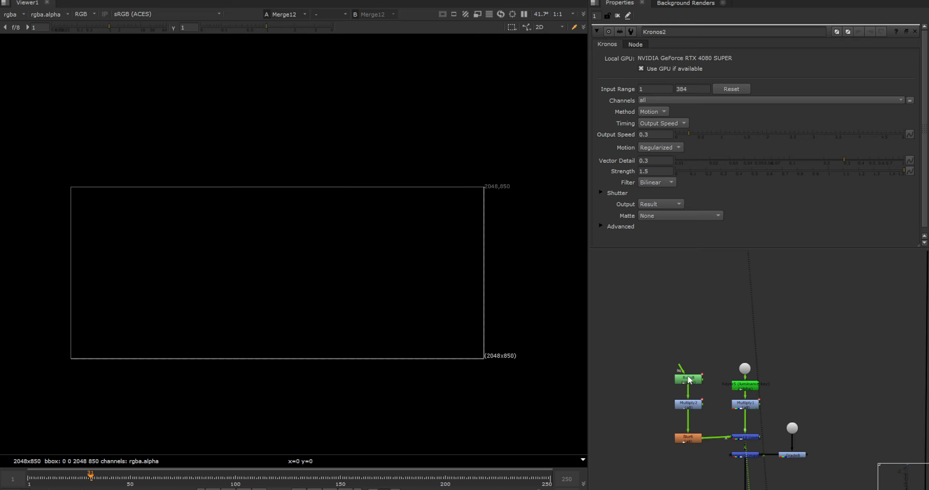
Inspect the Roto8 spotlight shape, view Merge10 with that mask applied, and close the open node settings
double_click(688, 378)
middle_click_drag(789, 454, 789, 385)
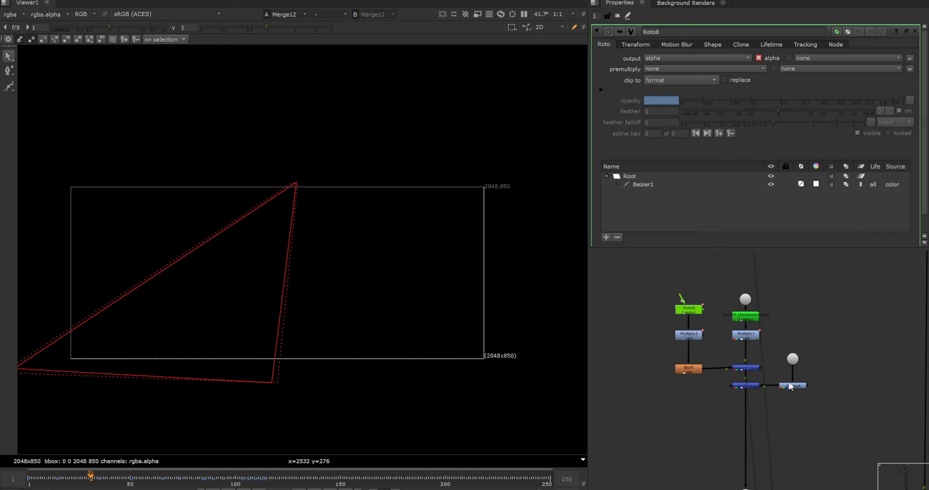
left_click(792, 360)
key("1")
left_click(746, 387)
key("1")
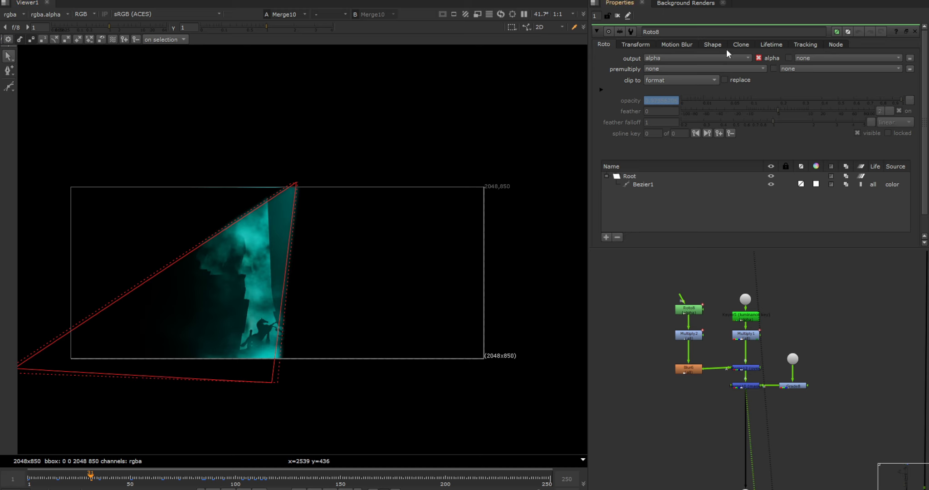
left_click(617, 16)
View the merge on the main branch that adds the masked spotlight to the shot
scroll(796, 438, "down", 3)
middle_click_drag(796, 437, 695, 342)
left_click(824, 355)
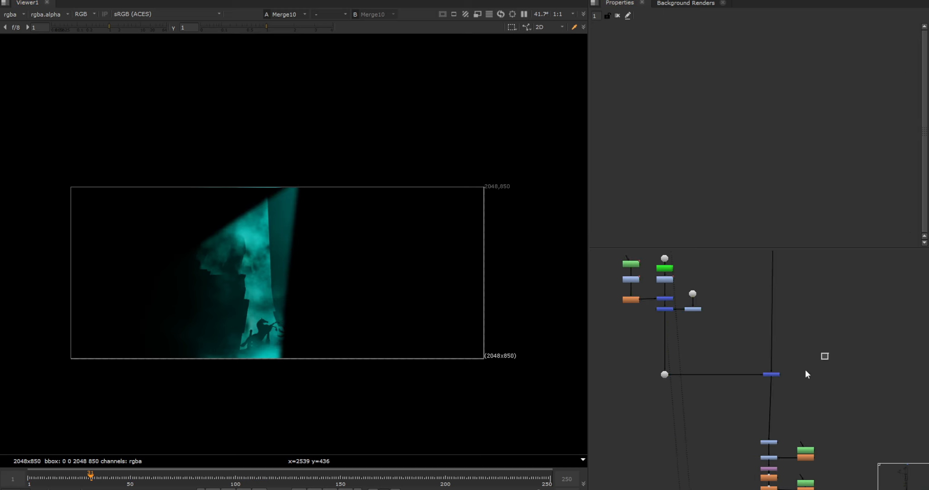
left_click(771, 374)
key("1")
left_click(733, 361)
left_click(767, 375)
scroll(220, 296, "up", 3)
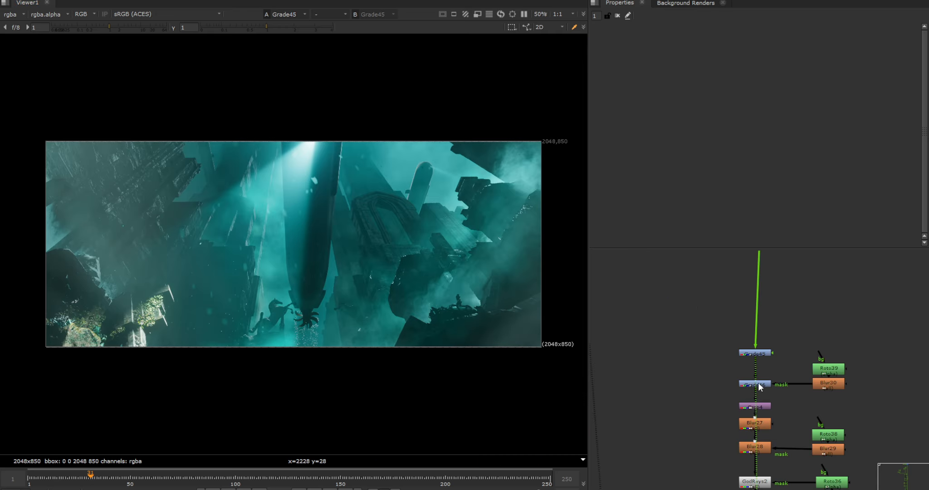
Open the Grade45 and Grade46 settings in turn and view the Grade46 result
double_click(756, 353)
scroll(362, 167, "down", 3)
double_click(755, 384)
key("1")
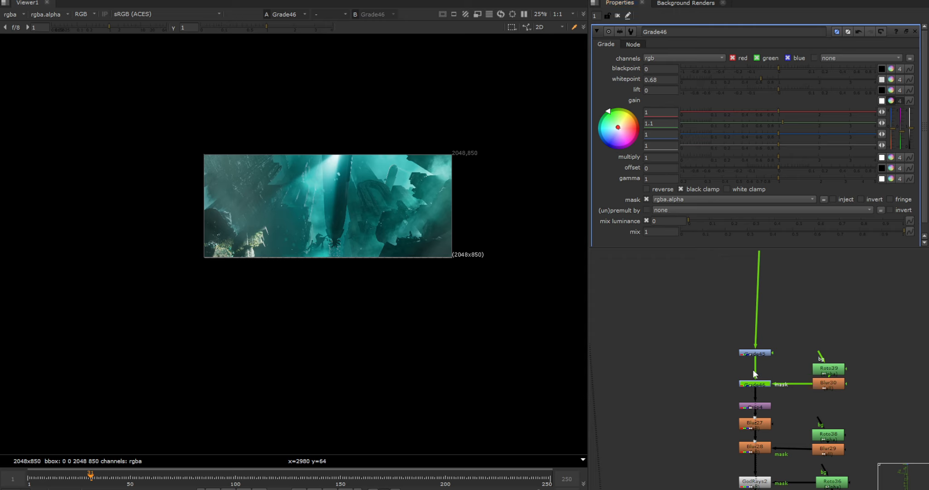
Open the Blur27 settings, try a mix of 1 to see the full blur, and undo the change
middle_click_drag(757, 423, 776, 356)
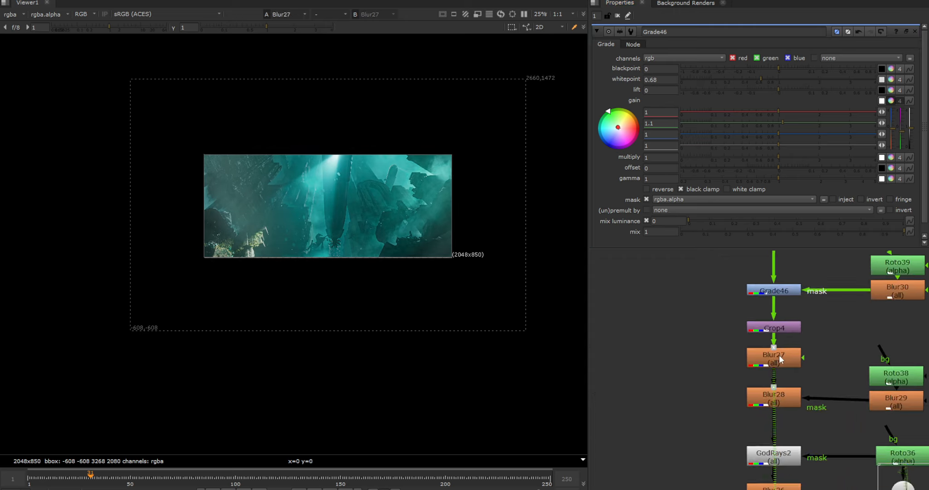
scroll(775, 357, "up", 3)
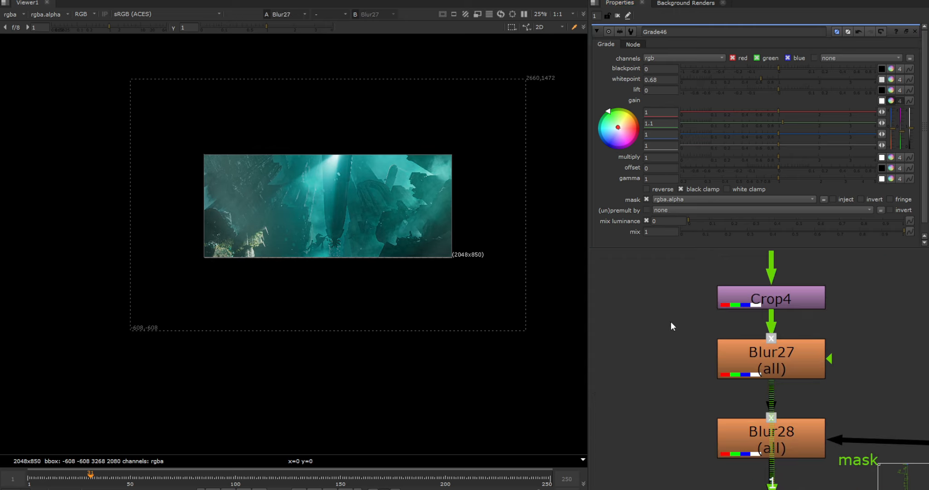
double_click(775, 354)
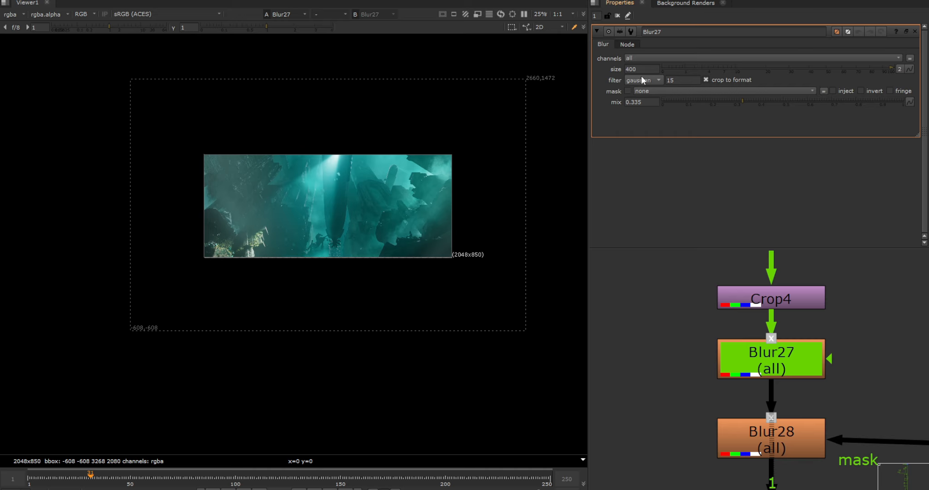
scroll(379, 193, "up", 2)
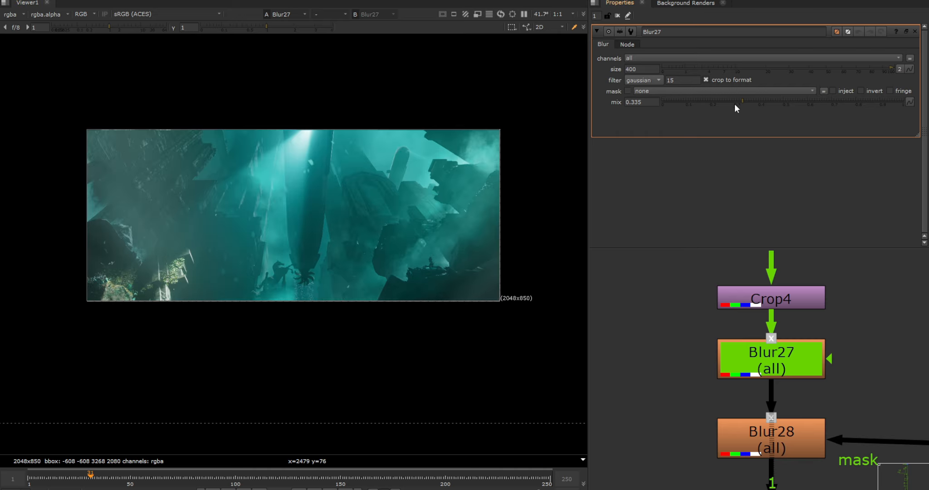
left_click(786, 101, "ctrl")
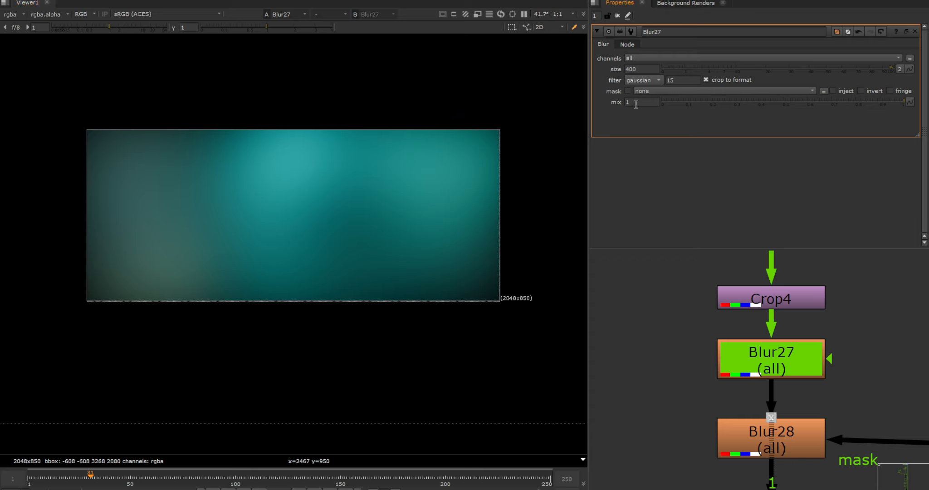
key("ctrl+z")
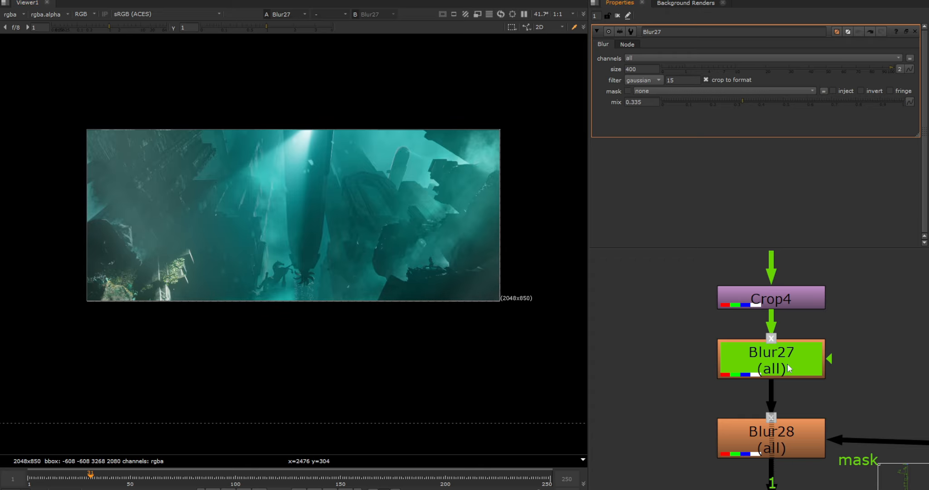
Toggle Blur27 off and on repeatedly to compare the shot with and without the diffusion blur
key("d")
key("d")
key("d")
key("d")
key("d")
key("d")
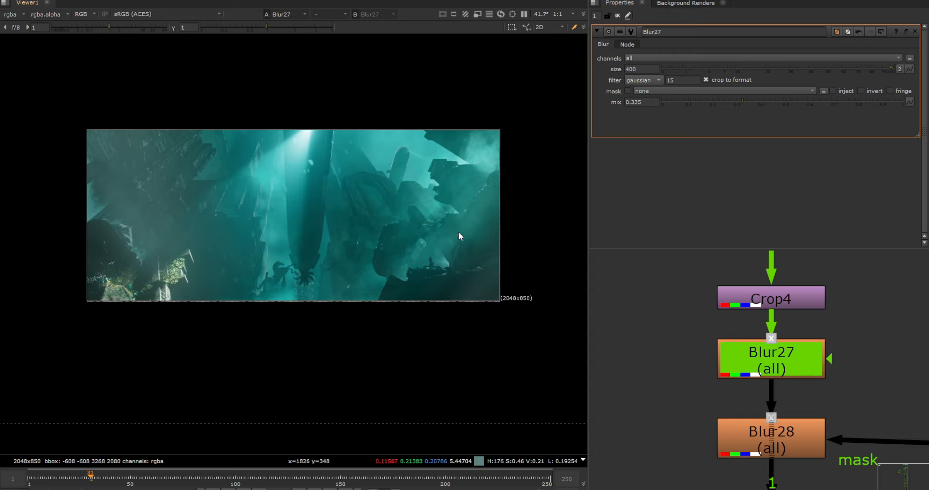
Inspect the Blur28 settings and its Roto38 mask shape, and toggle Blur28 off and on to compare
scroll(742, 349, "down", 3)
middle_click_drag(764, 396, 760, 362)
left_click(759, 362)
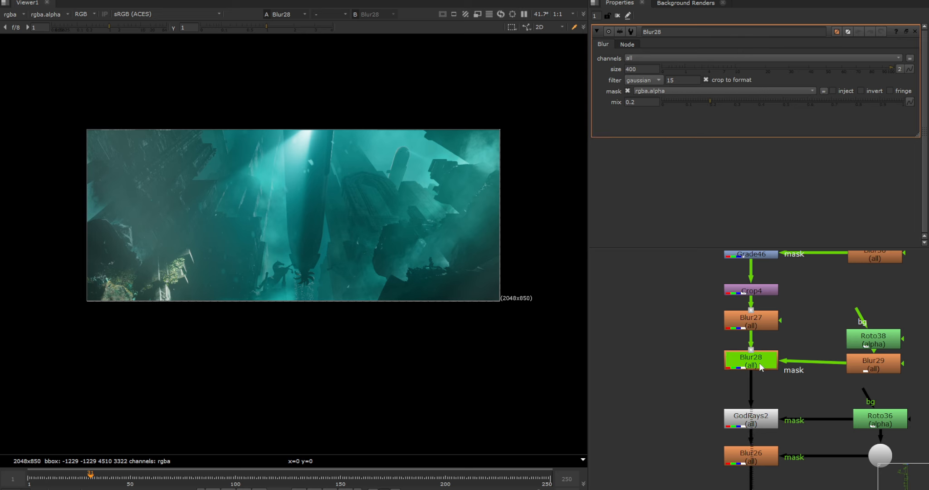
double_click(871, 343)
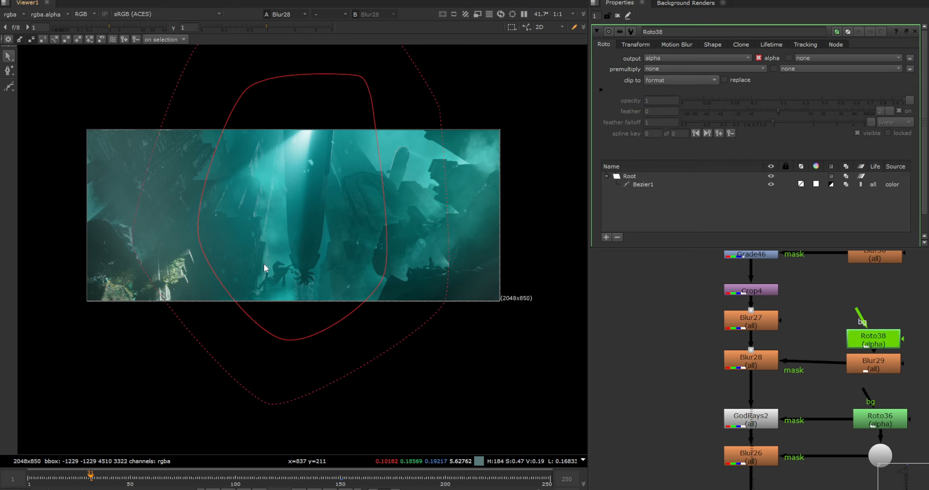
double_click(736, 361)
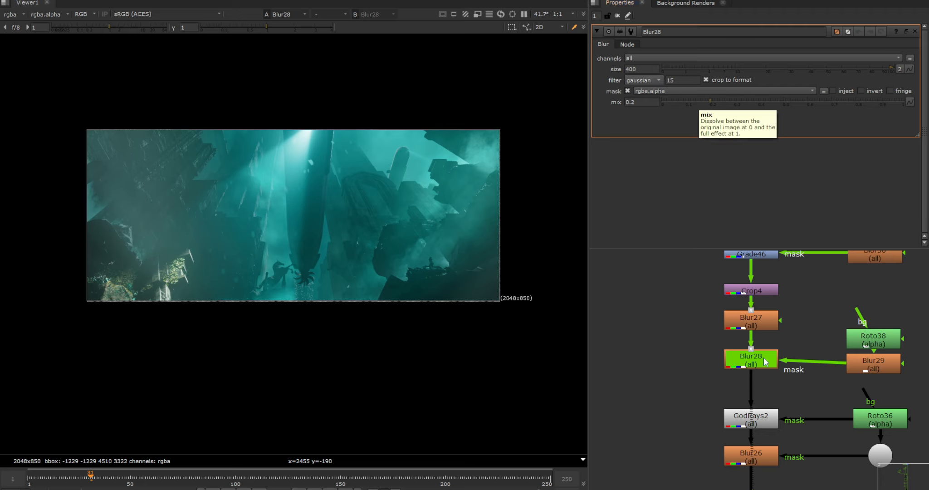
key("d")
key("d")
View GodRays2, open its settings and examine its effect up close around the upper edge of the frame
left_click(752, 421)
key("1")
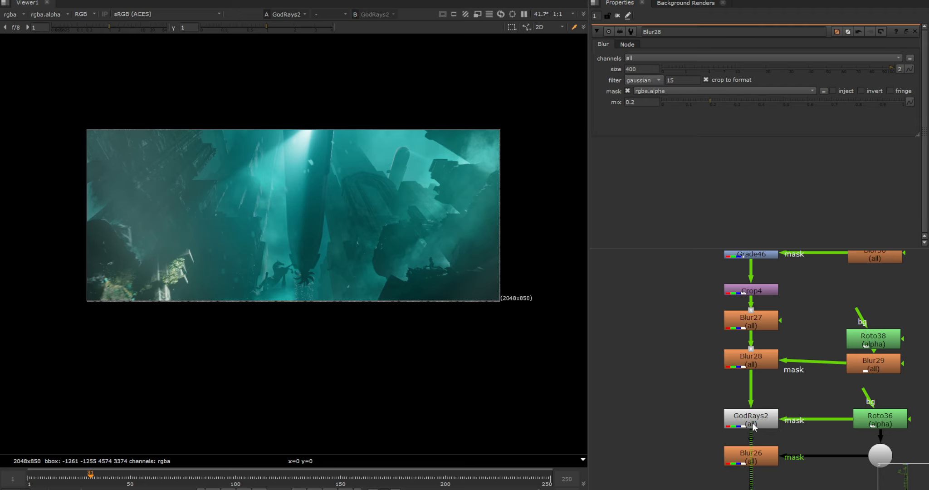
double_click(752, 424)
scroll(494, 178, "up", 3)
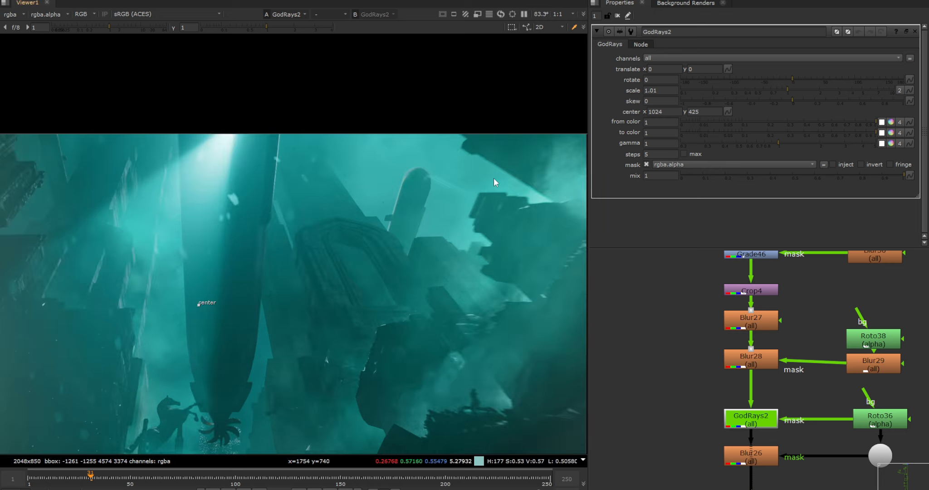
scroll(491, 190, "up", 3)
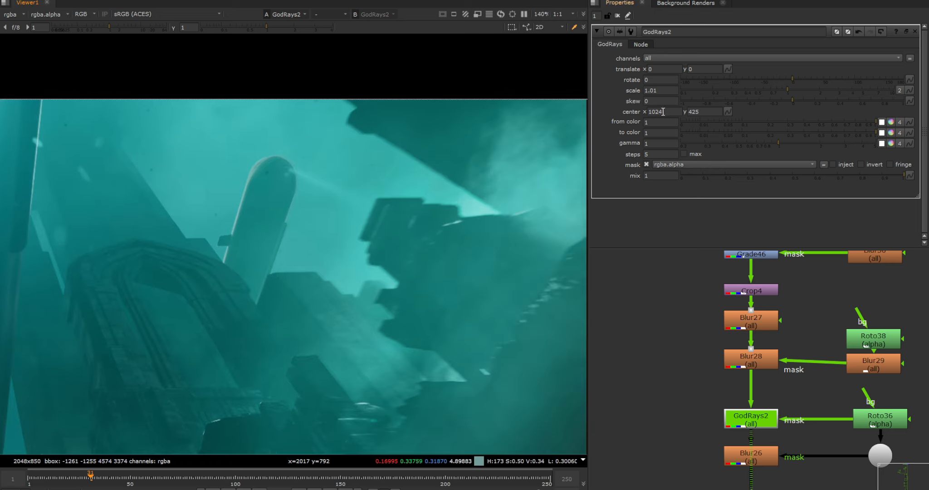
Try a different scale value on GodRays2 and undo it to compare the godray effect across the frame
scroll(473, 199, "down", 3)
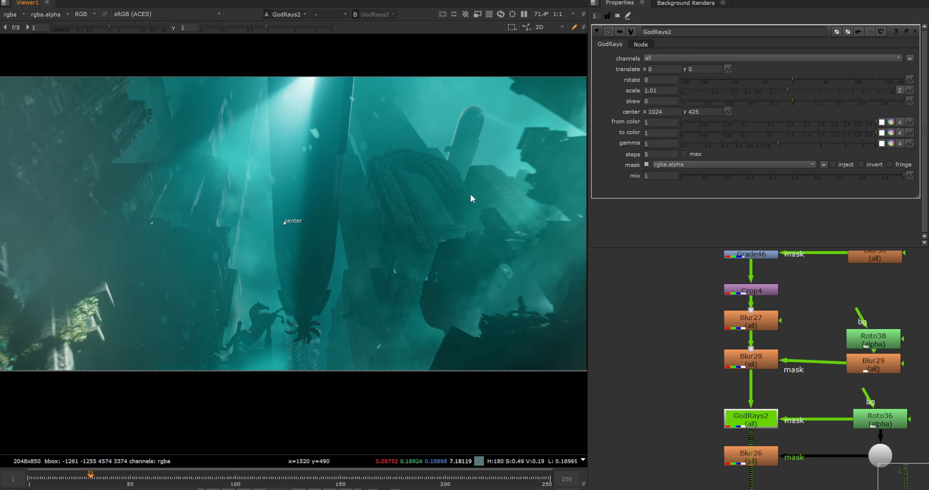
left_click(656, 91)
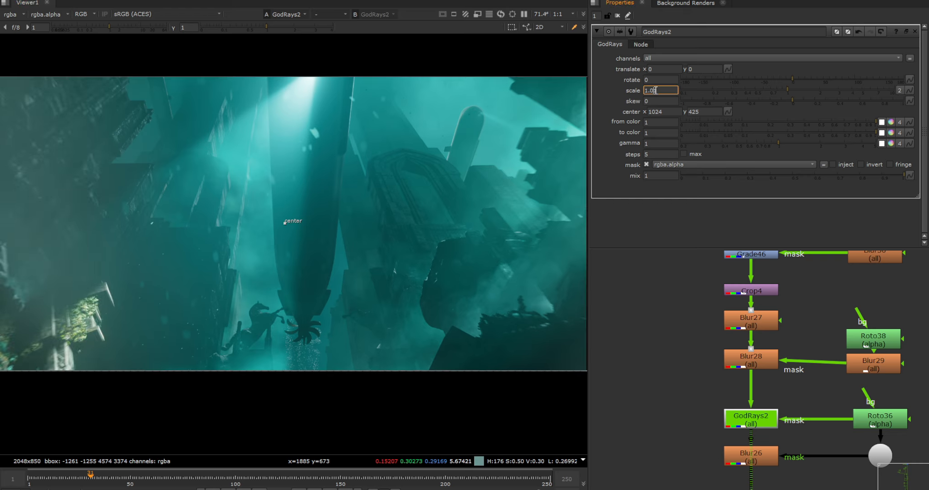
type("1")
key("Return")
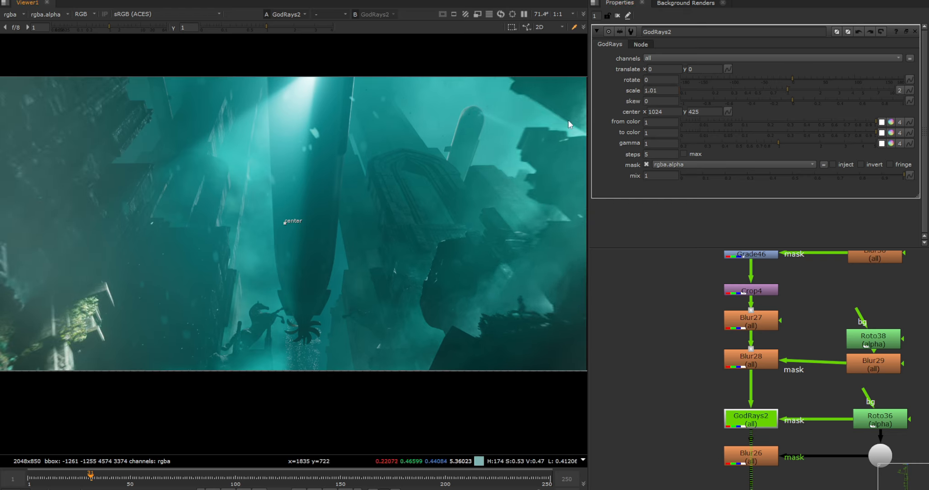
scroll(512, 169, "up", 3)
scroll(510, 168, "down", 5)
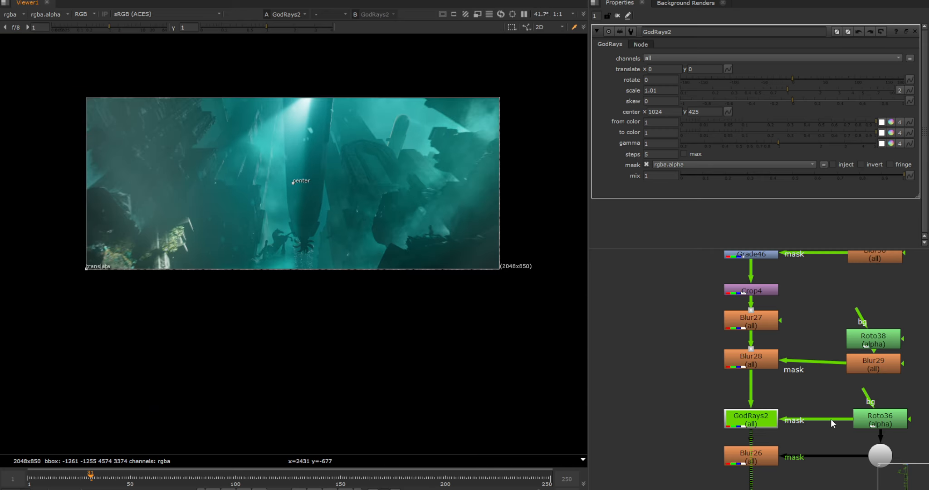
Disconnect the Roto36 mask from GodRays2, check the unmasked effect up close, and reconnect the mask
left_click_drag(849, 424, 812, 433)
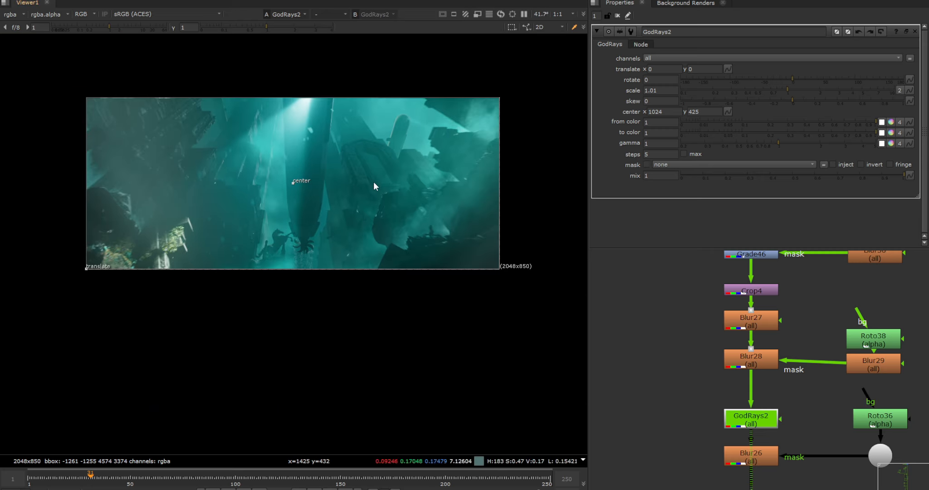
scroll(349, 163, "up", 7)
left_click(763, 418)
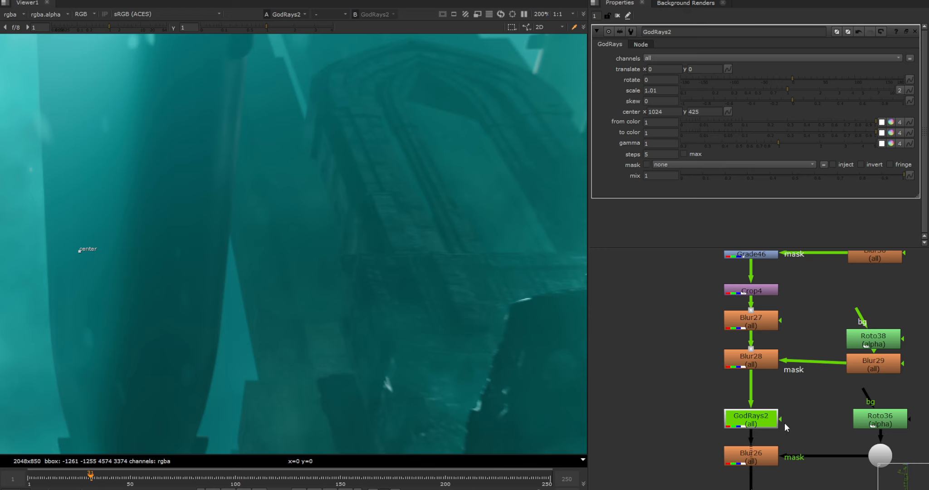
left_click_drag(781, 420, 873, 422)
scroll(861, 422, "down", 2)
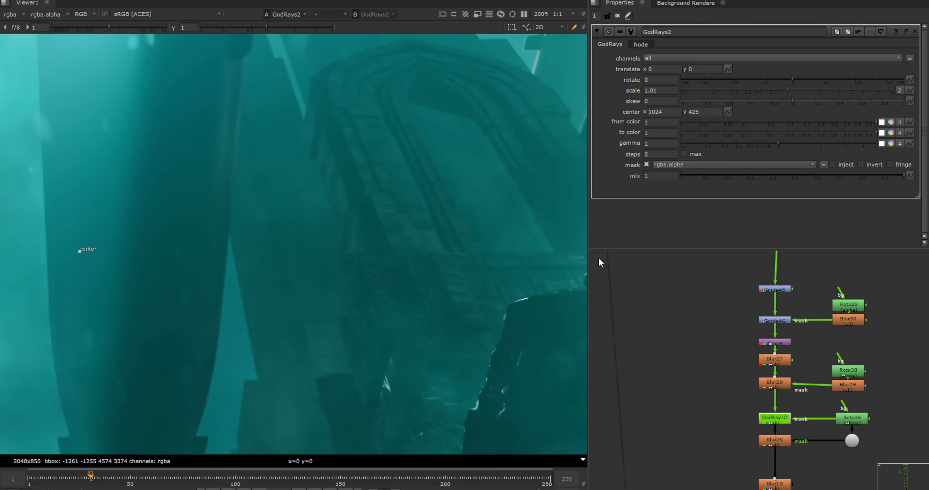
scroll(327, 229, "down", 3)
scroll(328, 230, "down", 4)
View the Blur26 and Blur10 results, clear the open node settings, and examine the Blur10 softening up close
left_click(786, 441)
key("1")
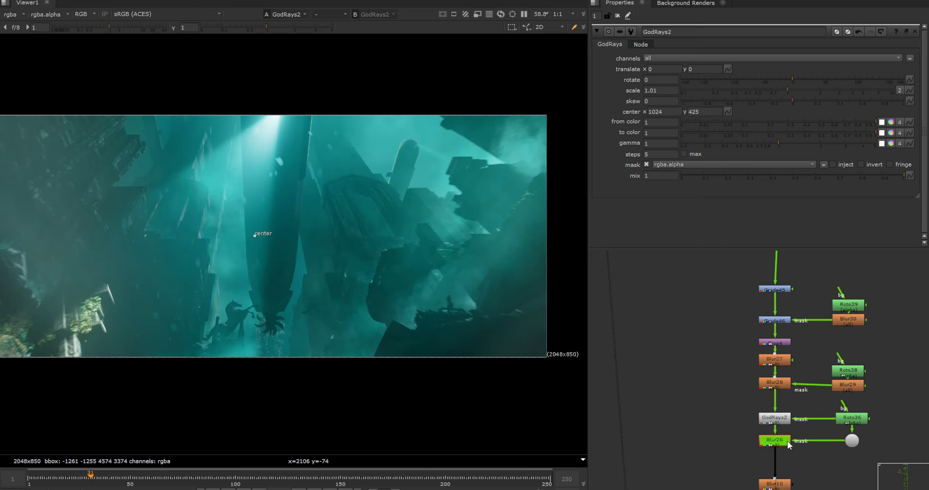
left_click(735, 399)
left_click(618, 16)
middle_click_drag(774, 485, 779, 407)
left_click(780, 407)
key("1")
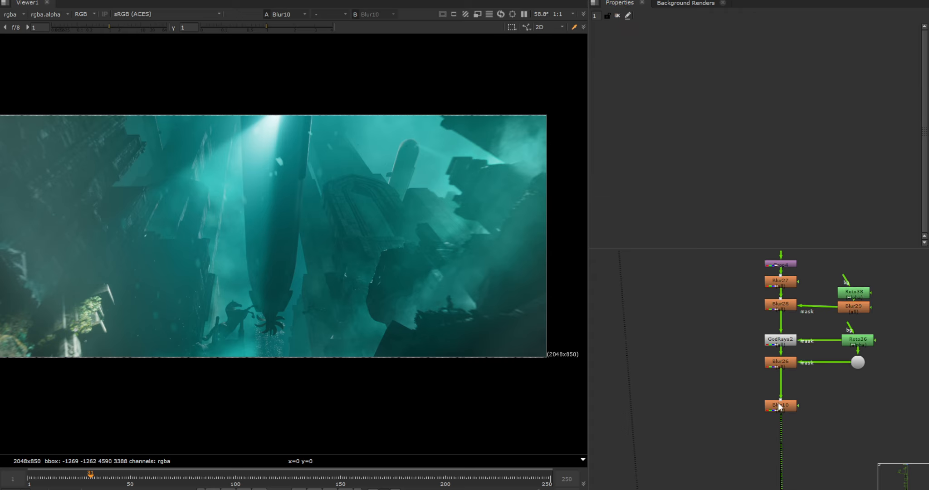
left_click(777, 405)
scroll(184, 227, "up", 10)
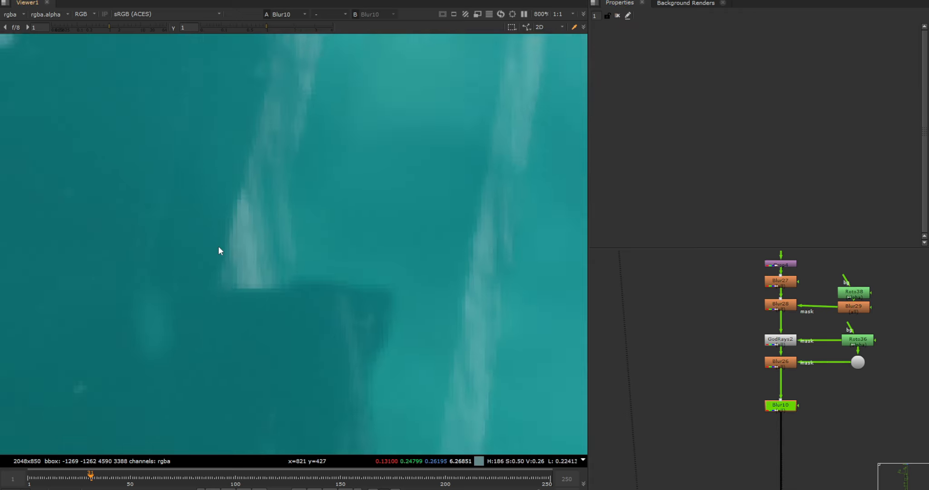
scroll(757, 390, "down", 6)
View the particle source at Dot62, open the Mirror2_1 settings, and view the combined particles at Merge83
left_click(723, 283)
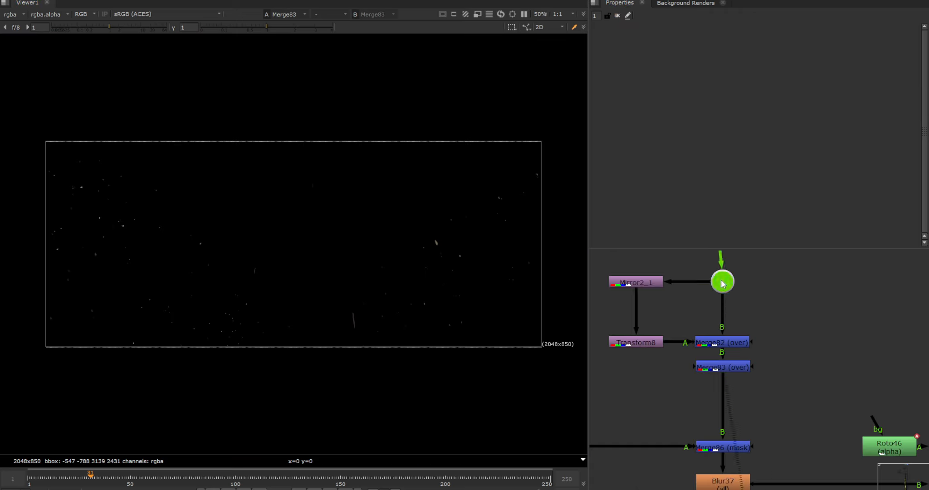
key("1")
left_click(706, 296)
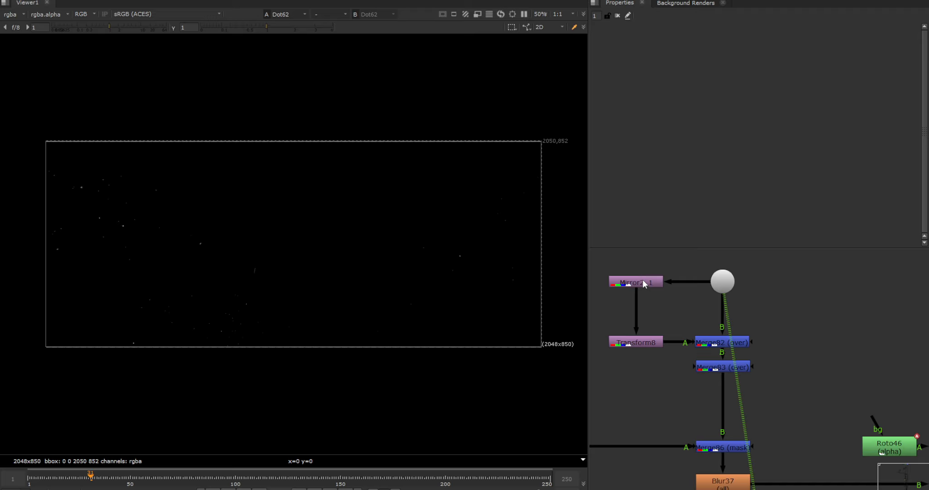
double_click(643, 281)
left_click(630, 343)
left_click(720, 369)
key("1")
View the particles masked at Merge86 and blurred at Blur37
scroll(720, 369, "down", 3)
left_click(723, 410)
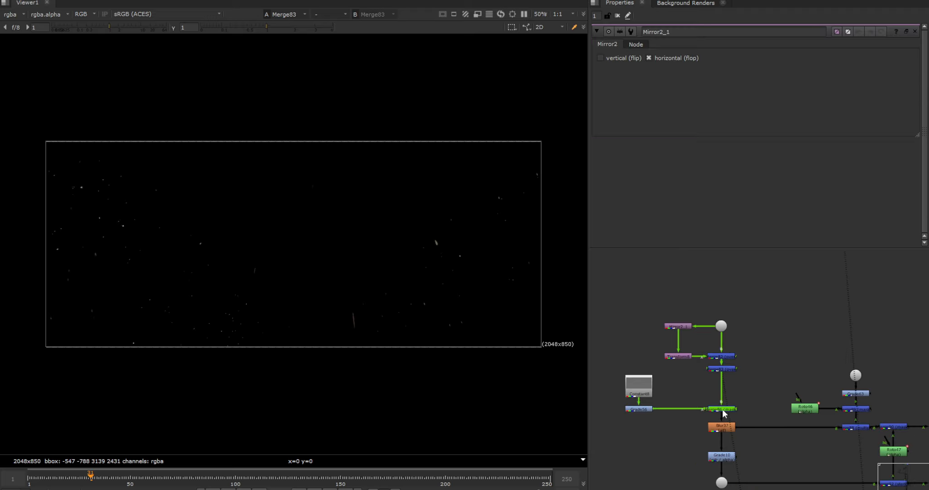
key("1")
left_click(719, 430)
key("1")
scroll(719, 430, "down", 2)
middle_click_drag(721, 424, 620, 392)
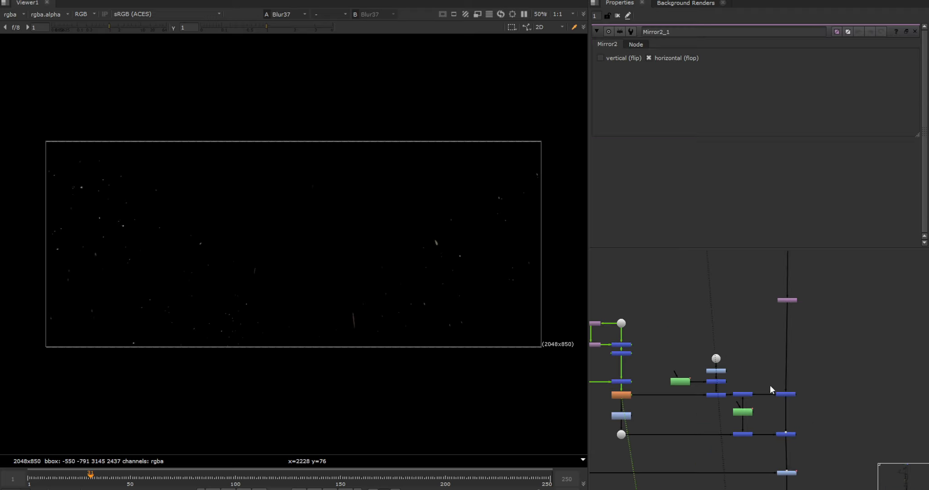
View the two merges adding the particles to the main comp, ending on Merge91, and revisit the Mirror2_1 branch
left_click(793, 394, "ctrl+shift")
left_click(790, 435, "ctrl+shift")
middle_click_drag(789, 435, 818, 402)
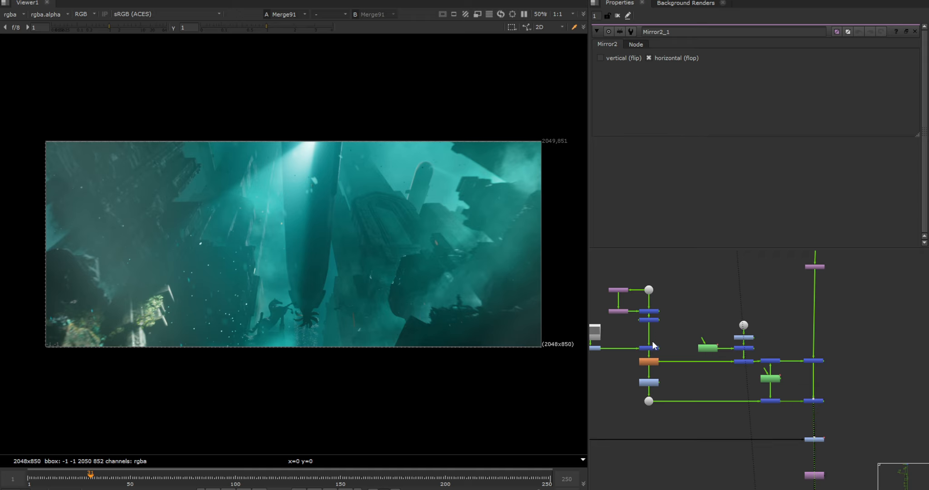
scroll(649, 321, "up", 5)
left_click_drag(731, 275, 649, 313)
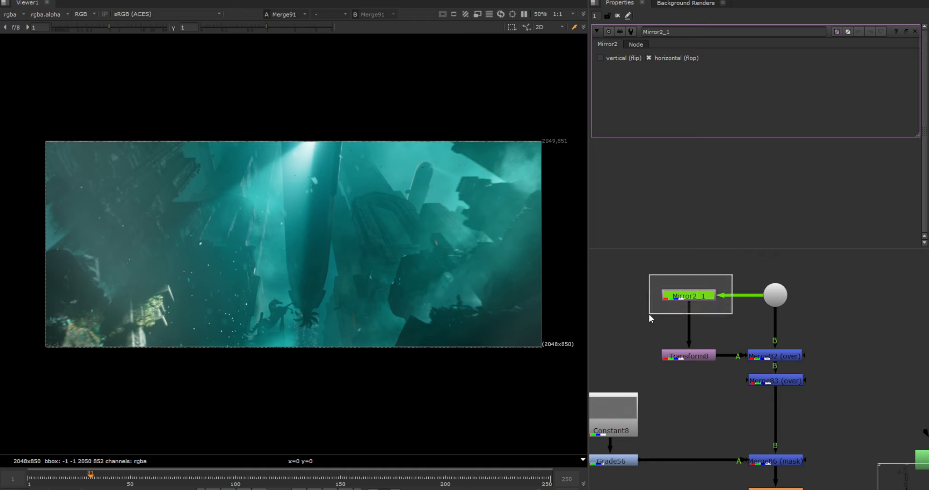
View the submarine render through Blur5 and VolumeRays1, and open the VolumeRays1 settings
scroll(648, 313, "down", 3)
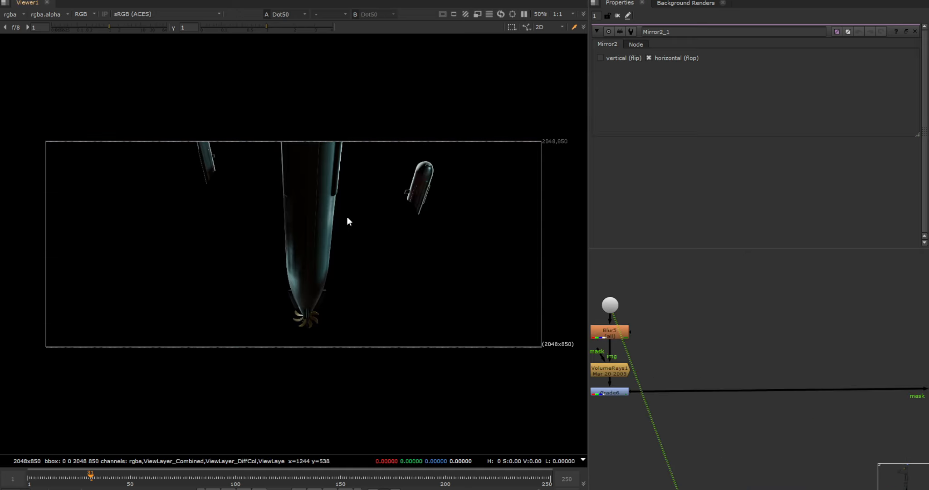
left_click(615, 336, "ctrl+shift")
left_click(607, 369, "ctrl+shift")
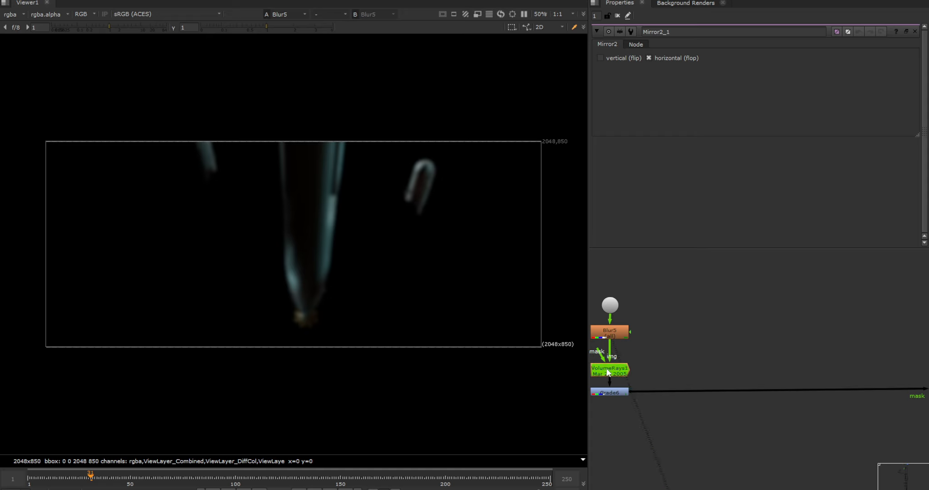
key("1")
double_click(607, 369)
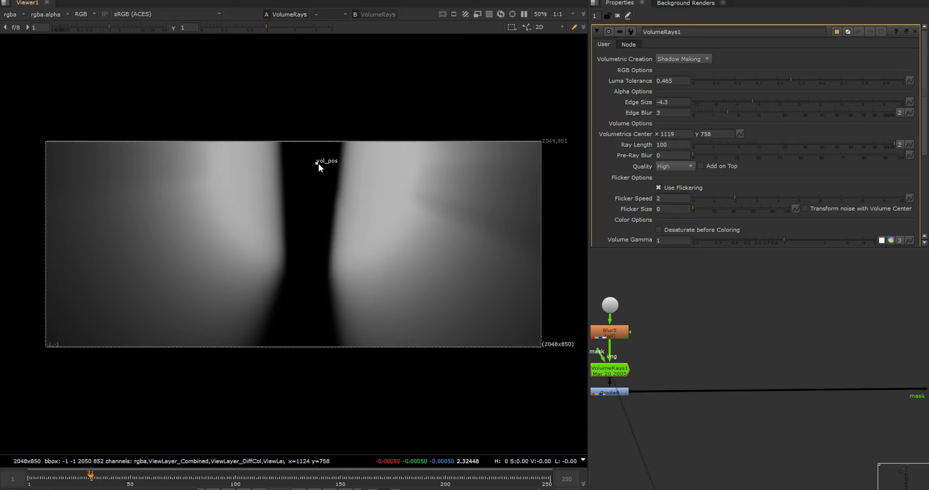
Try moving the VolumeRays1 volumetrics center around the submarine and undo the moves
left_click_drag(319, 164, 312, 184)
key("ctrl+z")
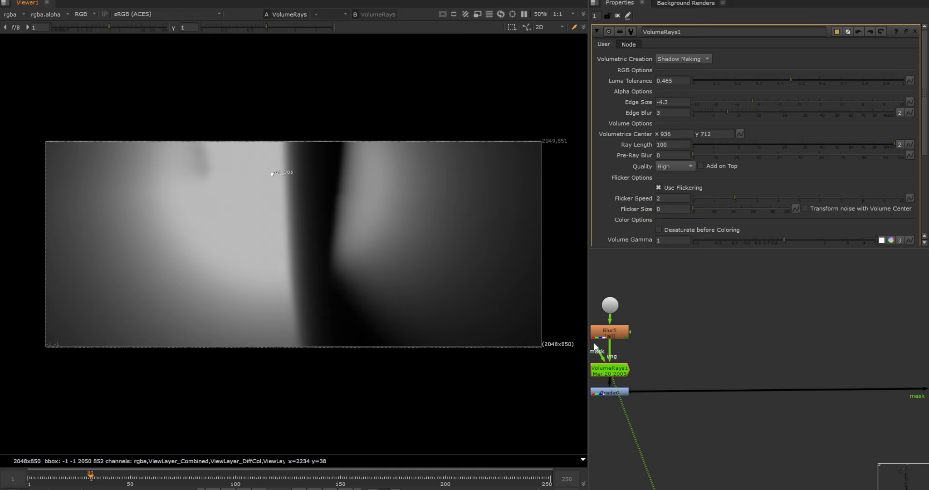
key("ctrl+z")
Add a new VolumeRays node beside VolumeRays1 and connect its image input to Blur5
key("Tab")
type("v")
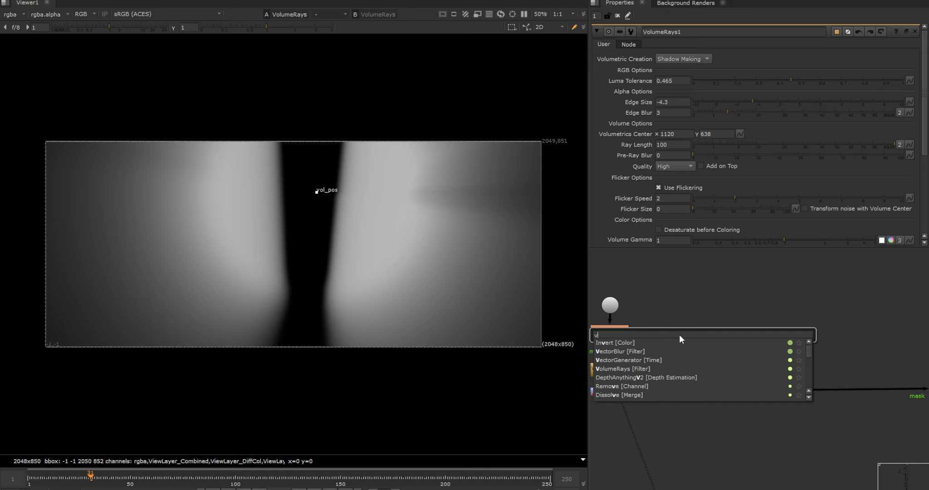
type("olumeRays [Filter")
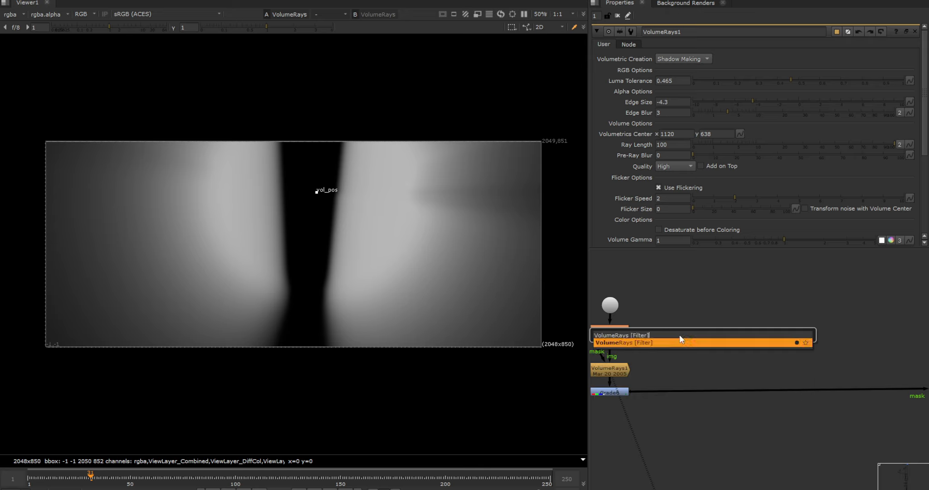
key("Return")
left_click_drag(690, 317, 618, 332)
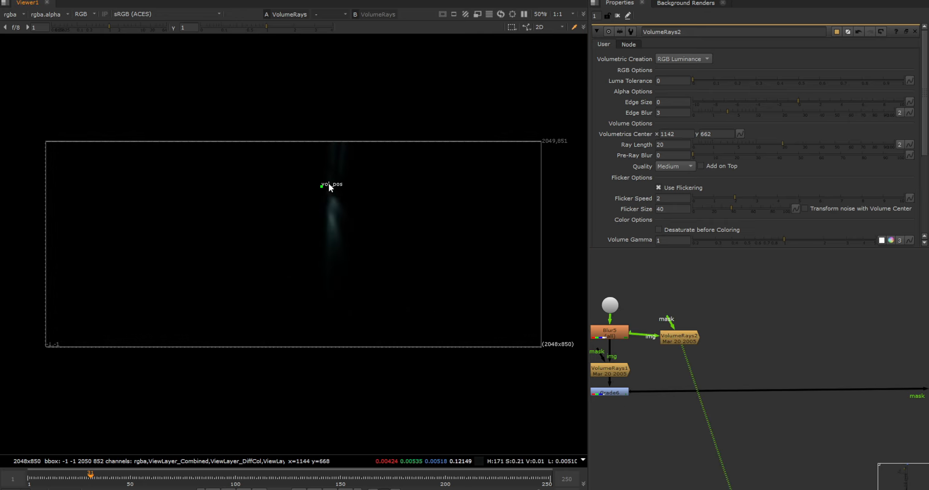
Place the VolumeRays2 center at about x 1244, y 706, and set quality to High and ray length to 1300
left_click_drag(328, 182, 346, 175)
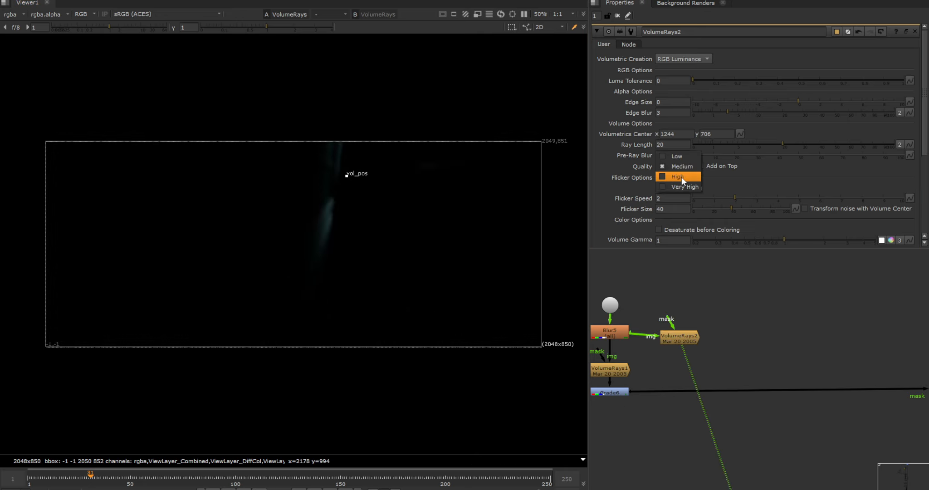
left_click(681, 177)
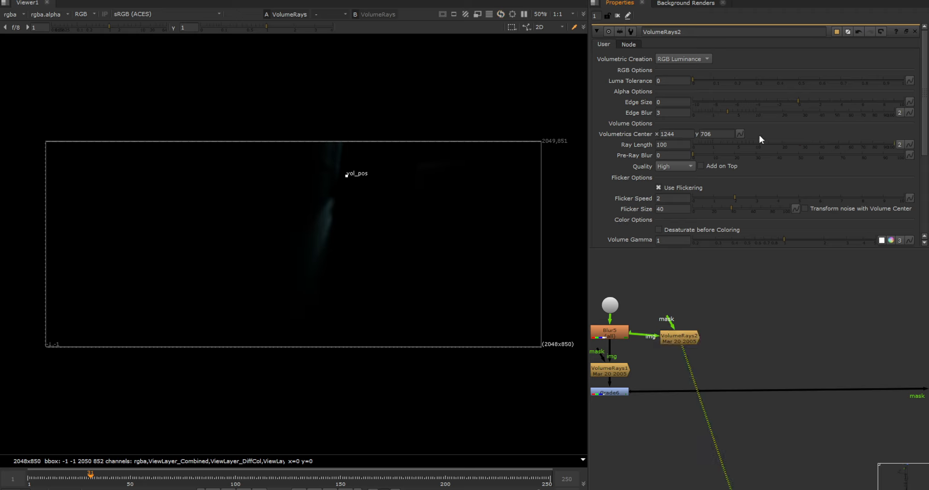
left_click(669, 142)
type("3")
Compare the Alpha Edges and Alpha Solid volumetric creation modes on VolumeRays2 and set it to Shadow Making
left_click(683, 59)
left_click(675, 68)
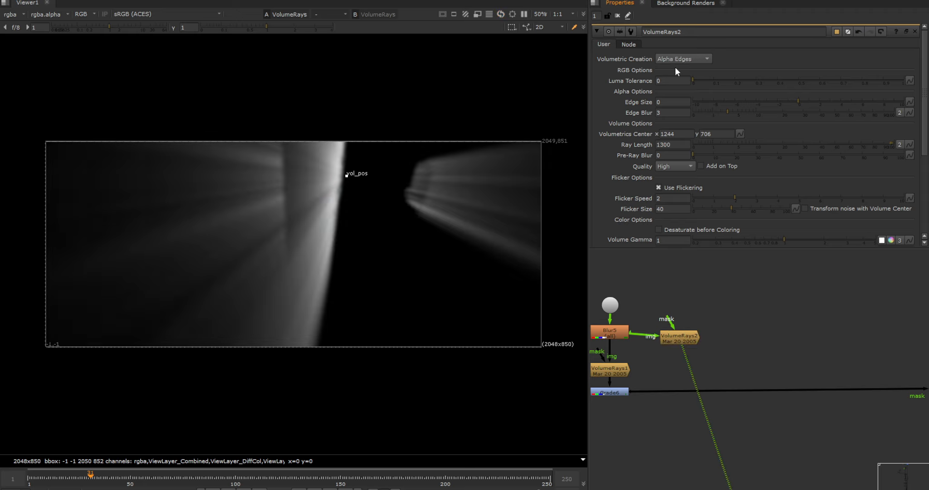
left_click(676, 59)
left_click(678, 71)
left_click(683, 58)
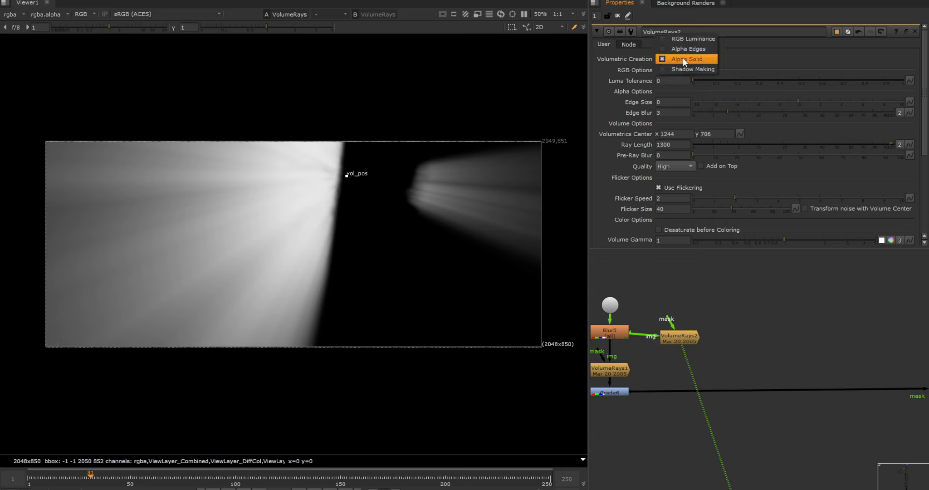
left_click(684, 68)
Move the VolumeRays2 center to about x 1140, y 744, and set flicker speed and flicker size to 0
left_click_drag(347, 175, 318, 169)
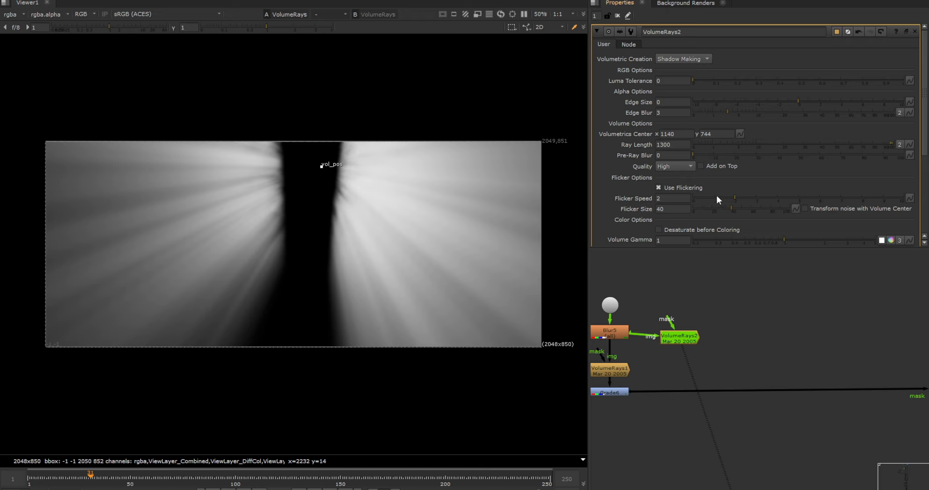
left_click_drag(717, 198, 618, 198)
left_click_drag(735, 207, 597, 204)
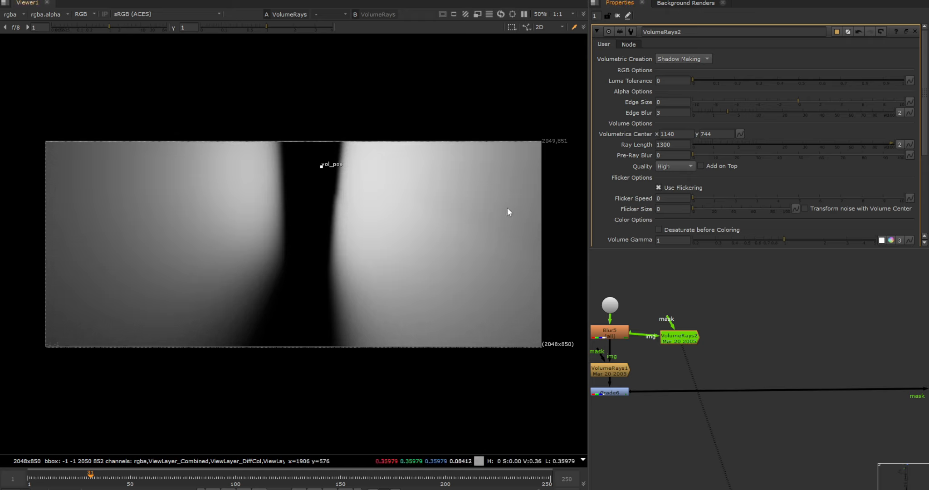